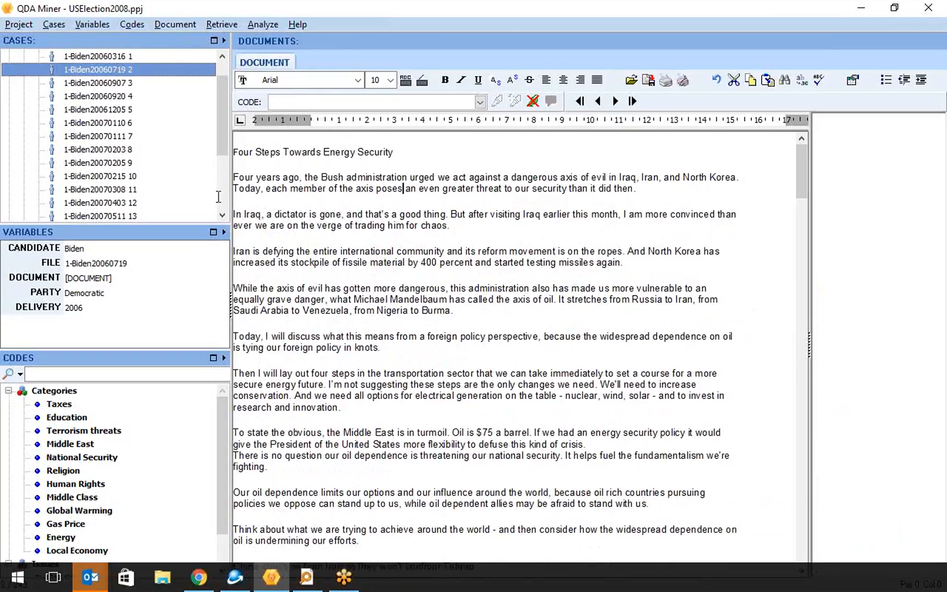
# Step: Code the document's first two body paragraphs, from "Four years ago" to "trading him for chaos", as Terrorism threats
pyautogui.moveTo(234, 175); pyautogui.dragTo(450, 225)
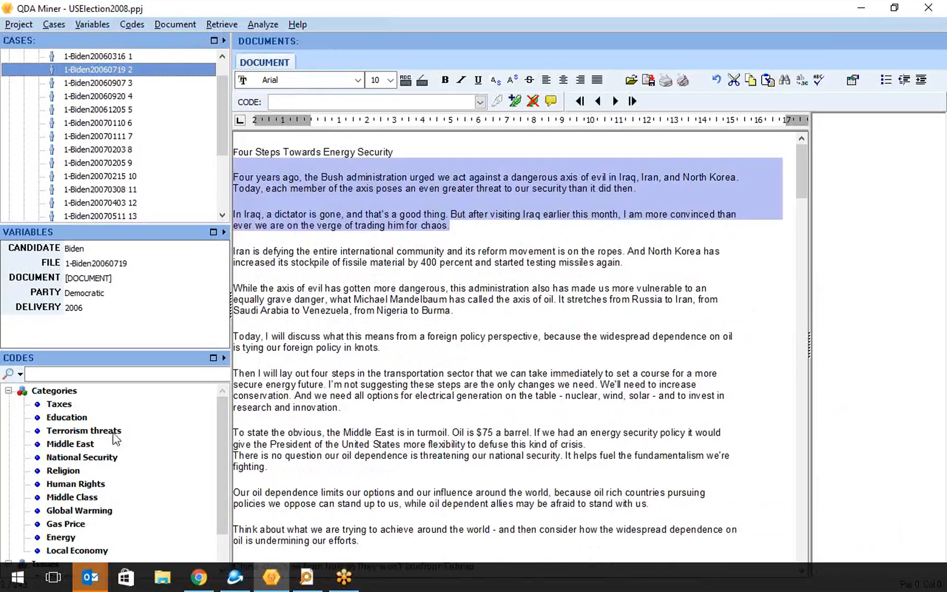
pyautogui.moveTo(113, 432); pyautogui.dragTo(483, 195)
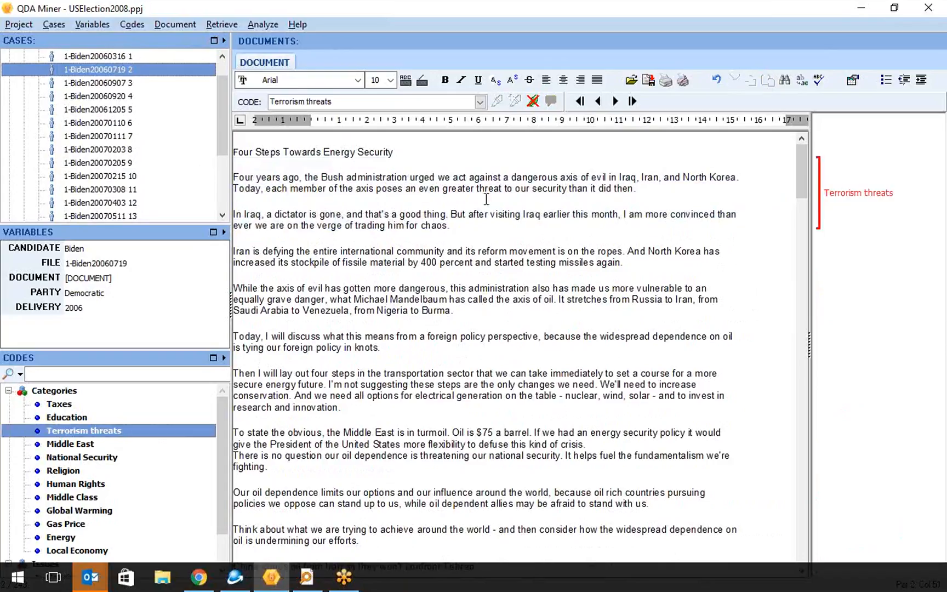
pyautogui.click(225, 25)
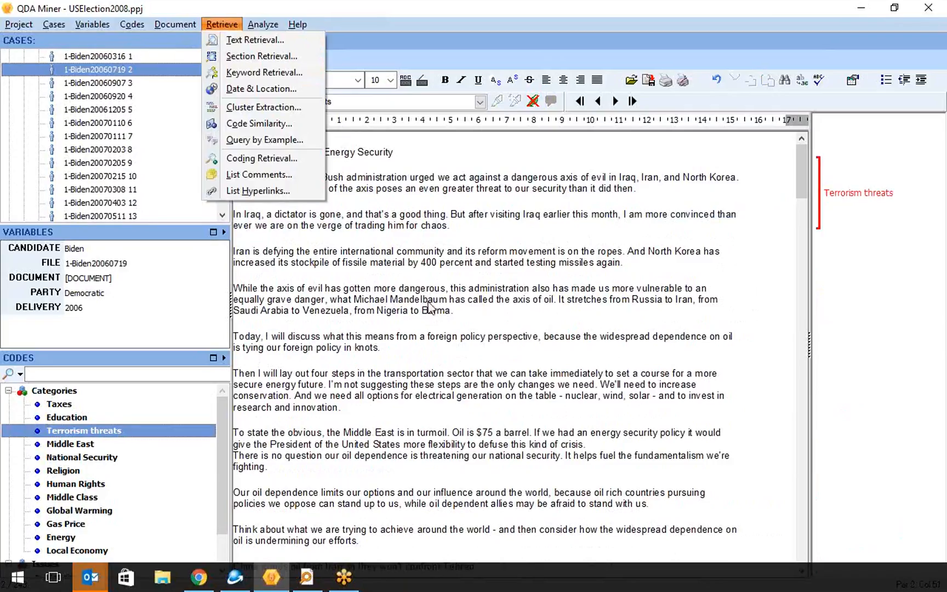
pyautogui.click(514, 335)
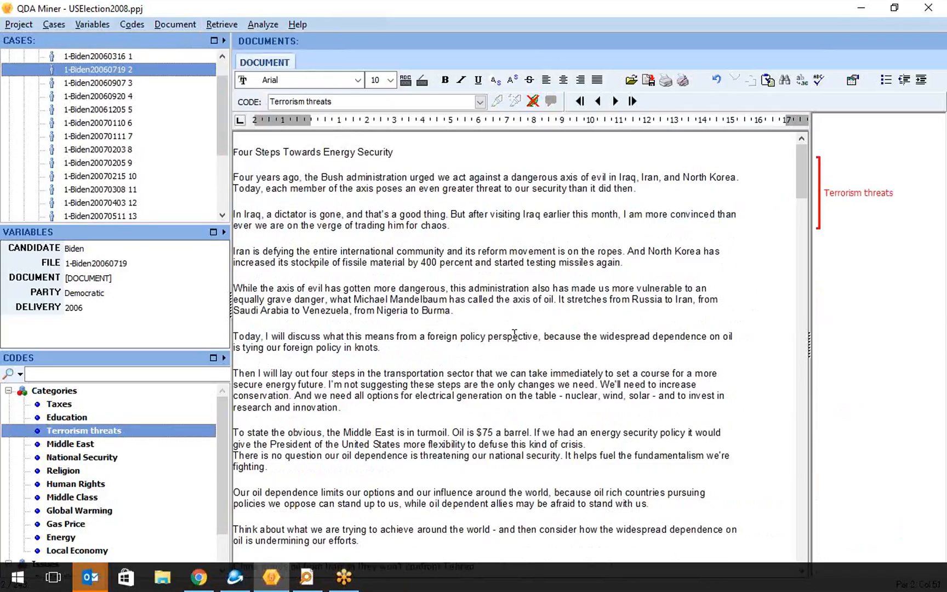
# Step: Start a new project without saving the changes, examine the data file and web service import sources, and close the project creation dialog
pyautogui.click(19, 24)
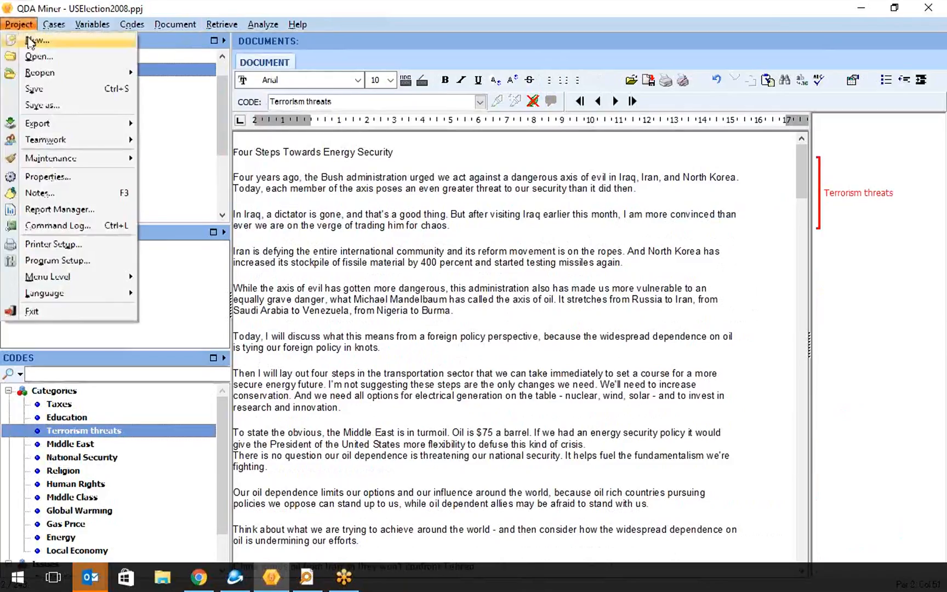
pyautogui.click(31, 41)
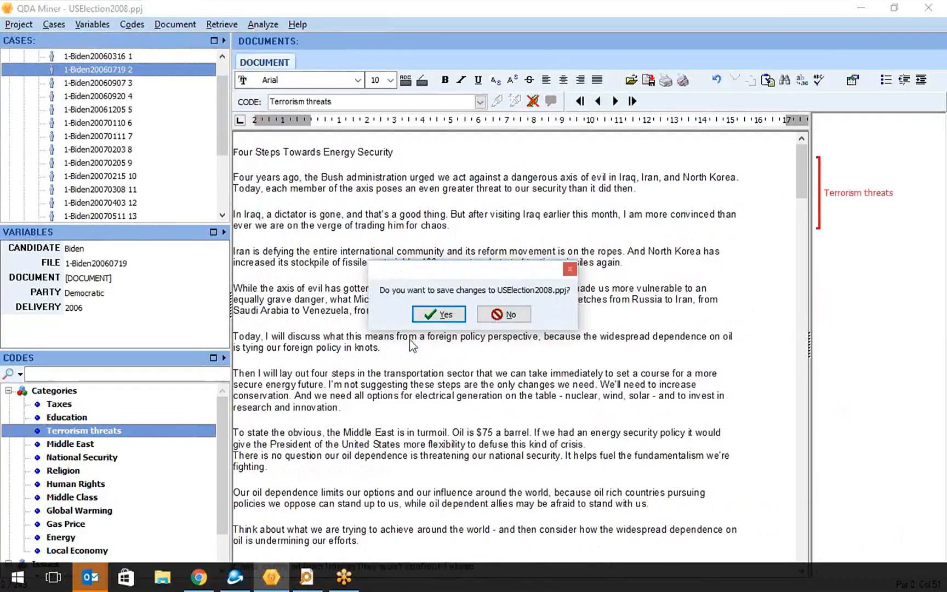
pyautogui.click(507, 314)
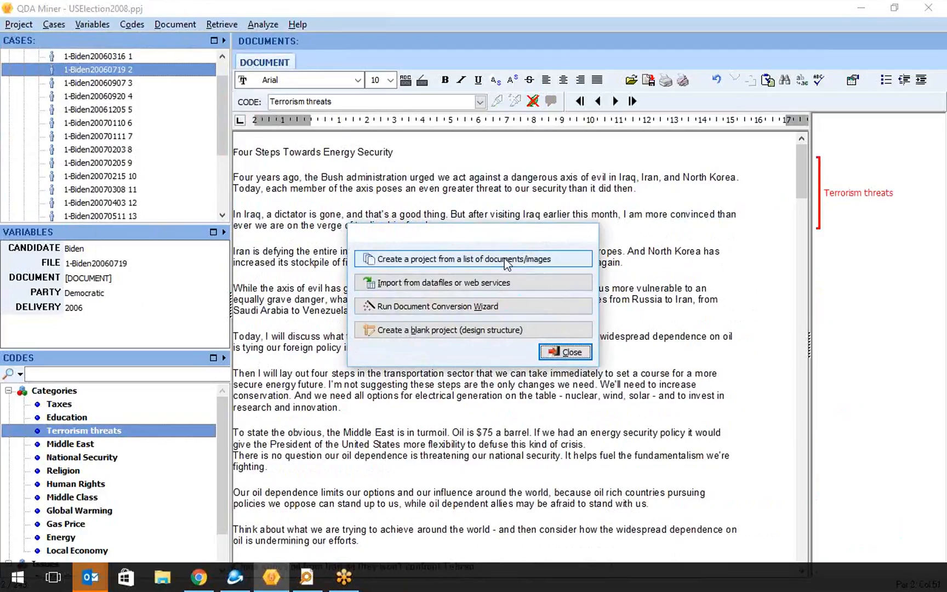
pyautogui.click(504, 289)
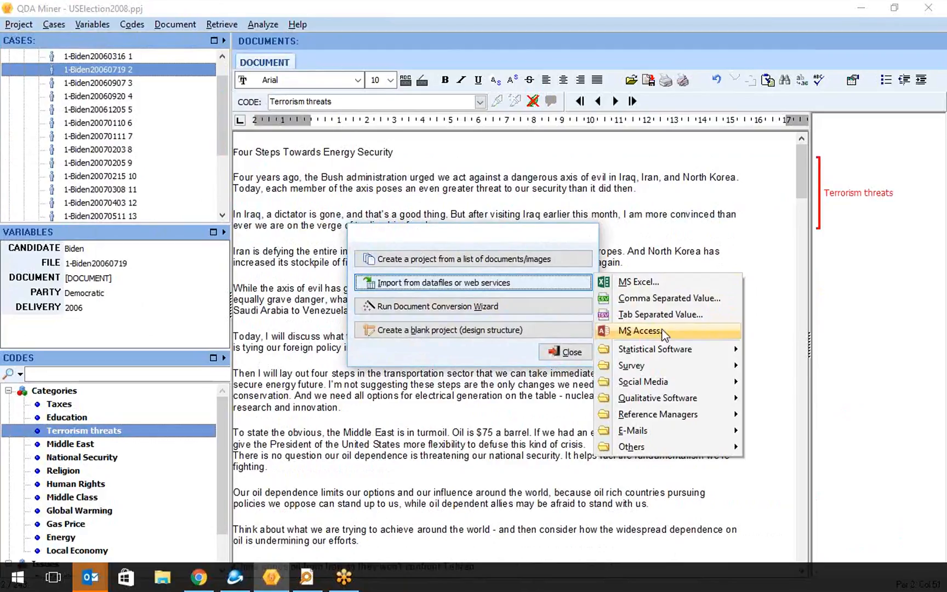
pyautogui.moveTo(664, 350)
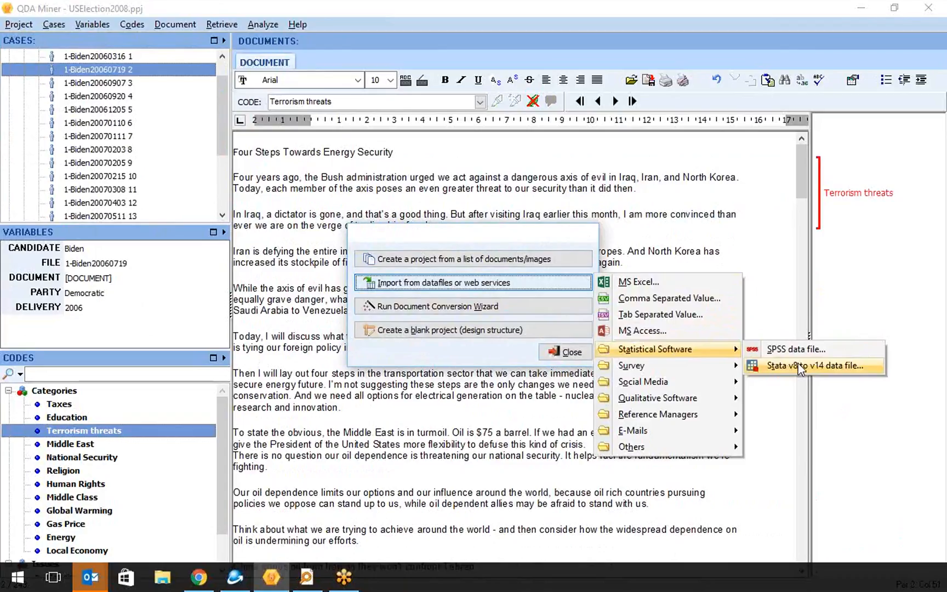
pyautogui.moveTo(711, 363)
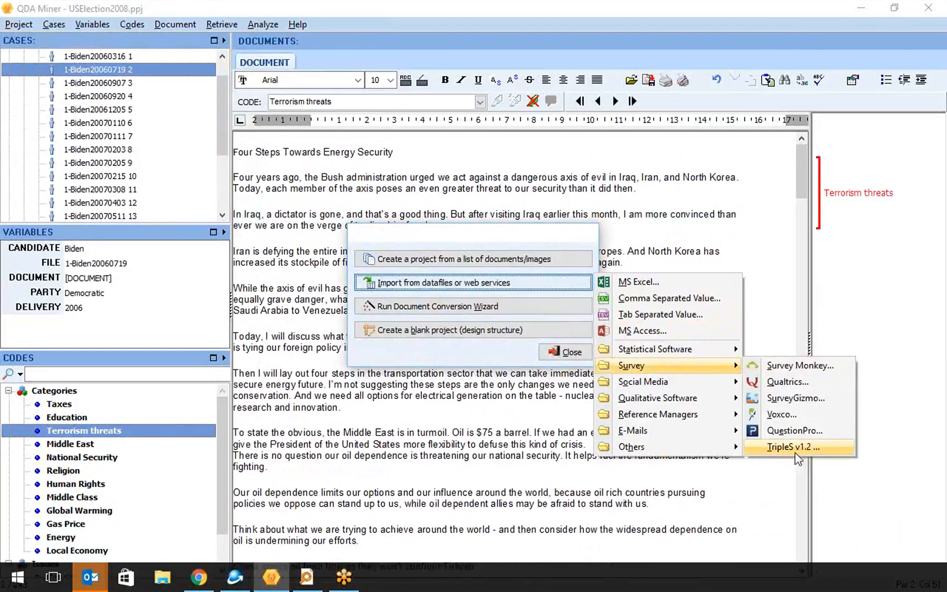
pyautogui.moveTo(631, 383)
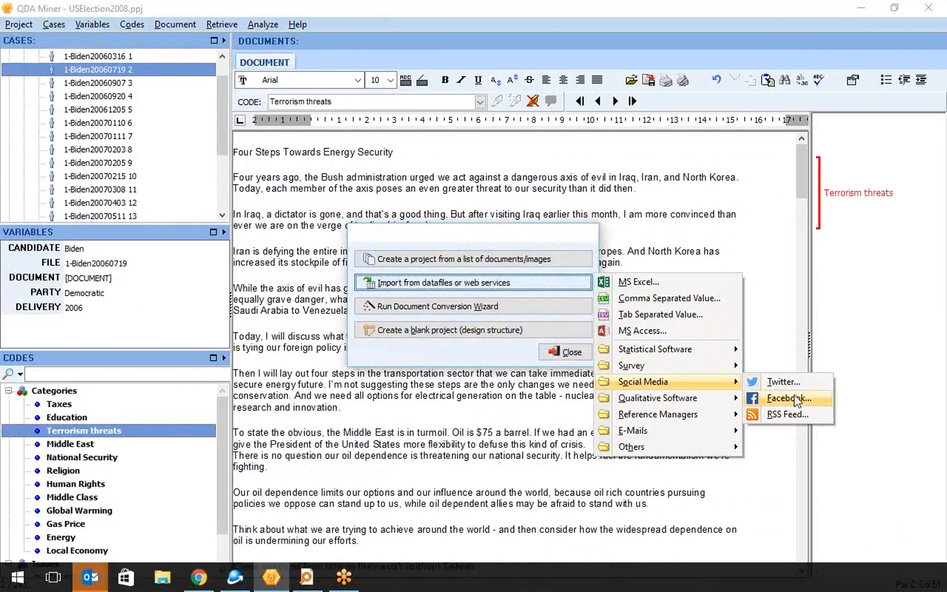
pyautogui.moveTo(683, 398)
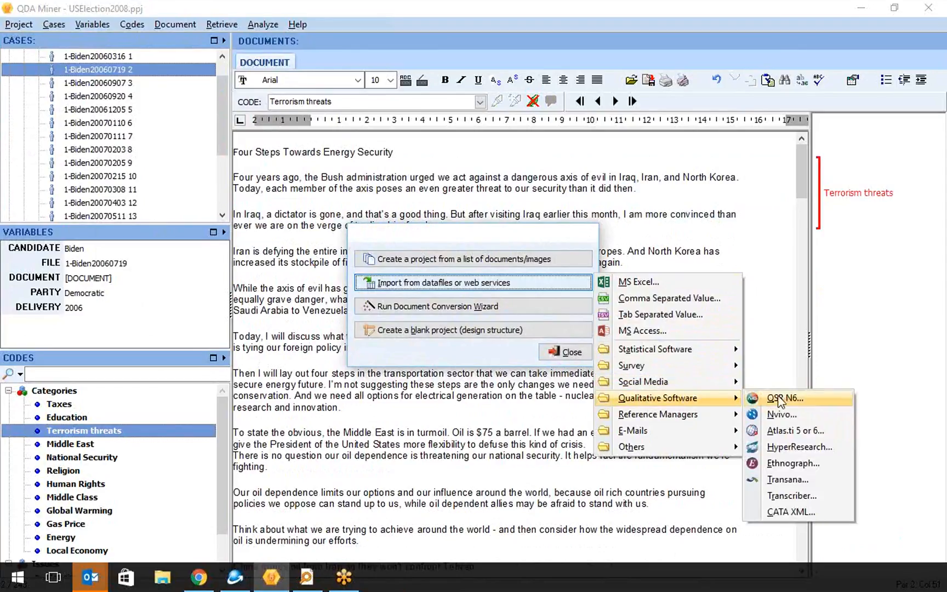
pyautogui.moveTo(681, 417)
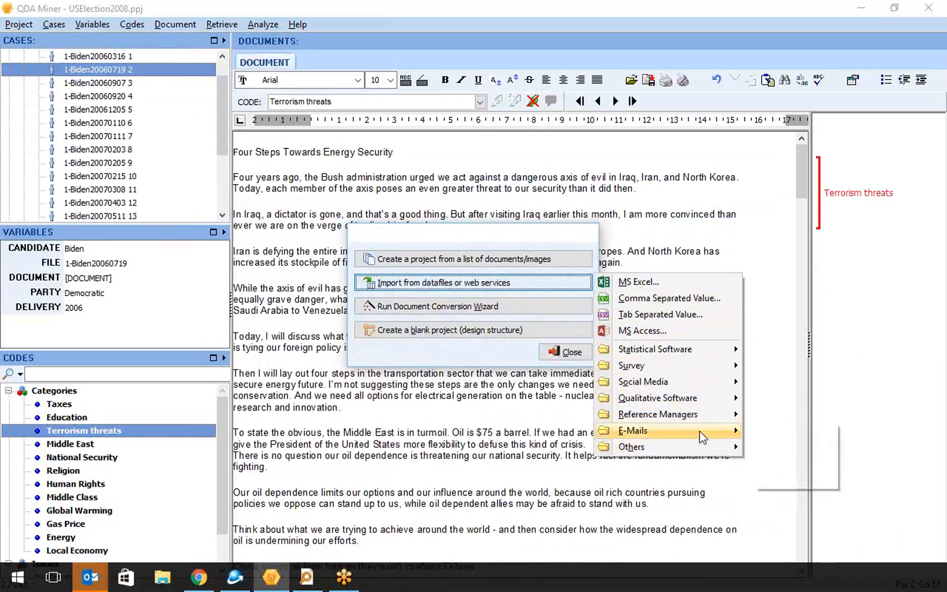
pyautogui.moveTo(700, 431)
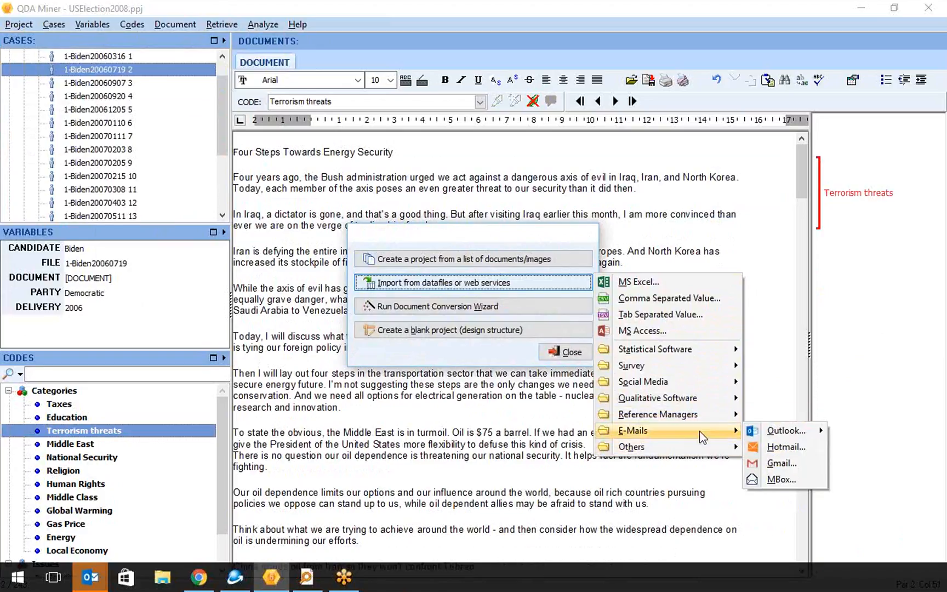
pyautogui.moveTo(816, 432)
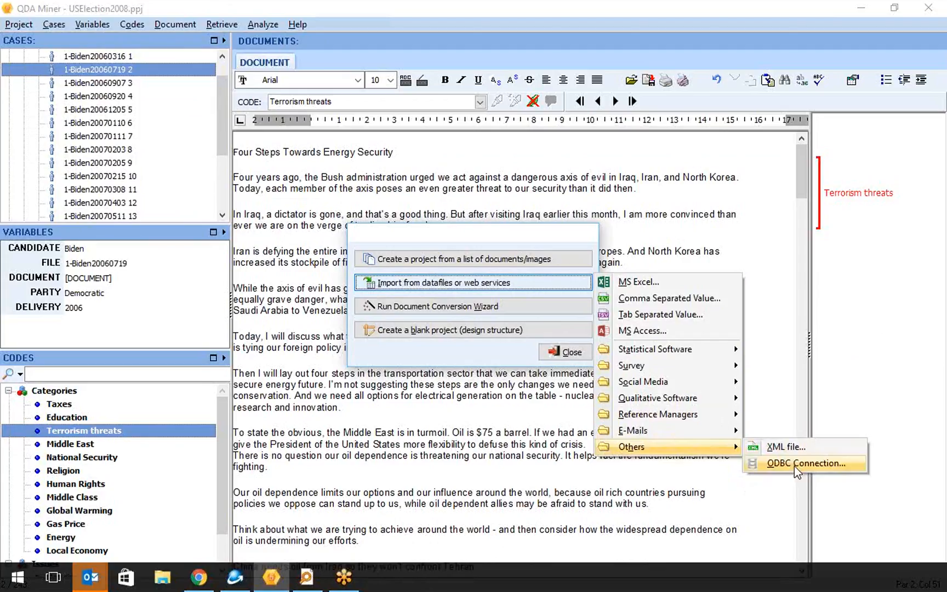
pyautogui.click(492, 189)
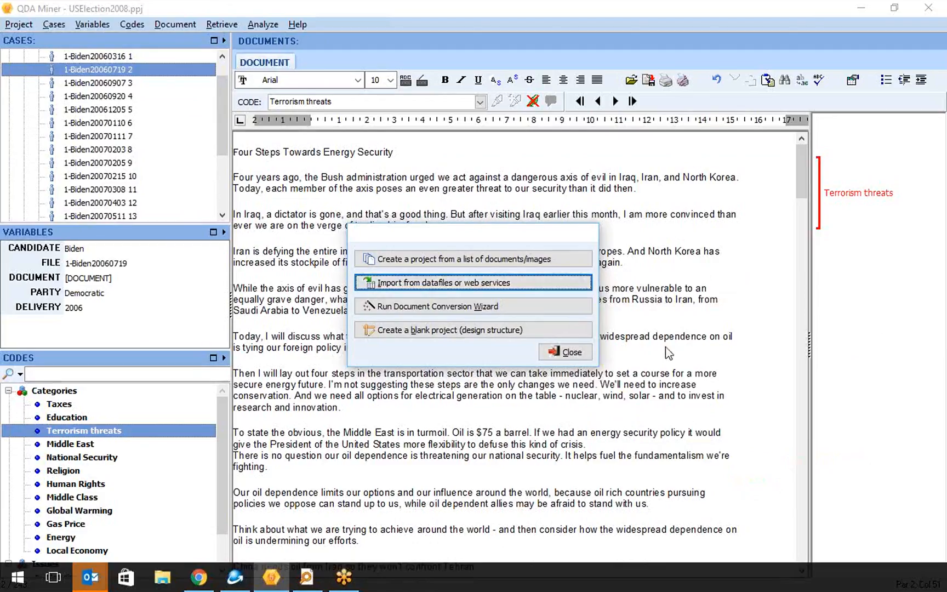
pyautogui.click(586, 354)
pyautogui.click(92, 24)
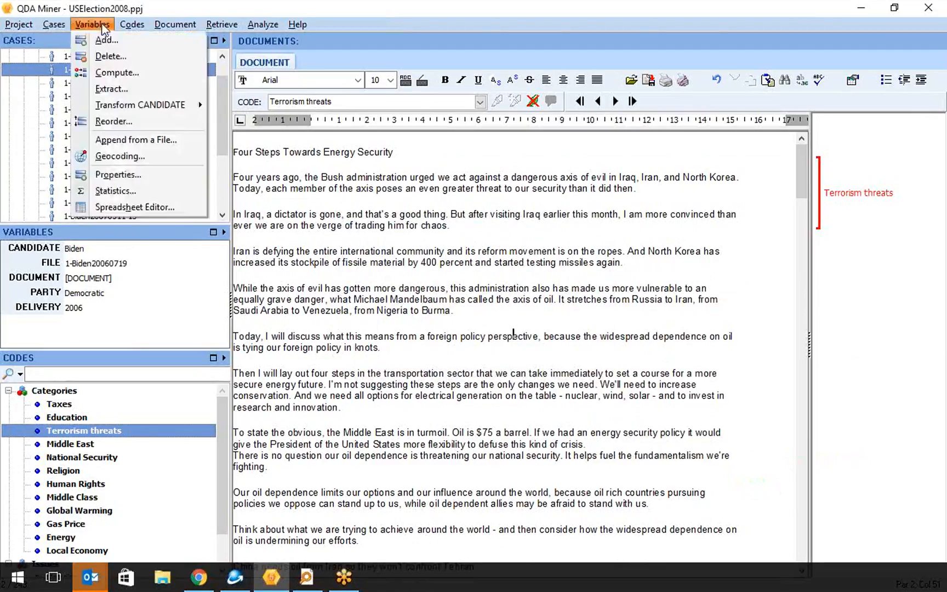
pyautogui.click(54, 25)
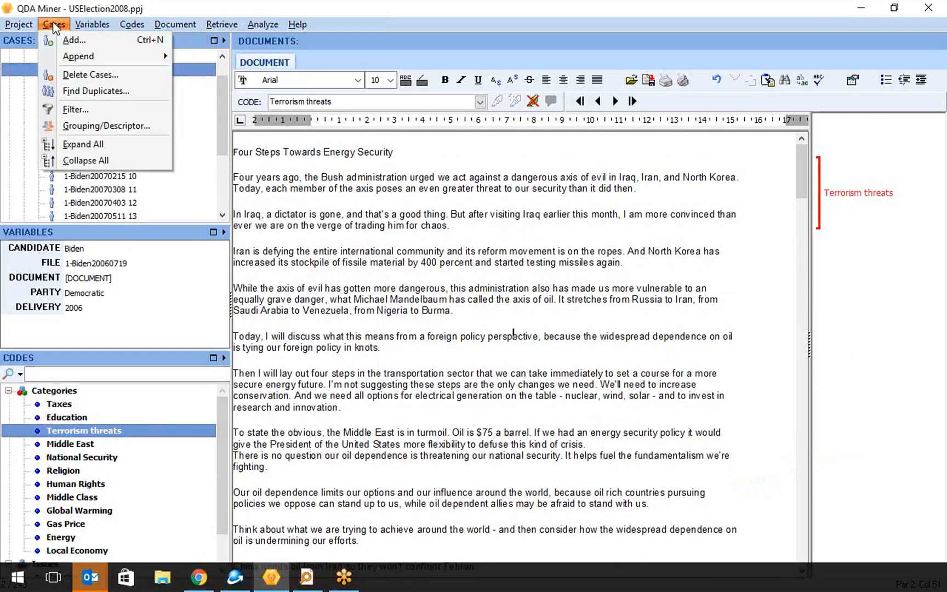
pyautogui.click(495, 221)
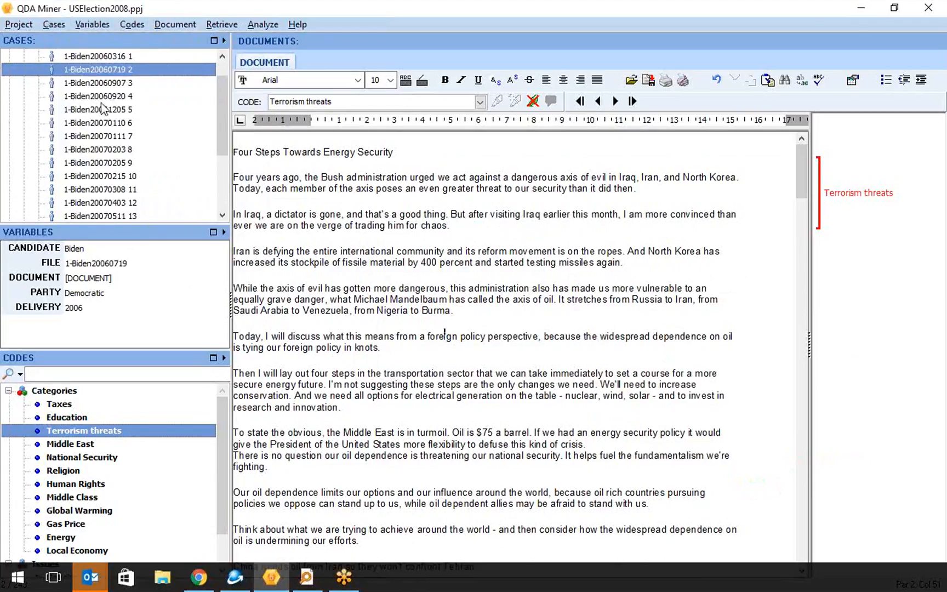
# Step: Reopen the recent project Hotels.ppj
pyautogui.click(32, 25)
pyautogui.moveTo(44, 81)
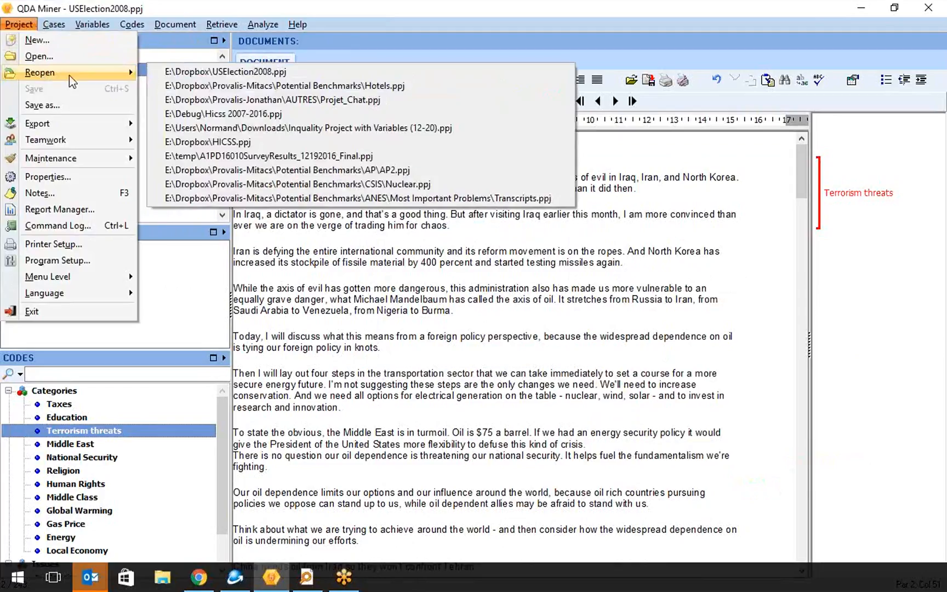
pyautogui.click(236, 85)
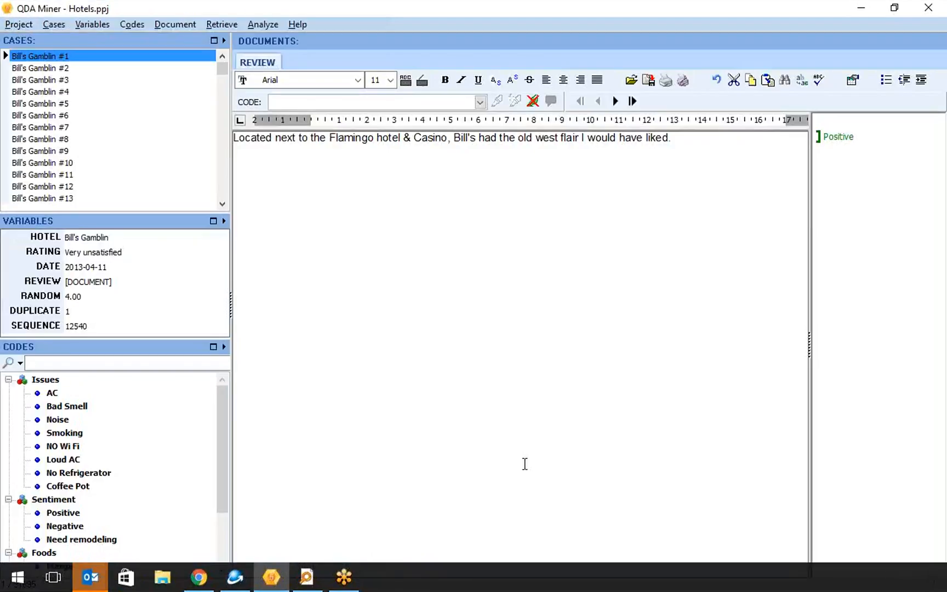
# Step: Reduce the project window to expose its status bar, and close the Inno Setup window and the other unneeded background program
pyautogui.click(894, 7)
pyautogui.moveTo(683, 152); pyautogui.dragTo(542, 15)
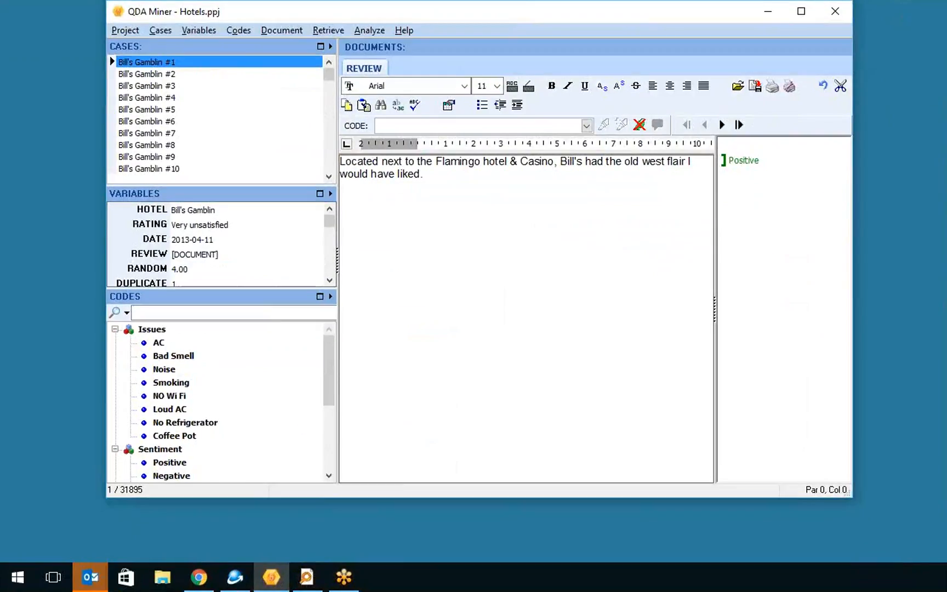
pyautogui.rightClick(307, 576)
pyautogui.click(264, 545)
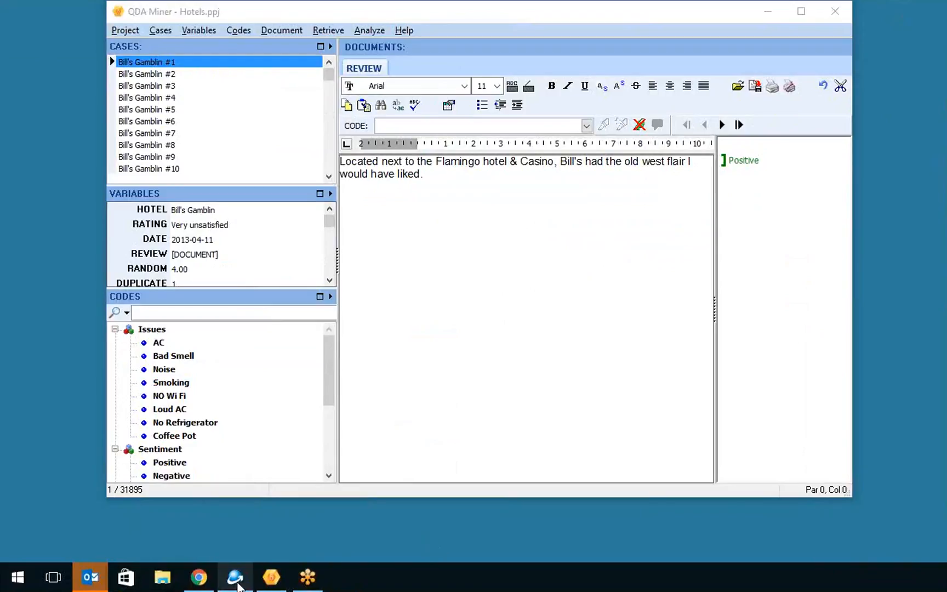
pyautogui.moveTo(237, 583)
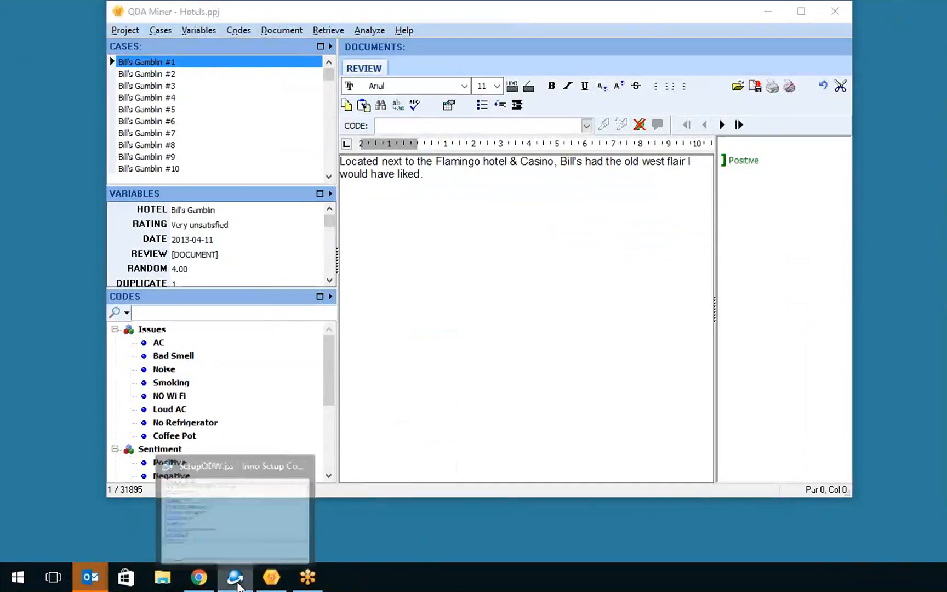
pyautogui.rightClick(236, 580)
pyautogui.click(229, 543)
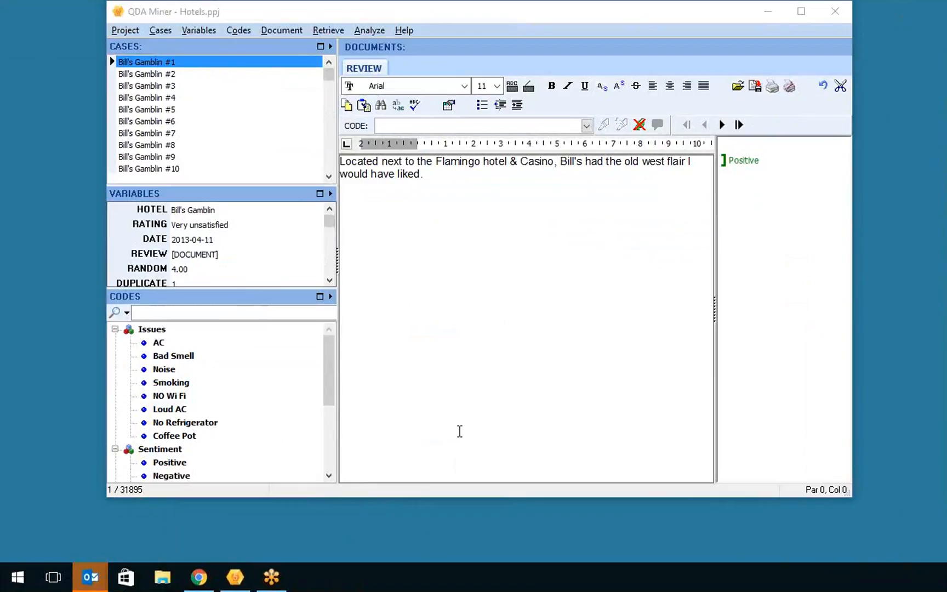
# Step: Maximize the Hotels project window and look through its code list down to the Foods category
pyautogui.click(552, 362)
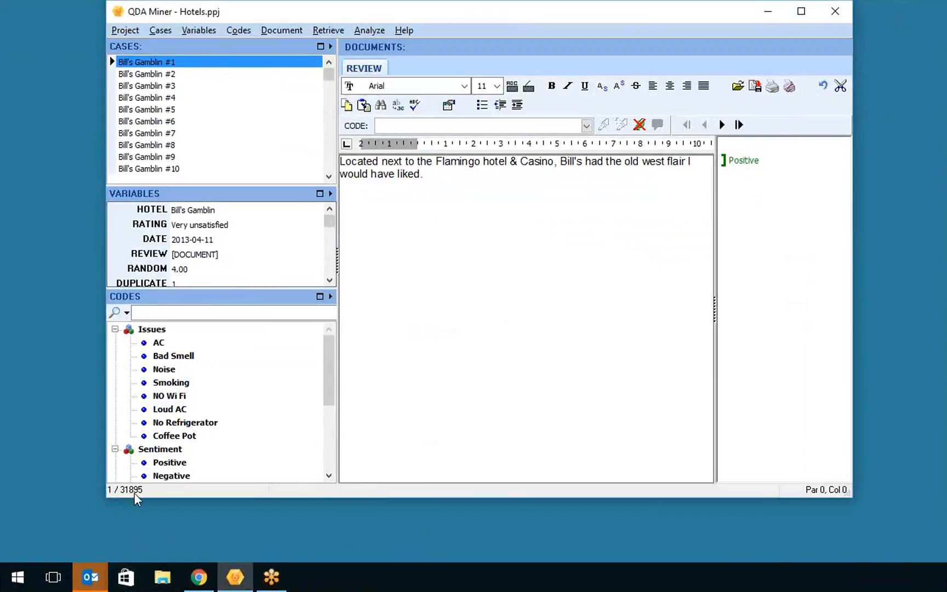
pyautogui.click(802, 12)
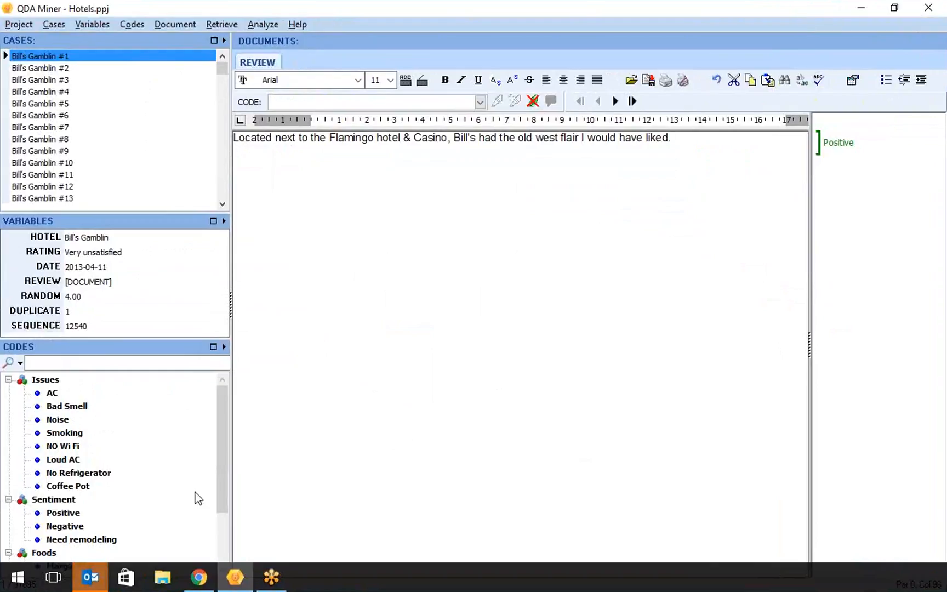
pyautogui.moveTo(225, 478); pyautogui.dragTo(217, 508)
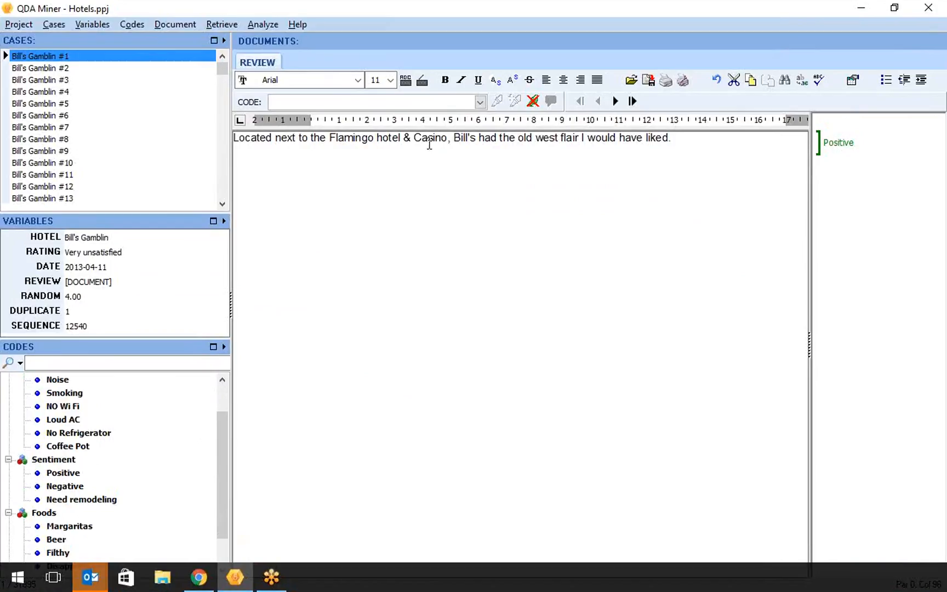
# Step: Examine the first case's HOTEL, RATING and DATE variables, including the values available for RATING
pyautogui.click(165, 240)
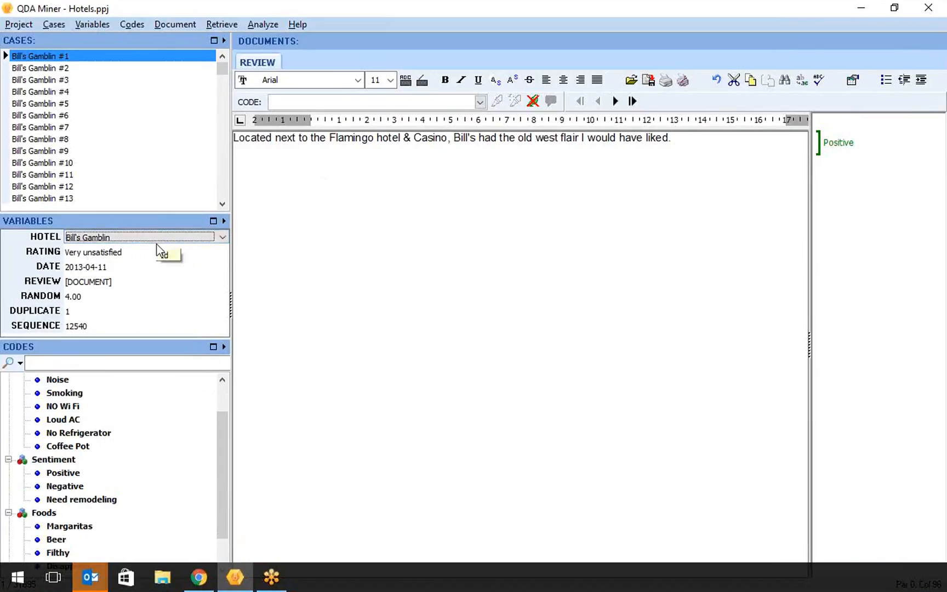
pyautogui.click(158, 253)
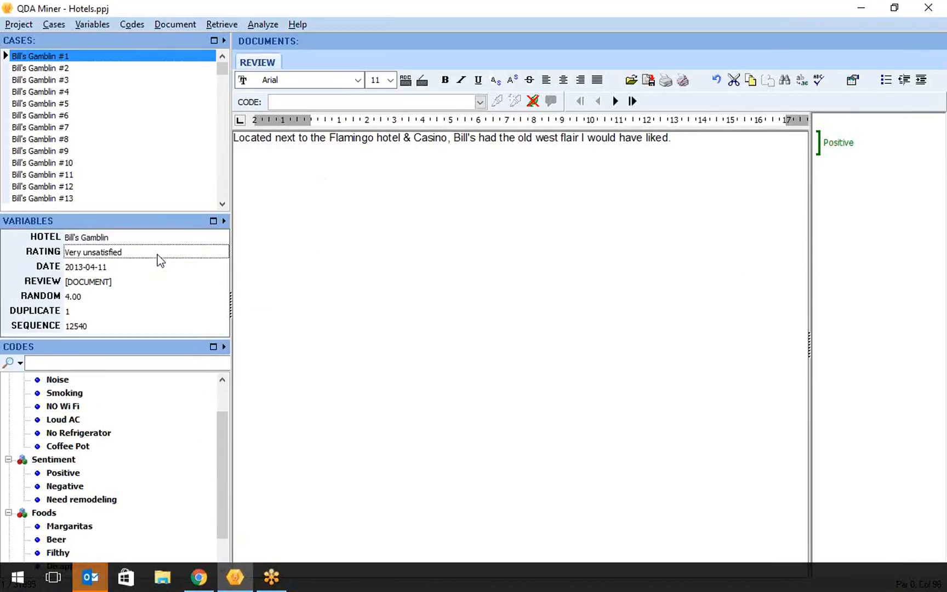
pyautogui.click(225, 256)
pyautogui.click(224, 256)
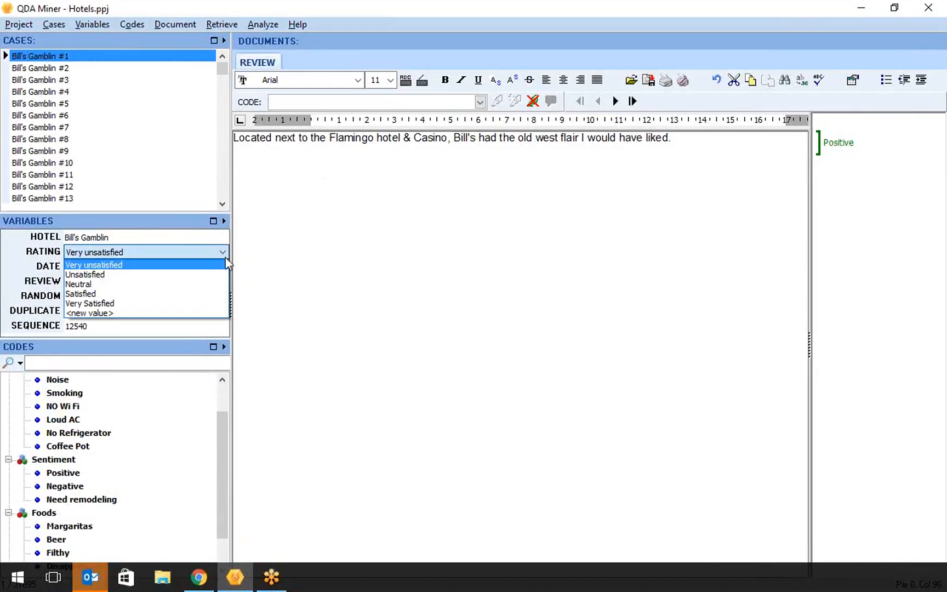
pyautogui.click(227, 253)
pyautogui.click(222, 268)
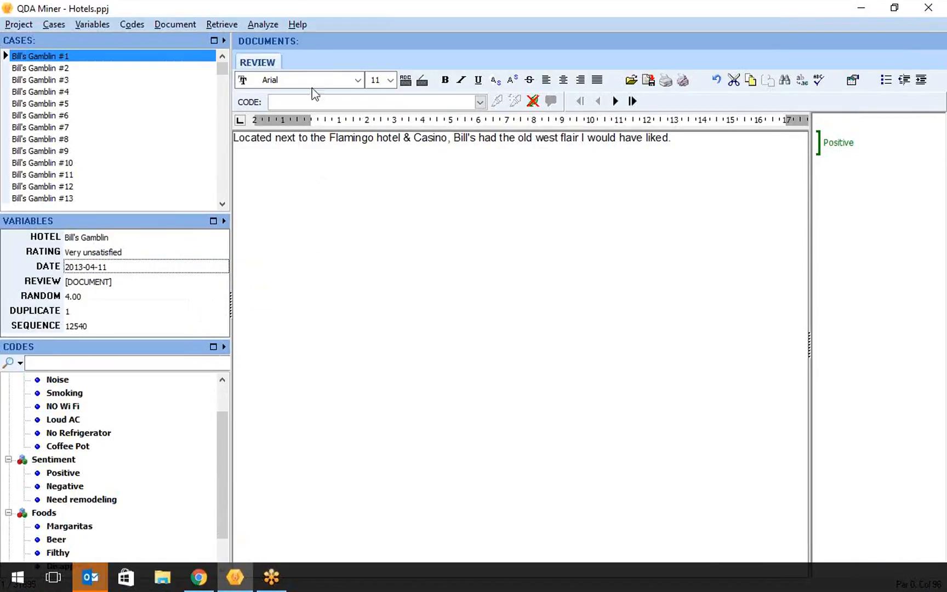
# Step: Start a content analysis of the Hotels project with REVIEW as the text variable and all text included
pyautogui.click(273, 26)
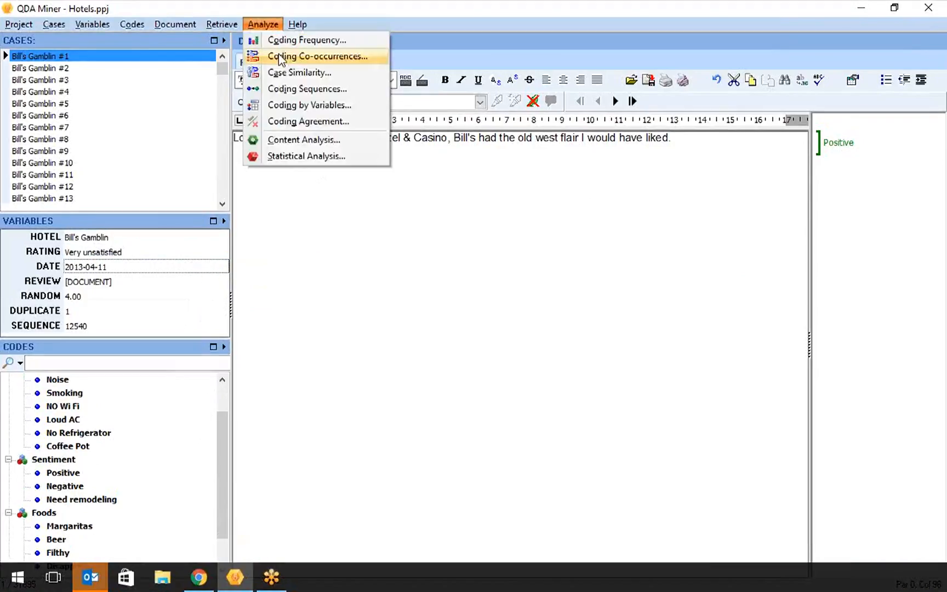
pyautogui.click(314, 143)
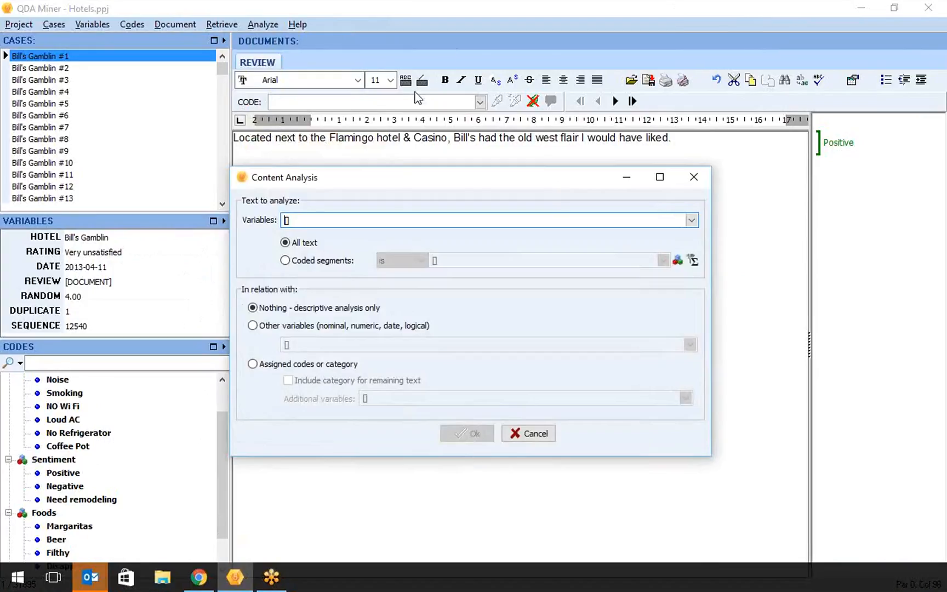
pyautogui.moveTo(412, 183); pyautogui.dragTo(441, 170)
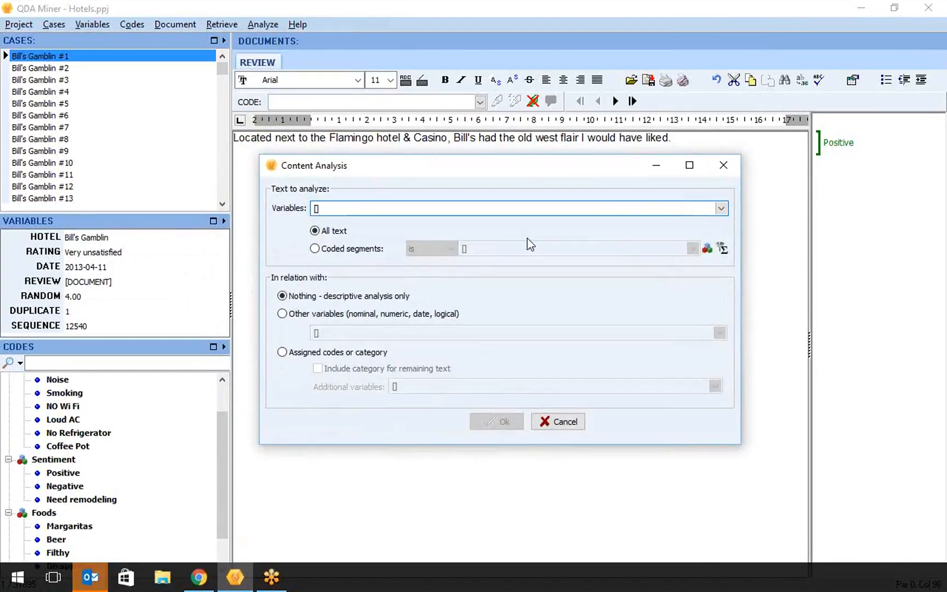
pyautogui.click(722, 208)
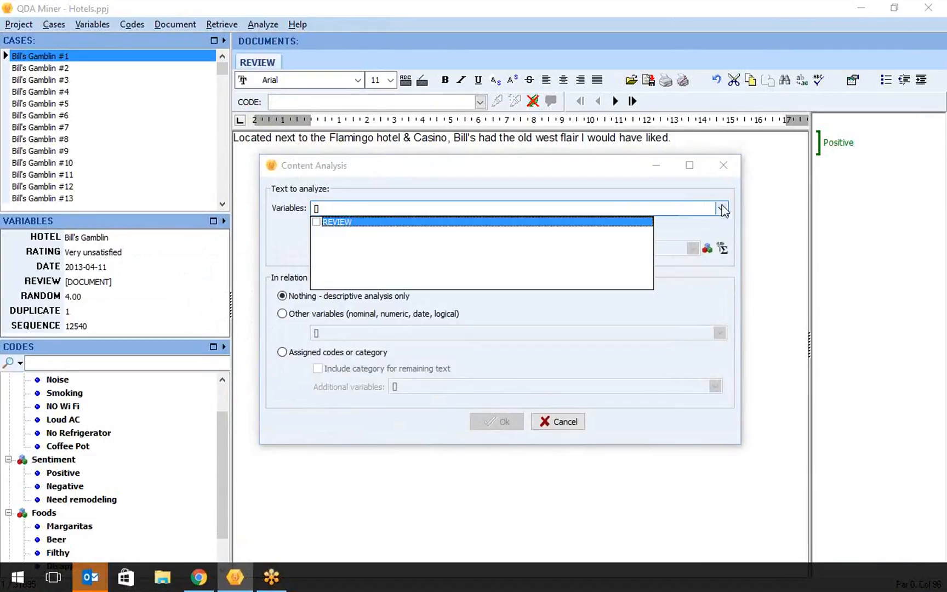
pyautogui.click(315, 223)
pyautogui.click(372, 209)
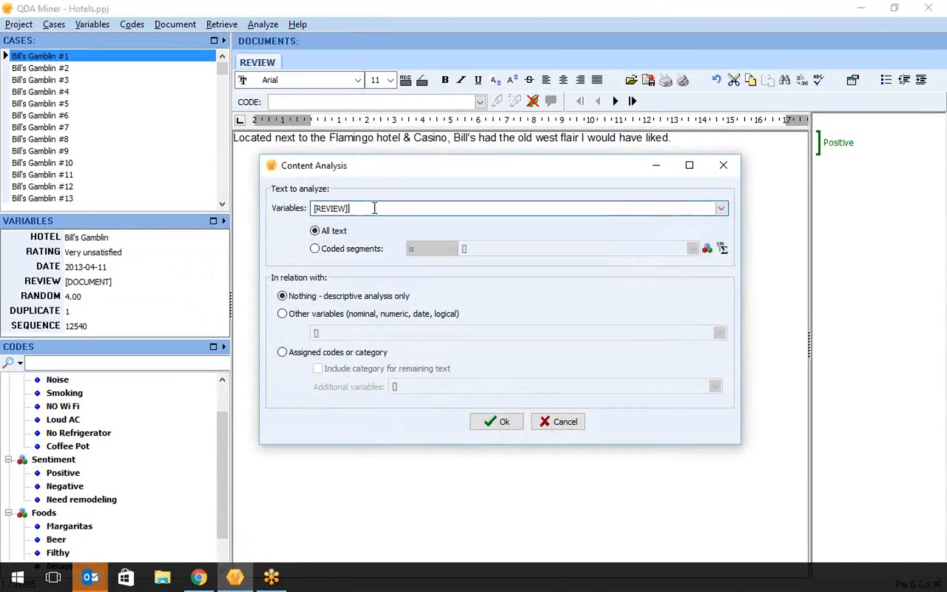
# Step: Relate the content analysis to the HOTEL, RATING and DATE variables, and run it in WordStat
pyautogui.click(282, 313)
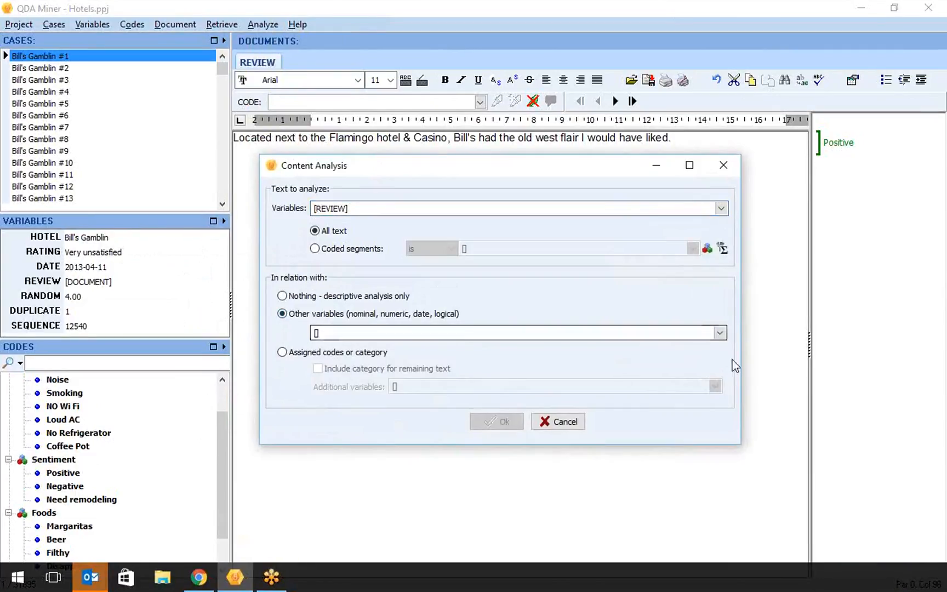
pyautogui.click(723, 335)
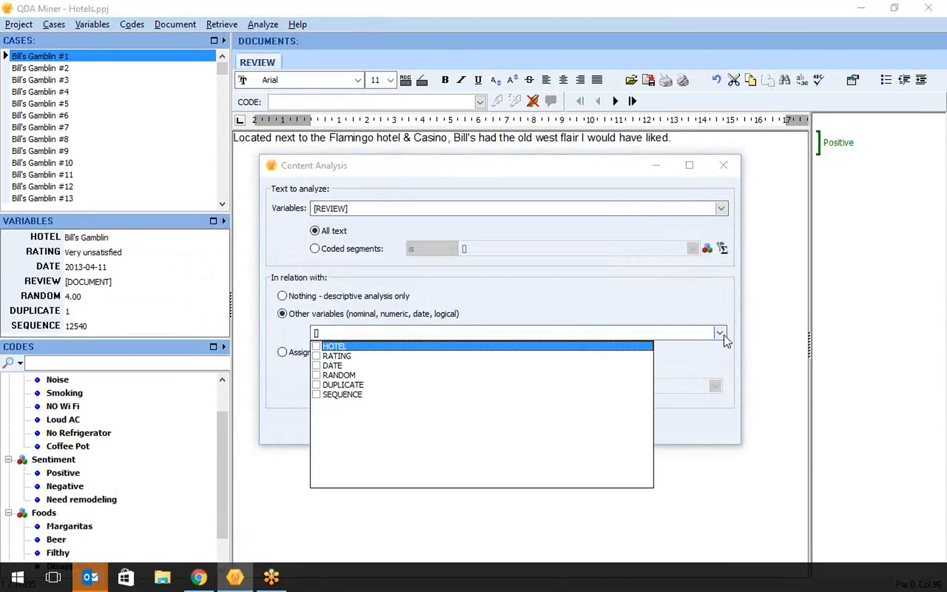
pyautogui.click(317, 346)
pyautogui.click(317, 356)
pyautogui.click(317, 366)
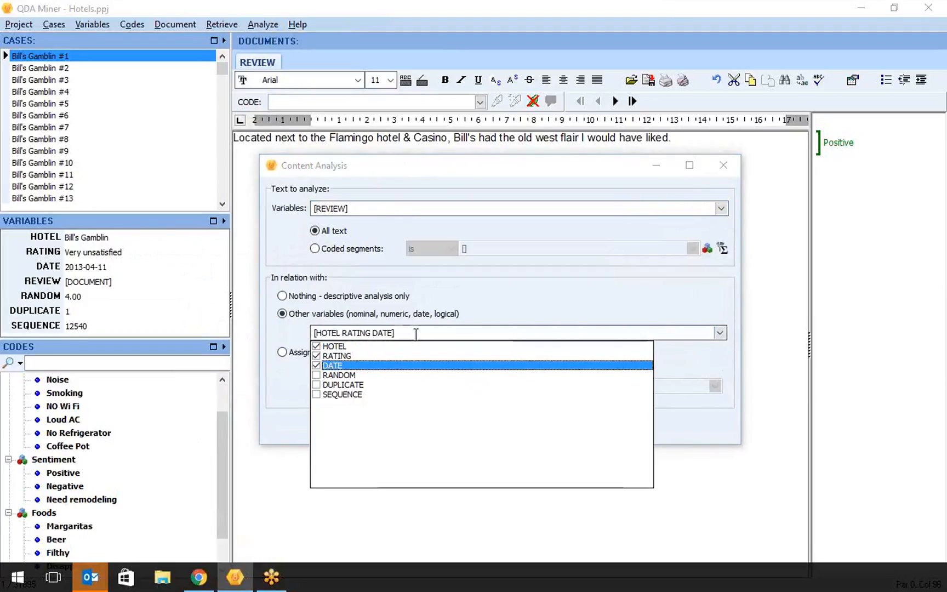
pyautogui.click(416, 333)
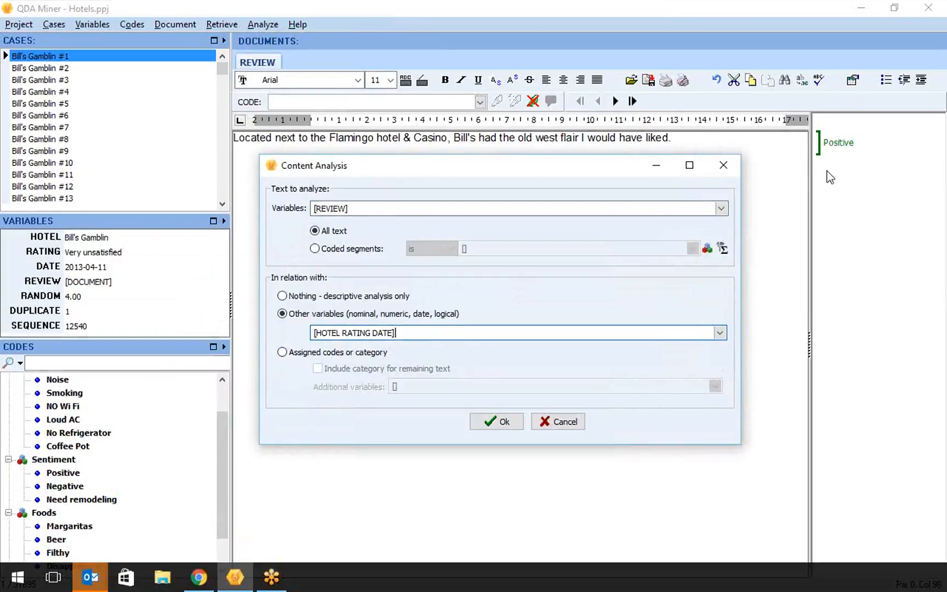
pyautogui.click(499, 423)
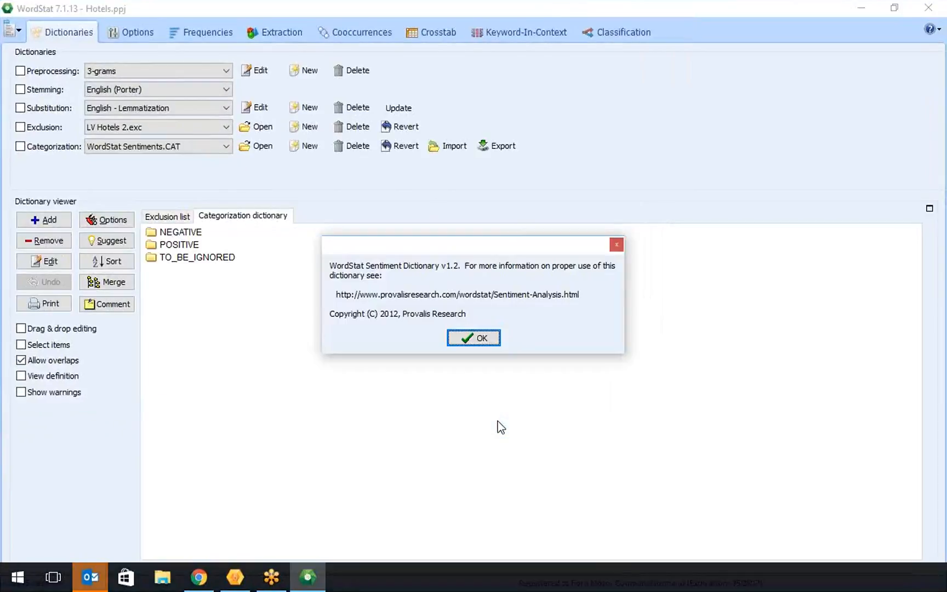
# Step: Dismiss the sentiment dictionary notice, enable the exclusion dictionary with English.exc, and highlight ALSO in its word list
pyautogui.click(487, 339)
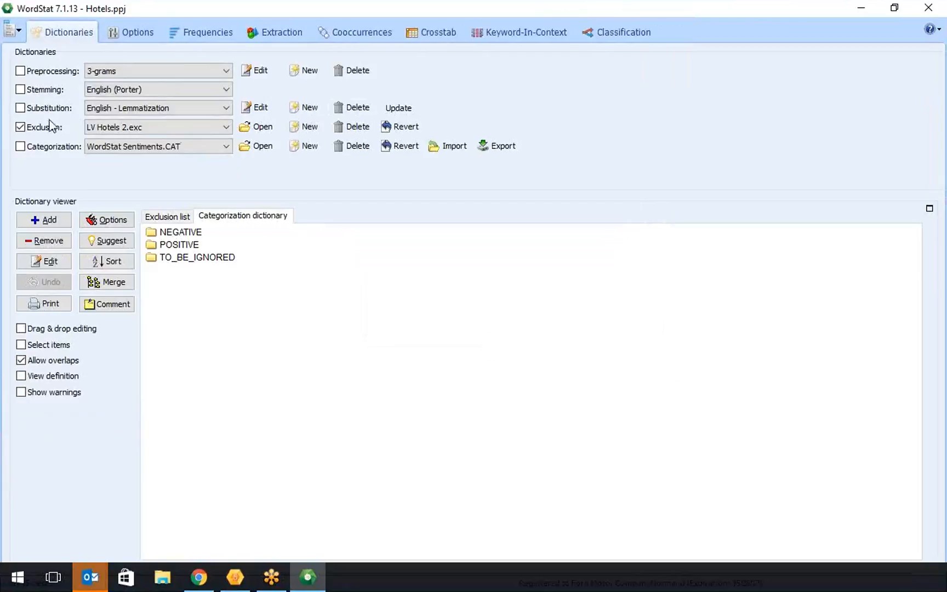
pyautogui.click(170, 125)
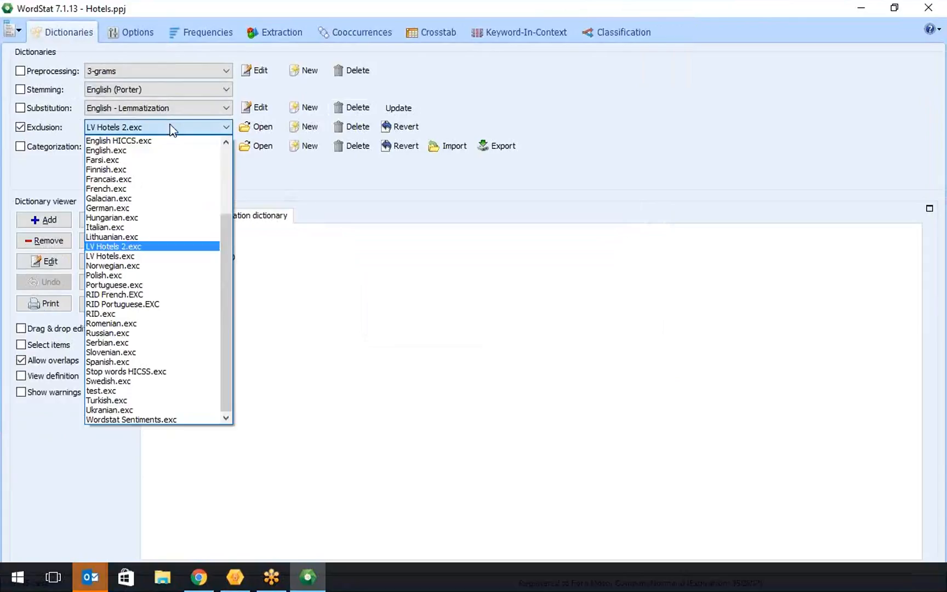
pyautogui.click(147, 149)
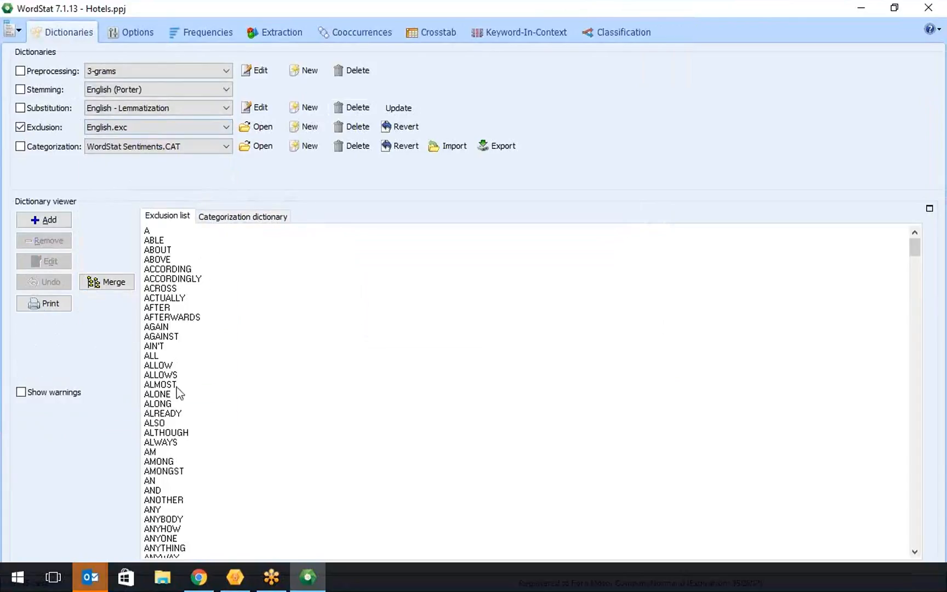
pyautogui.click(249, 422)
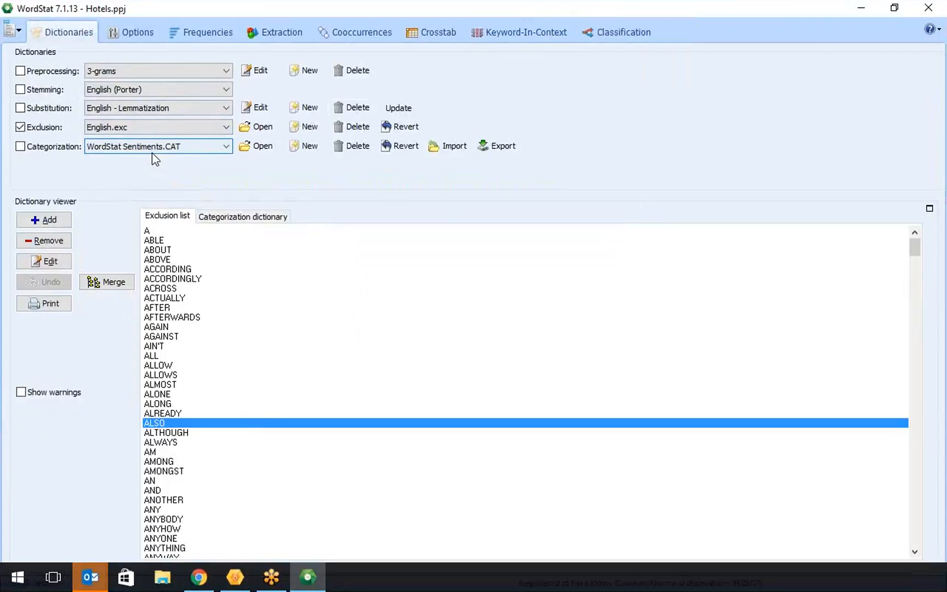
# Step: Set the text processing options to keep a maximum of 300 items based on TF*IDF and accept numeric characters
pyautogui.click(134, 32)
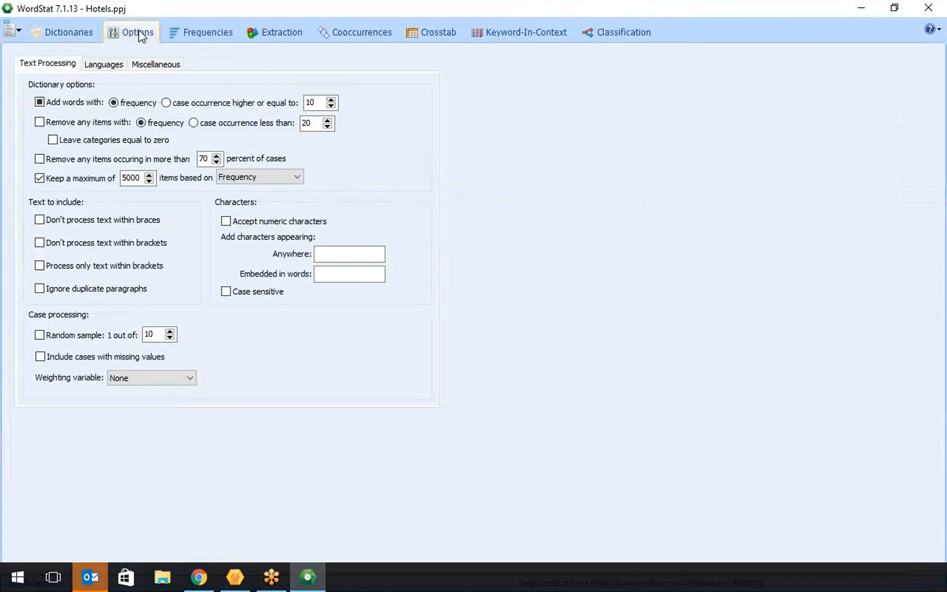
pyautogui.click(141, 177)
pyautogui.press('BackSpace')
pyautogui.press('Delete')
pyautogui.write('3')
pyautogui.click(227, 221)
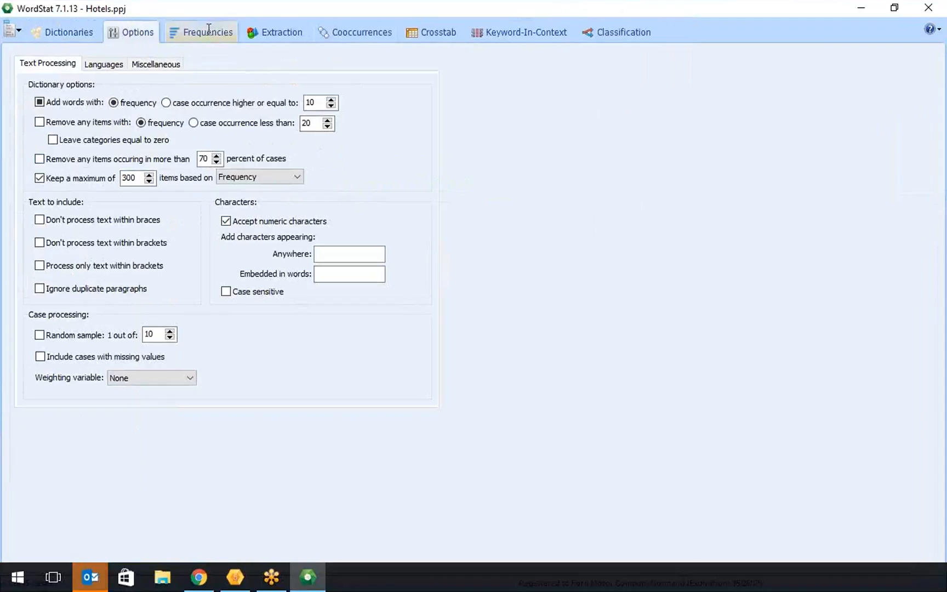
pyautogui.click(296, 177)
pyautogui.click(264, 209)
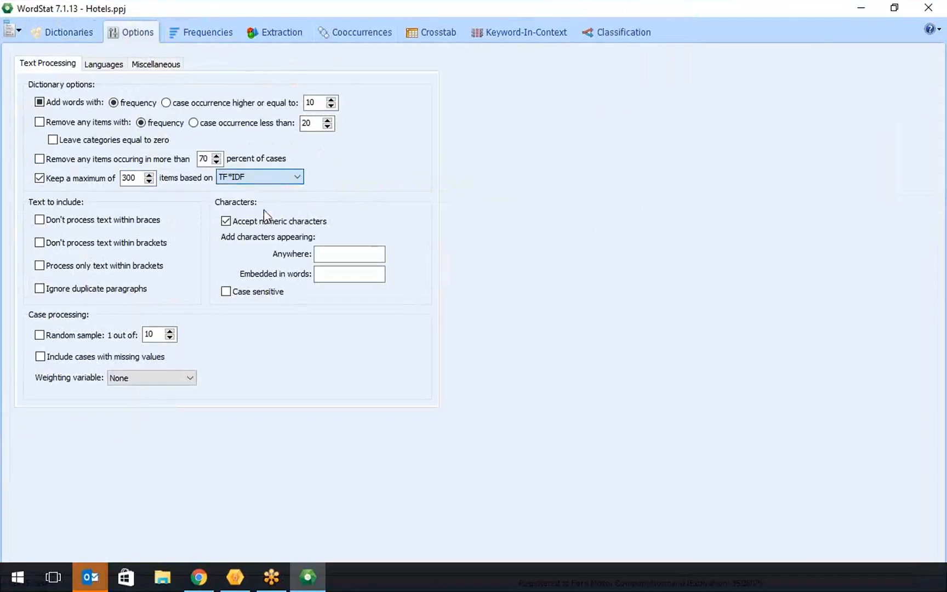
# Step: Compute the word frequencies, and restore and resize the WordStat window so the full table and status bar show above the taskbar
pyautogui.click(212, 32)
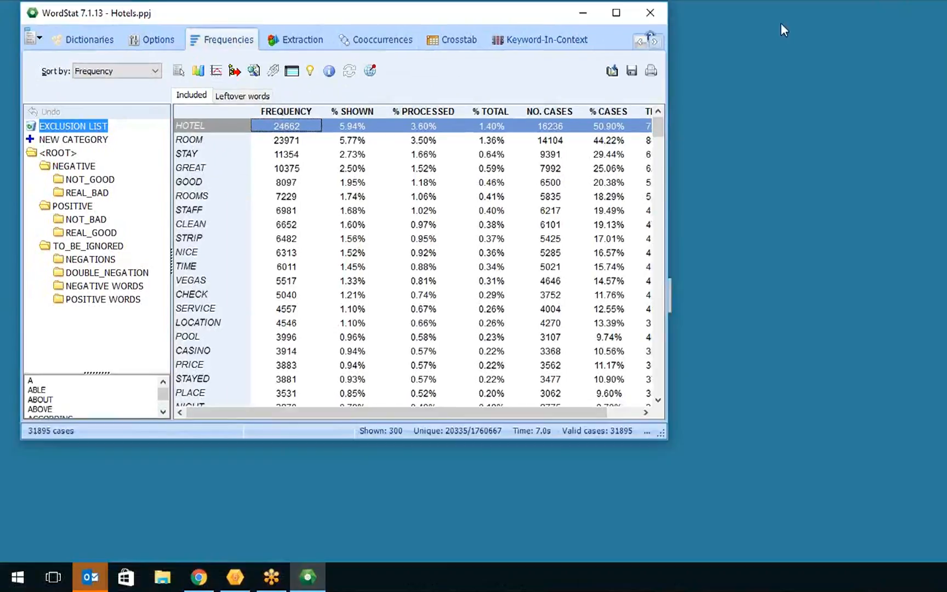
pyautogui.click(895, 8)
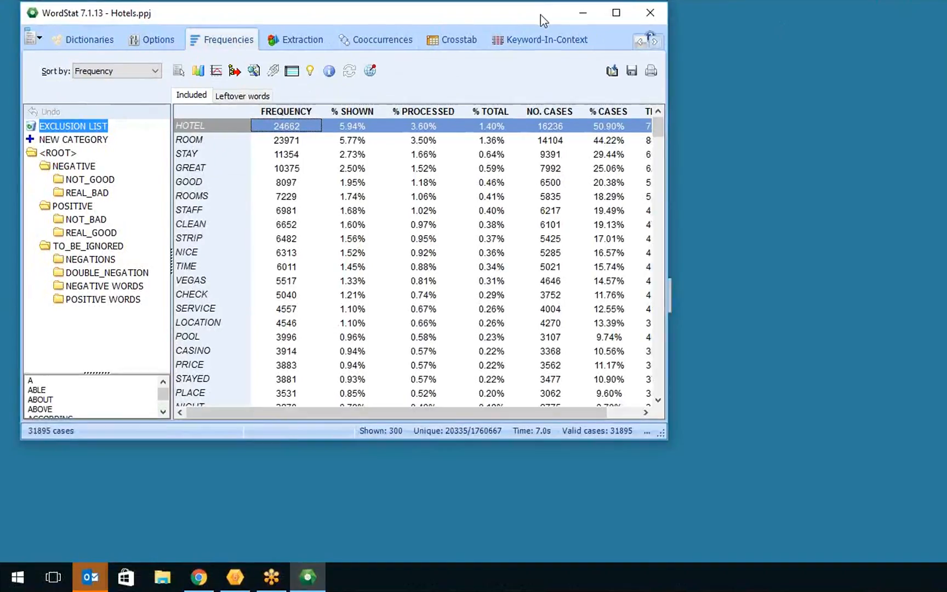
pyautogui.moveTo(541, 15)
pyautogui.mouseDown()
pyautogui.moveTo(543, 22)
pyautogui.moveTo(525, 17)
pyautogui.mouseUp()
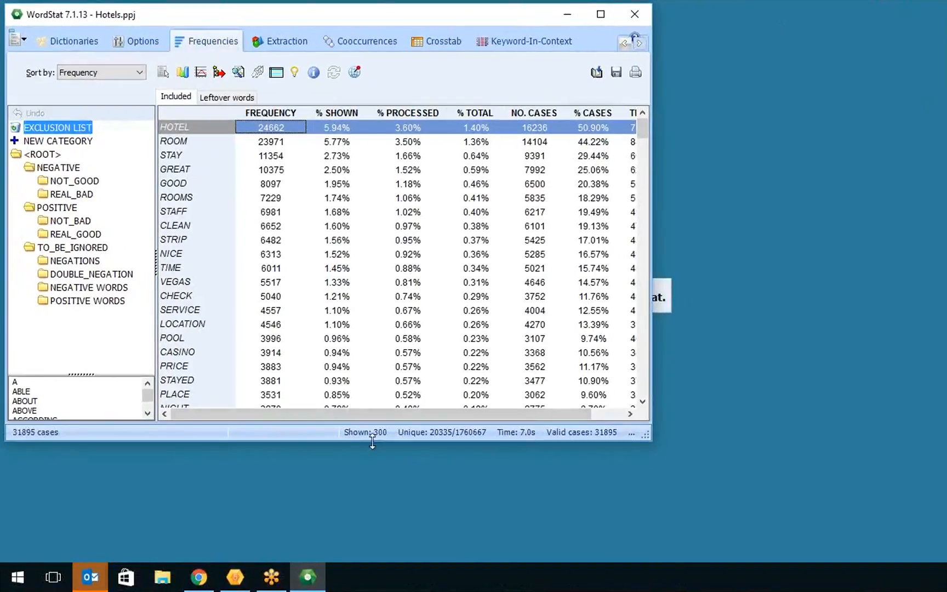
pyautogui.moveTo(651, 440); pyautogui.dragTo(941, 558)
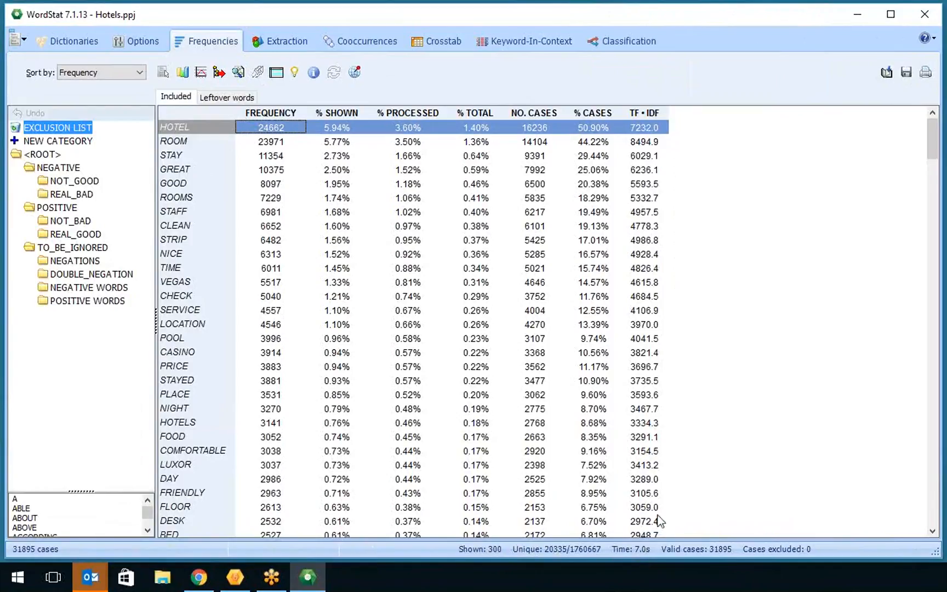
# Step: Chart the frequencies of the words HOTEL through AREA as bars and a pie, and finish with a word cloud in larger text
pyautogui.moveTo(420, 127); pyautogui.dragTo(420, 537)
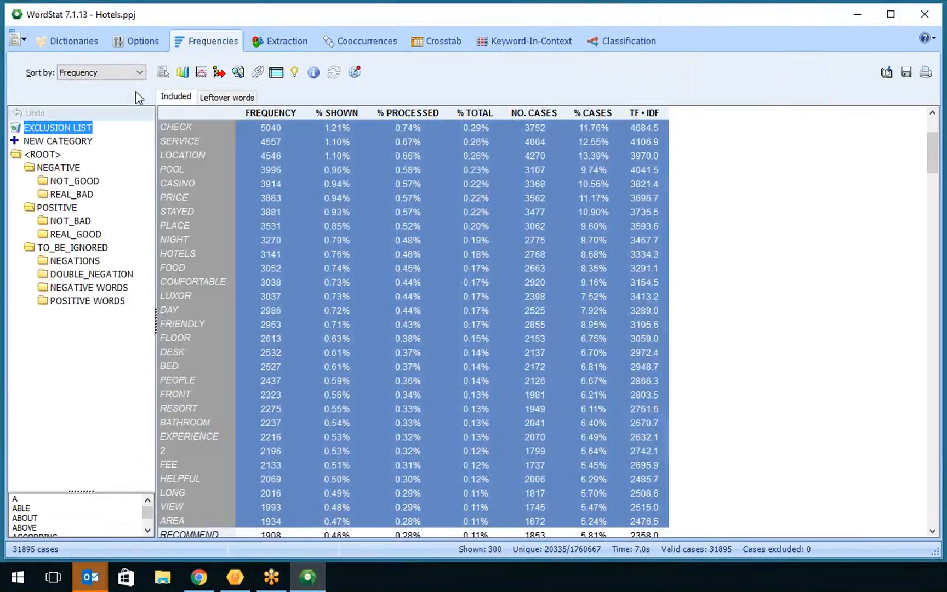
pyautogui.click(185, 74)
pyautogui.click(222, 116)
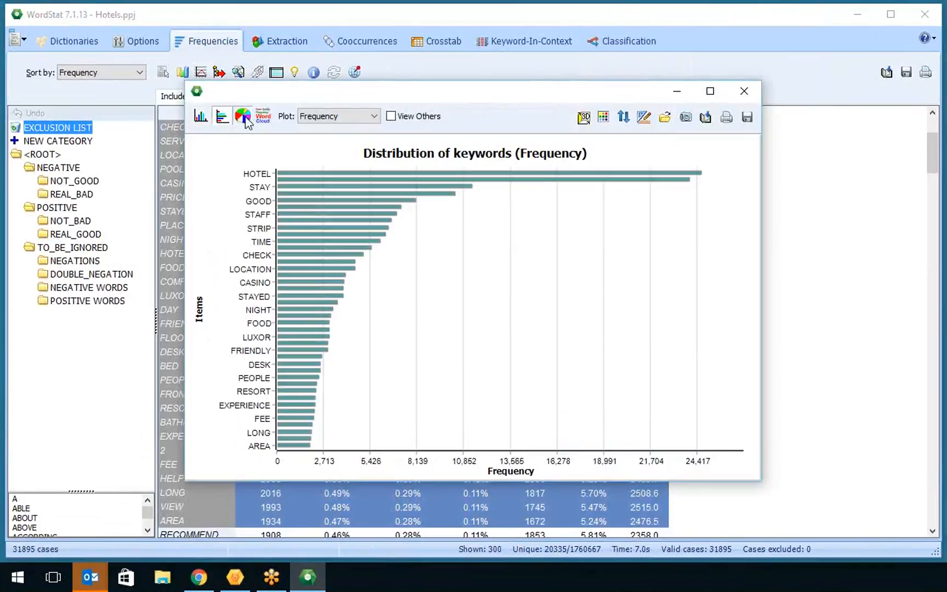
pyautogui.click(243, 116)
pyautogui.click(264, 117)
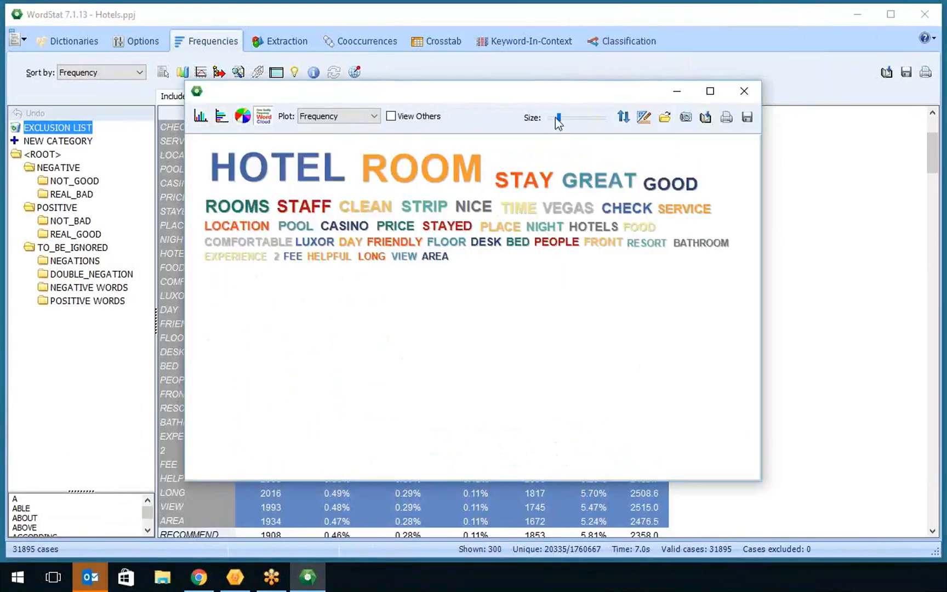
pyautogui.moveTo(559, 118); pyautogui.dragTo(547, 119)
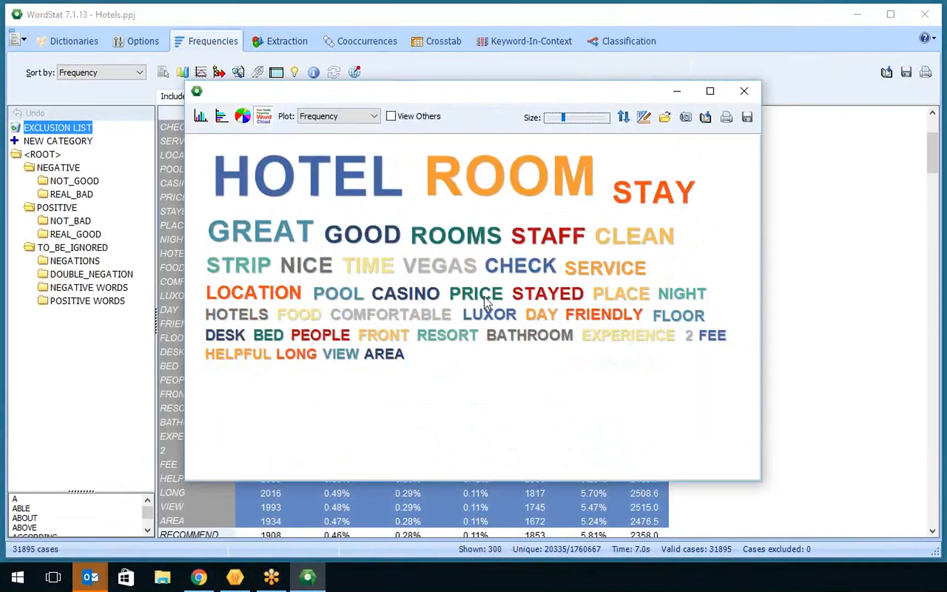
# Step: Retrieve the review paragraphs containing FOOD from the word cloud, and close the retrieval results and the chart window
pyautogui.rightClick(301, 317)
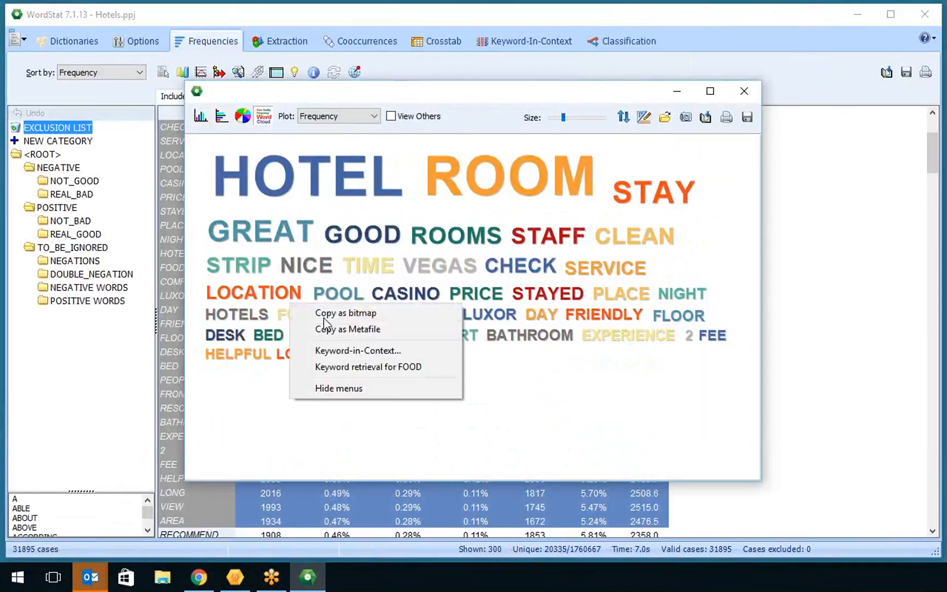
pyautogui.click(381, 367)
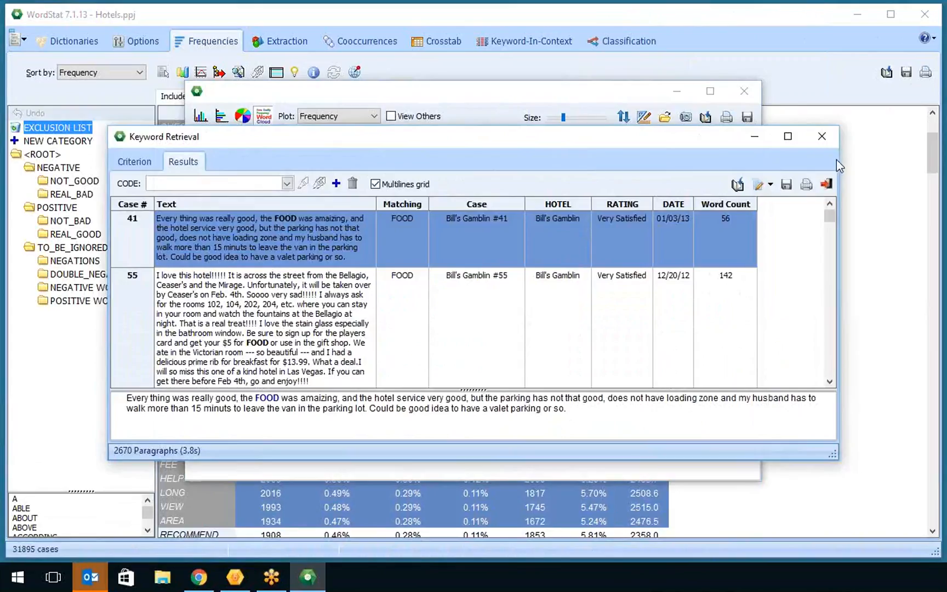
pyautogui.click(829, 140)
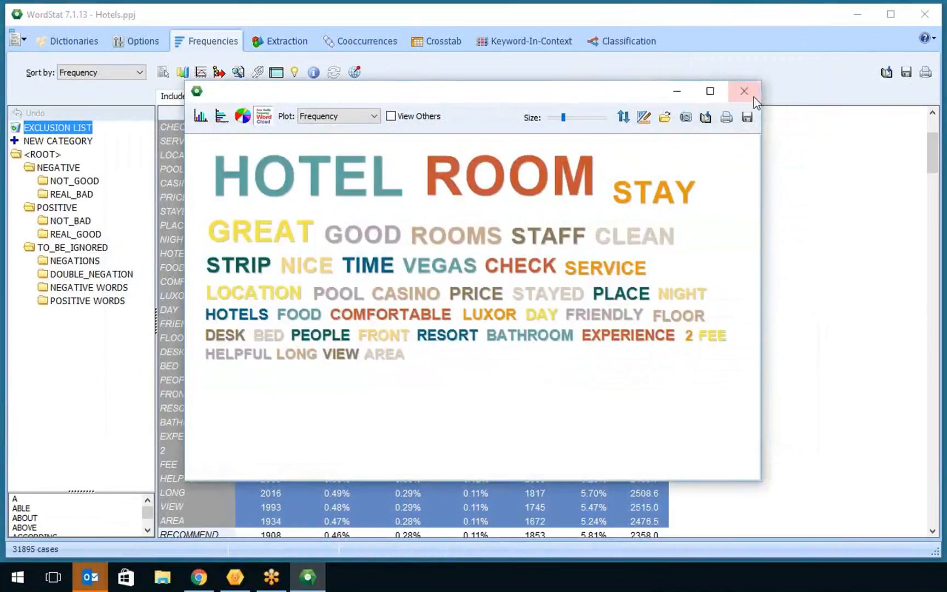
pyautogui.click(746, 92)
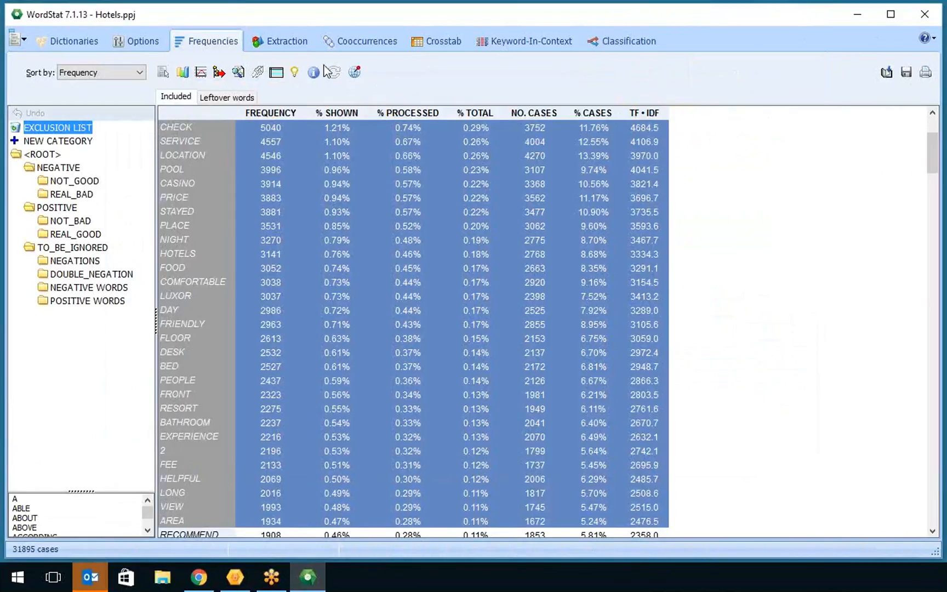
# Step: Extract phrases of 2 to 5 words with a minimum frequency of 10 from the reviews
pyautogui.click(279, 41)
pyautogui.click(115, 70)
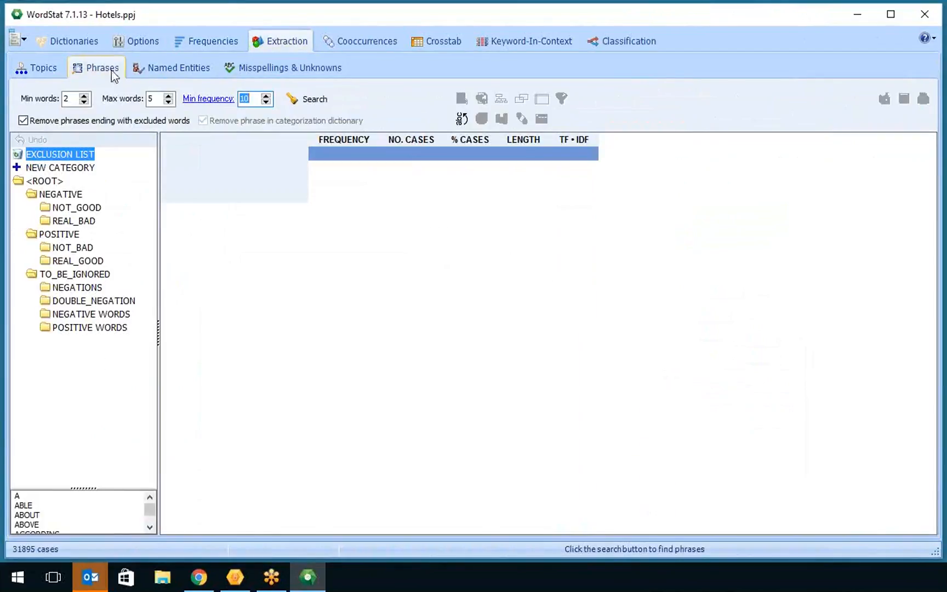
pyautogui.click(314, 101)
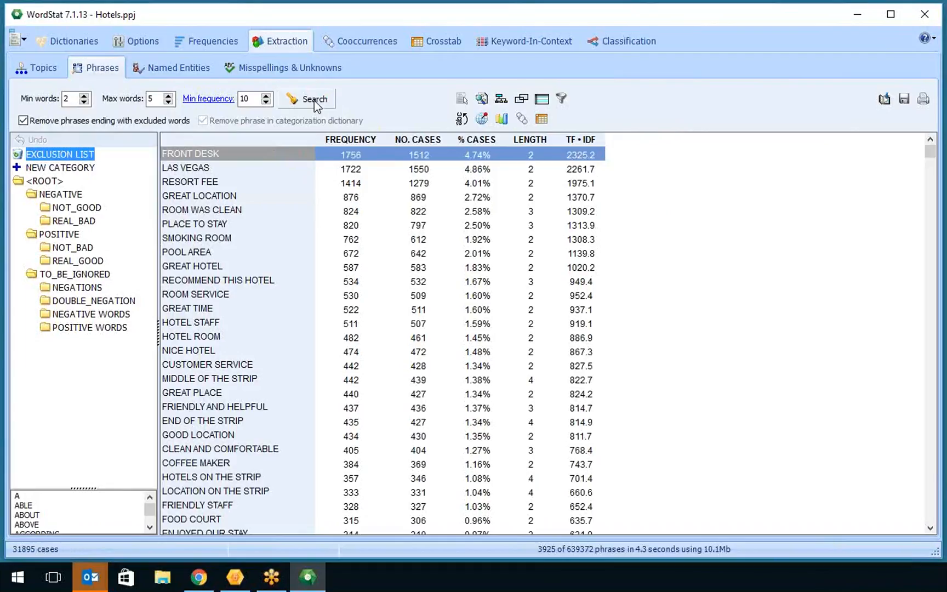
# Step: Examine the extracted phrases, including SMOKING ROOM, ROOM WAS CLEAN, GREAT LOCATION, RESORT FEE and GOOD LOCATION
pyautogui.click(228, 239)
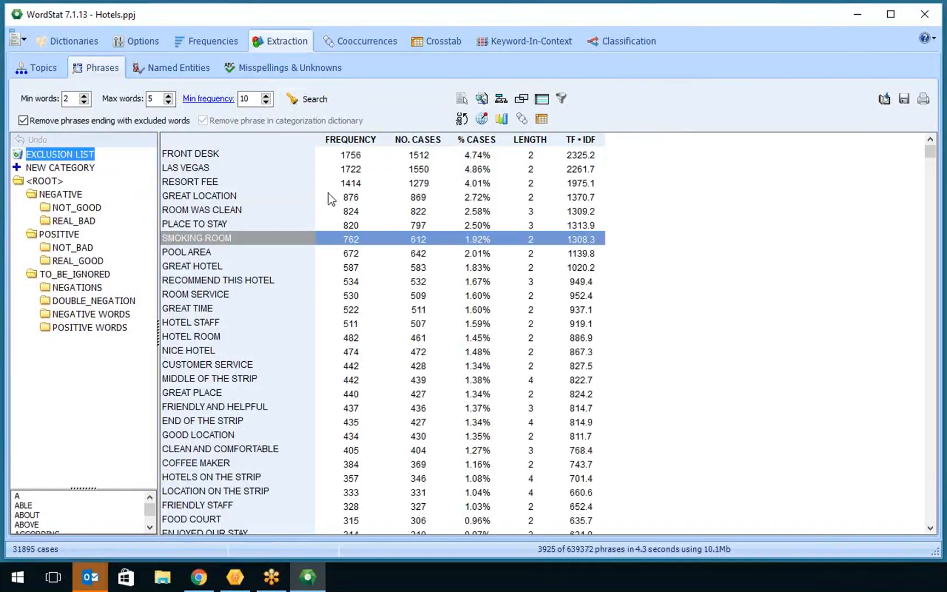
pyautogui.click(229, 214)
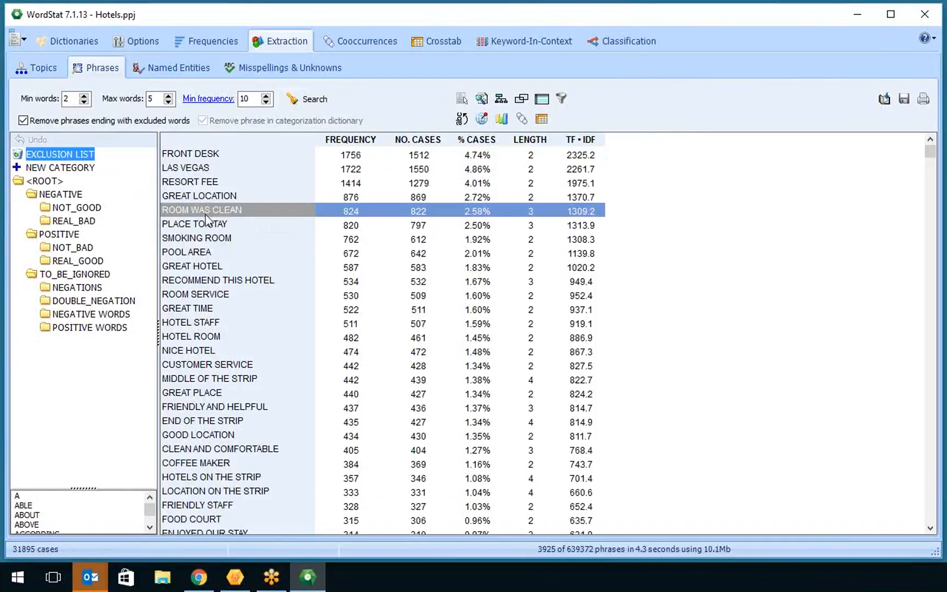
pyautogui.click(250, 199)
pyautogui.click(263, 213)
pyautogui.click(255, 184)
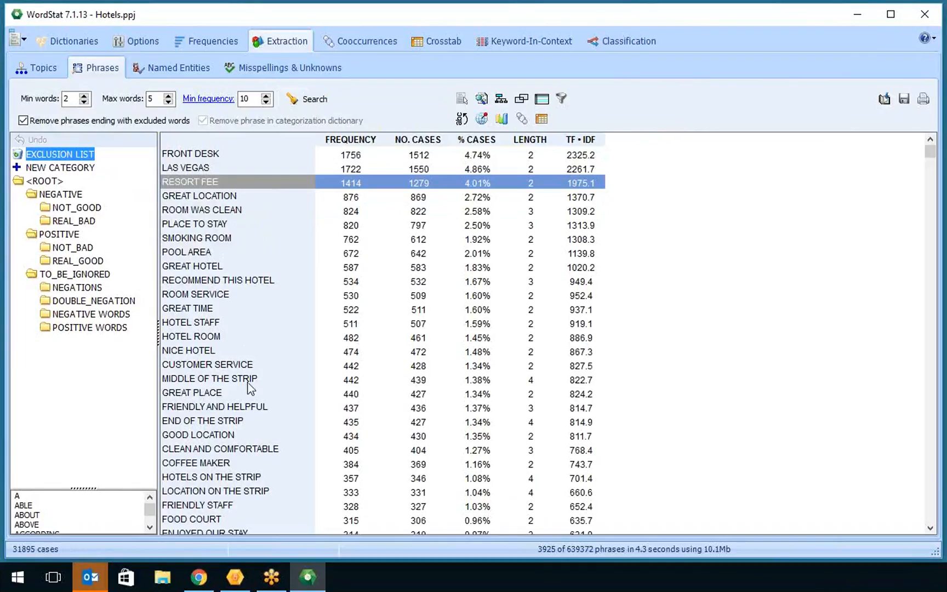
pyautogui.click(292, 434)
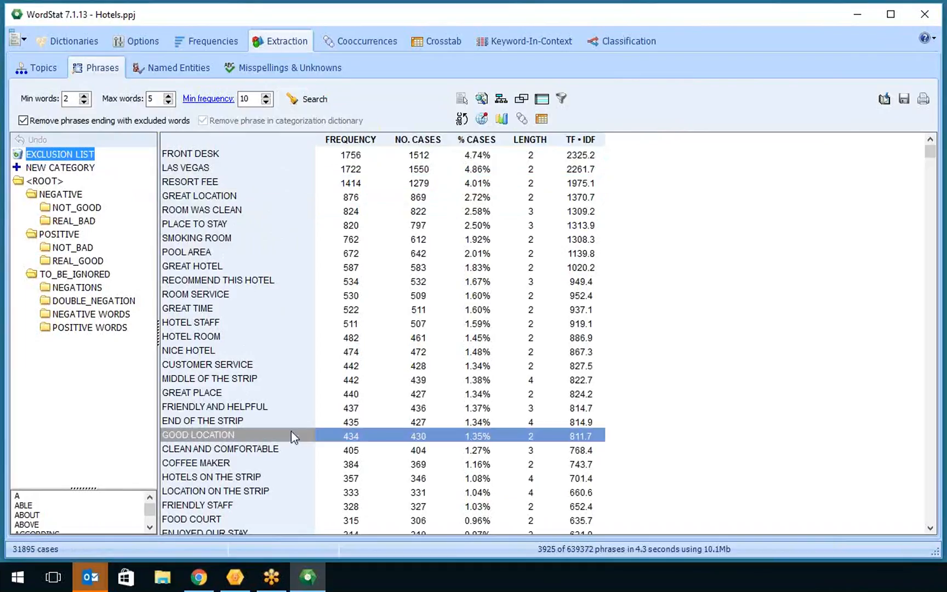
# Step: Show the overlapping and containing phrases for RESORT FEE, and compare them with those for GREAT HOTEL
pyautogui.click(358, 183)
pyautogui.click(521, 98)
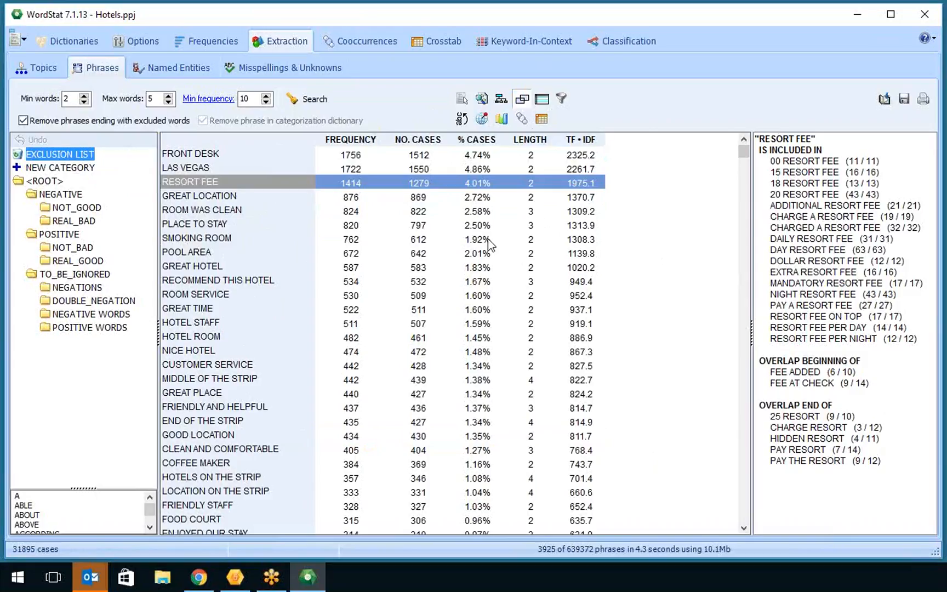
pyautogui.click(362, 227)
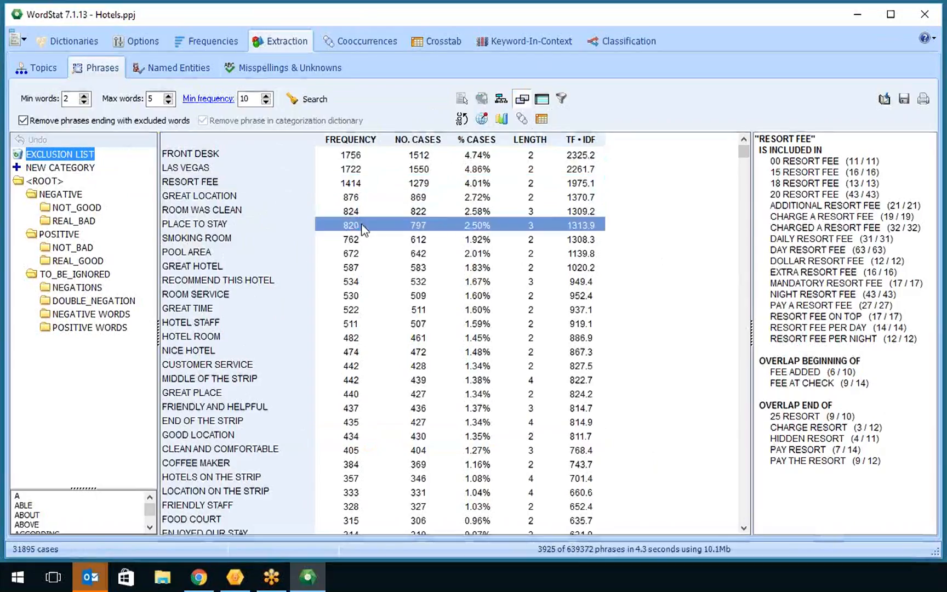
pyautogui.click(378, 269)
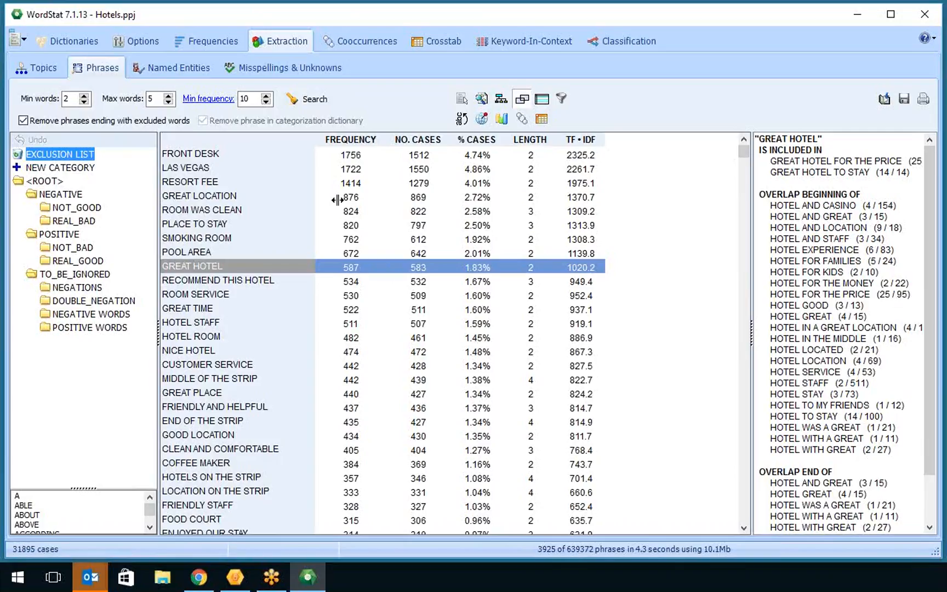
# Step: Set the keyword co-occurrence clustering to count words occurring in the same sentence
pyautogui.click(362, 46)
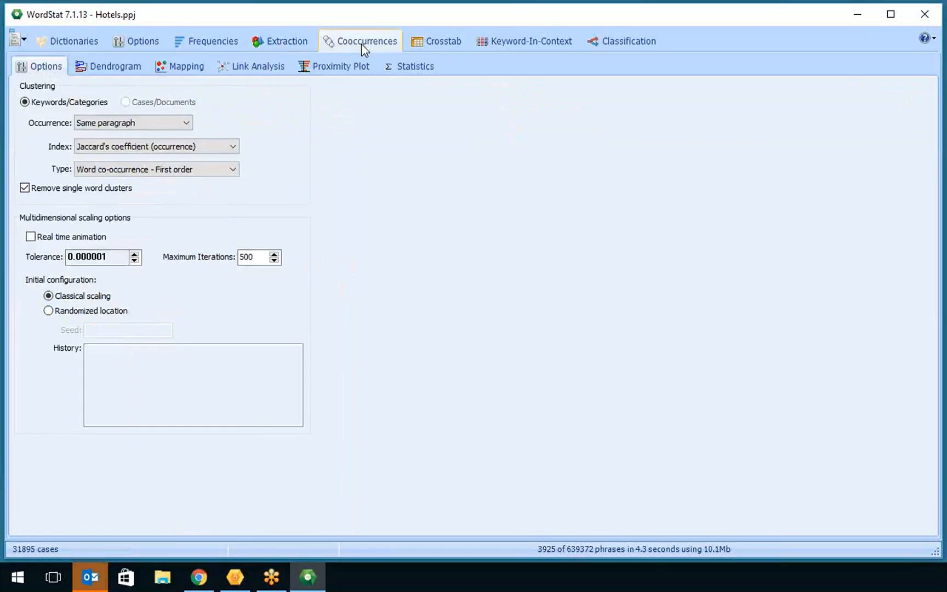
pyautogui.click(166, 123)
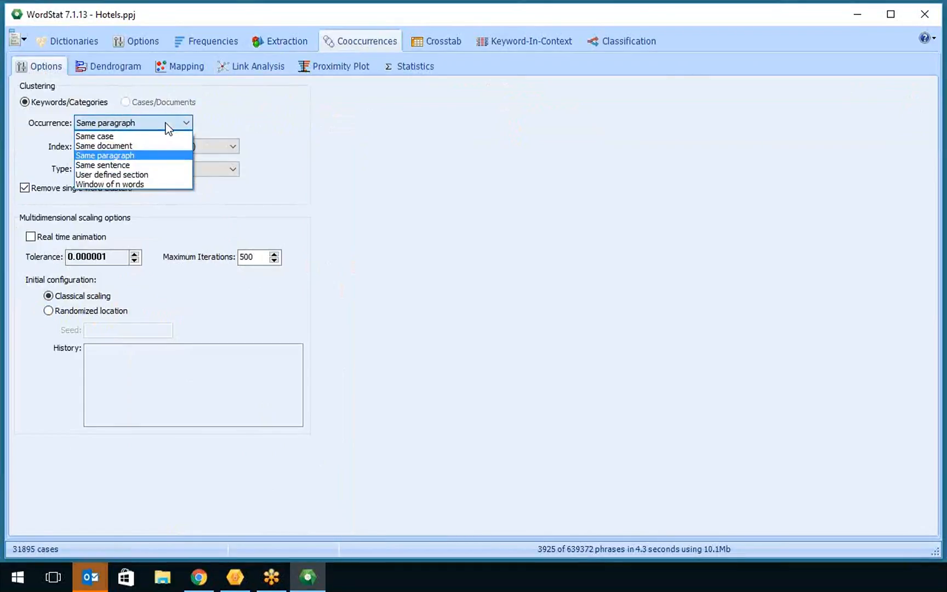
pyautogui.click(144, 165)
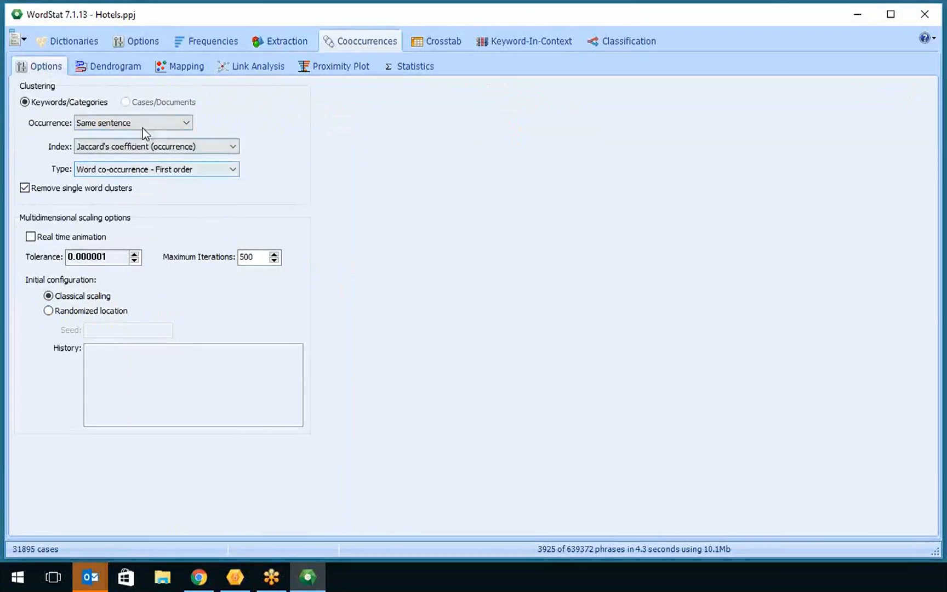
# Step: Compute the co-occurrence statistics and view the full co-occurrence matrix and the similarity matrix
pyautogui.click(425, 70)
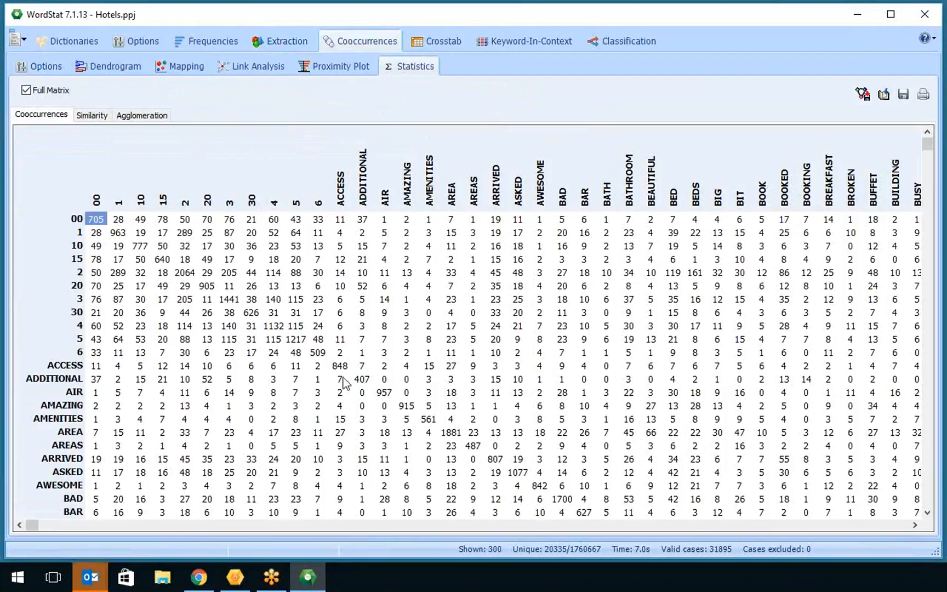
pyautogui.click(412, 369)
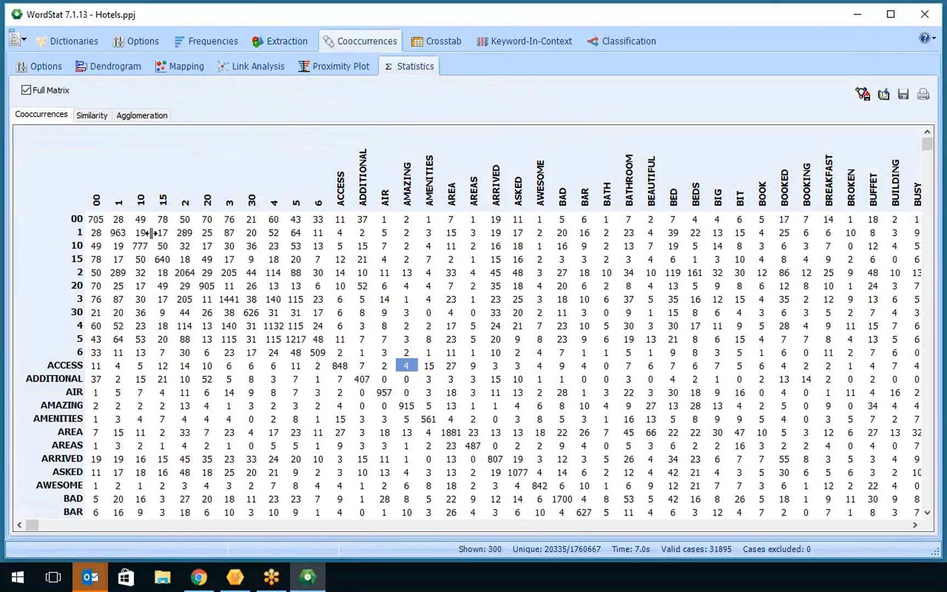
pyautogui.click(106, 120)
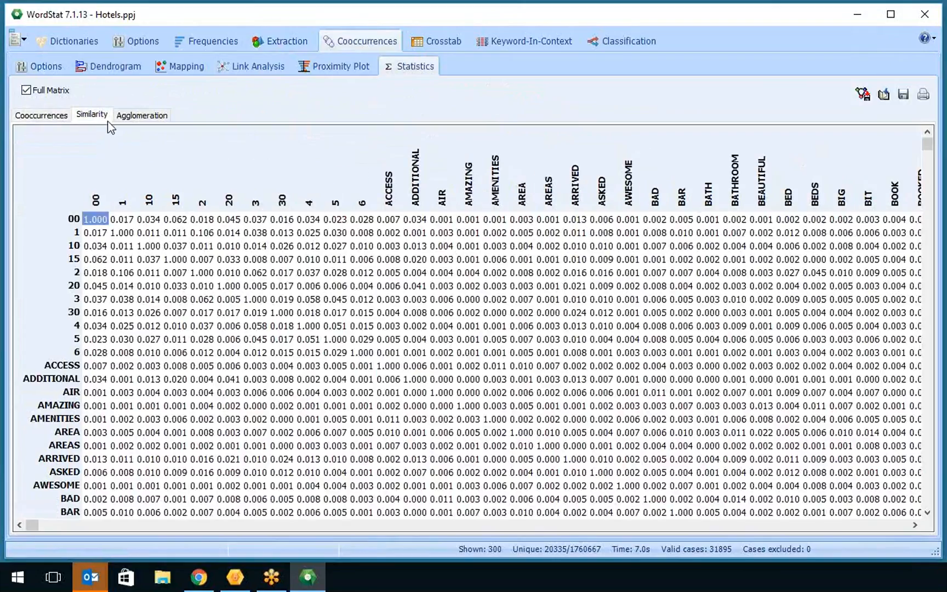
# Step: Display the keyword dendrogram at 299 clusters and step through the first word groupings down to 294 clusters
pyautogui.click(121, 68)
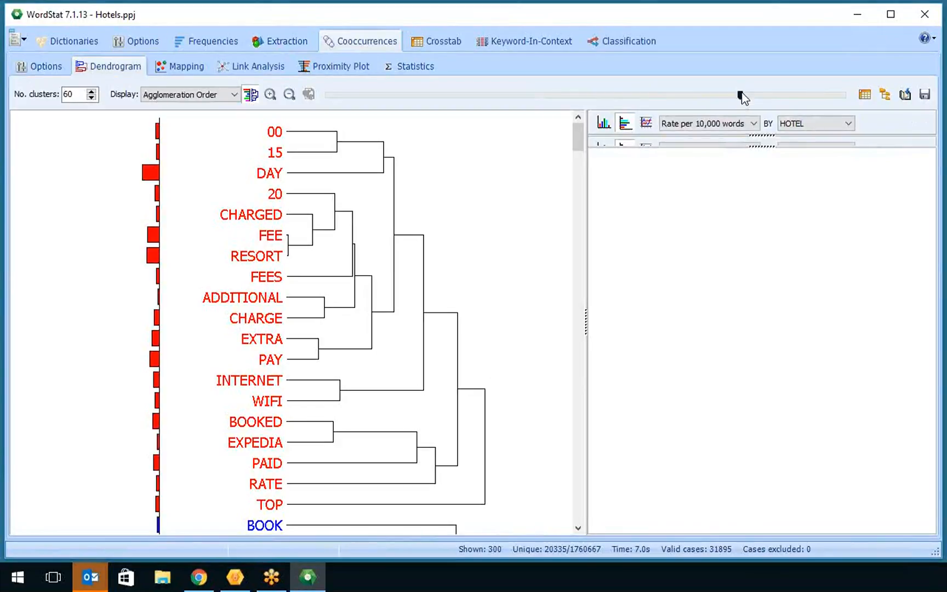
pyautogui.moveTo(742, 93); pyautogui.dragTo(329, 108)
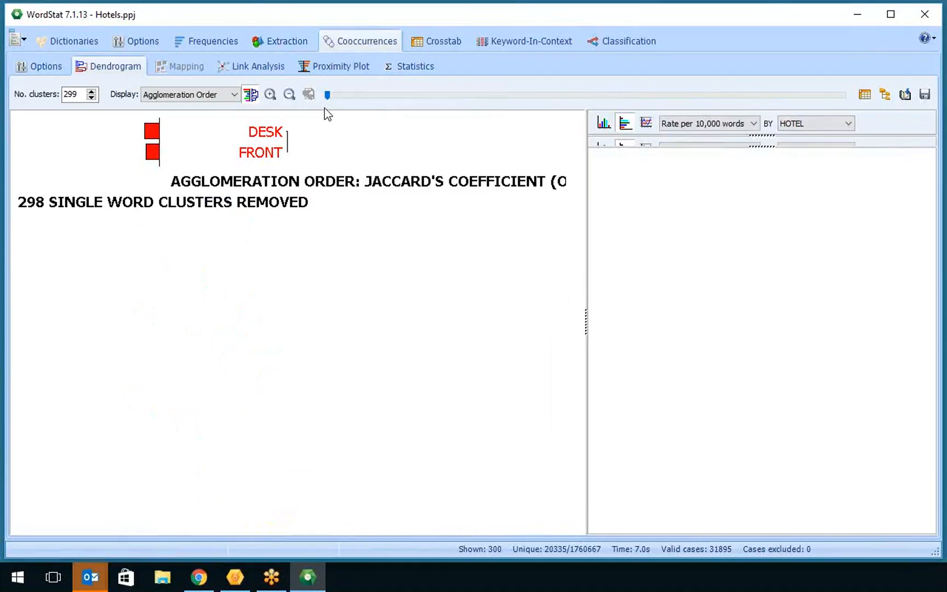
pyautogui.press('Right')
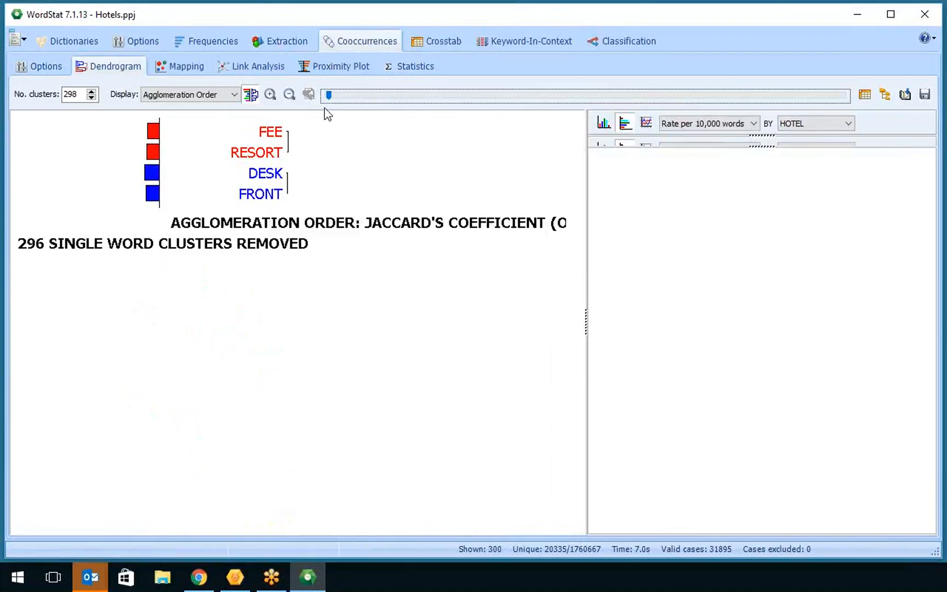
pyautogui.press('Right')
pyautogui.press('Right')
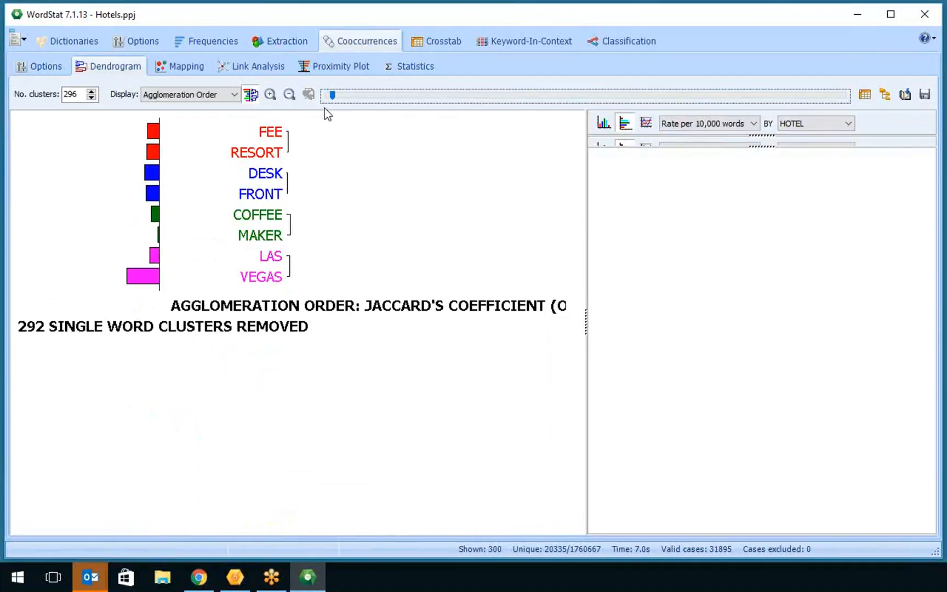
pyautogui.press('Right')
pyautogui.press('Right')
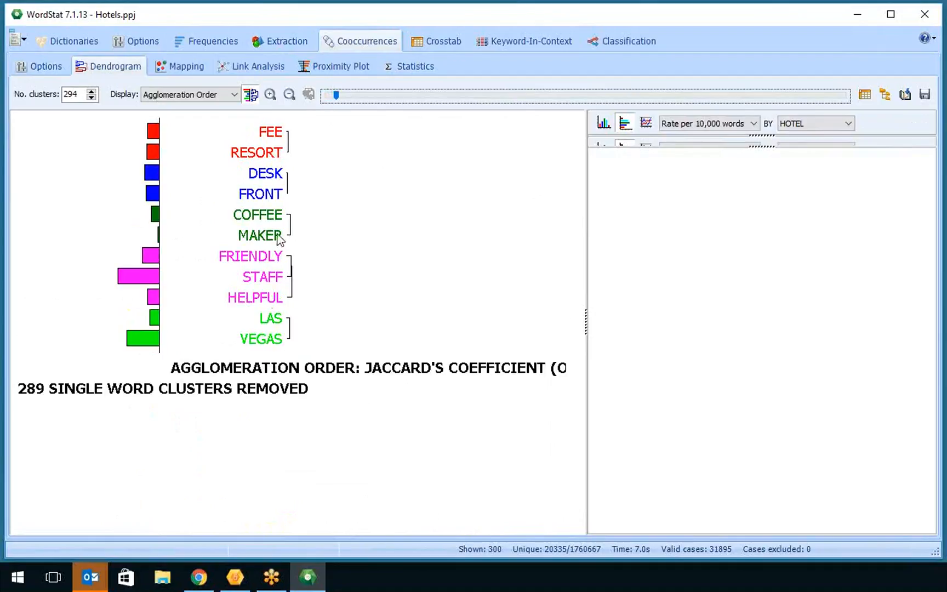
# Step: Reduce the dendrogram to 118 clusters and chart the cluster containing CHECK, LINE, LONG and WAIT by HOTEL and RATING
pyautogui.moveTo(337, 97); pyautogui.dragTo(543, 108)
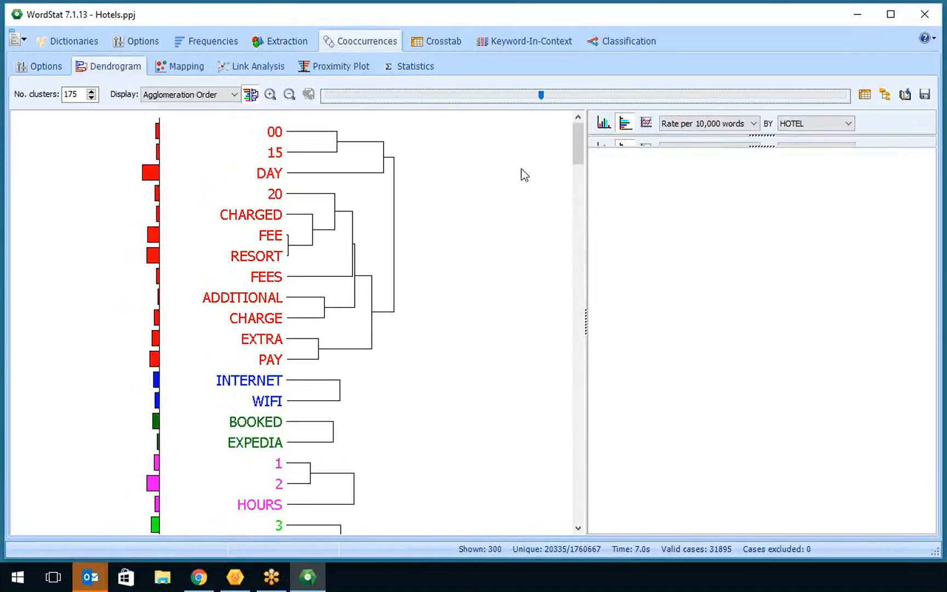
pyautogui.moveTo(544, 97); pyautogui.dragTo(642, 103)
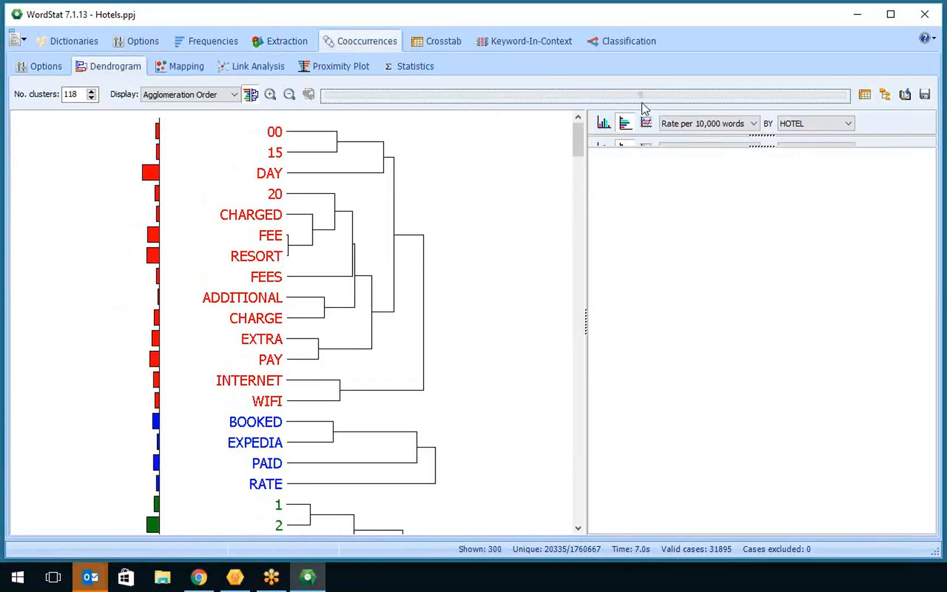
pyautogui.moveTo(577, 144); pyautogui.dragTo(577, 179)
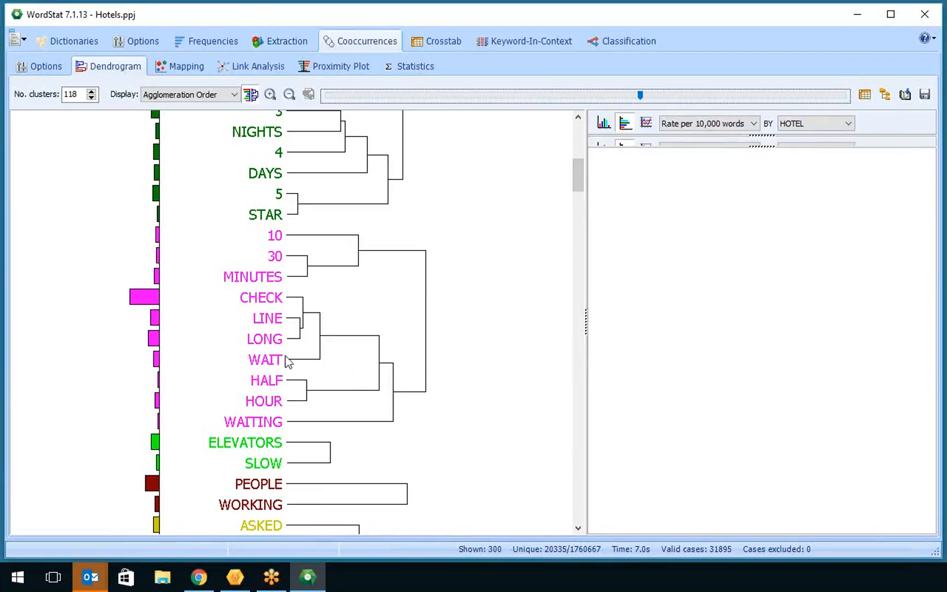
pyautogui.click(355, 345)
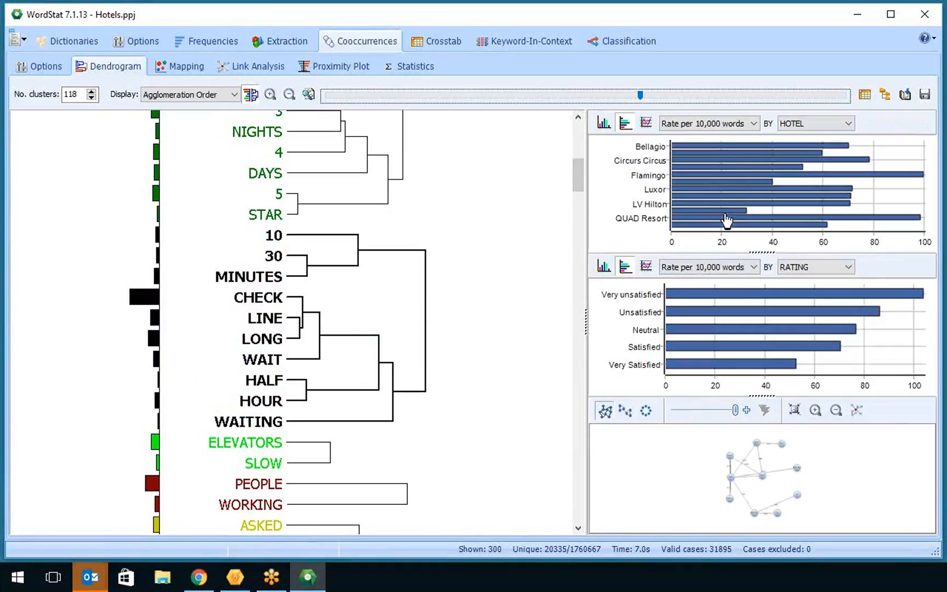
# Step: Enlarge the HOTEL chart to label every hotel, and try vertical bars on the RATING chart before restoring horizontal bars
pyautogui.moveTo(724, 257); pyautogui.dragTo(735, 336)
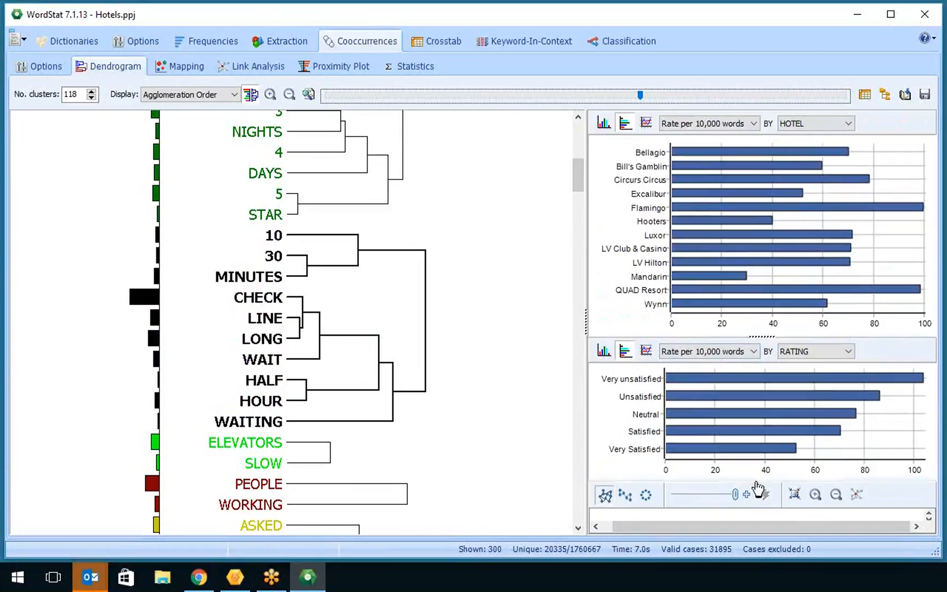
pyautogui.moveTo(758, 484); pyautogui.dragTo(760, 446)
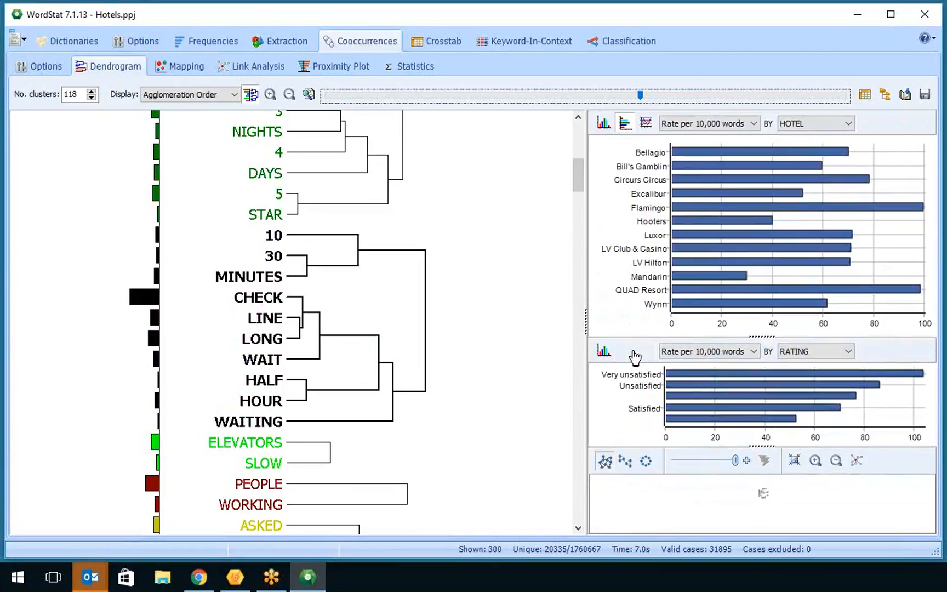
pyautogui.click(603, 351)
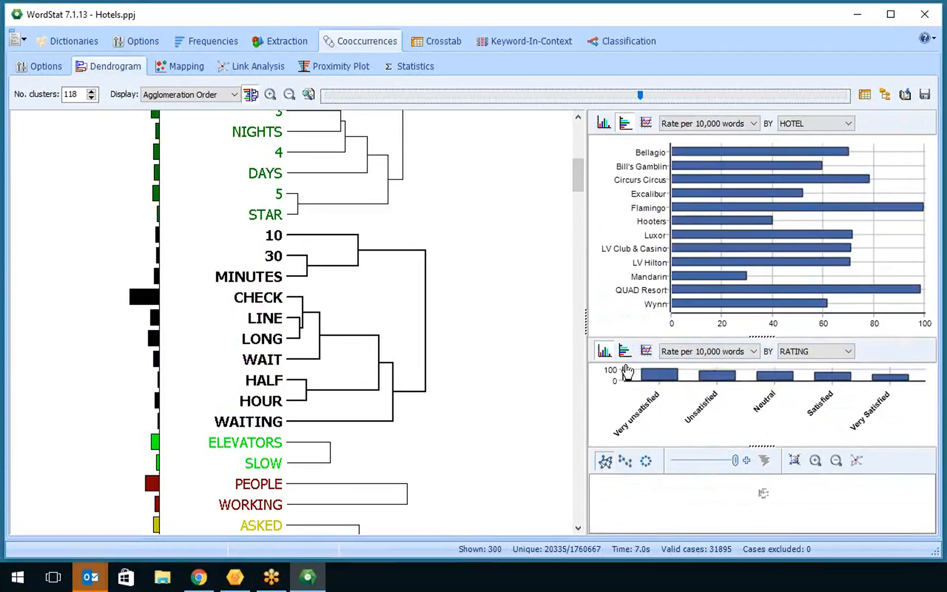
pyautogui.click(625, 351)
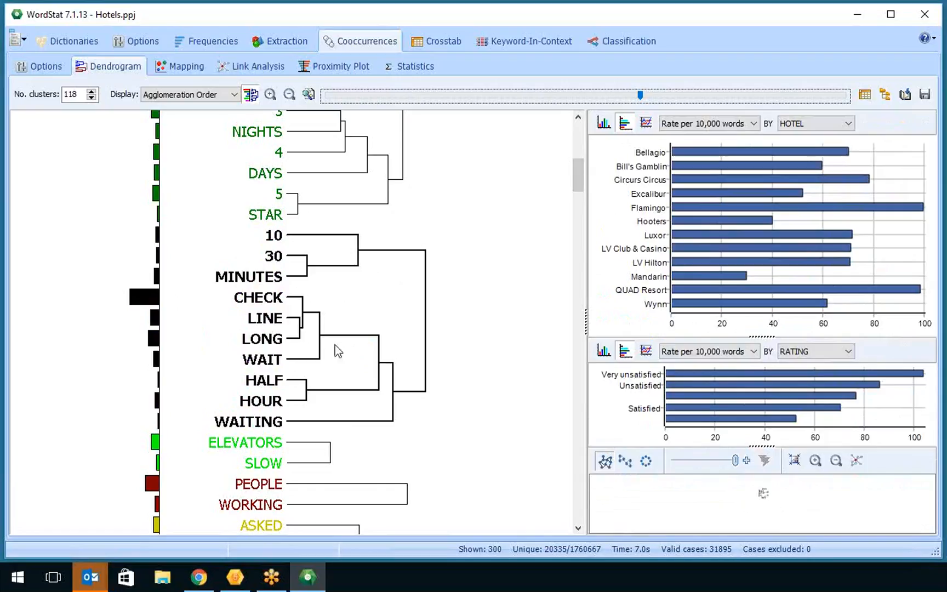
# Step: Chart the AREA and POOL cluster by HOTEL and RATING, followed by the noise cluster containing LOUD, MUSIC, NIGHT and SLEEP
pyautogui.moveTo(578, 185); pyautogui.dragTo(580, 230)
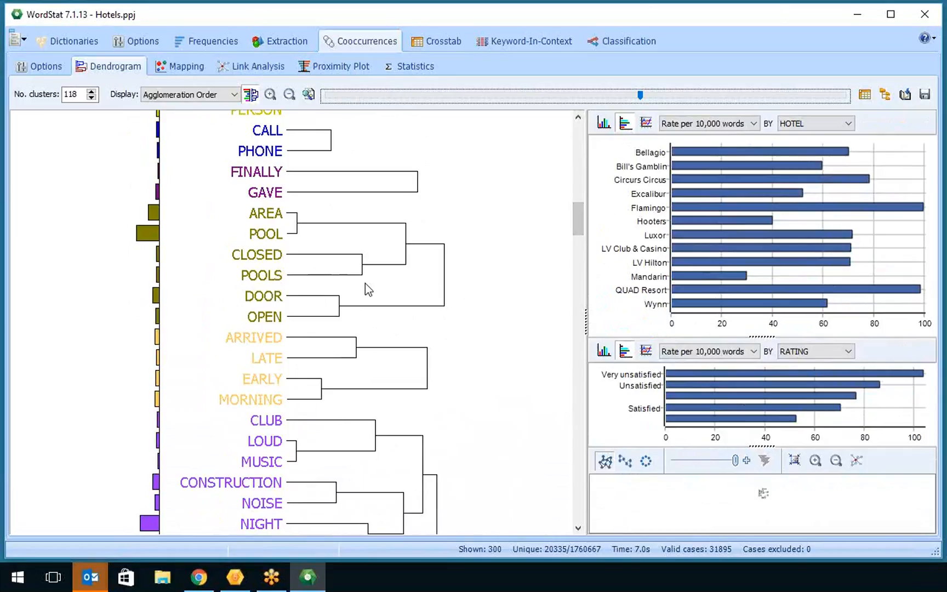
pyautogui.click(366, 283)
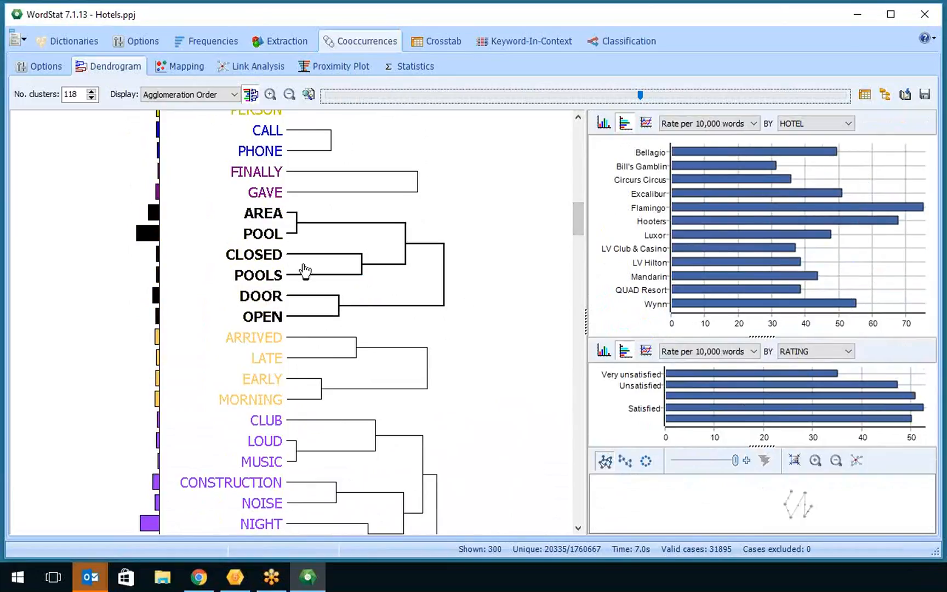
pyautogui.moveTo(578, 212); pyautogui.dragTo(580, 240)
pyautogui.scroll(-1, 578, 237)
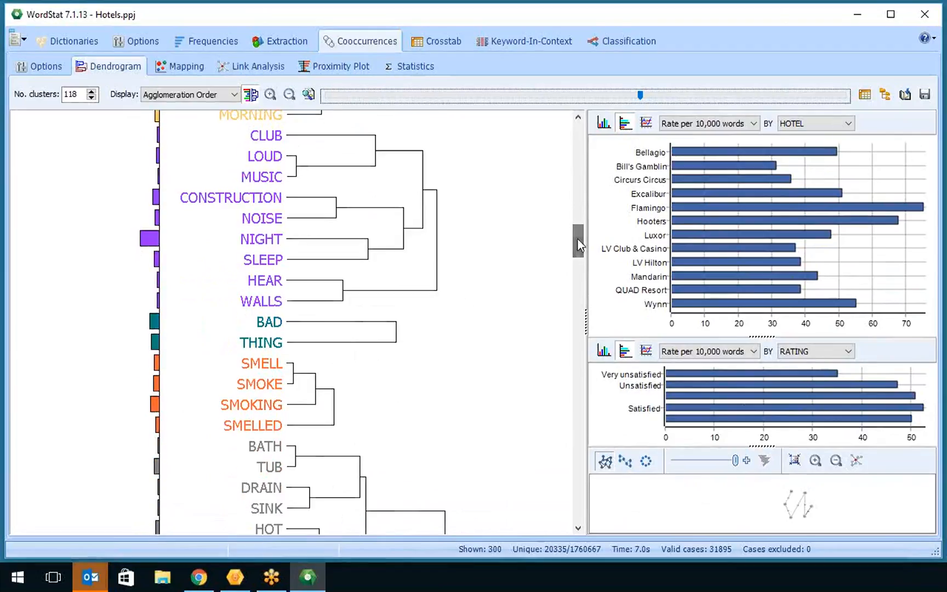
pyautogui.click(386, 258)
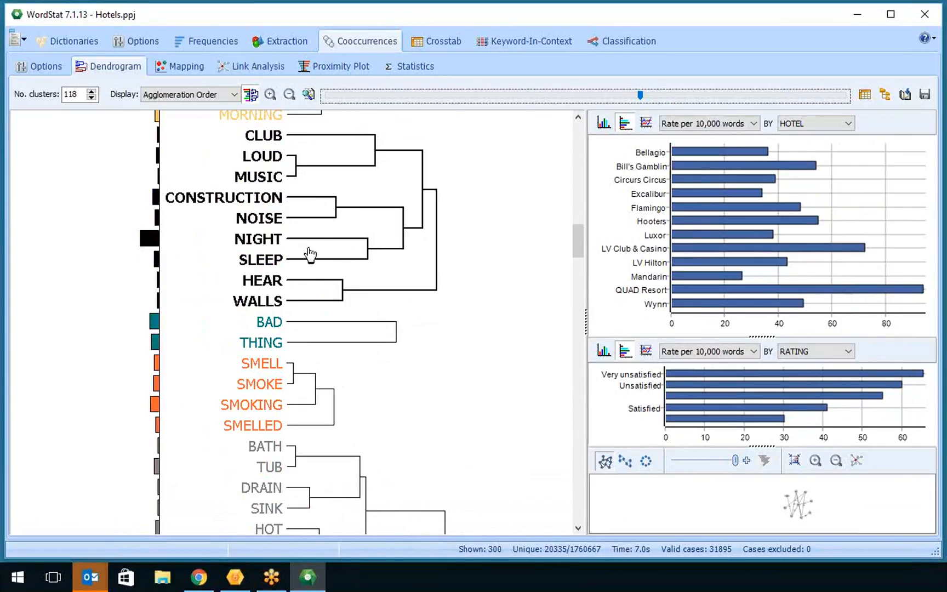
# Step: Retrieve the review sentences matching the noise cluster's keywords and enlarge the results window
pyautogui.rightClick(350, 230)
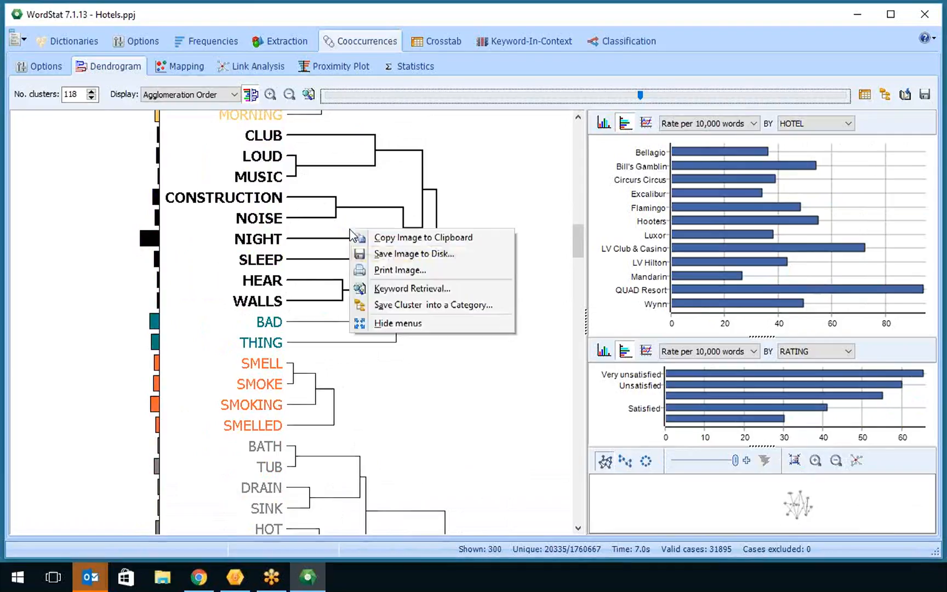
pyautogui.click(411, 289)
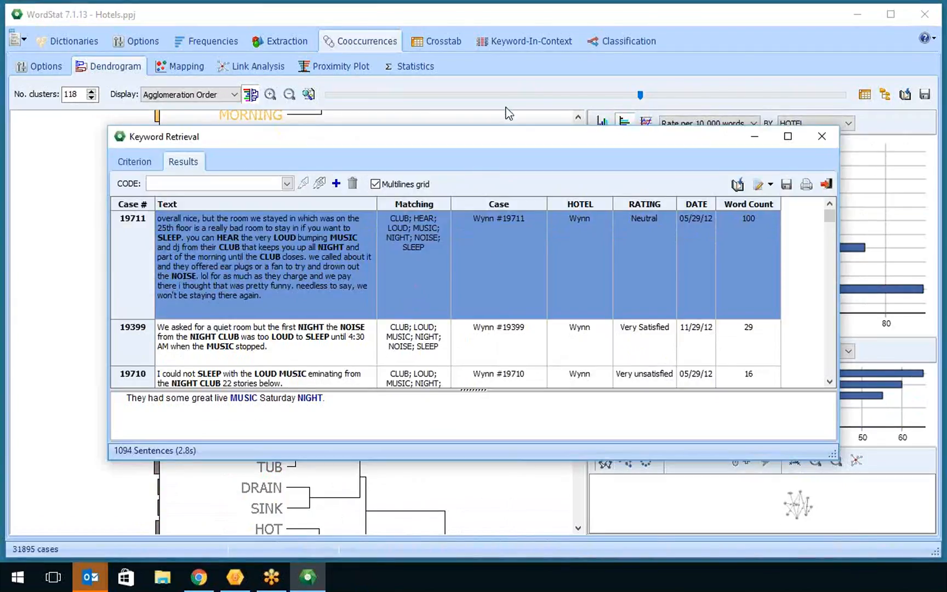
pyautogui.moveTo(510, 126); pyautogui.dragTo(510, 68)
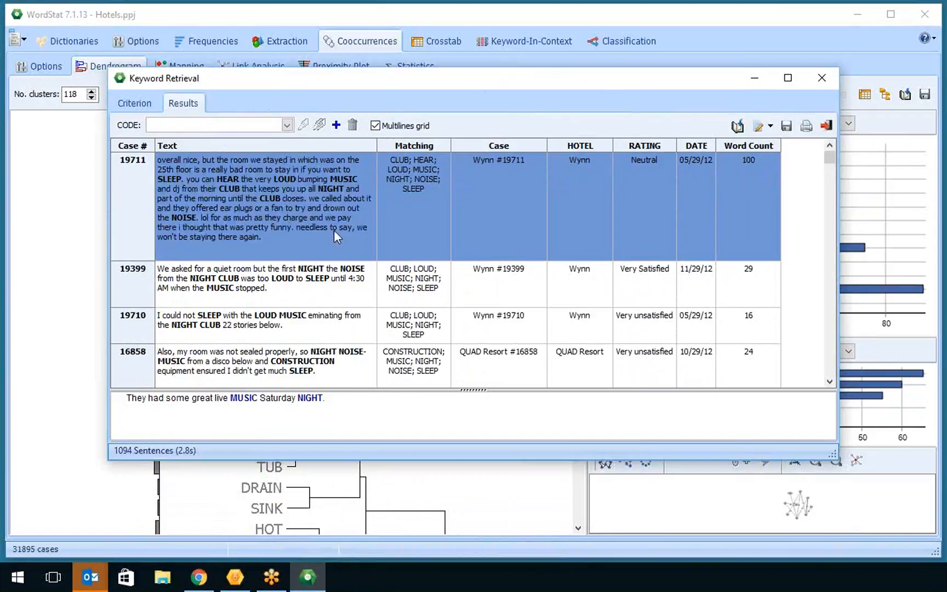
# Step: Read through the retrieved sentences about loud music and night noise, and close the retrieval results
pyautogui.click(316, 282)
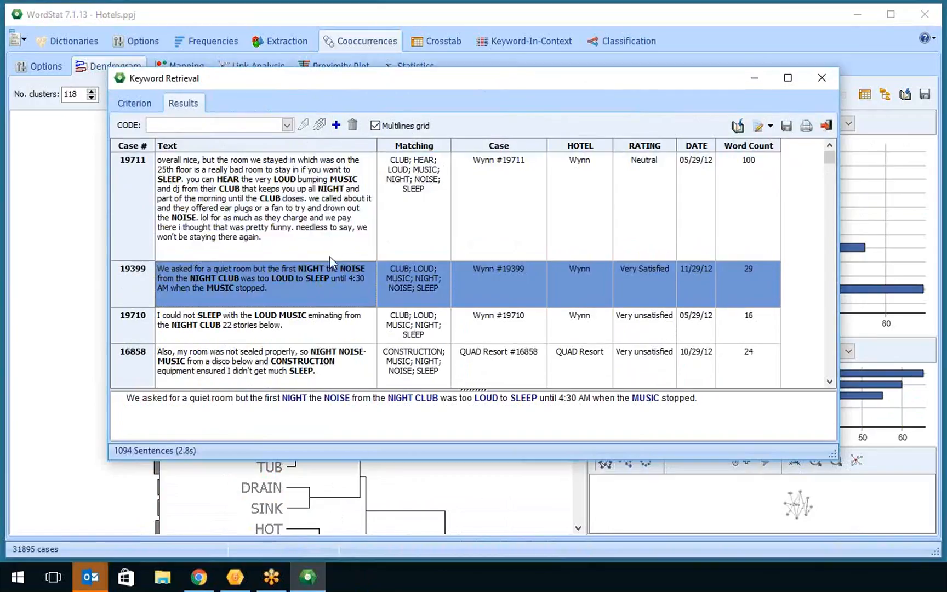
pyautogui.click(325, 318)
pyautogui.click(346, 372)
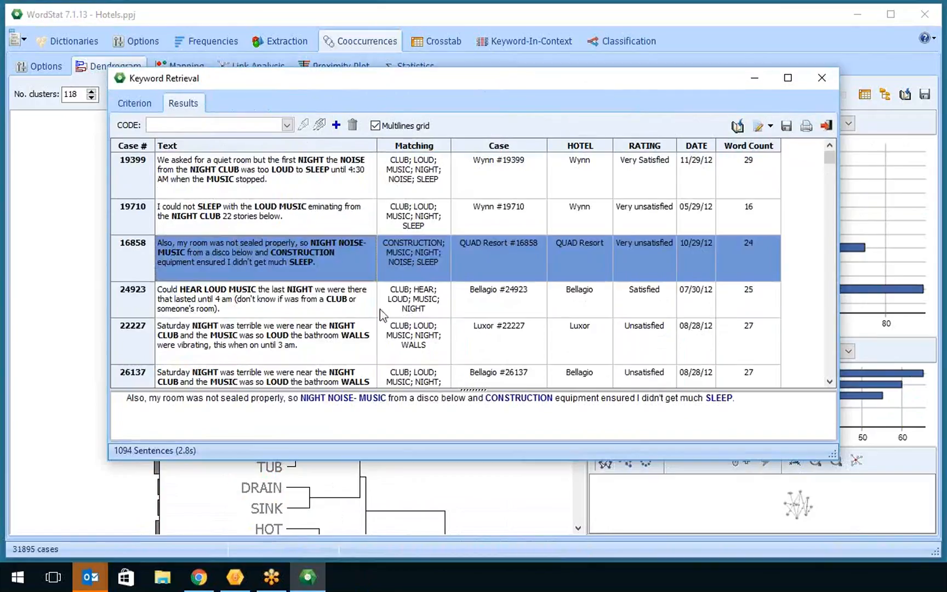
pyautogui.click(328, 313)
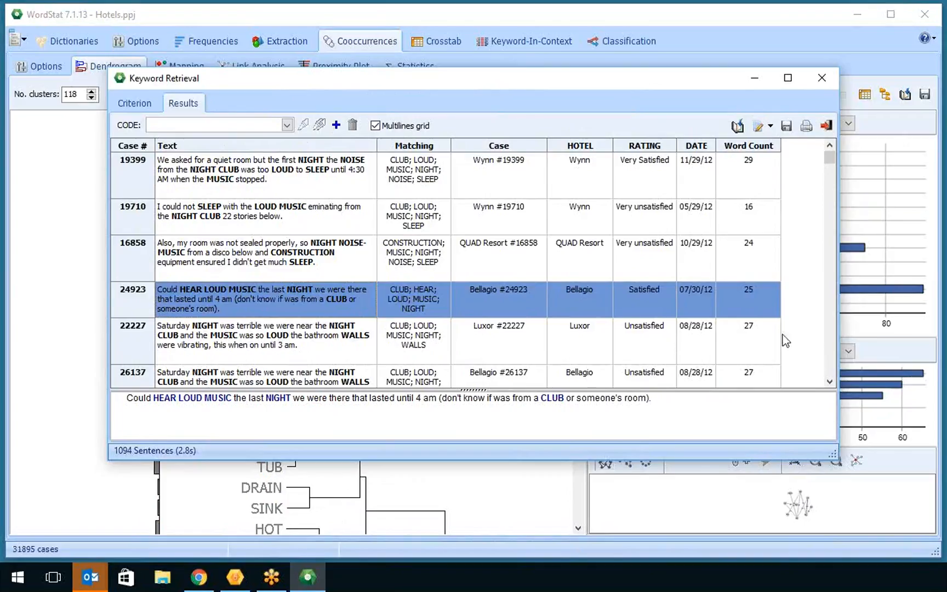
pyautogui.scroll(-4, 832, 364)
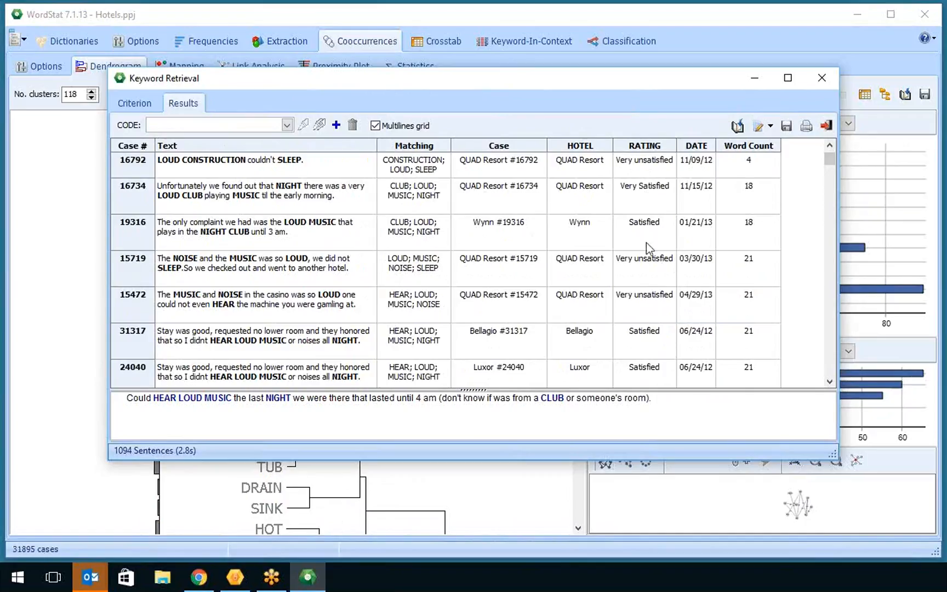
pyautogui.click(827, 78)
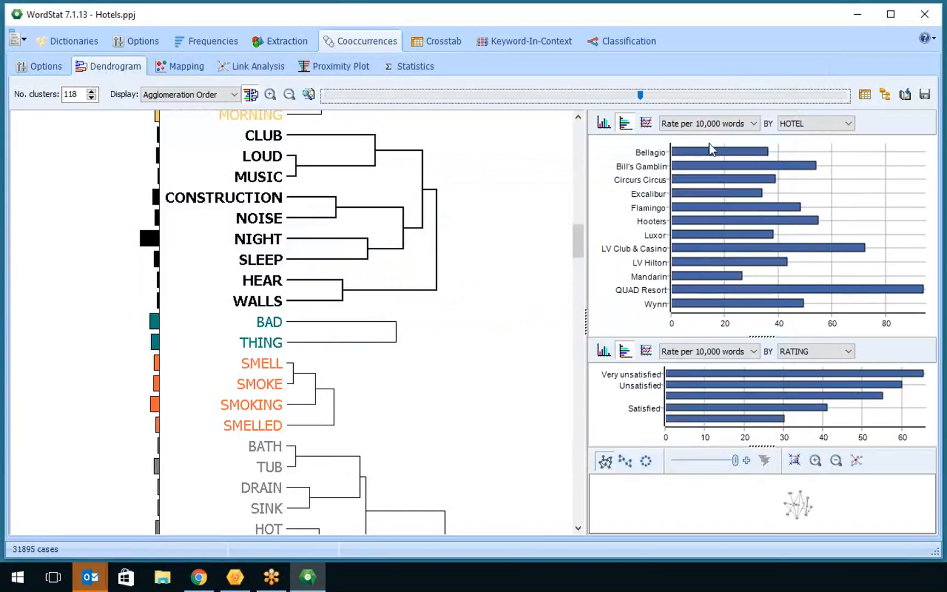
# Step: Retrieve the QUAD Resort sentences that match the noise cluster's keywords, review them, and close the results
pyautogui.click(853, 295)
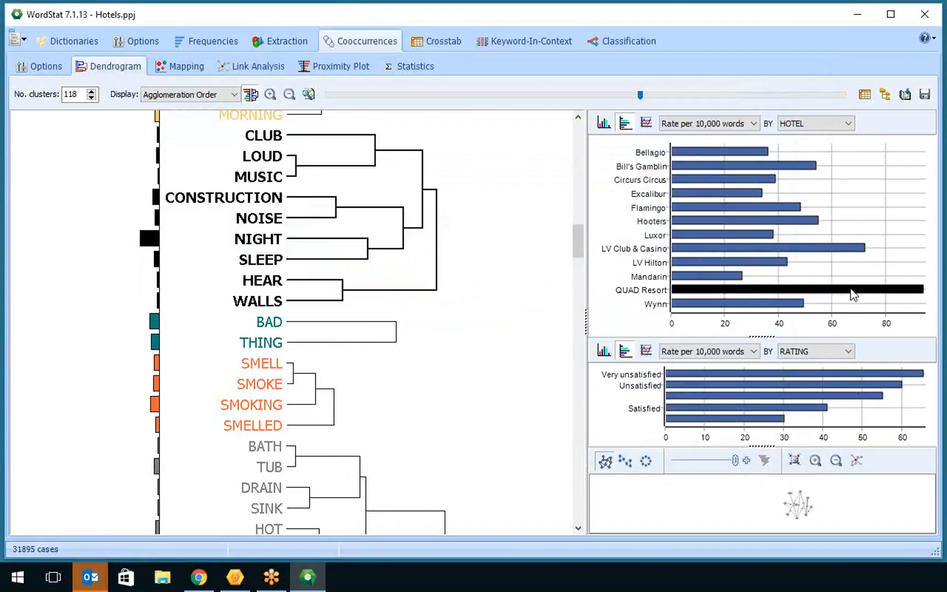
pyautogui.rightClick(851, 289)
pyautogui.click(828, 351)
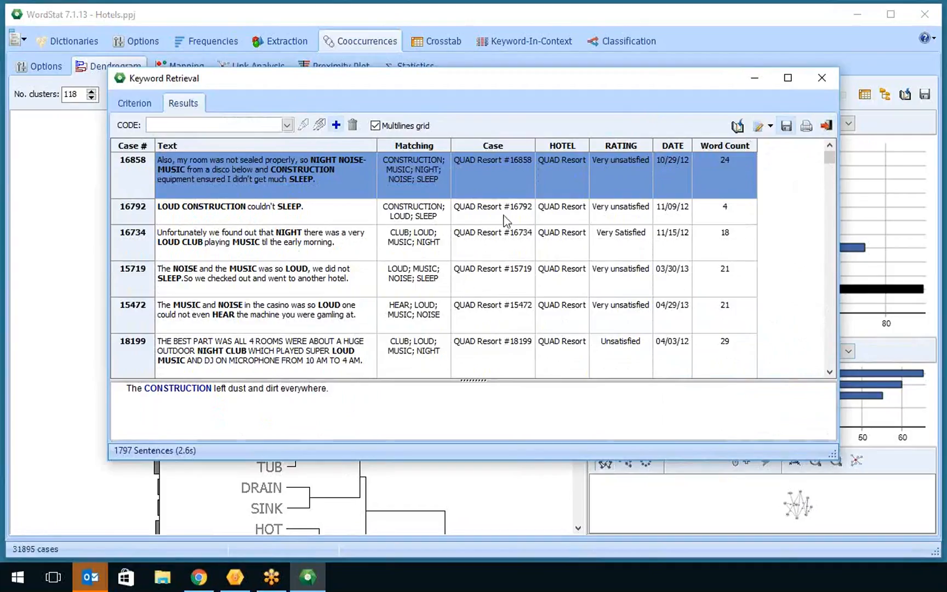
pyautogui.click(827, 127)
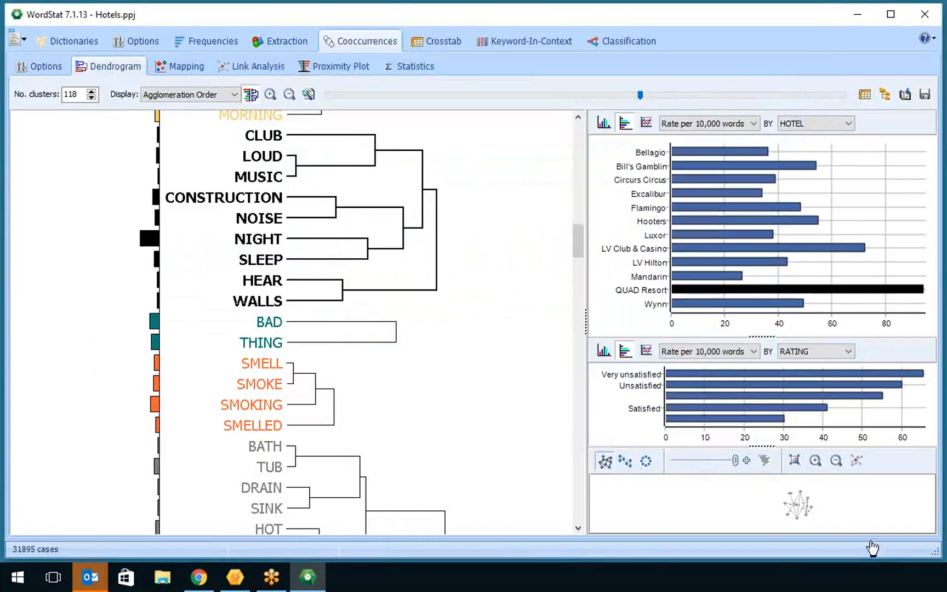
# Step: Open the noise cluster in Link Analysis, compare the circular and multidimensional scaling layouts, and display it as a force-based diagram
pyautogui.click(856, 461)
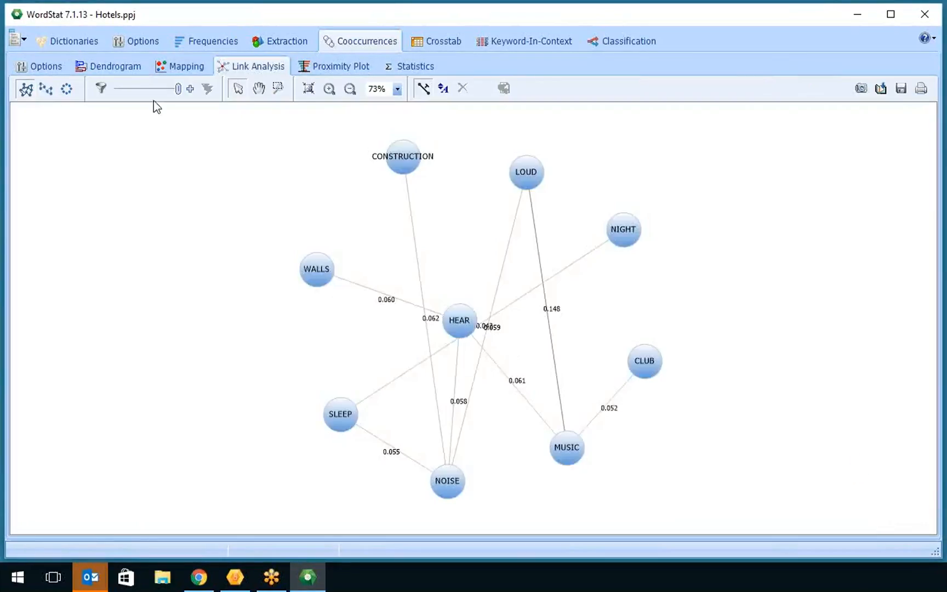
pyautogui.click(47, 89)
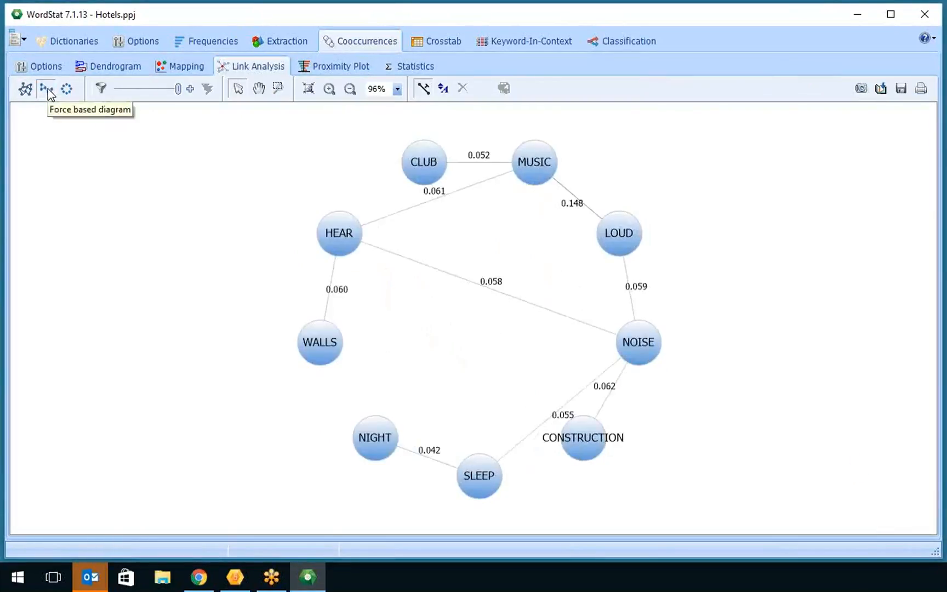
pyautogui.click(48, 92)
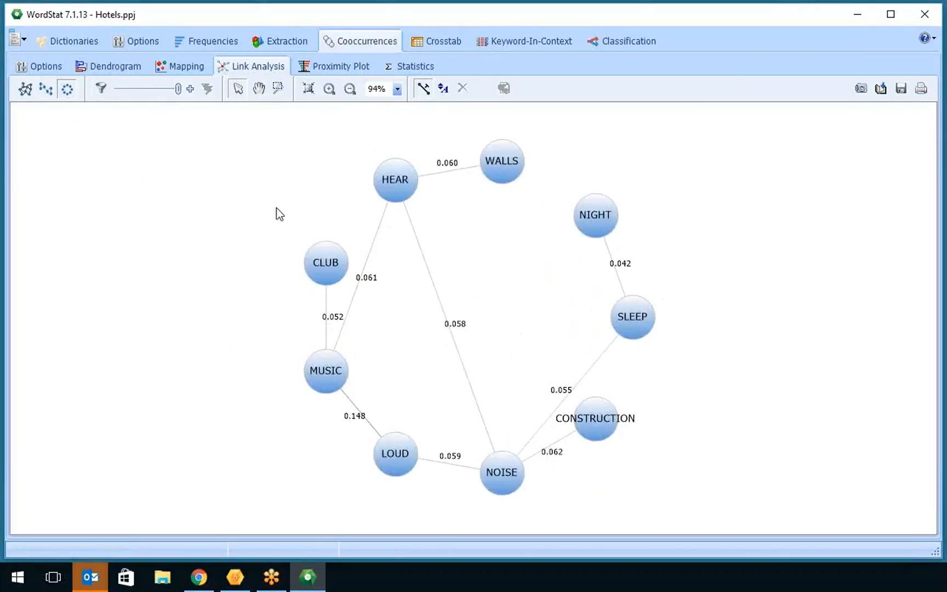
pyautogui.click(25, 88)
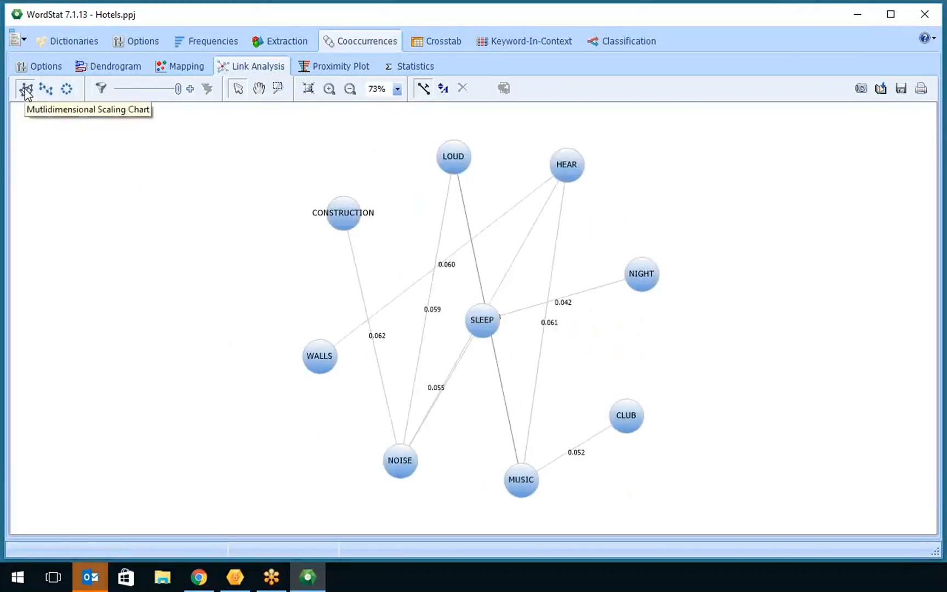
pyautogui.click(46, 95)
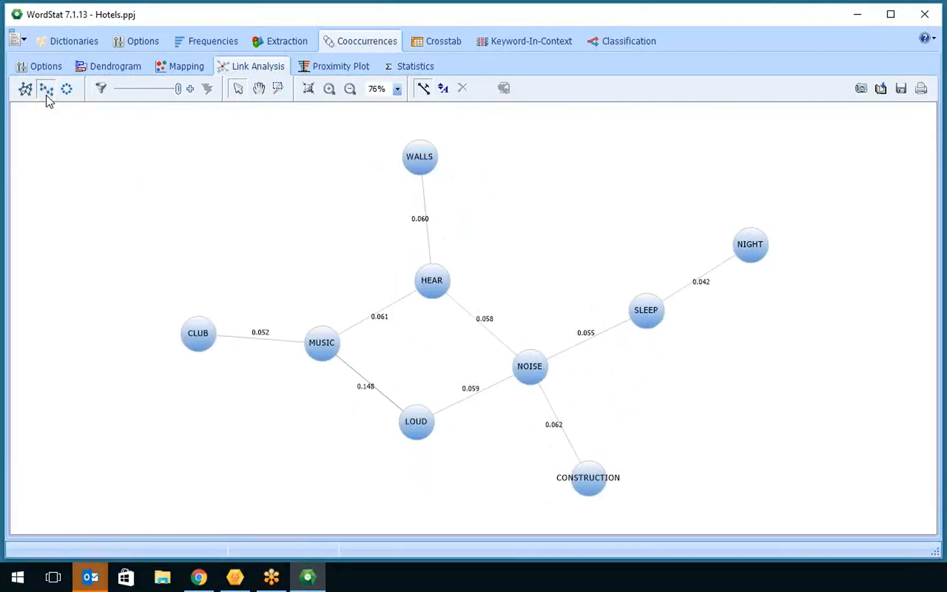
# Step: Extend the link diagram by adding two levels of connected words to the NOISE node and to the AIR node
pyautogui.click(534, 368)
pyautogui.rightClick(534, 367)
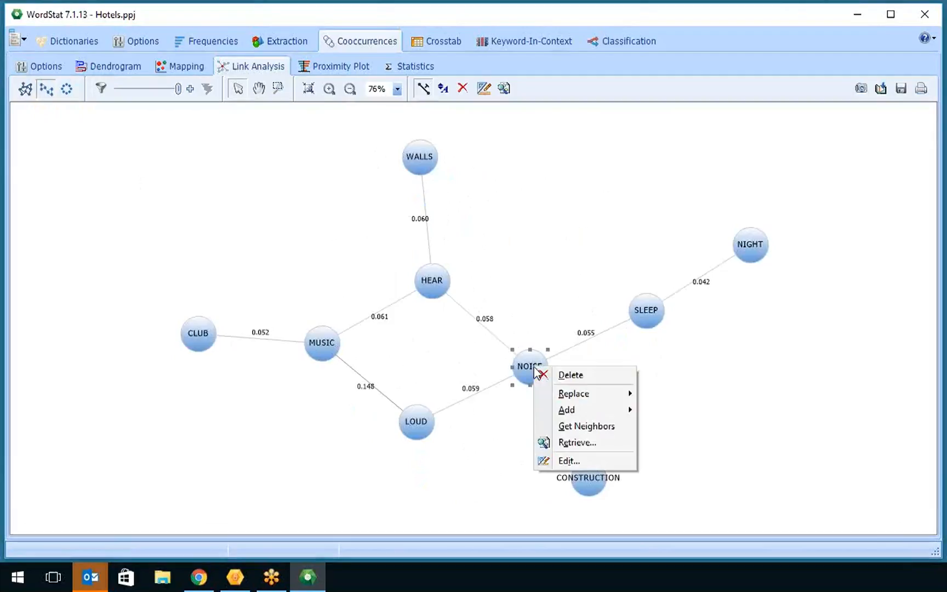
pyautogui.moveTo(602, 399)
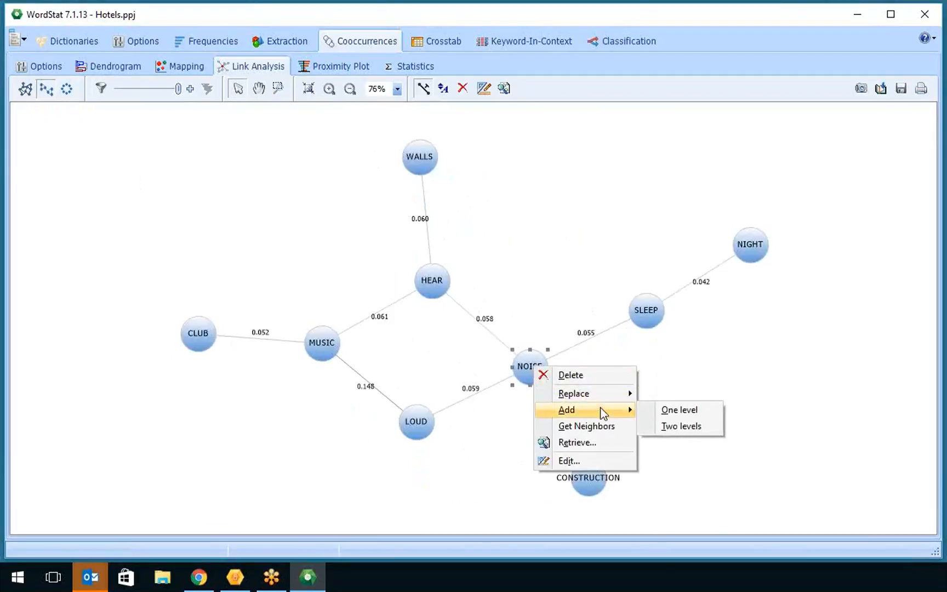
pyautogui.click(695, 429)
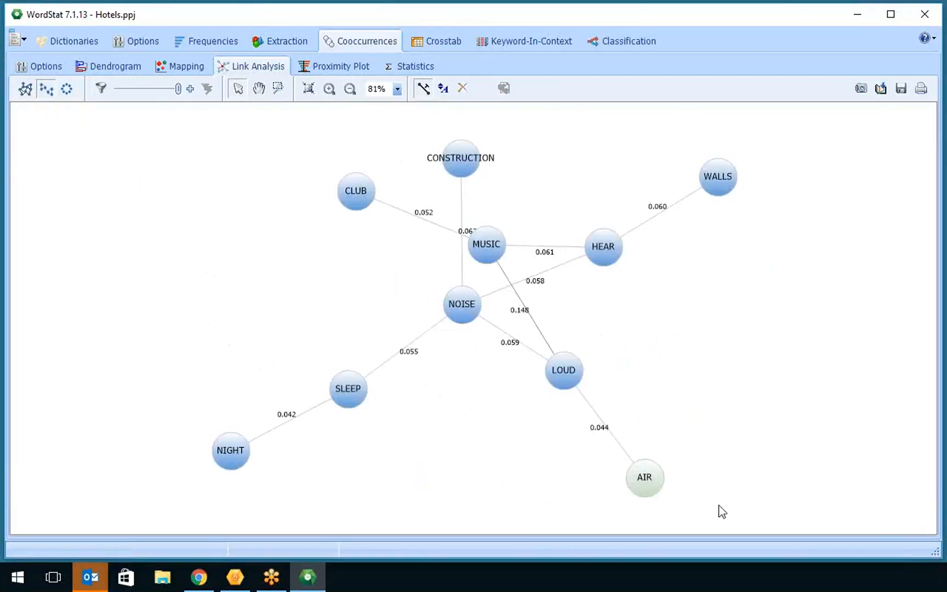
pyautogui.rightClick(653, 480)
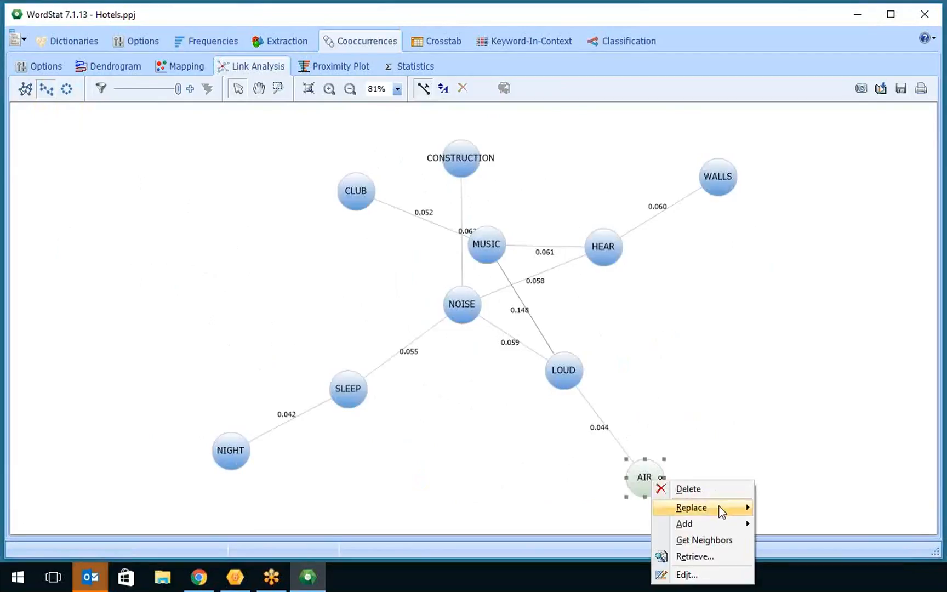
pyautogui.moveTo(715, 525)
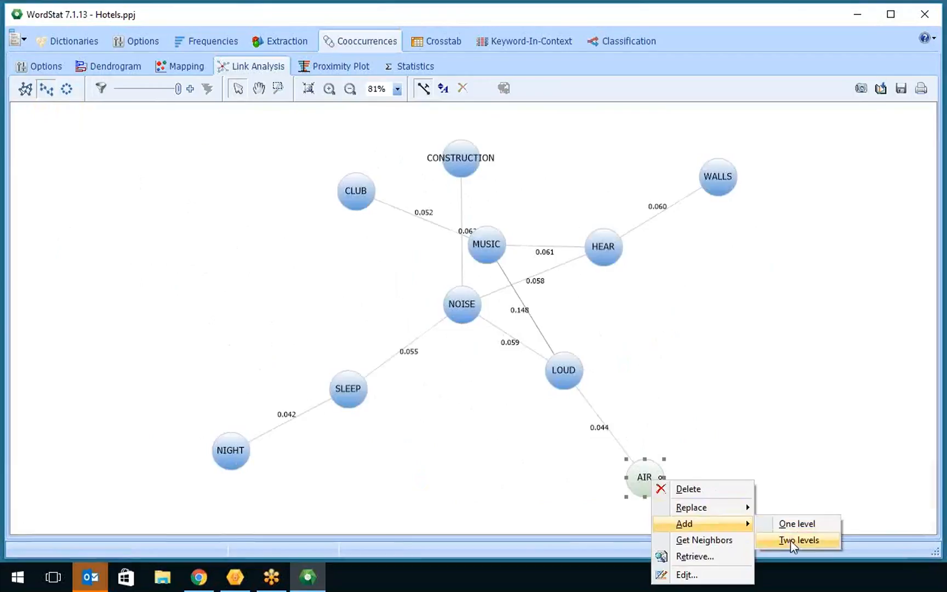
pyautogui.click(790, 541)
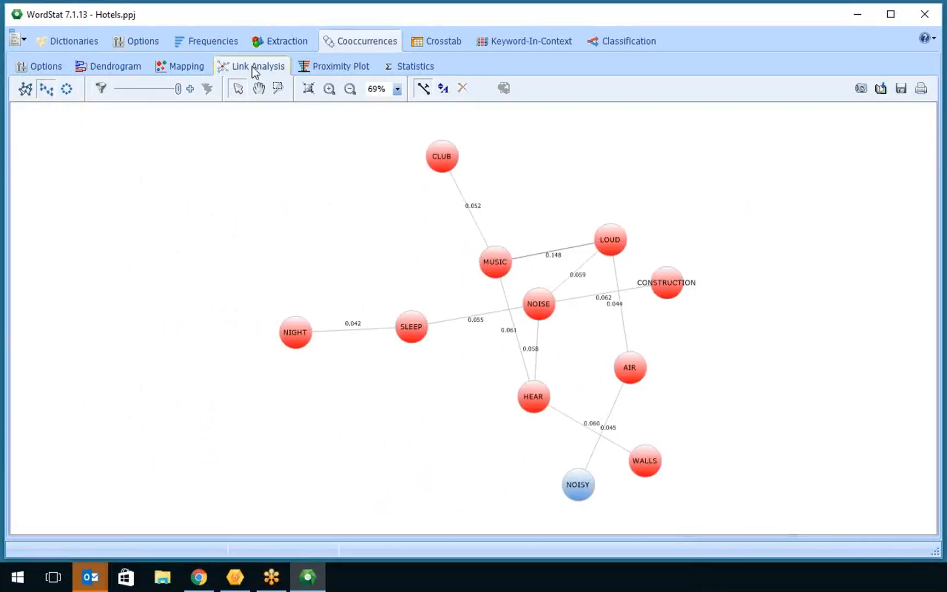
# Step: Show the proximity plot with BATHROOM as the target item instead of 00
pyautogui.click(330, 68)
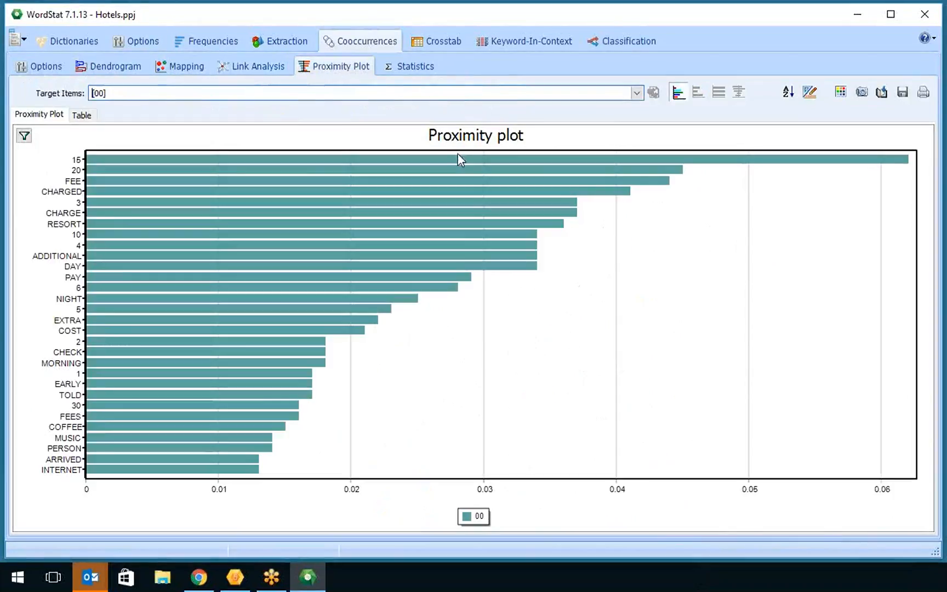
pyautogui.click(637, 94)
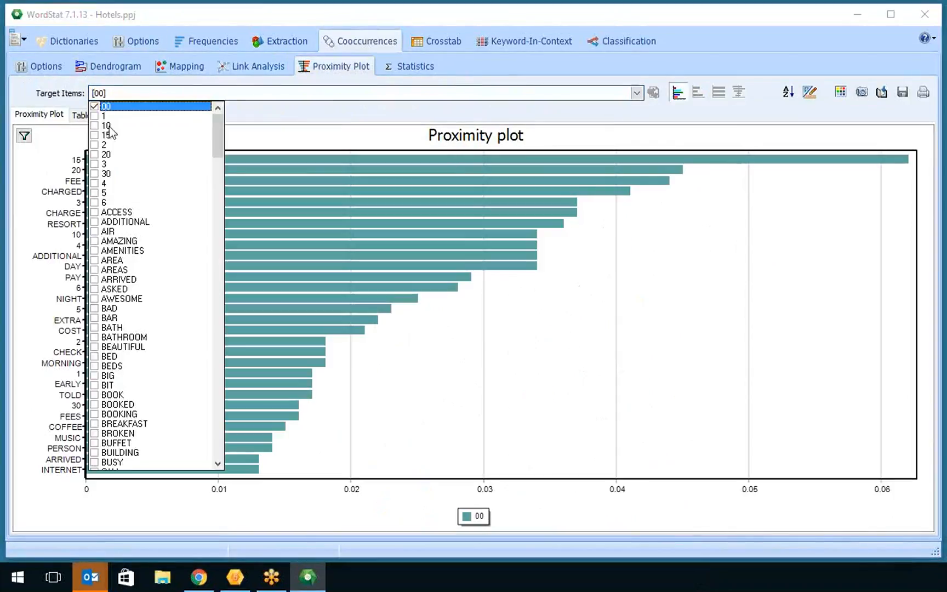
pyautogui.click(95, 107)
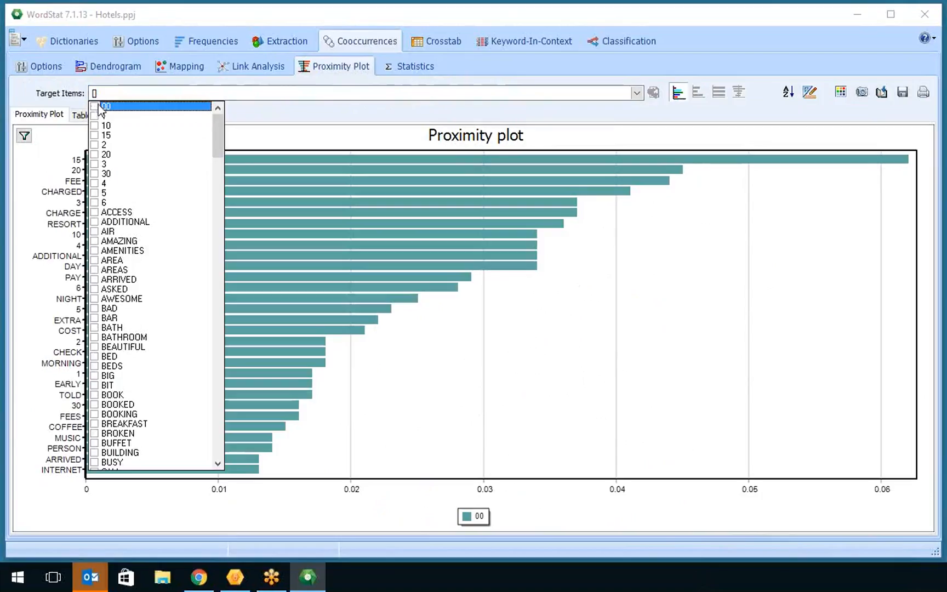
pyautogui.click(95, 337)
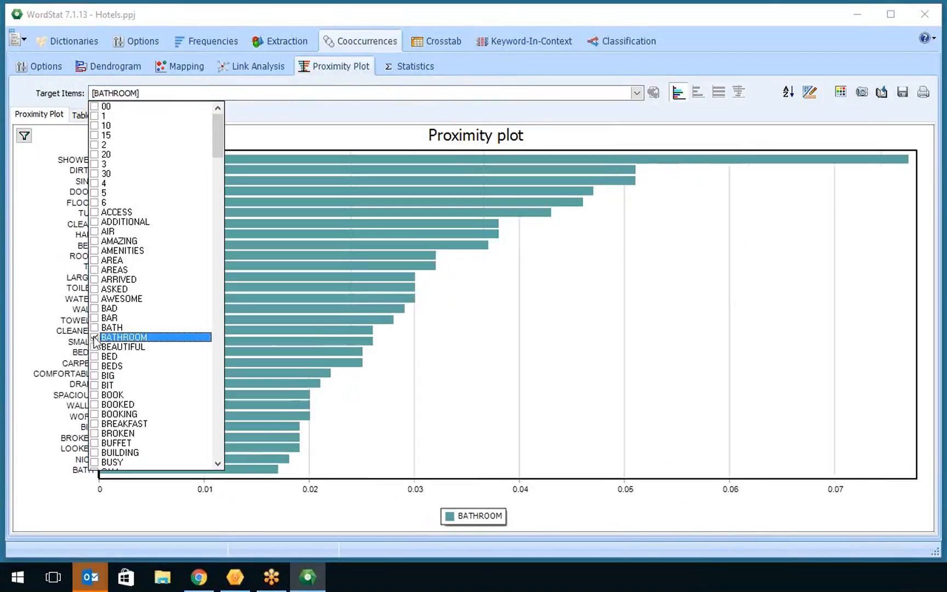
pyautogui.click(289, 93)
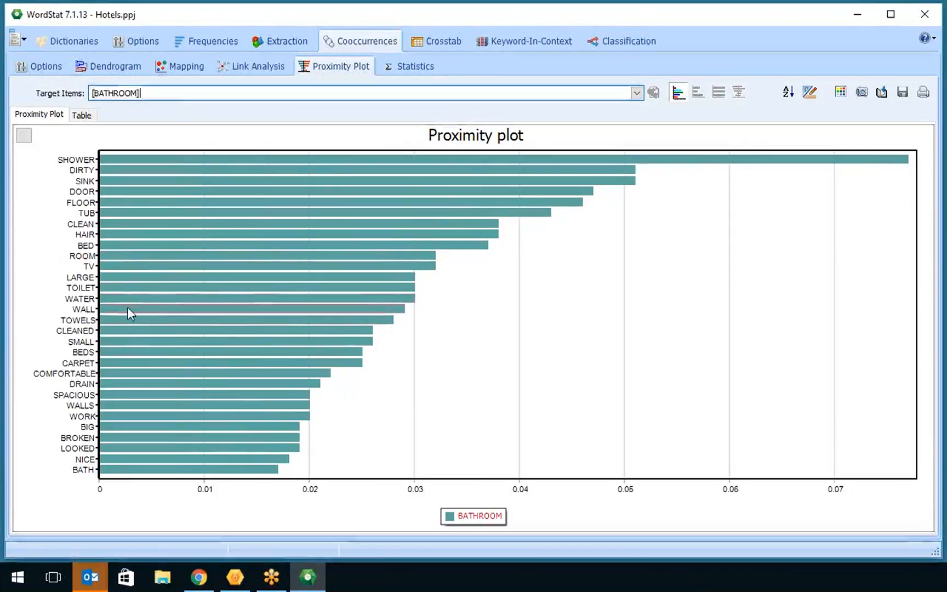
# Step: Add ROOM from the BATHROOM proximity plot to the target items to compare both words
pyautogui.click(136, 254)
pyautogui.rightClick(136, 254)
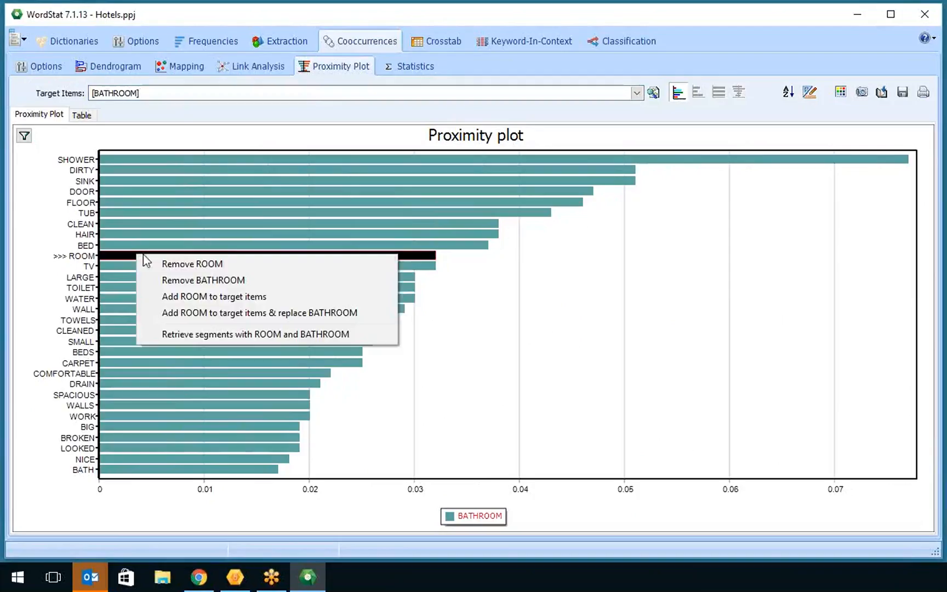
pyautogui.click(223, 297)
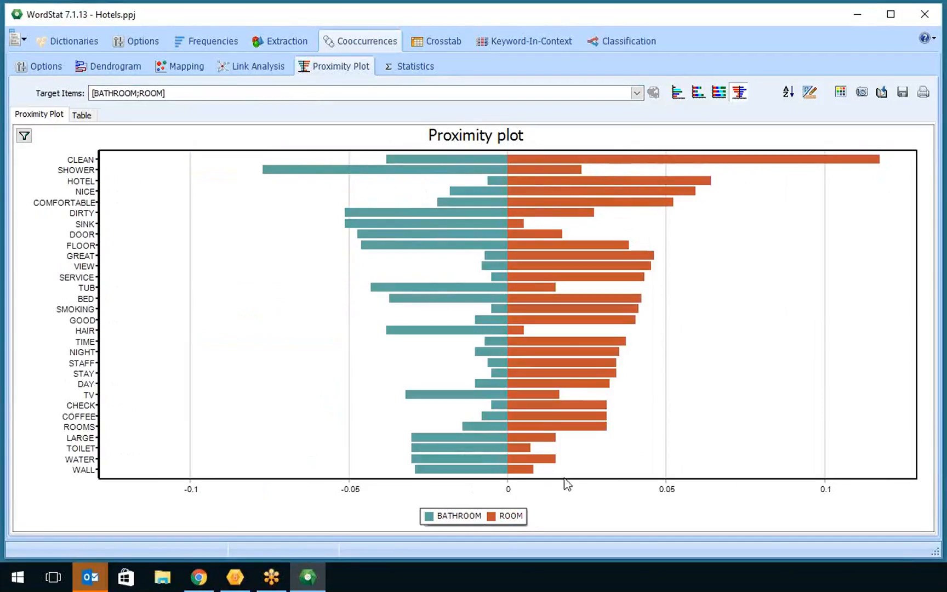
# Step: Try COMFORTABLE as a target item in place of BATHROOM, and restore BATHROOM alongside ROOM
pyautogui.click(590, 190)
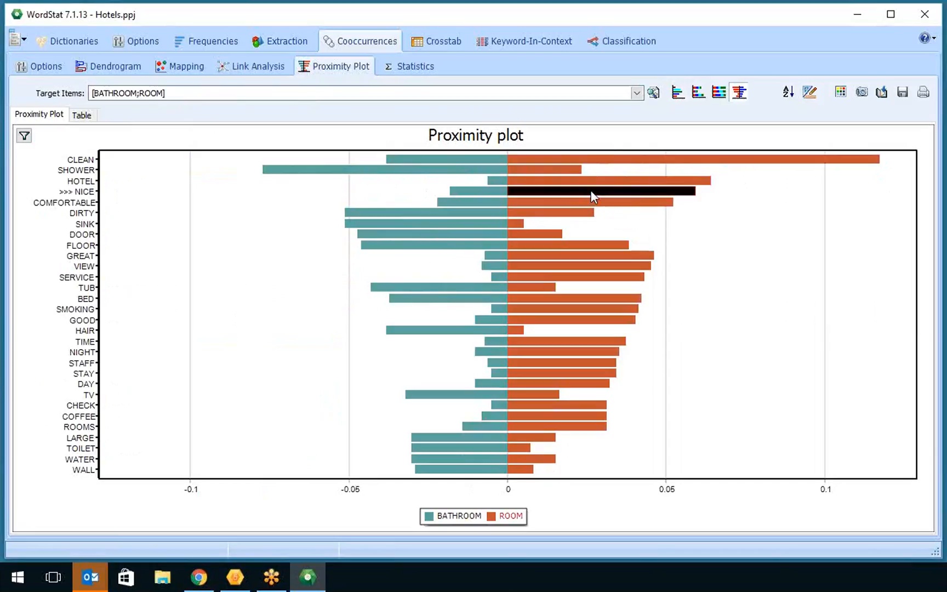
pyautogui.click(478, 203)
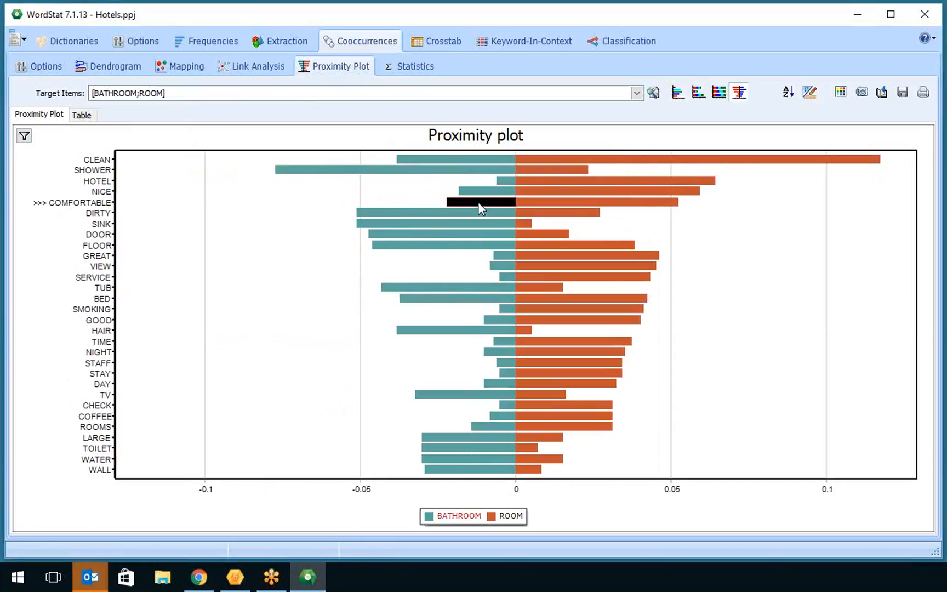
pyautogui.rightClick(480, 207)
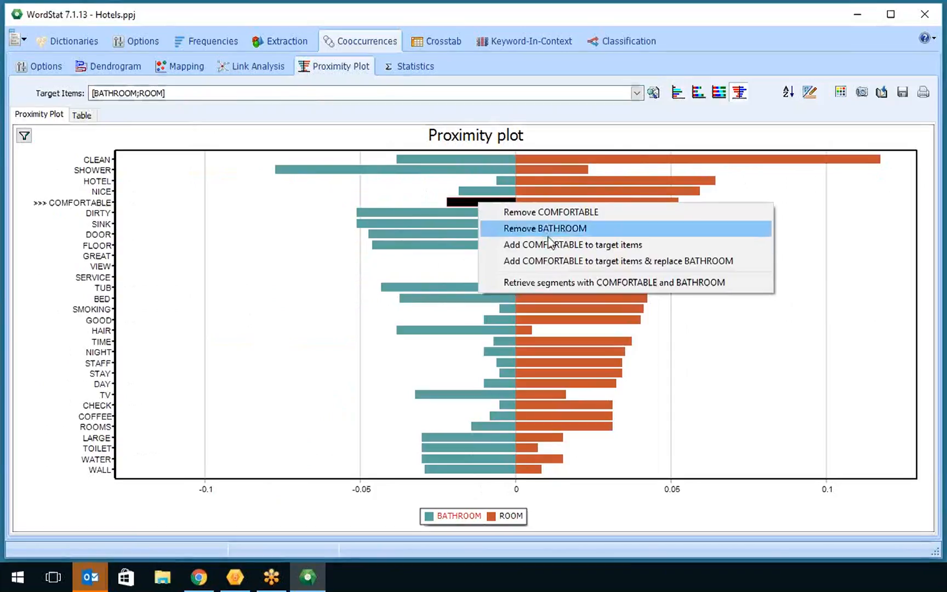
pyautogui.click(567, 263)
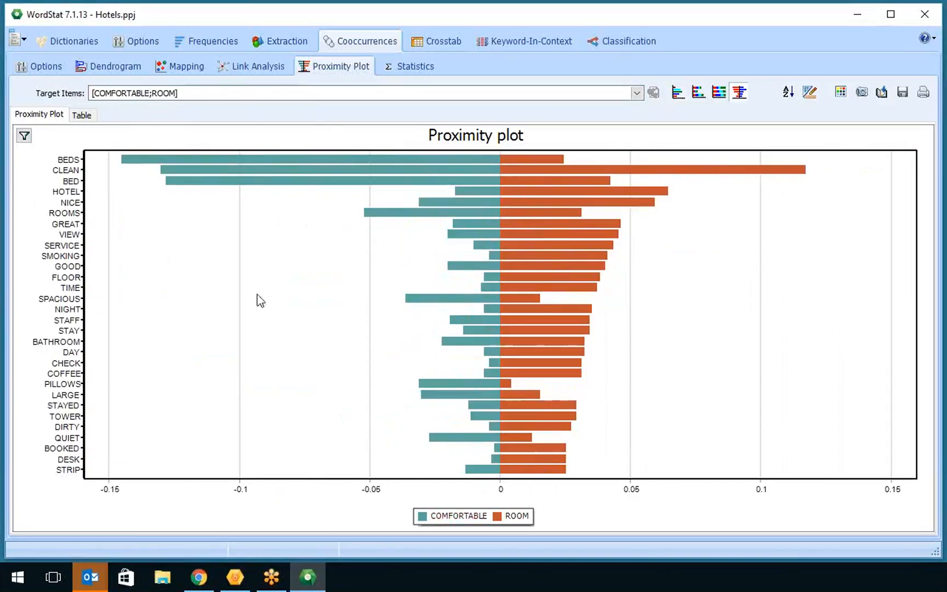
pyautogui.click(464, 345)
pyautogui.rightClick(464, 345)
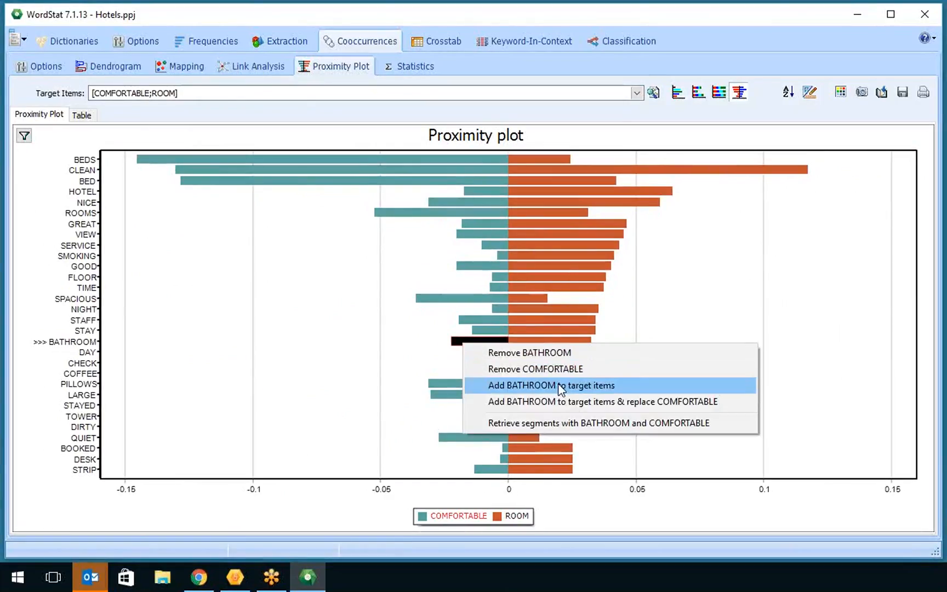
pyautogui.click(566, 402)
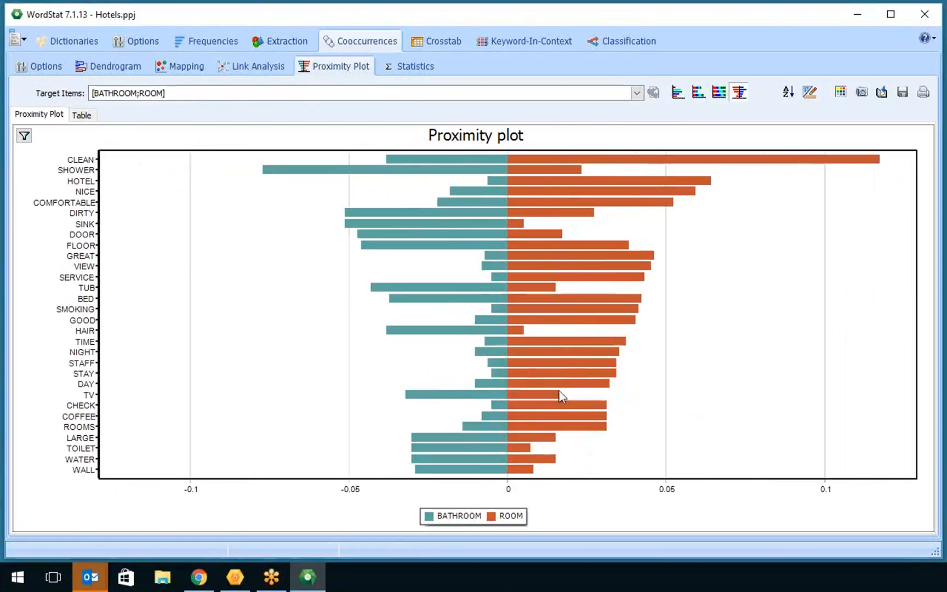
# Step: Retrieve the text segments containing both COMFORTABLE and BATHROOM, review them, and close the results
pyautogui.click(457, 204)
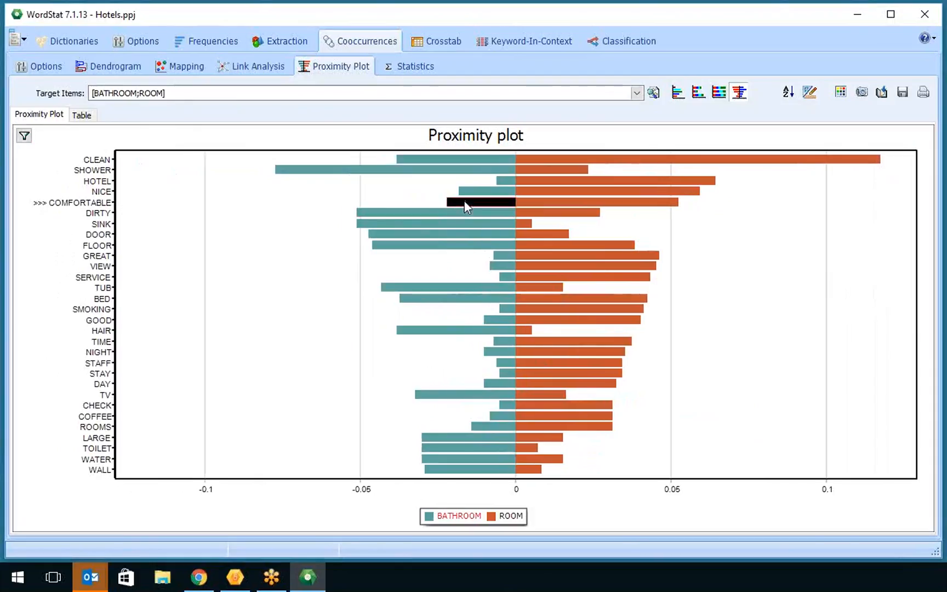
pyautogui.rightClick(459, 202)
pyautogui.click(533, 281)
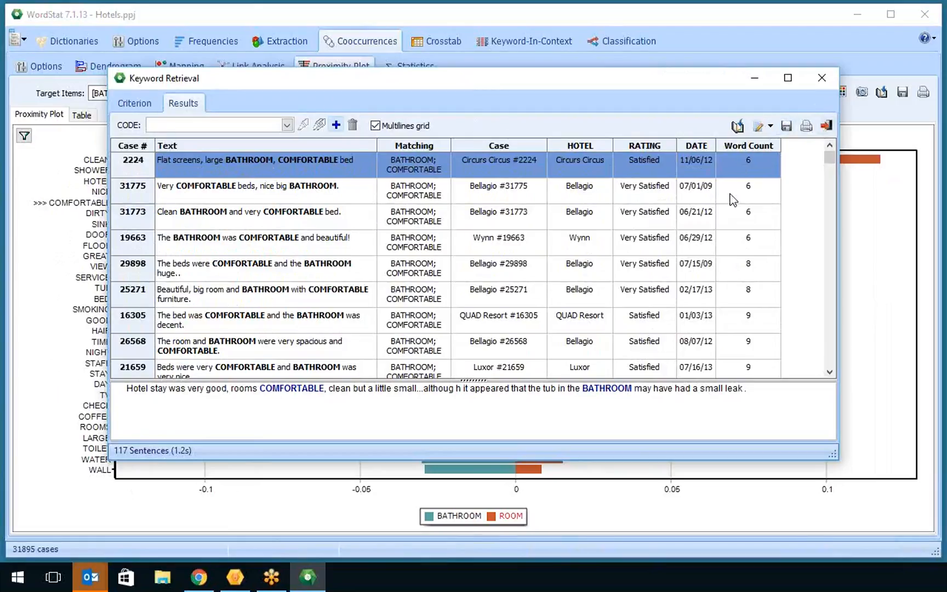
pyautogui.click(821, 78)
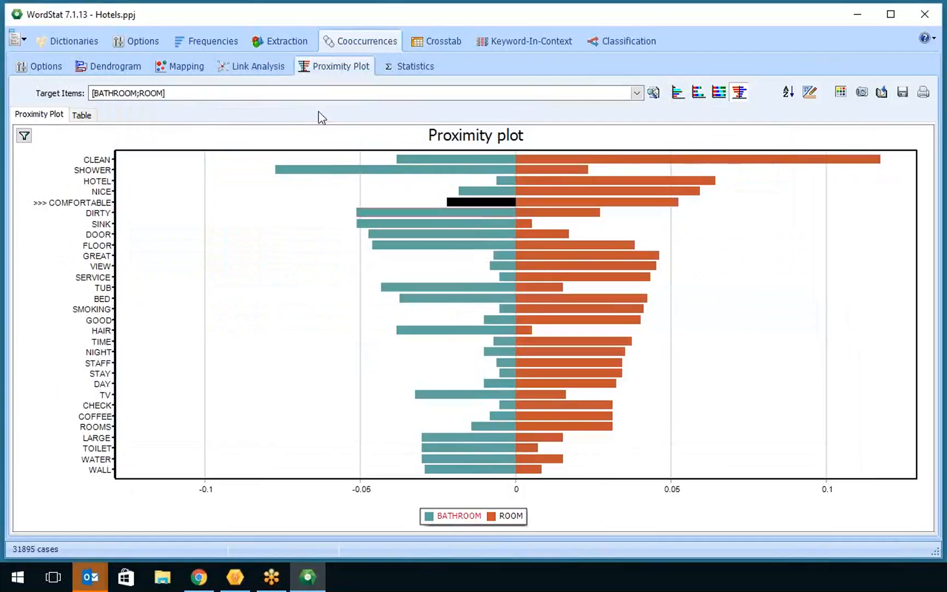
# Step: Increase the number of clusters in the dendrogram to 247
pyautogui.click(121, 67)
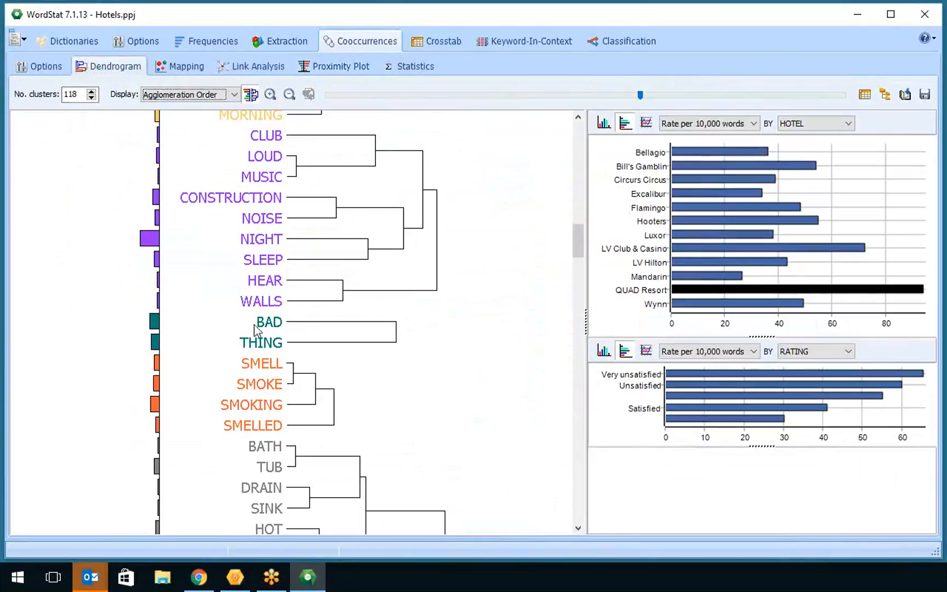
pyautogui.moveTo(640, 100); pyautogui.dragTo(417, 102)
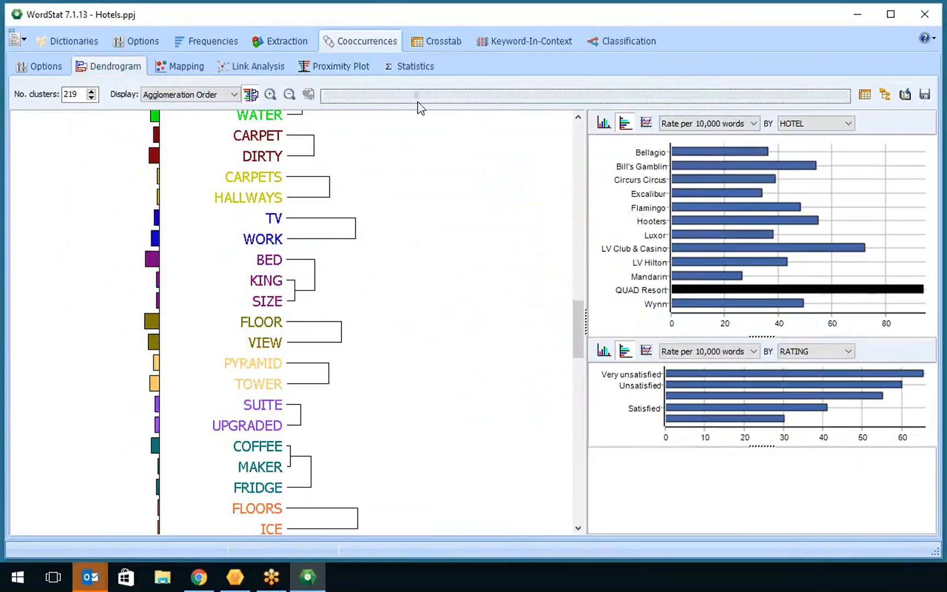
# Step: View the concept map of the clusters in 2D and in 3D, and return to the dendrogram
pyautogui.click(186, 68)
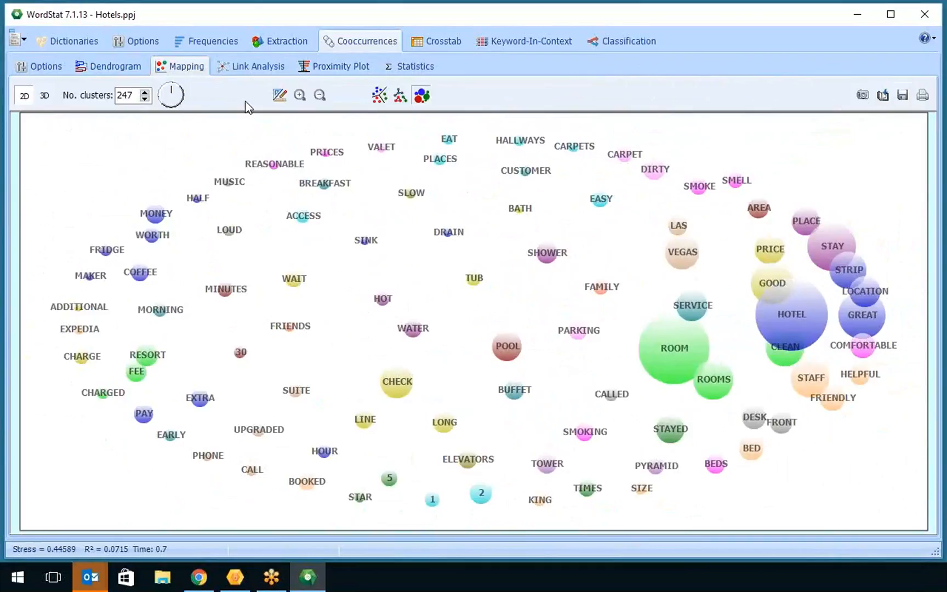
pyautogui.click(43, 94)
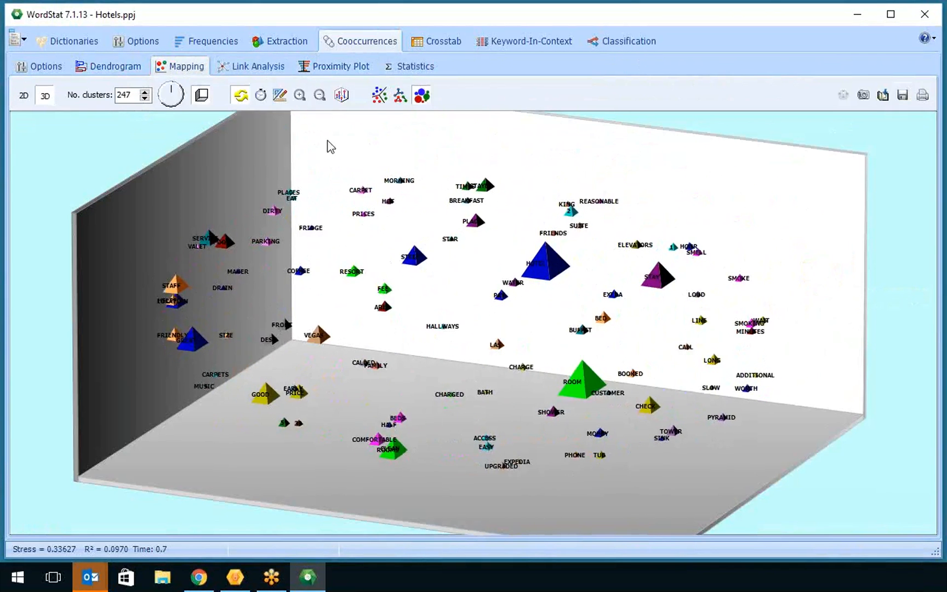
pyautogui.click(106, 69)
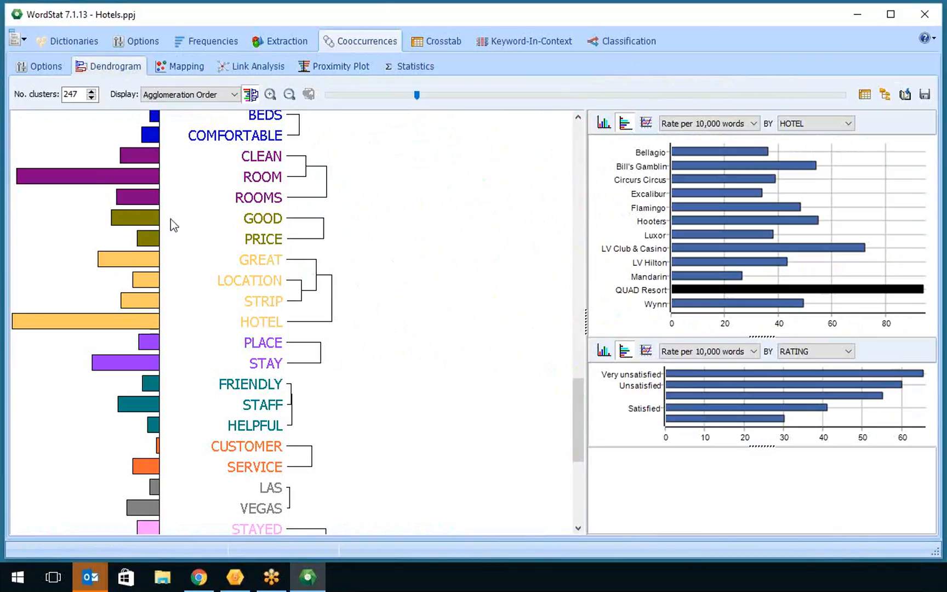
# Step: Extract 60 topics from the reviews, segmented by paragraph with a loading of 0.02
pyautogui.click(282, 40)
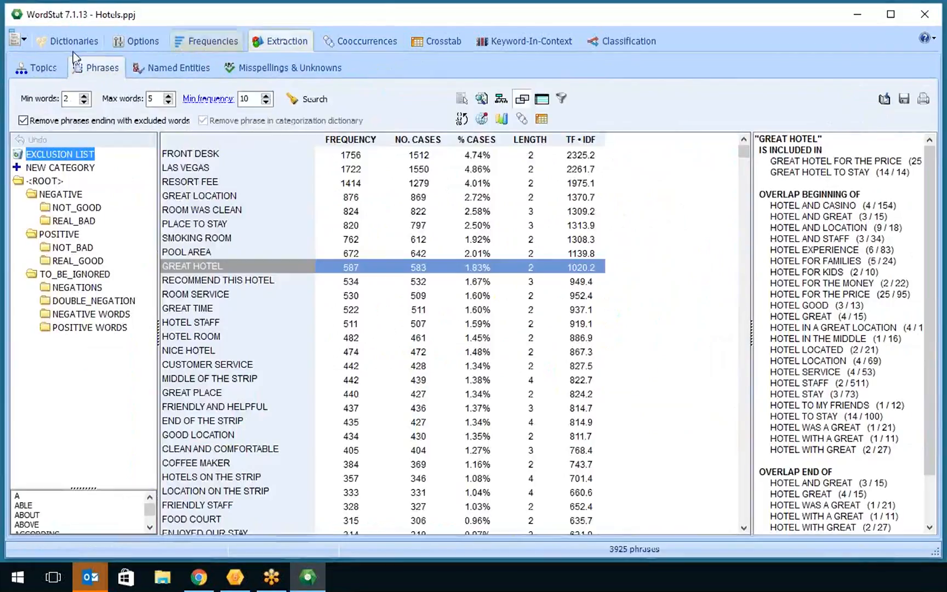
pyautogui.click(49, 66)
pyautogui.click(357, 99)
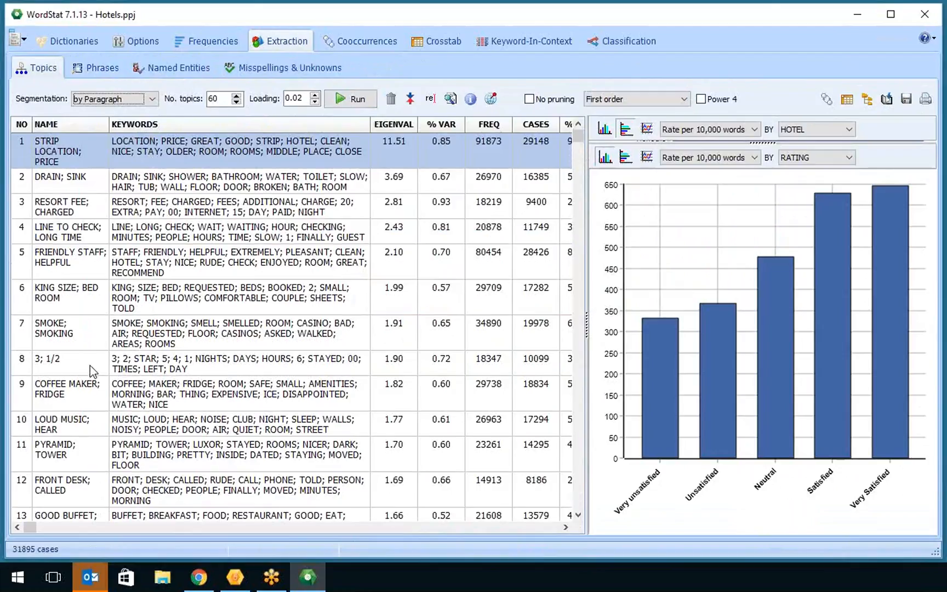
# Step: Compare the KING SIZE, COFFEE MAKER and RESORT FEE topics across ratings and hotels, enlarging the HOTEL chart
pyautogui.click(86, 295)
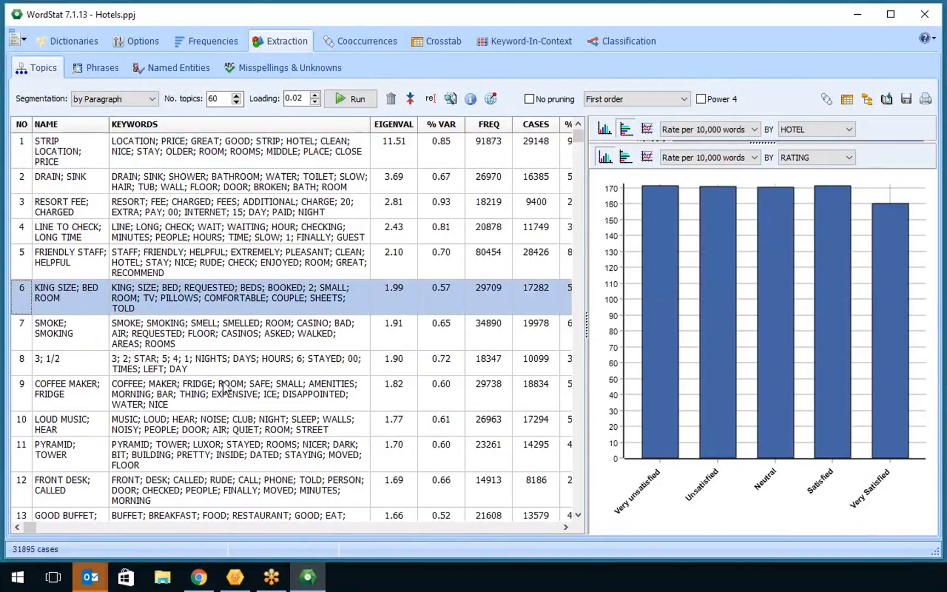
pyautogui.click(240, 390)
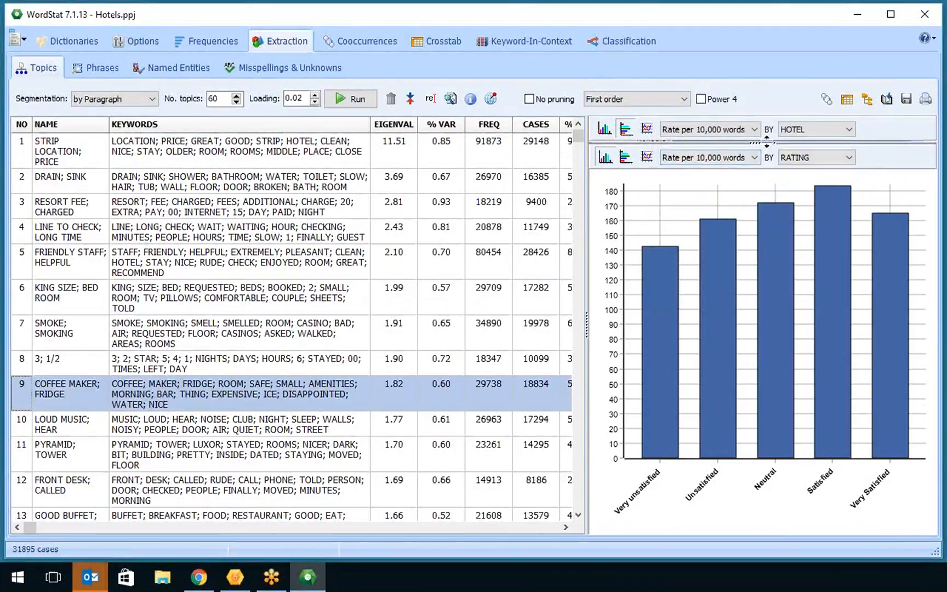
pyautogui.moveTo(766, 141); pyautogui.dragTo(762, 362)
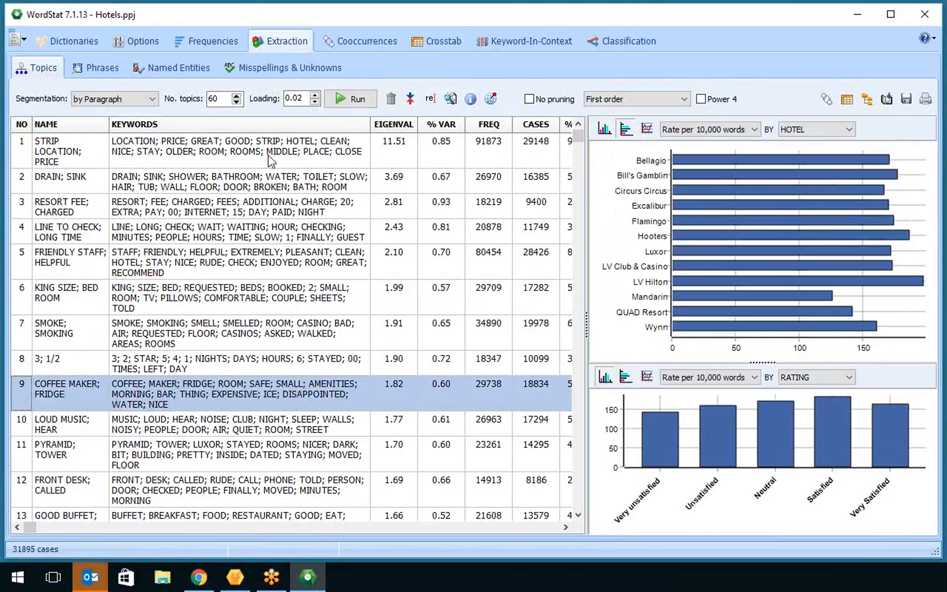
pyautogui.click(244, 210)
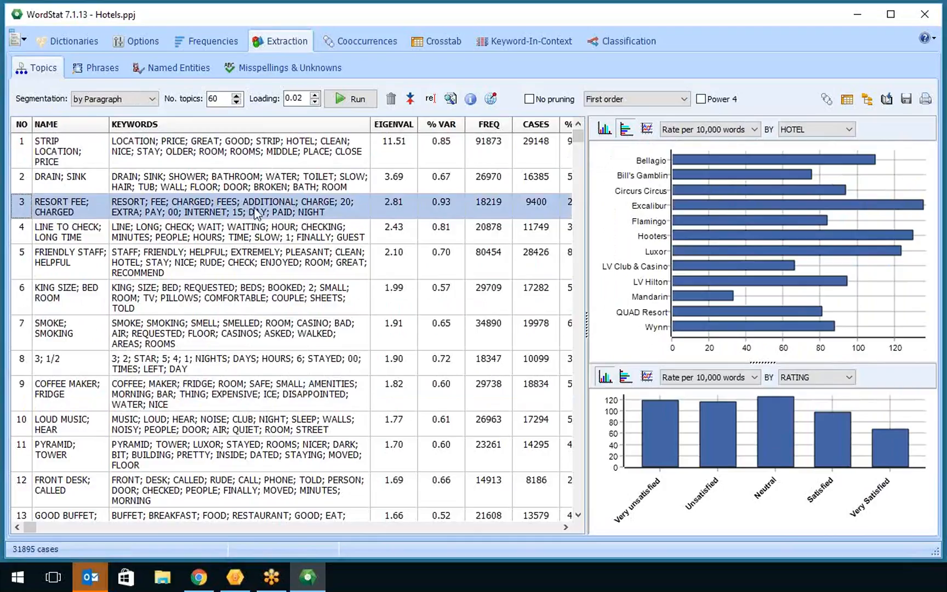
# Step: Delete the topic named "3; 1/2" from the extracted topics
pyautogui.click(296, 360)
pyautogui.rightClick(297, 359)
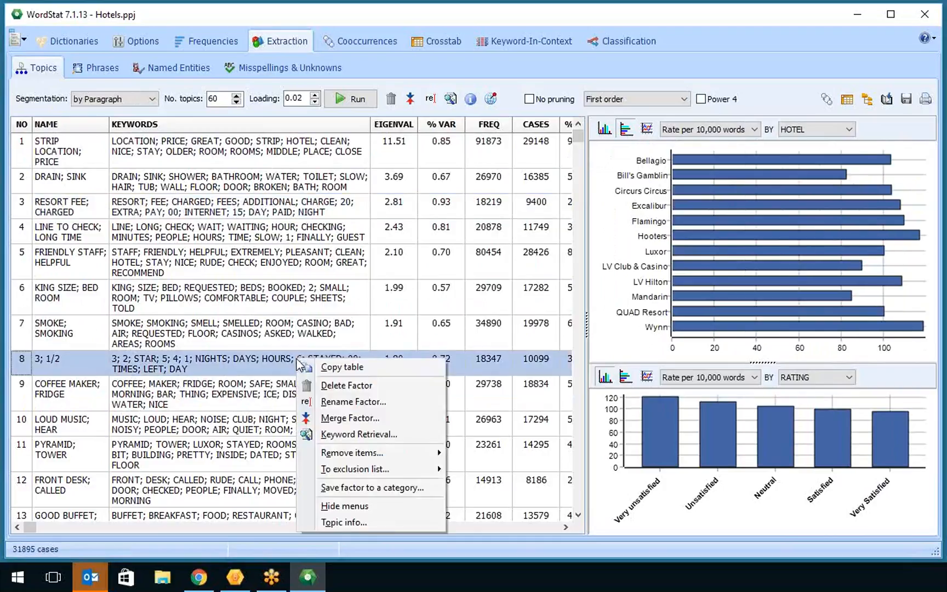
pyautogui.click(355, 387)
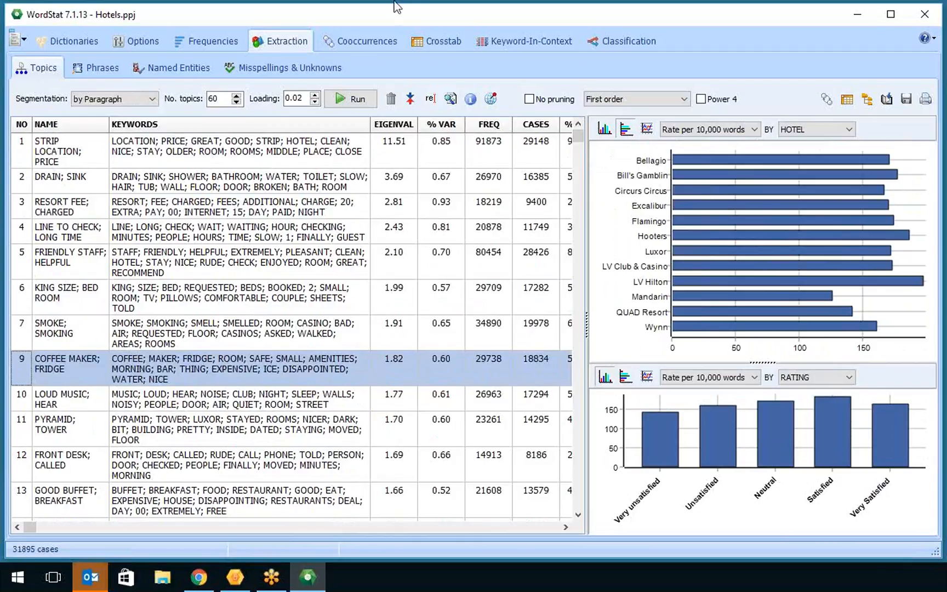
# Step: Stop accepting numeric characters in the text processing options, recompute the word frequencies, and display the keyword crosstab by HOTEL
pyautogui.click(439, 47)
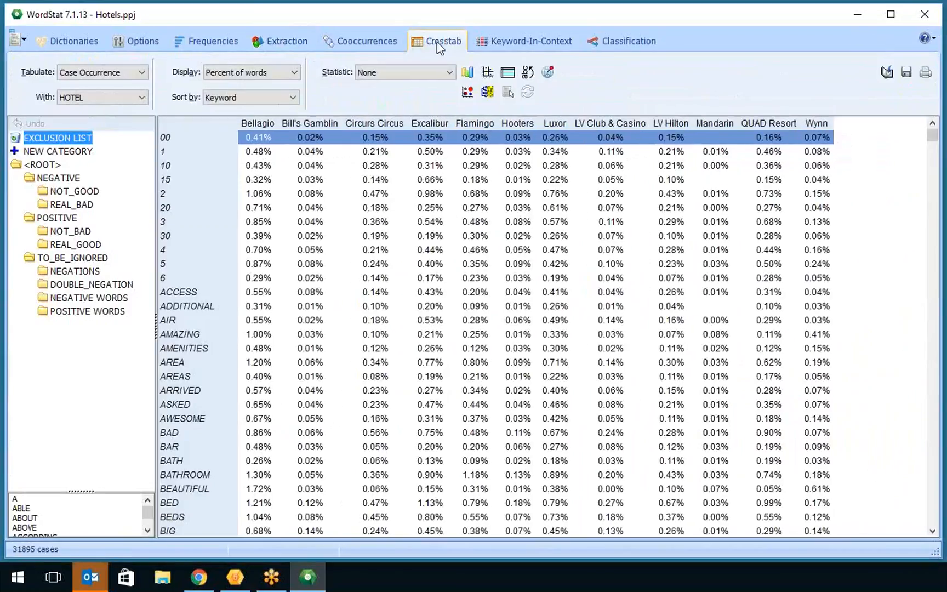
pyautogui.click(222, 42)
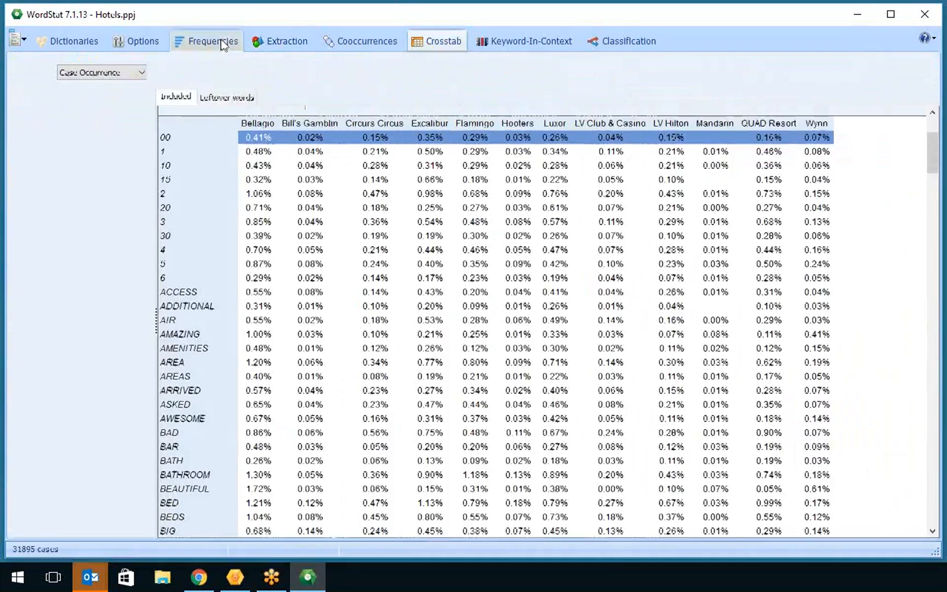
pyautogui.click(143, 38)
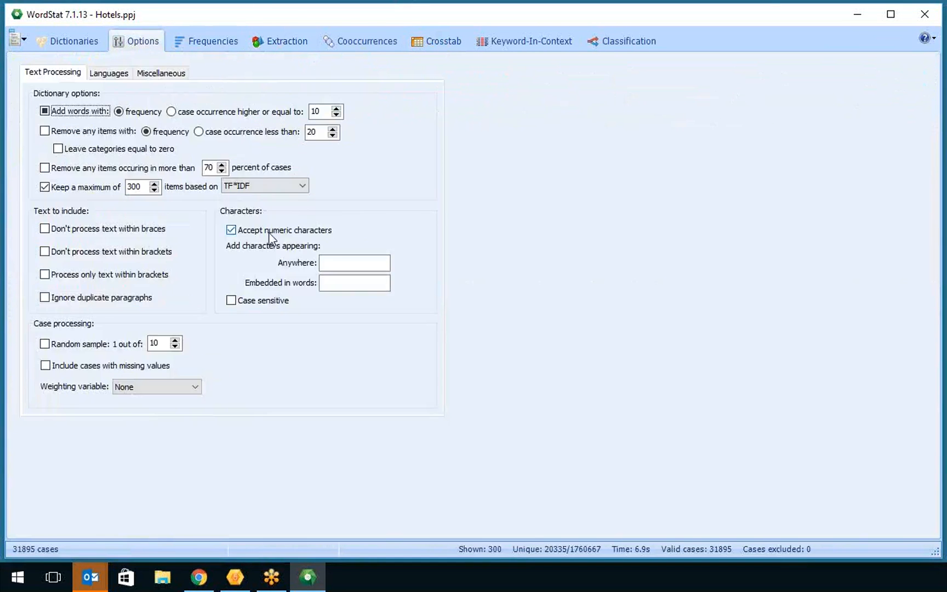
pyautogui.click(212, 42)
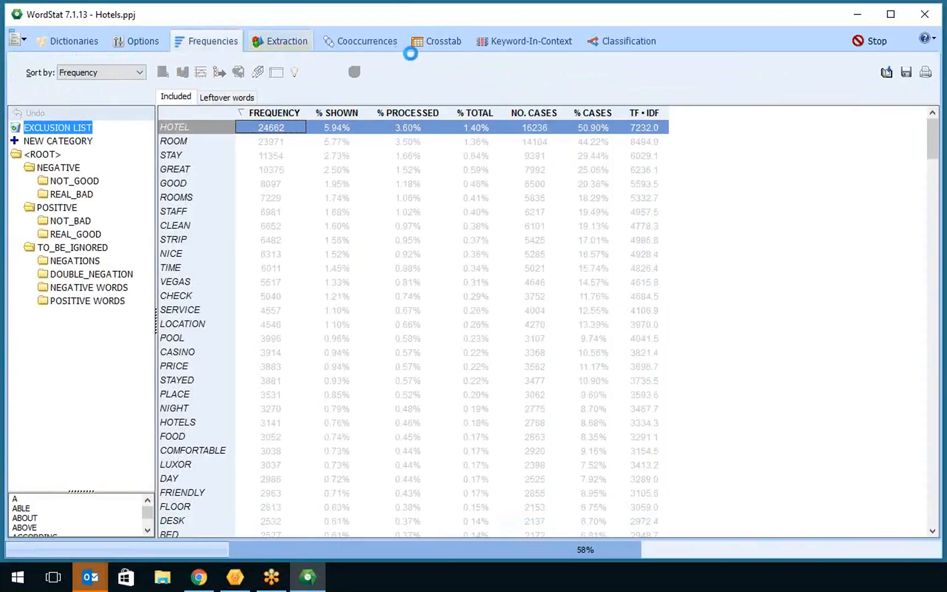
pyautogui.click(444, 48)
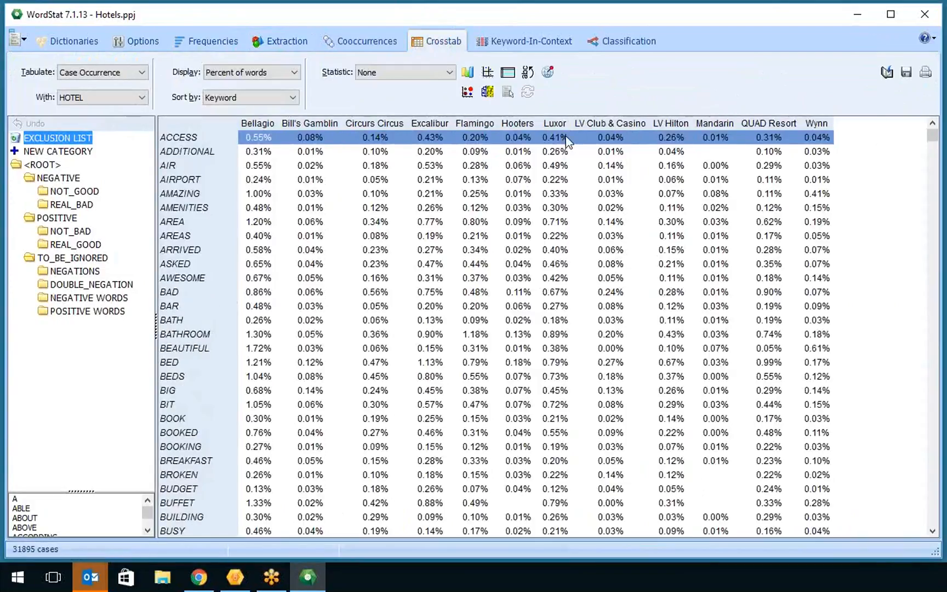
# Step: Add the Chi-square statistic to the crosstab and sort the keywords by descending Chi2
pyautogui.click(434, 69)
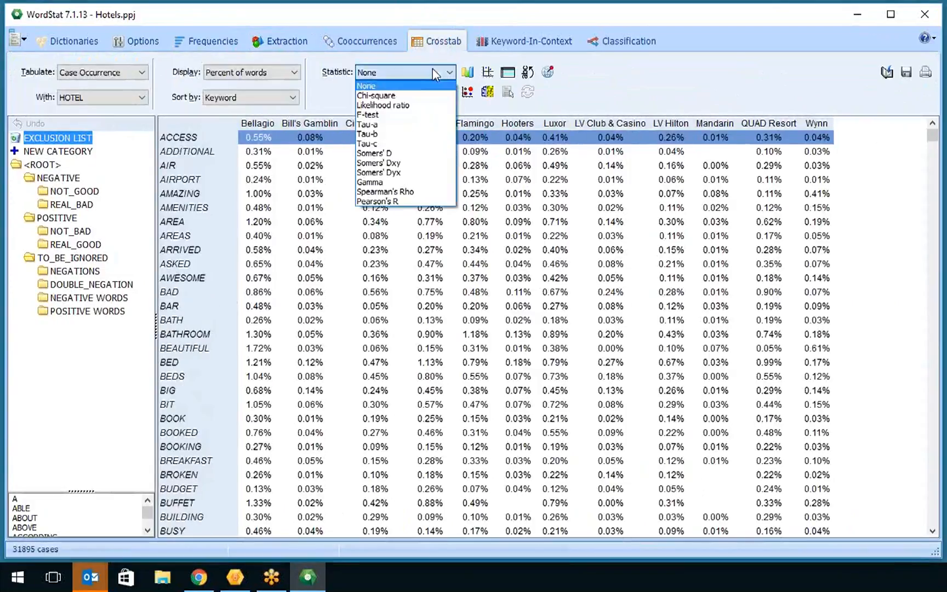
pyautogui.click(413, 96)
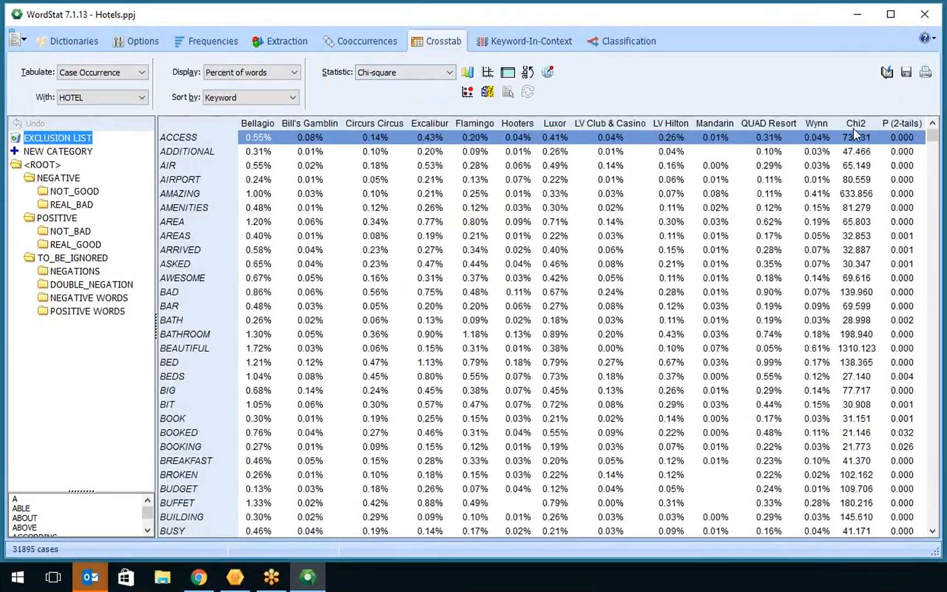
pyautogui.click(863, 126)
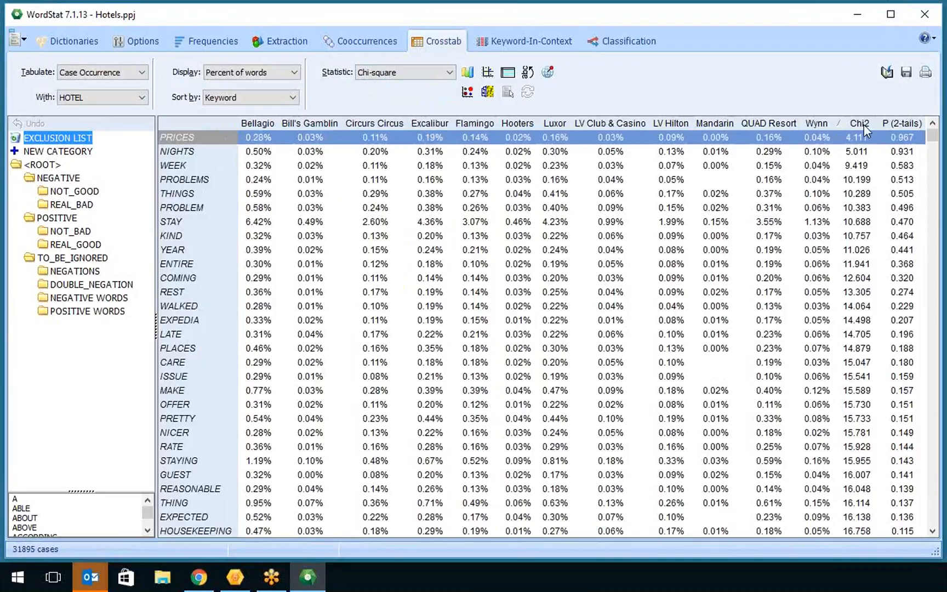
pyautogui.click(863, 126)
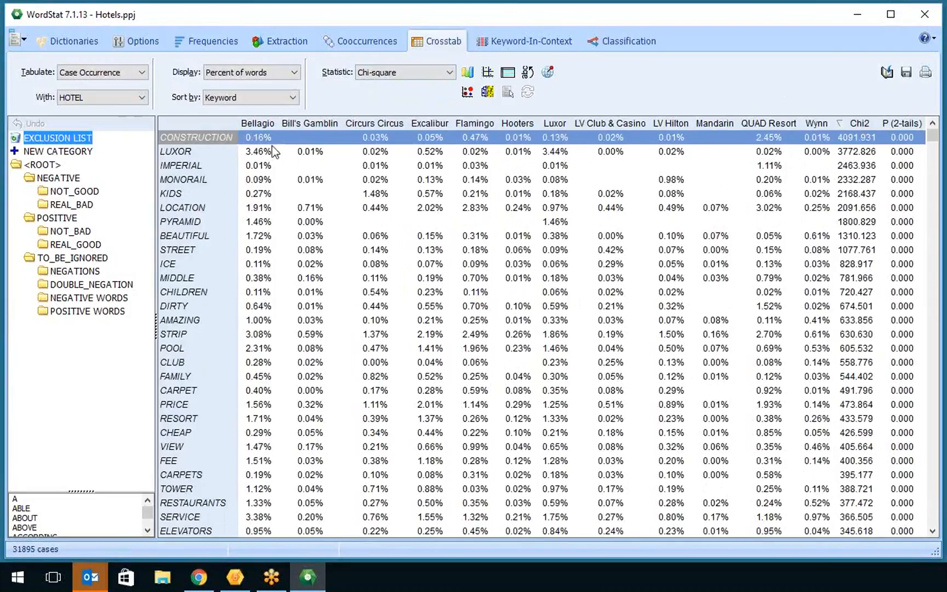
# Step: Chart the occurrence of CONSTRUCTION by HOTEL as vertical bars and slant the hotel labels on the axis
pyautogui.click(294, 156)
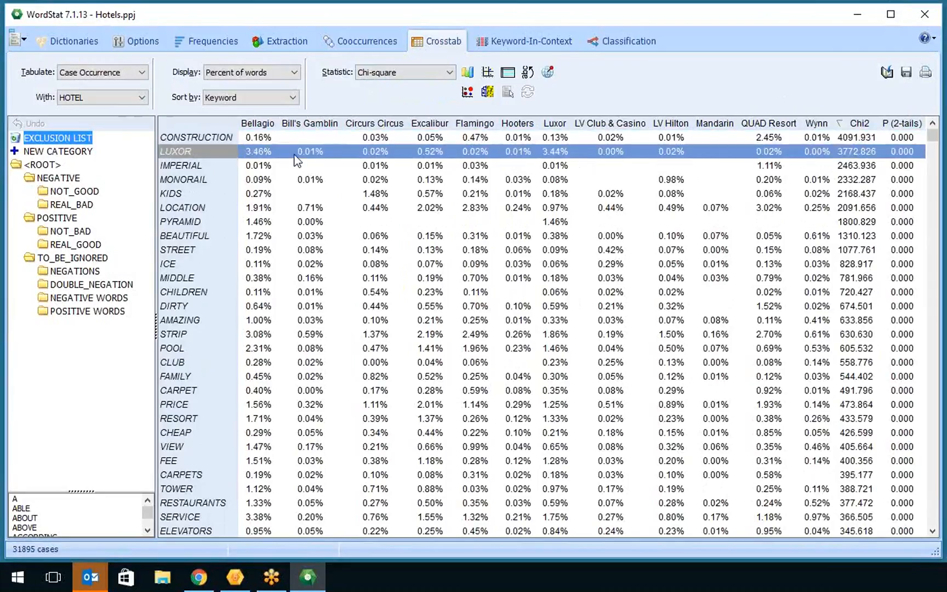
pyautogui.click(347, 139)
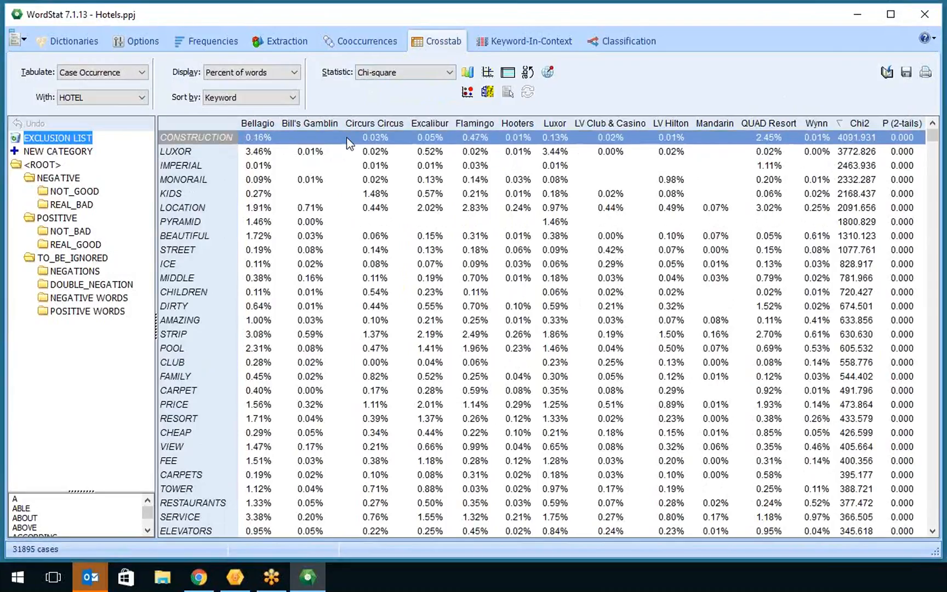
pyautogui.click(490, 76)
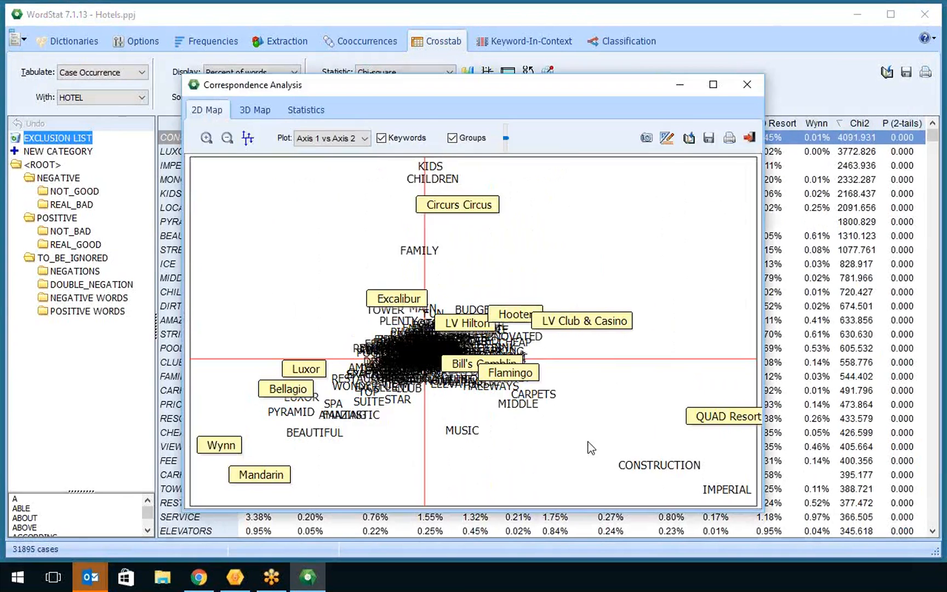
pyautogui.click(749, 139)
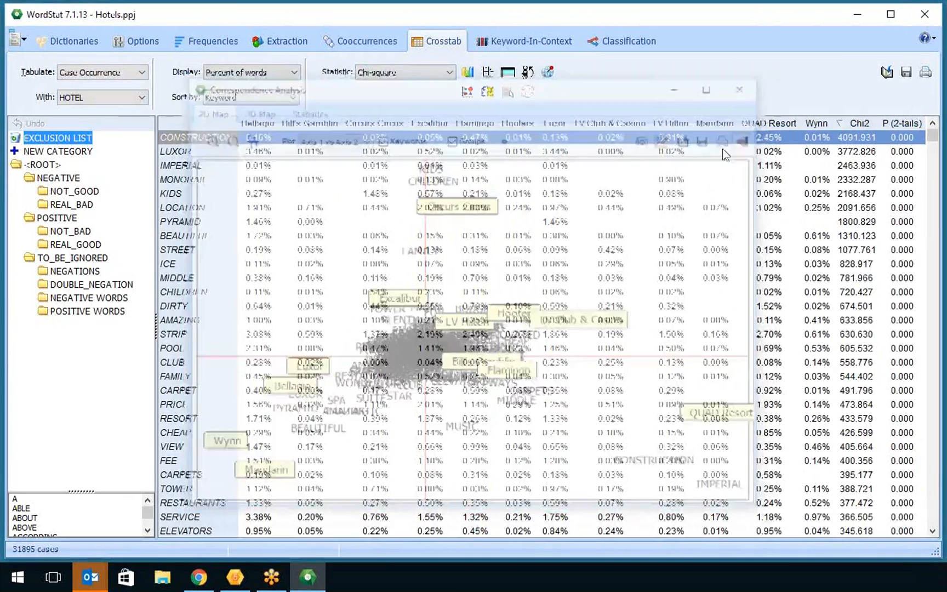
pyautogui.click(473, 72)
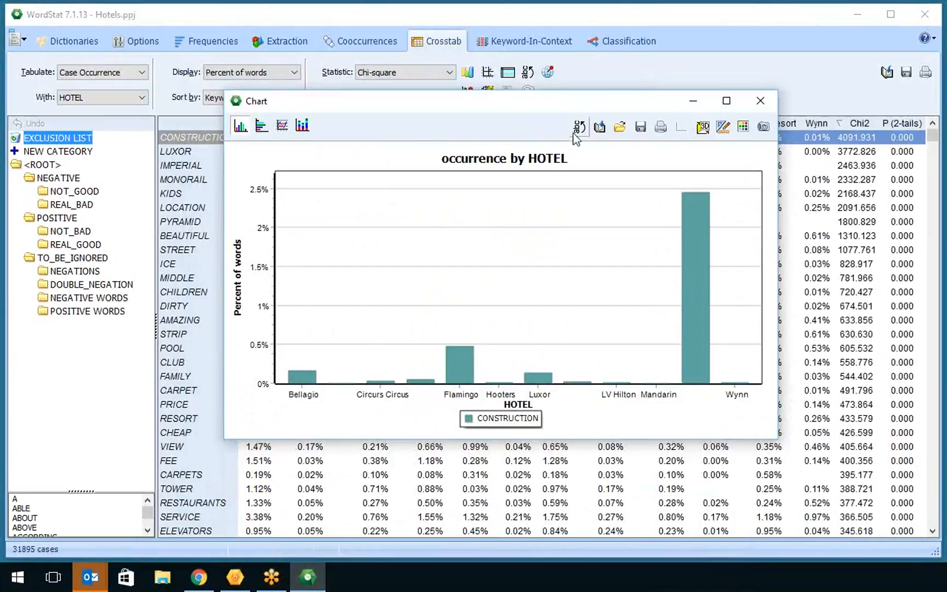
pyautogui.click(580, 126)
pyautogui.click(605, 163)
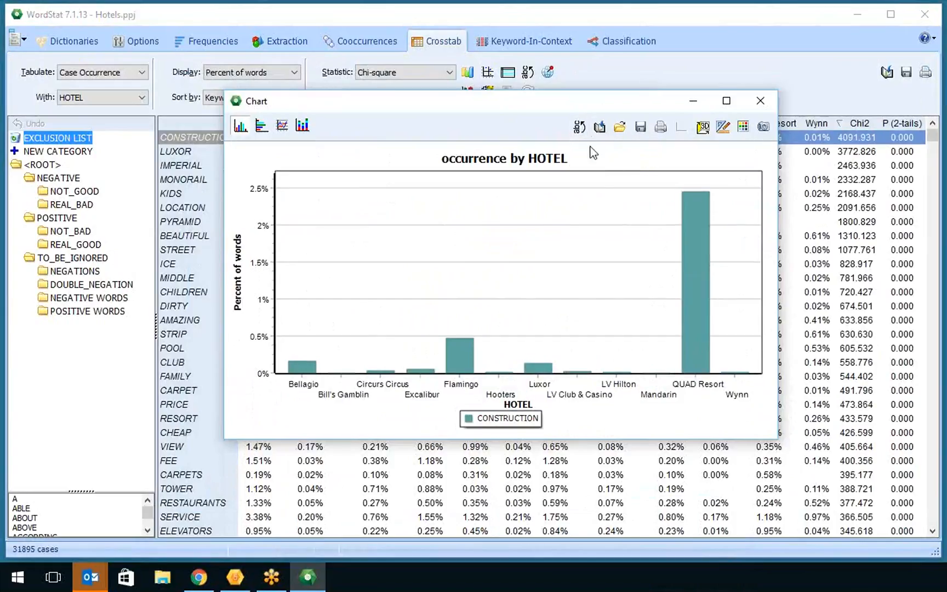
pyautogui.click(579, 126)
pyautogui.click(609, 179)
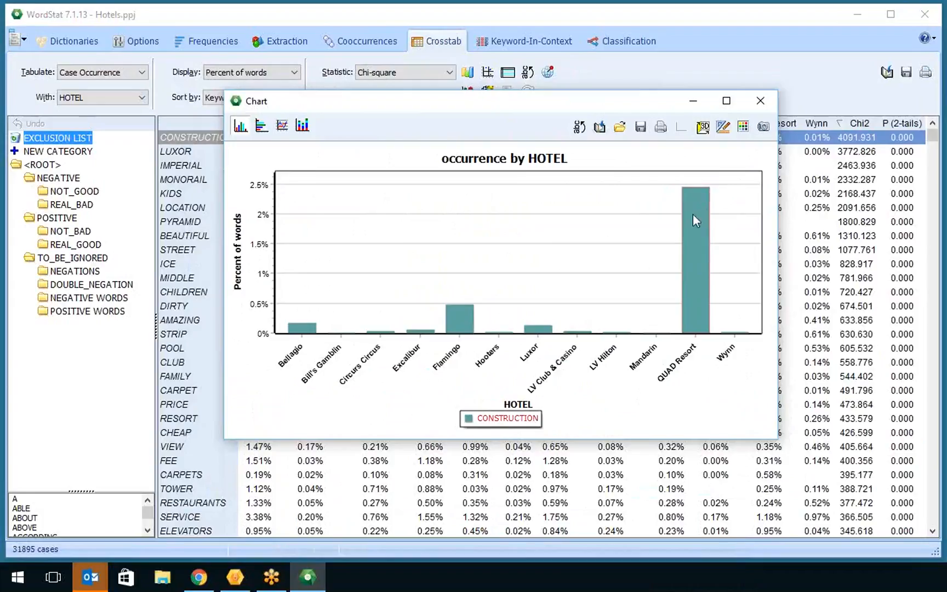
# Step: Retrieve the Flamingo review paragraphs mentioning CONSTRUCTION from the chart, then close the results and the chart
pyautogui.rightClick(459, 321)
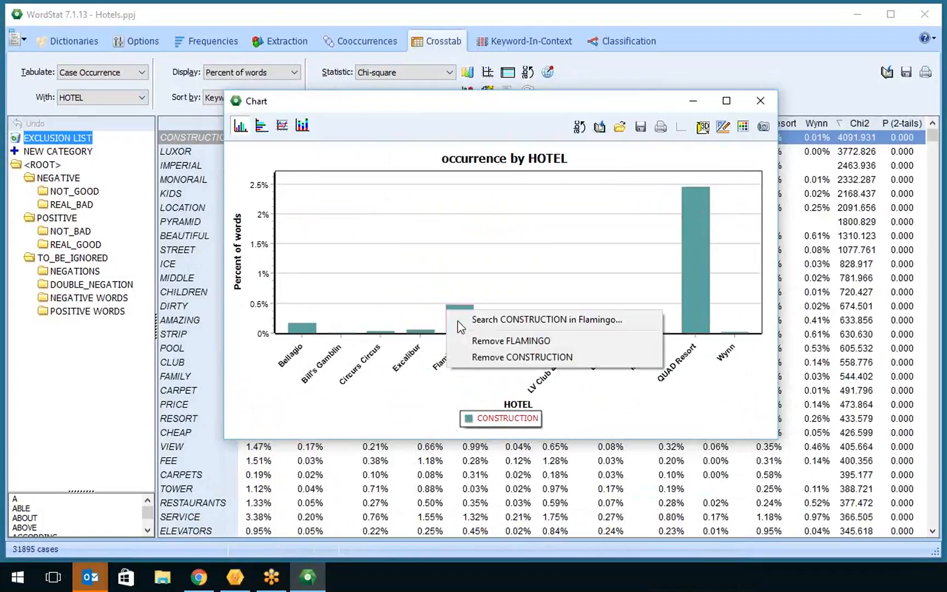
pyautogui.click(536, 321)
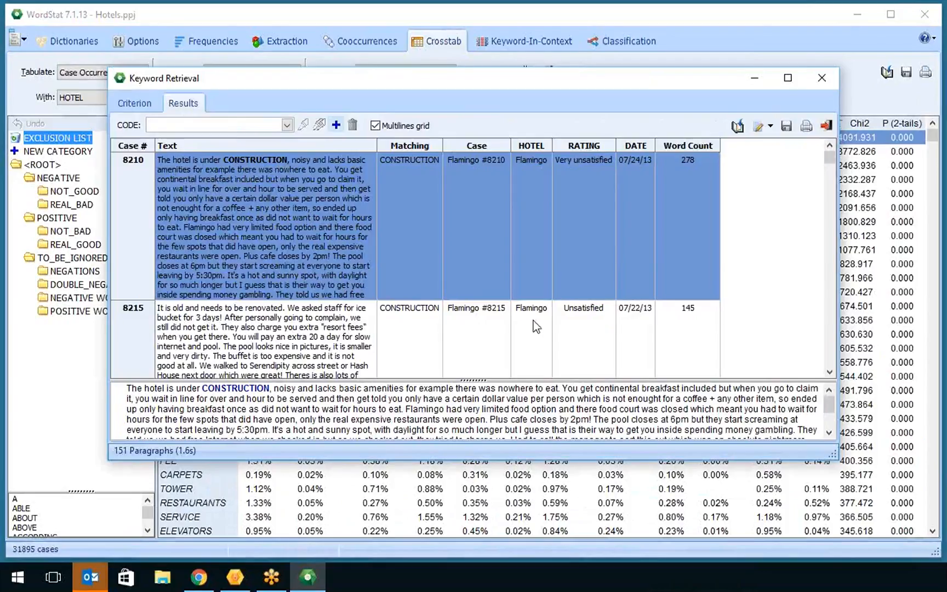
pyautogui.click(833, 80)
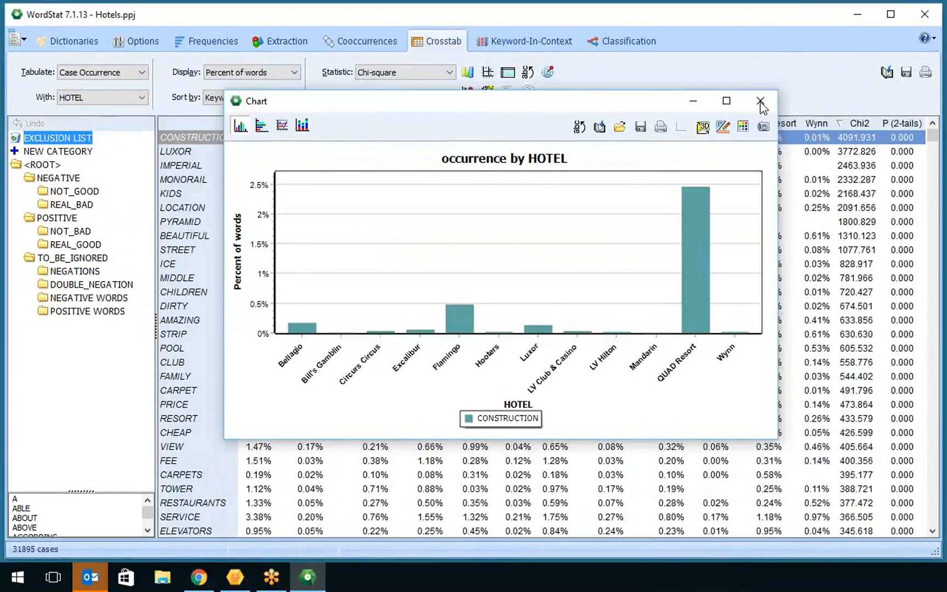
pyautogui.click(760, 102)
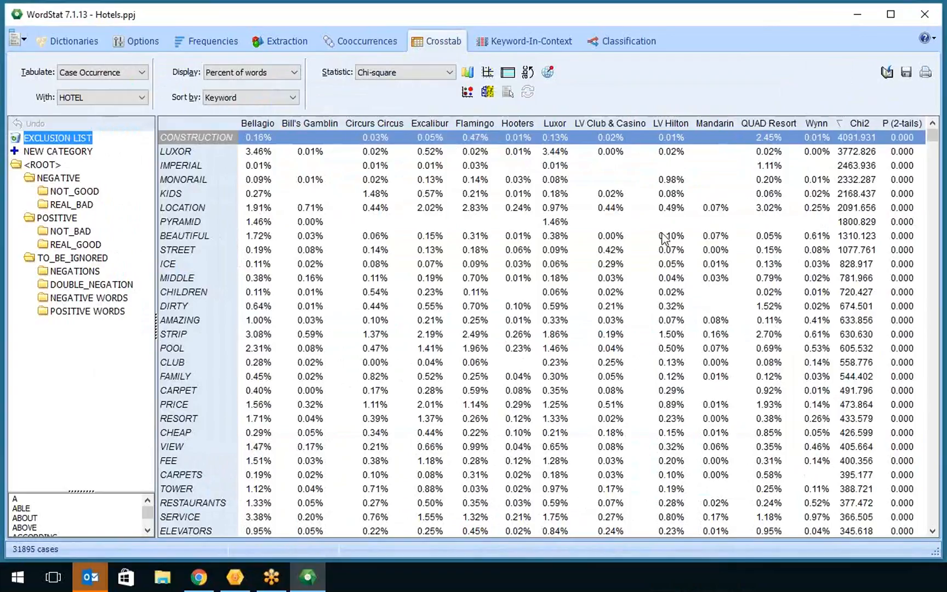
# Step: Examine the 2D correspondence analysis map of keywords and hotels in a maximized window, and close it
pyautogui.click(489, 73)
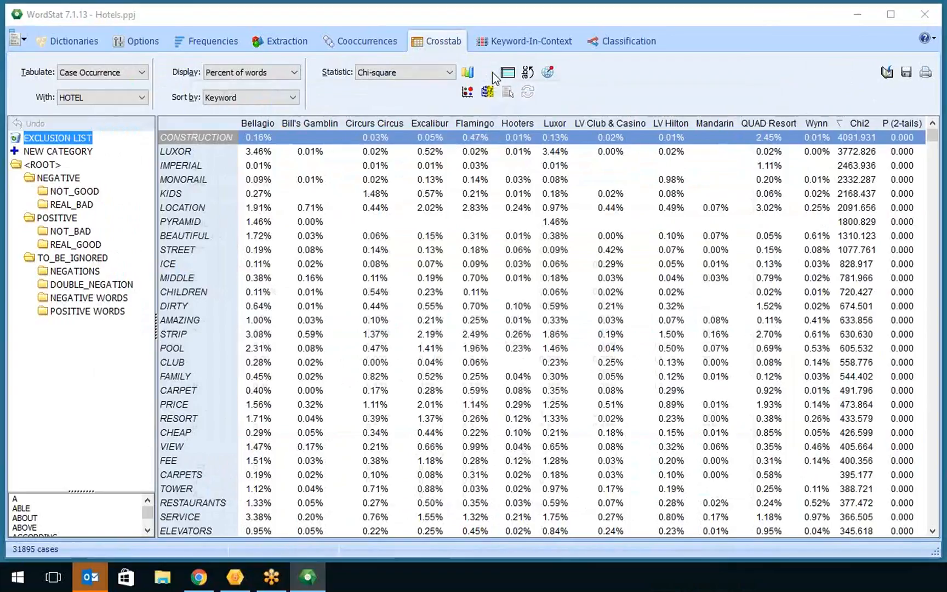
pyautogui.click(714, 84)
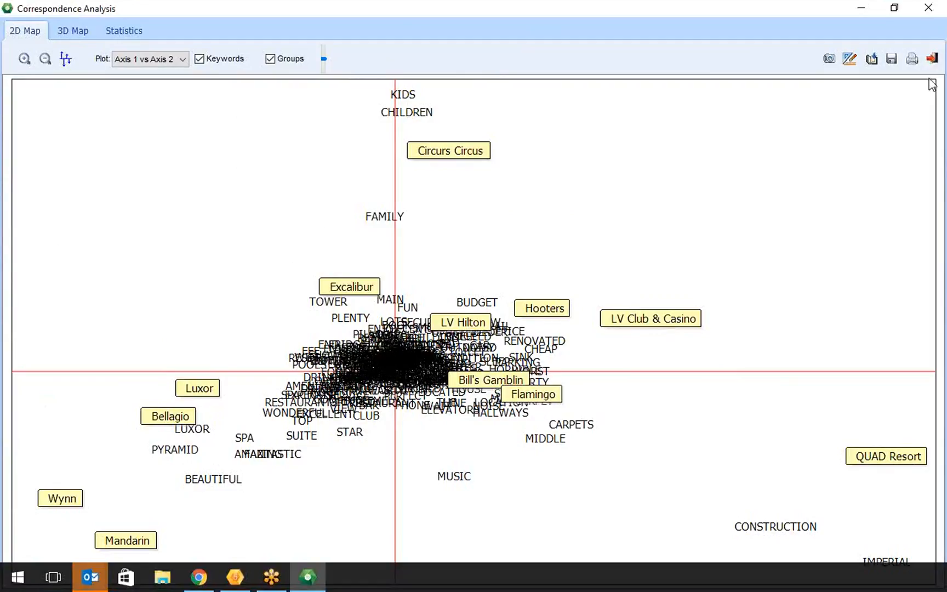
pyautogui.click(934, 59)
# Step: Tabulate the keywords with RATING using Pearson's R as the statistic, sorted by descending r
pyautogui.click(115, 97)
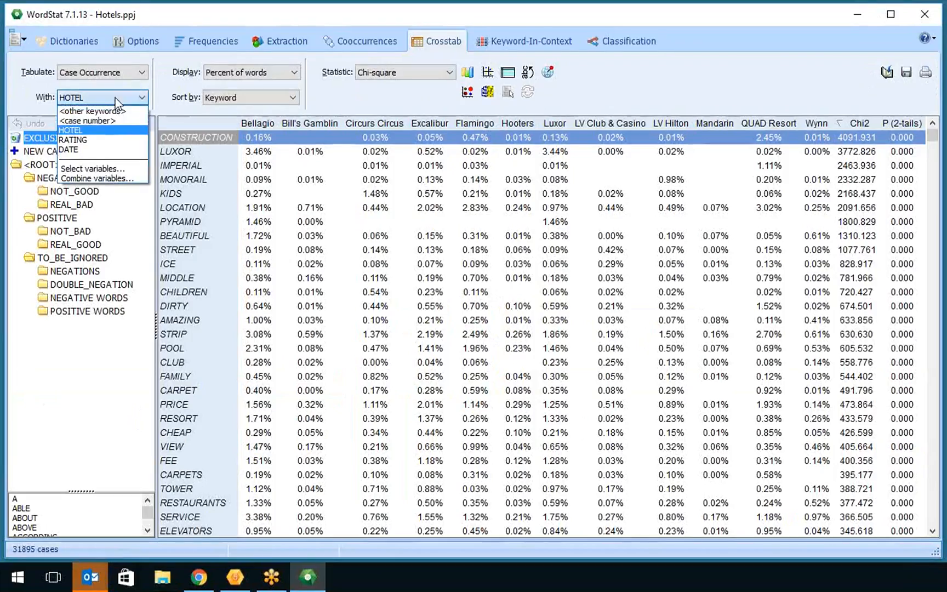
pyautogui.click(110, 140)
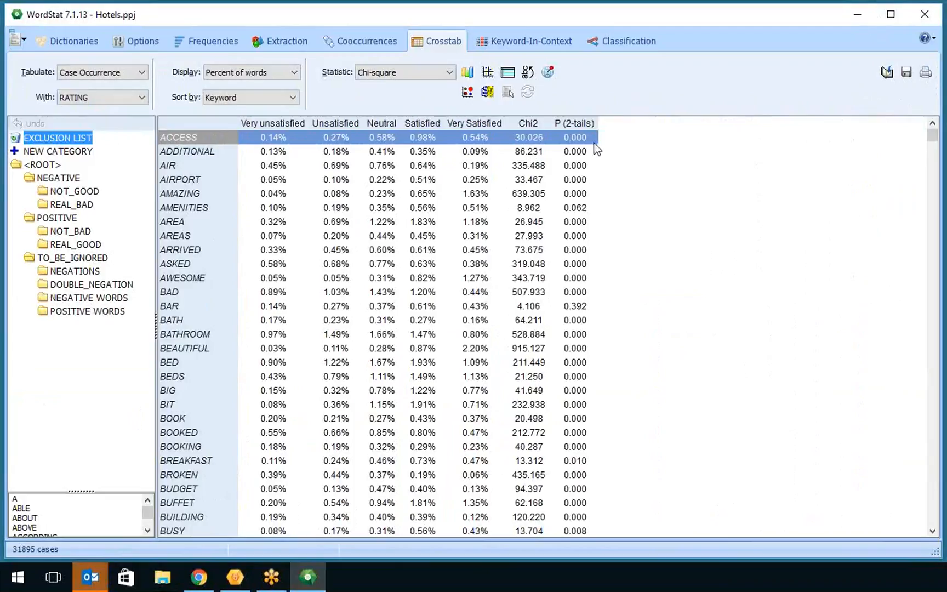
pyautogui.click(443, 75)
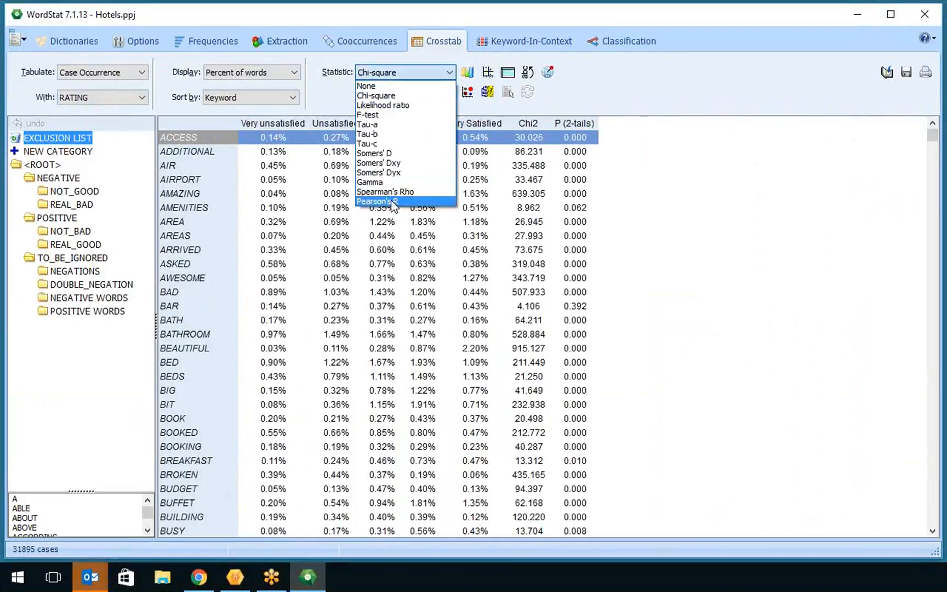
pyautogui.click(394, 202)
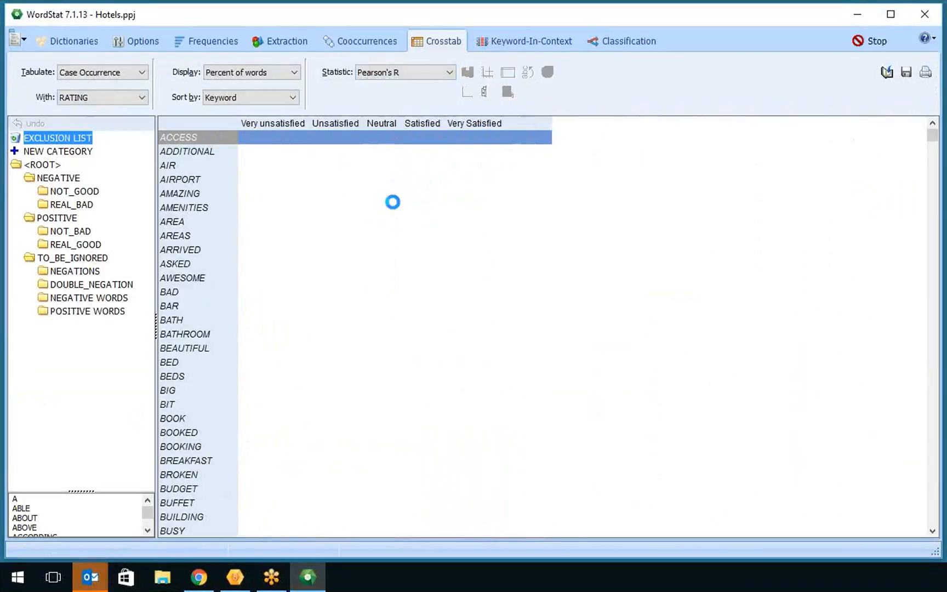
pyautogui.click(533, 122)
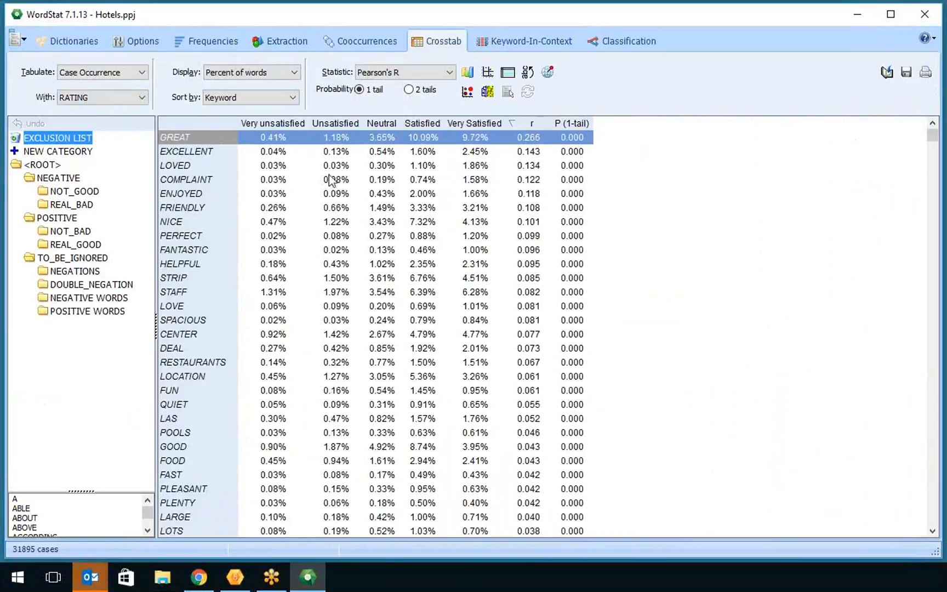
# Step: Open the keyword-by-rating correspondence map full screen, chart the occurrence of RUDE by RATING from it, and close the chart
pyautogui.click(489, 73)
pyautogui.click(712, 84)
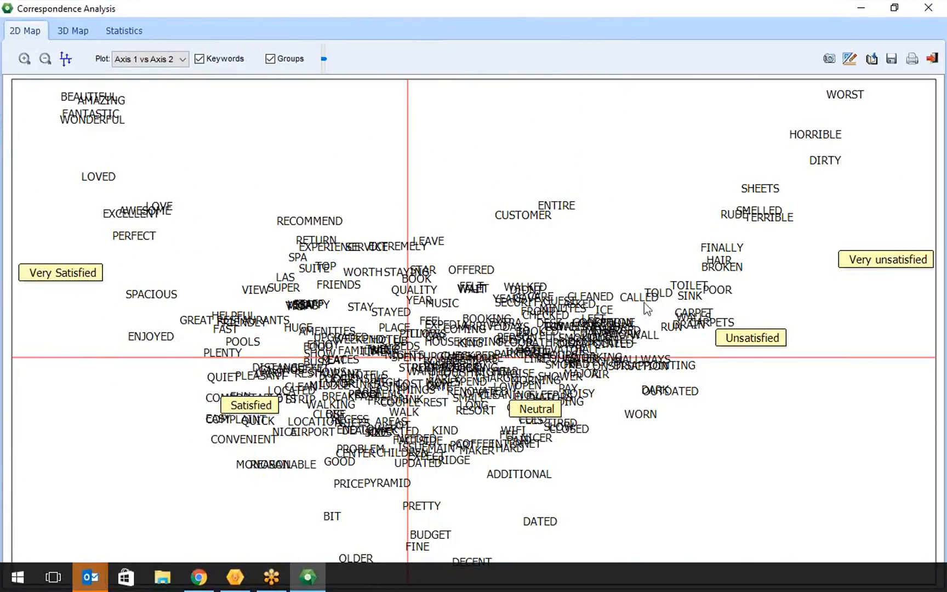
pyautogui.rightClick(731, 218)
pyautogui.moveTo(764, 225)
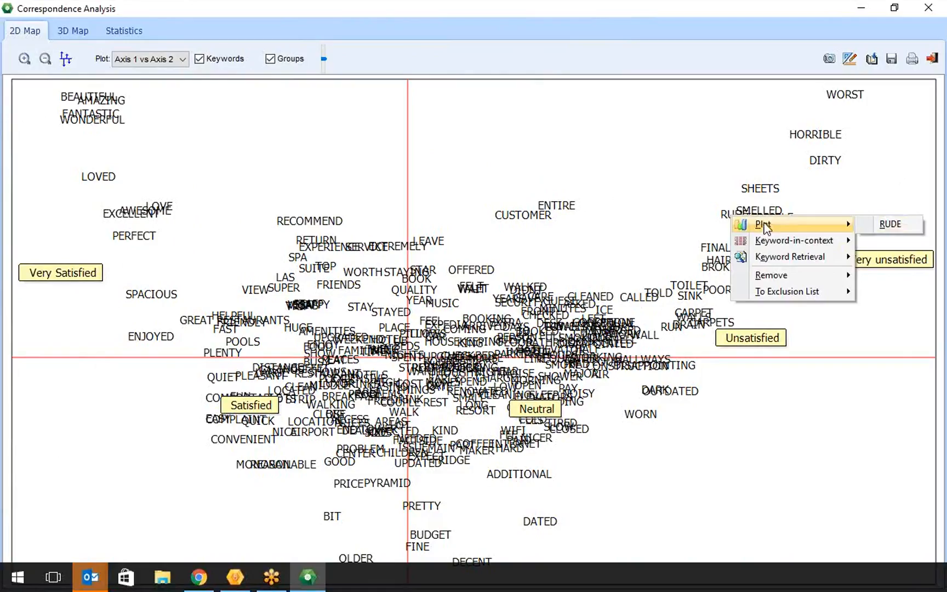
pyautogui.click(881, 223)
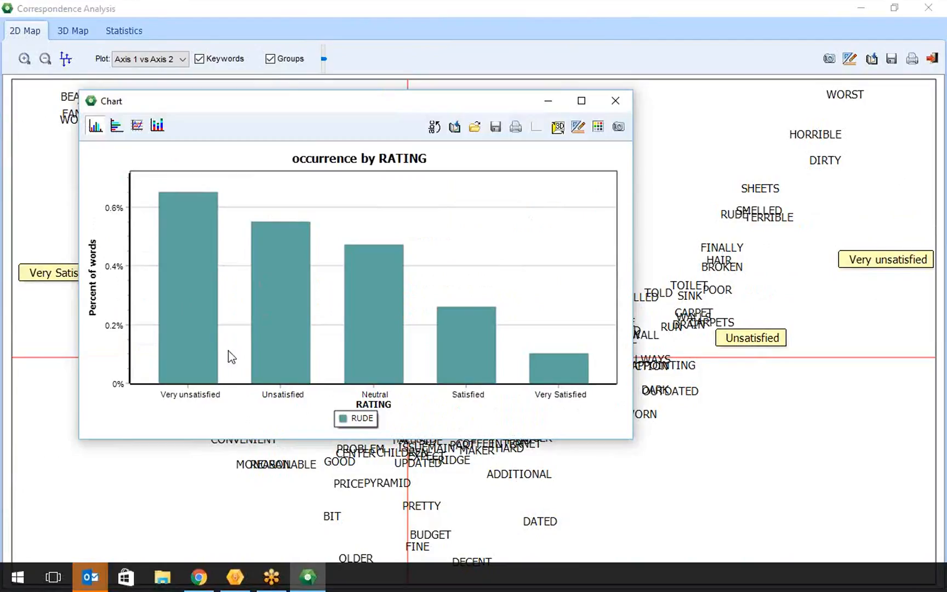
pyautogui.rightClick(582, 372)
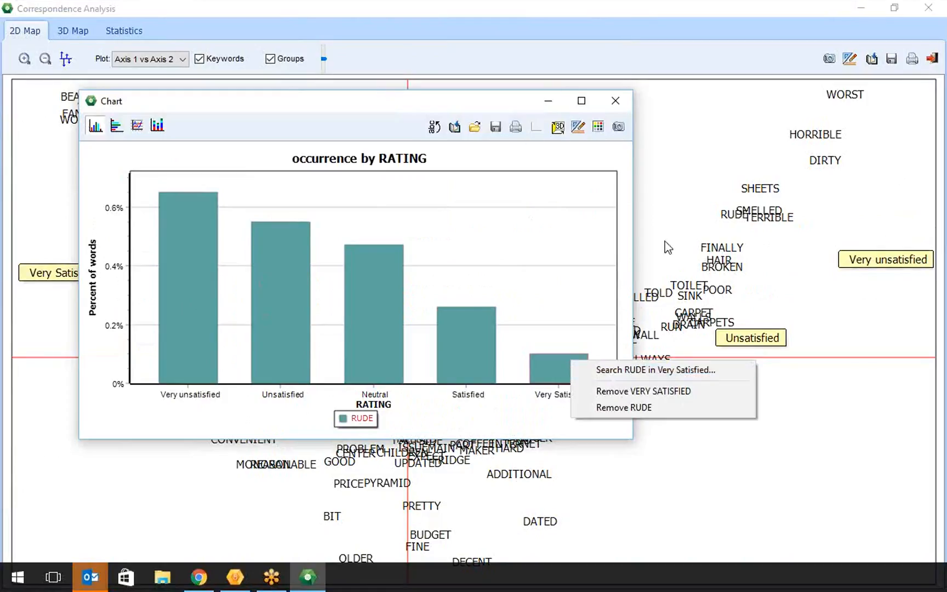
pyautogui.click(624, 107)
pyautogui.click(625, 107)
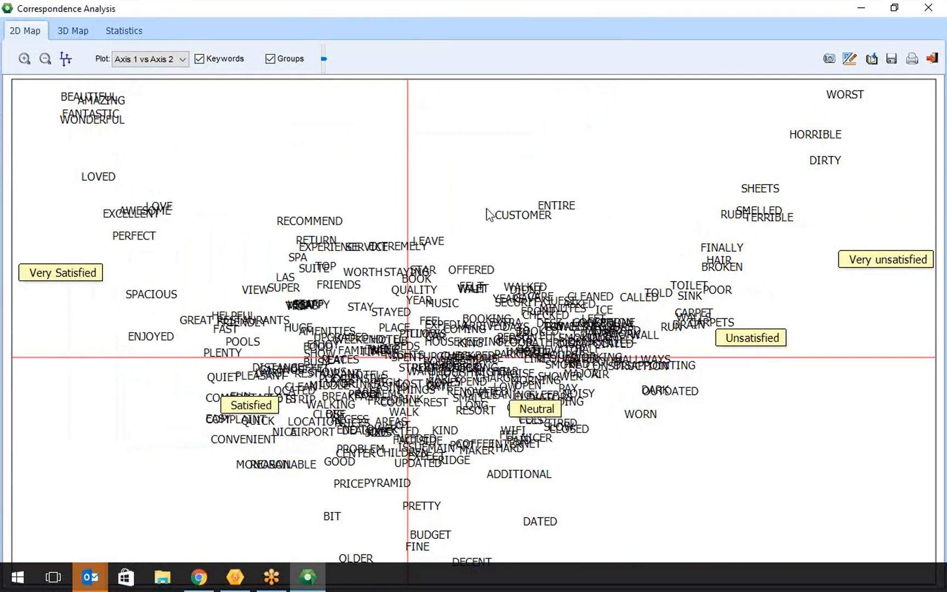
# Step: Rotate the 3D correspondence map of keywords and ratings to inspect it from another angle, and close the analysis
pyautogui.click(88, 30)
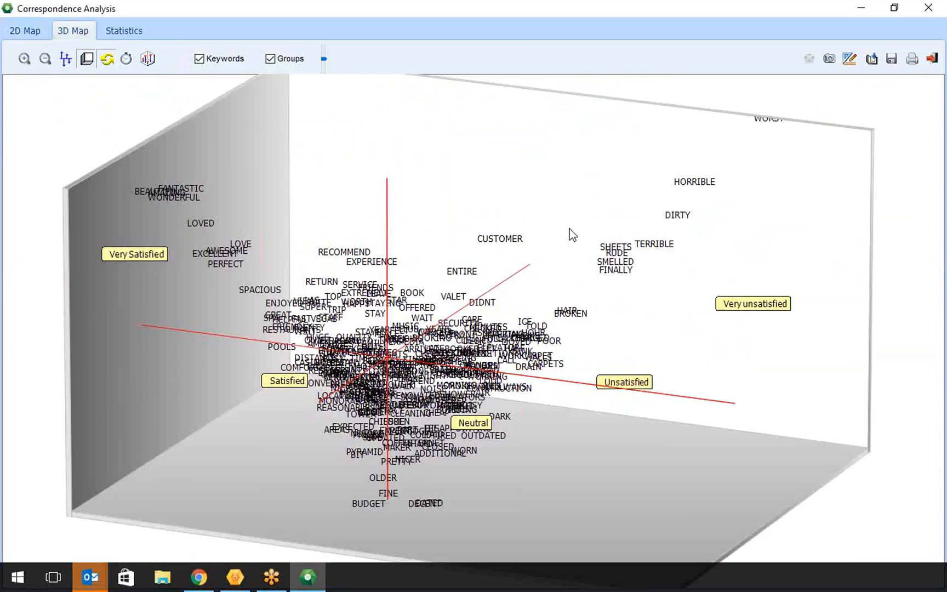
pyautogui.moveTo(570, 229); pyautogui.dragTo(629, 201)
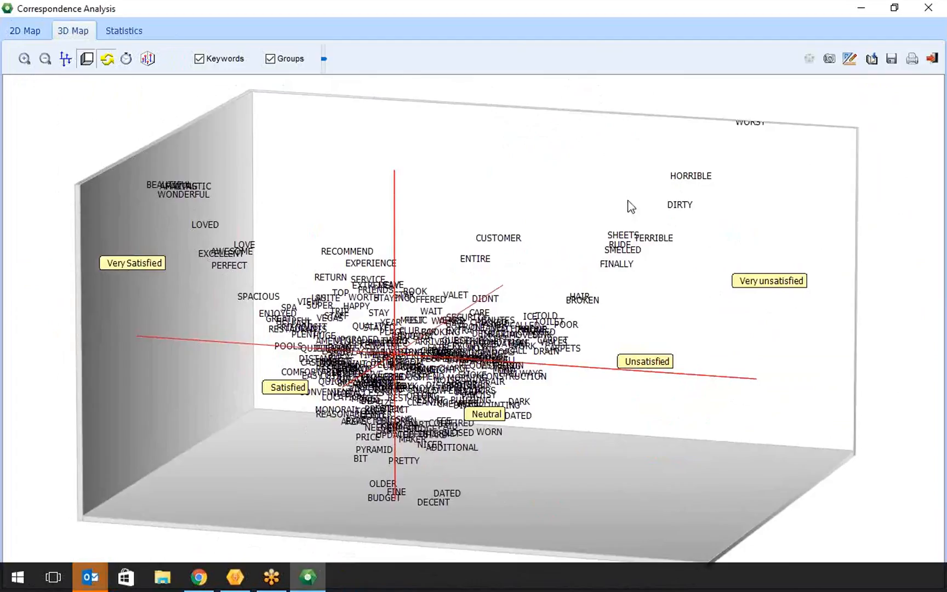
pyautogui.click(932, 10)
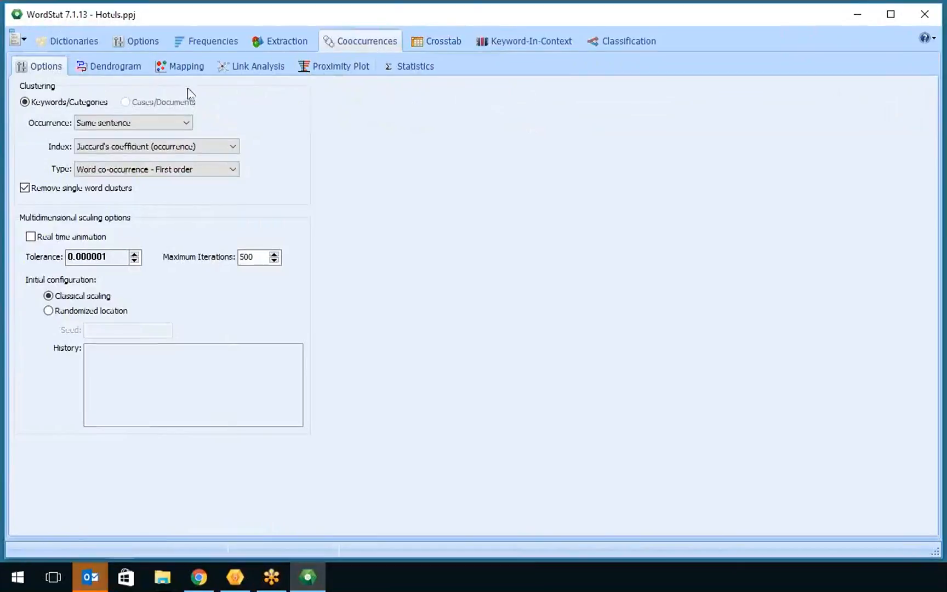
# Step: Extract phrases of 2 to 5 words with a minimum frequency of 10
pyautogui.click(433, 41)
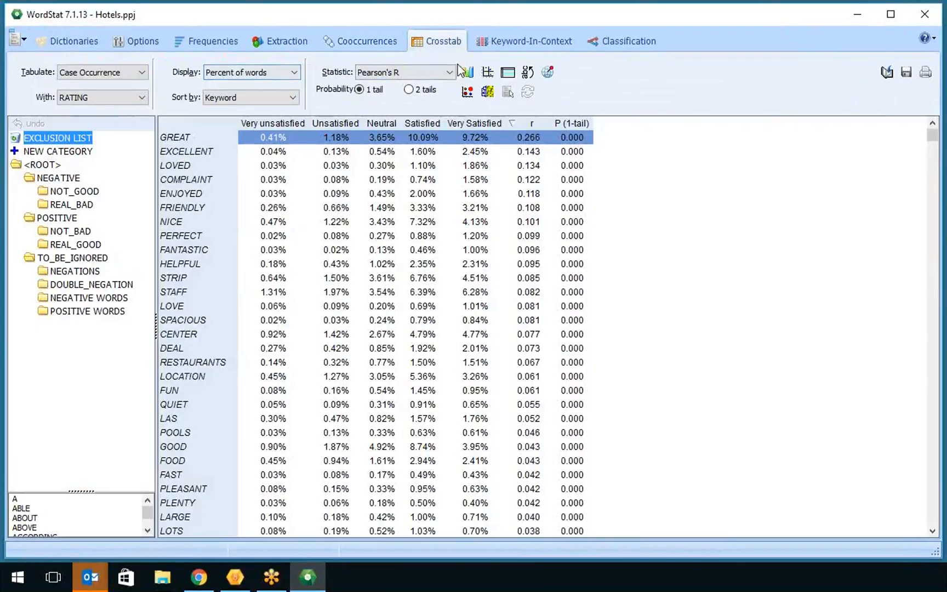
pyautogui.click(296, 40)
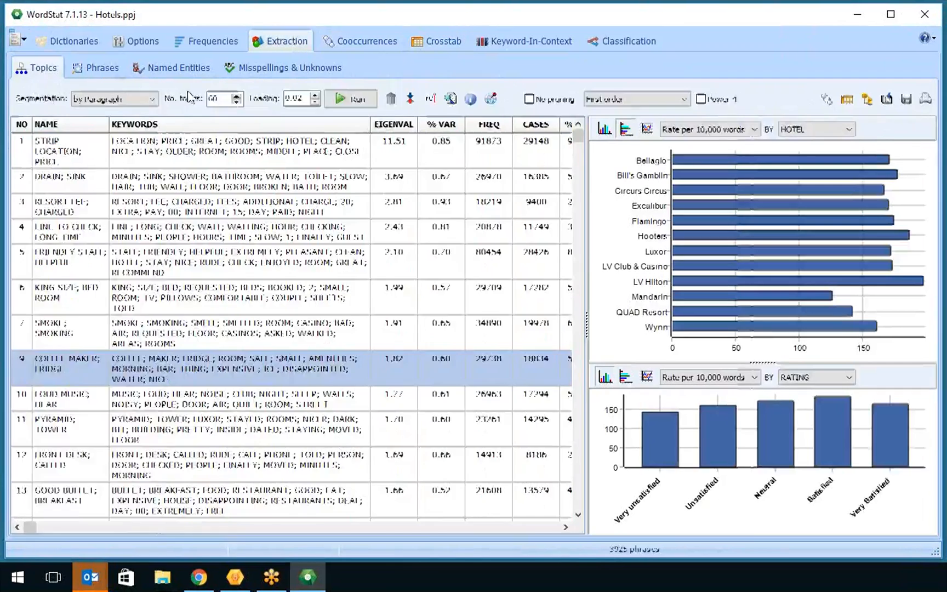
pyautogui.click(118, 76)
pyautogui.click(311, 102)
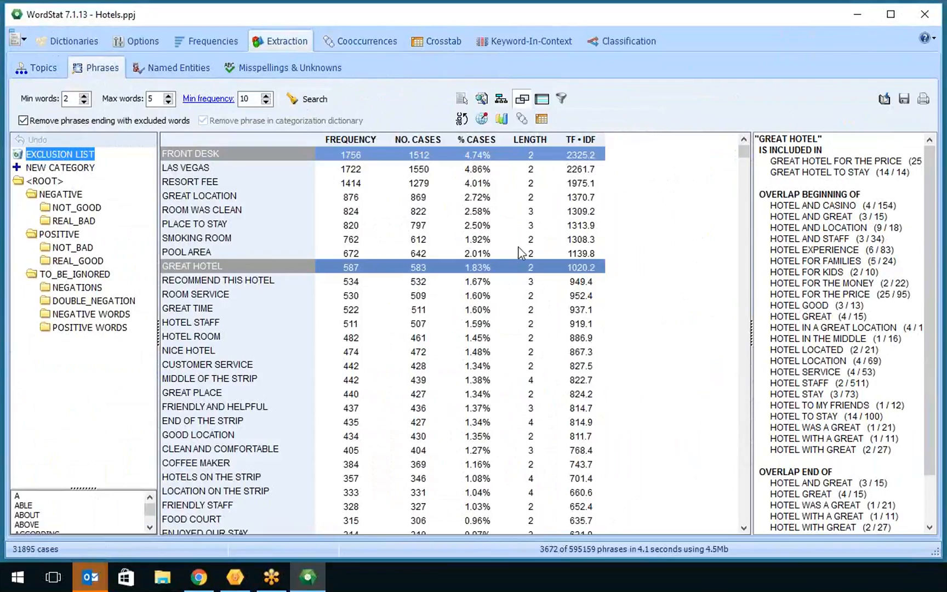
# Step: Crosstabulate the extracted phrases, keeping a maximum of 100 items based on TF*IDF
pyautogui.click(542, 119)
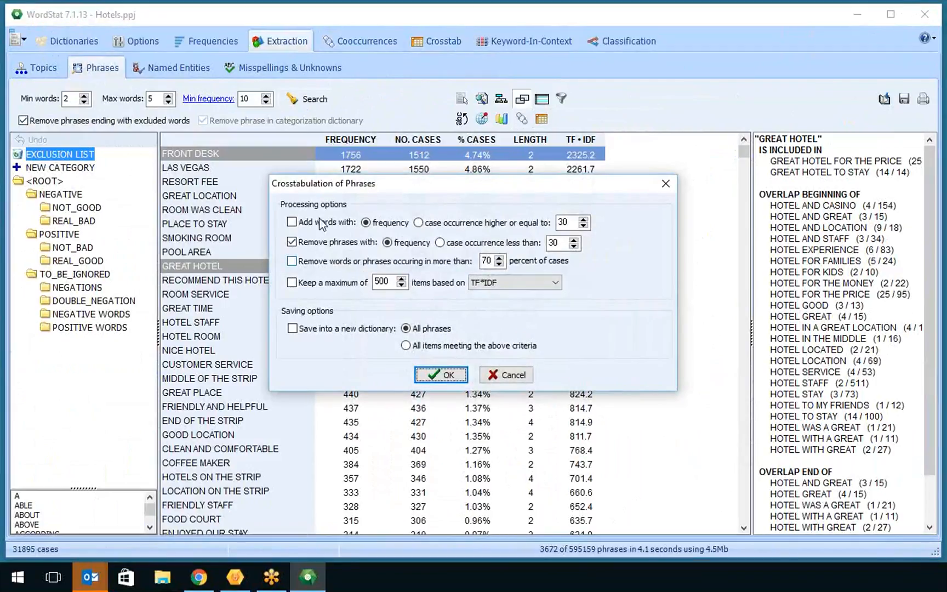
pyautogui.click(309, 283)
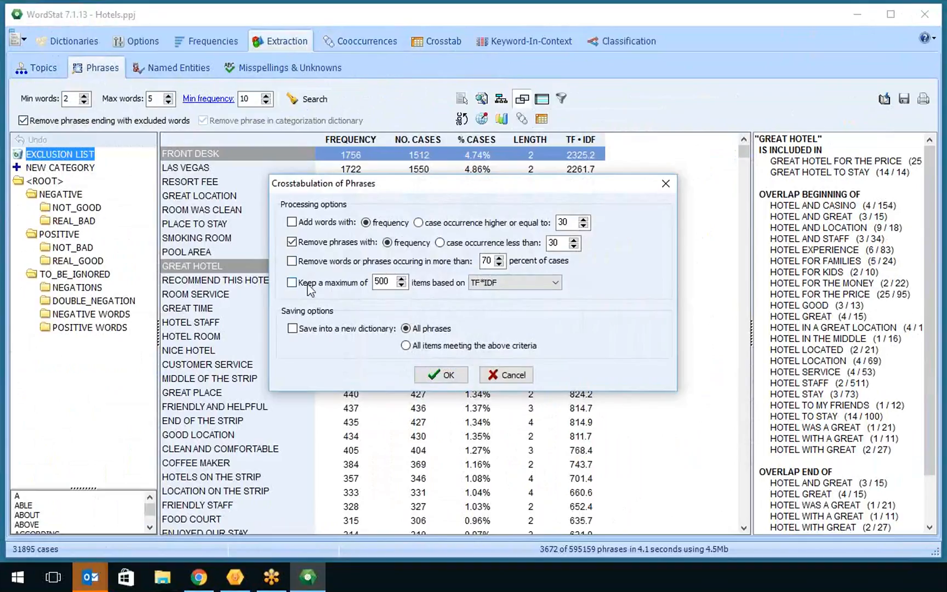
pyautogui.doubleClick(382, 282)
pyautogui.write('100')
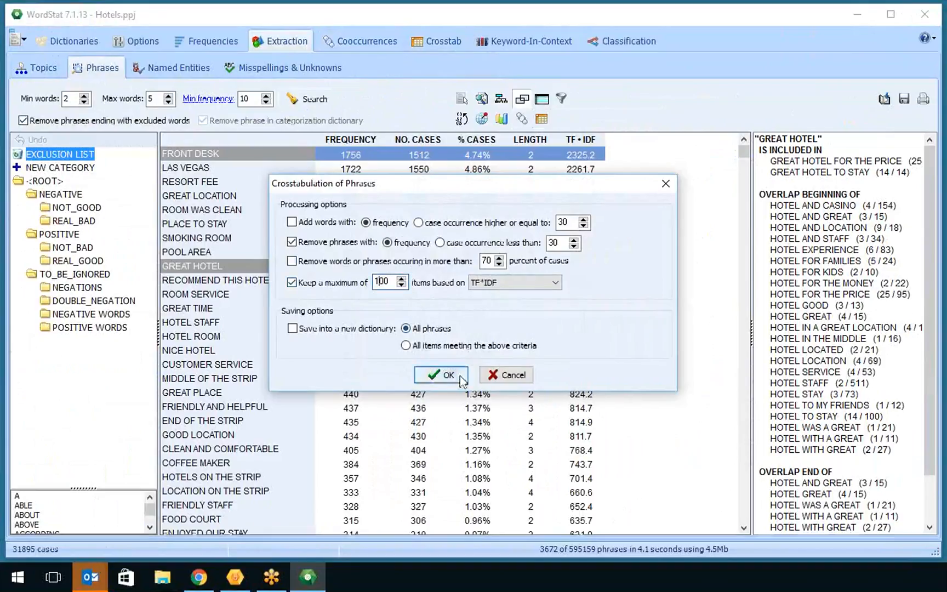
pyautogui.click(459, 376)
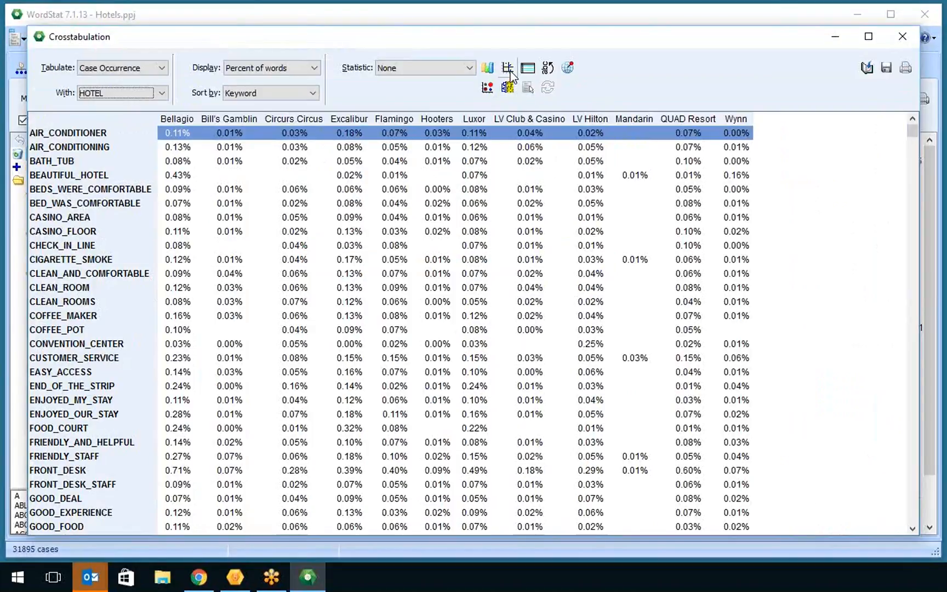
# Step: Examine the full-screen 2D and rotated 3D correspondence maps of phrases and hotels, and close them with the crosstabulation
pyautogui.click(510, 71)
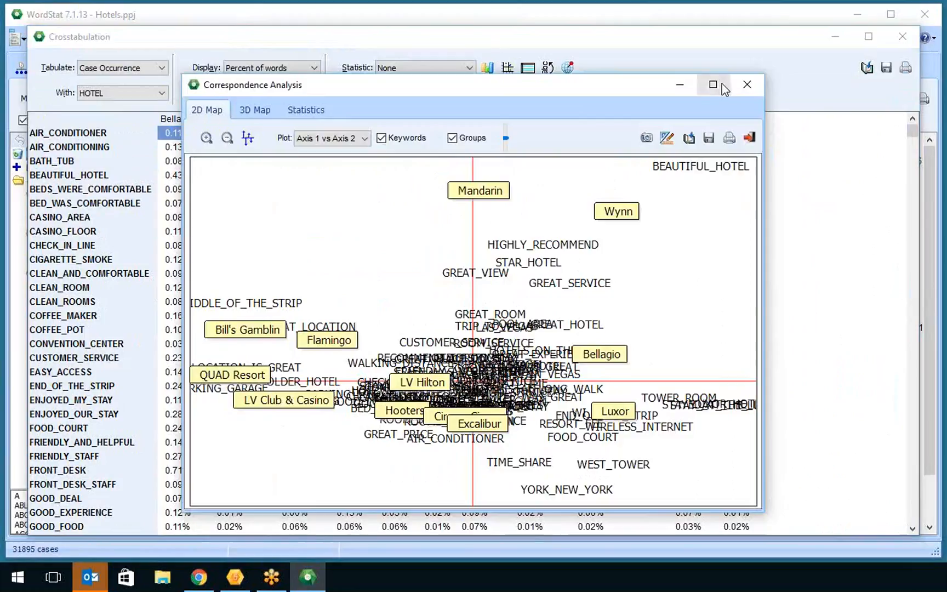
pyautogui.click(720, 84)
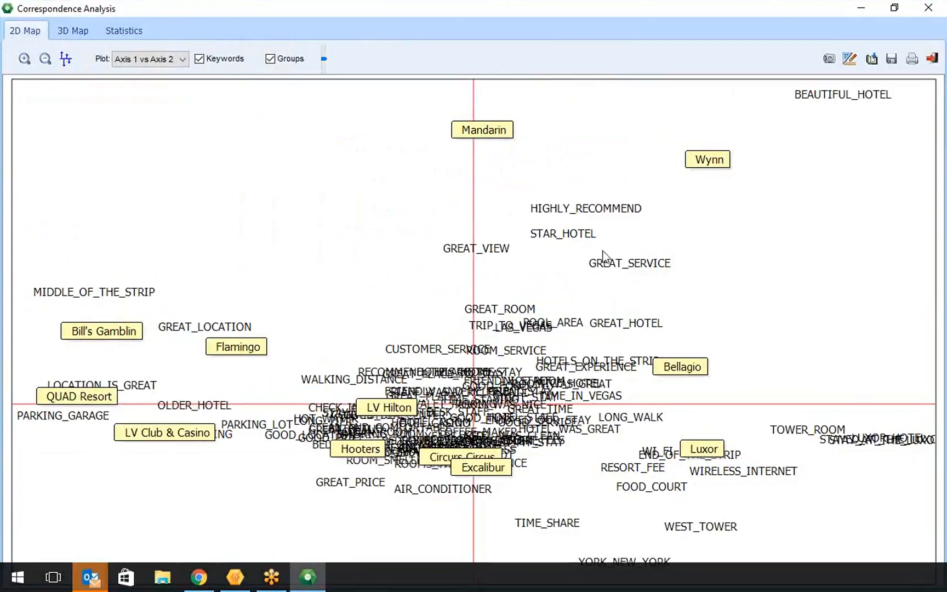
pyautogui.click(77, 31)
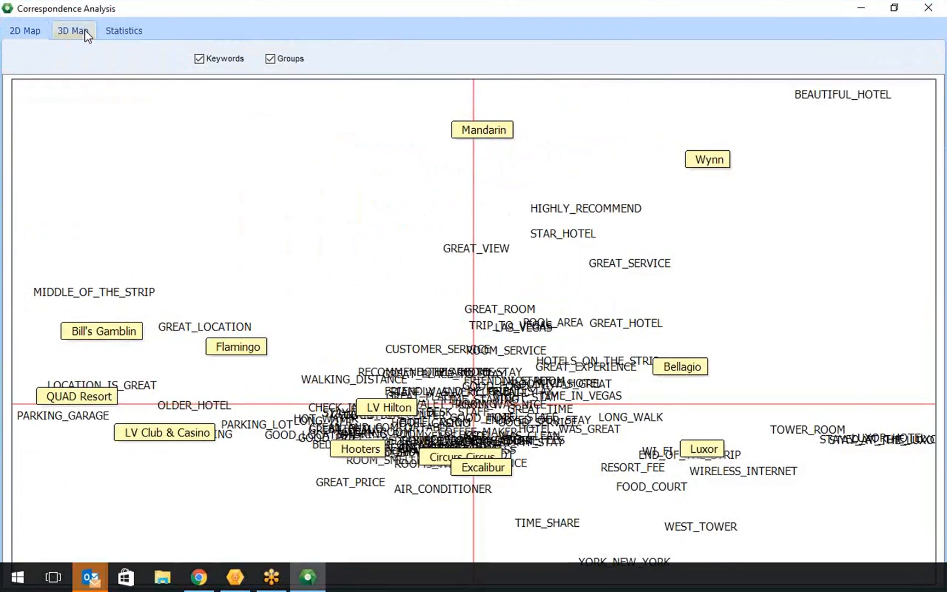
pyautogui.moveTo(683, 265); pyautogui.dragTo(433, 314)
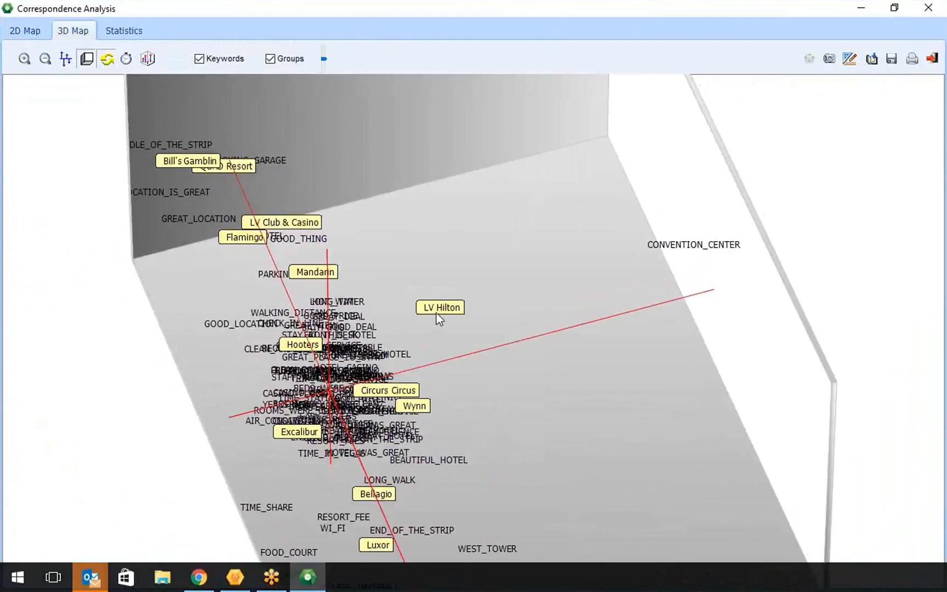
pyautogui.moveTo(455, 461); pyautogui.dragTo(693, 473)
pyautogui.moveTo(600, 511); pyautogui.dragTo(649, 513)
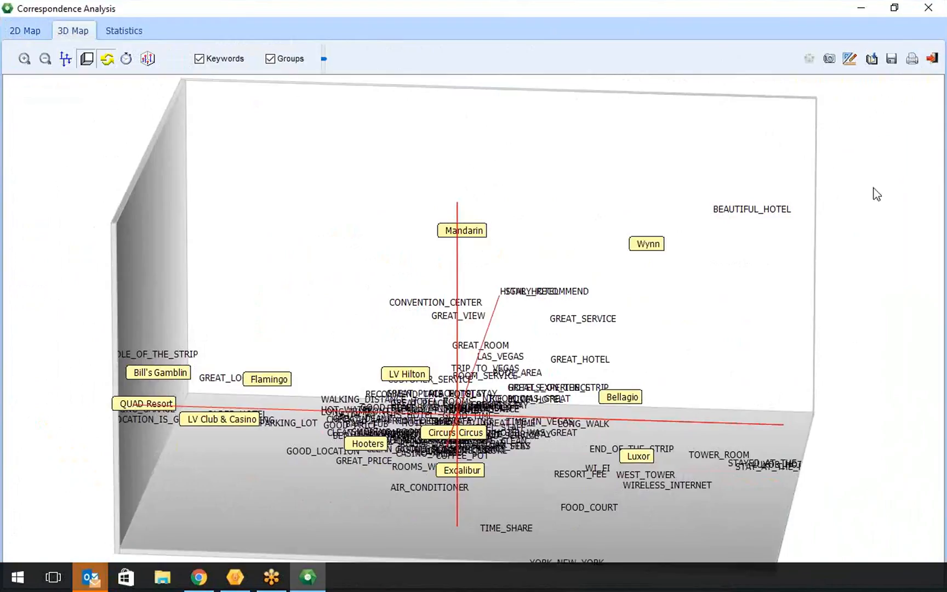
pyautogui.click(932, 58)
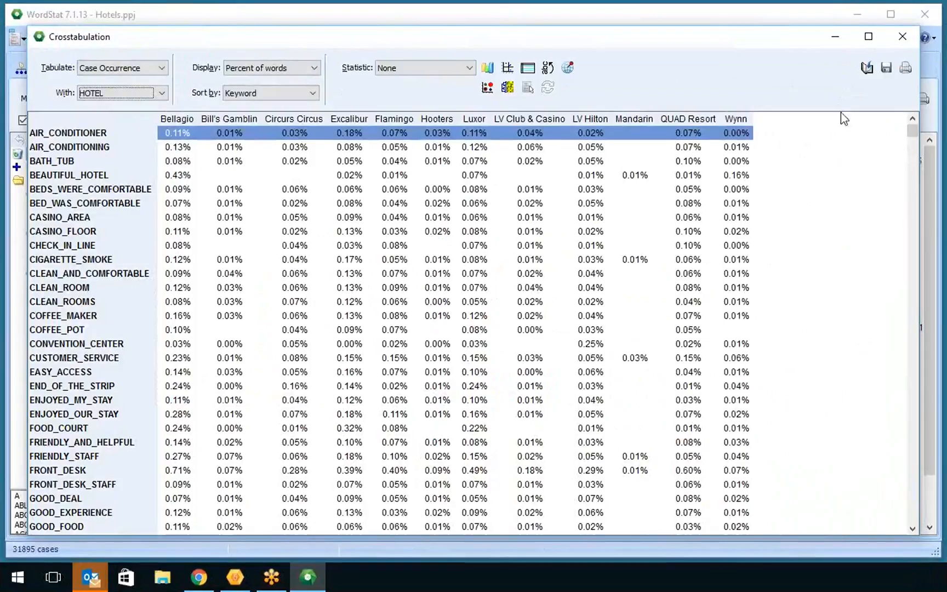
pyautogui.click(904, 34)
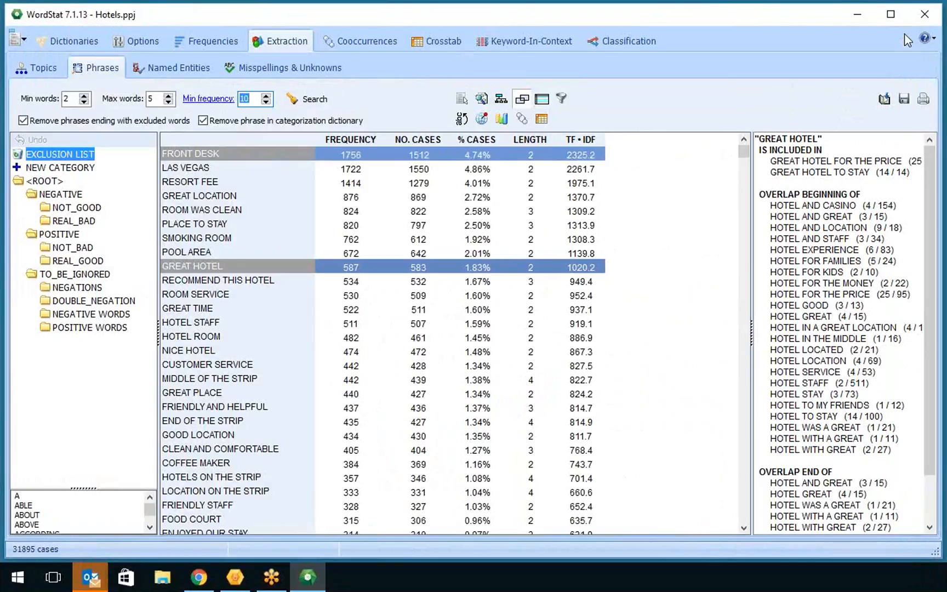
# Step: Load the Hotel2_b.cat categorization dictionary in place of the sentiment dictionary
pyautogui.click(41, 67)
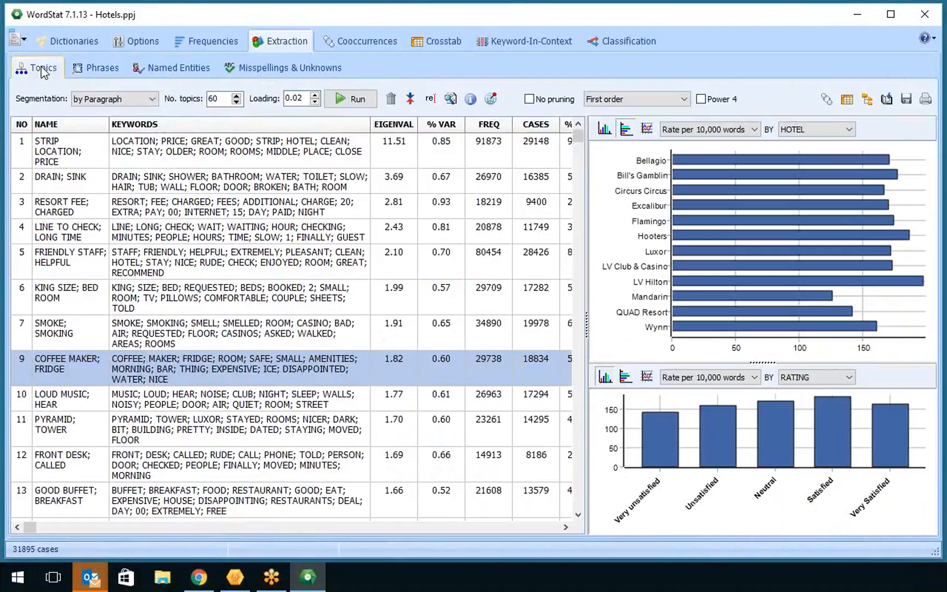
pyautogui.click(85, 52)
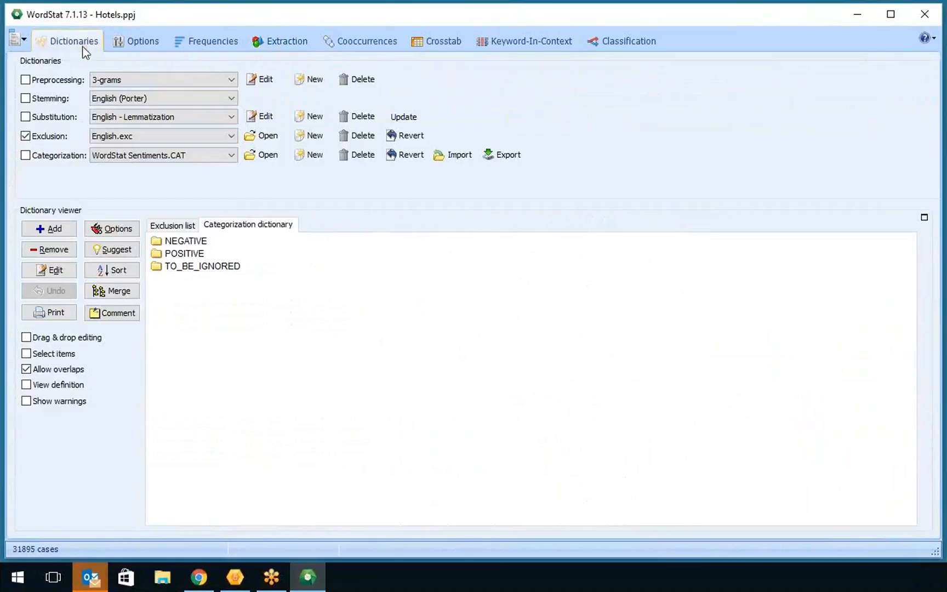
pyautogui.click(226, 158)
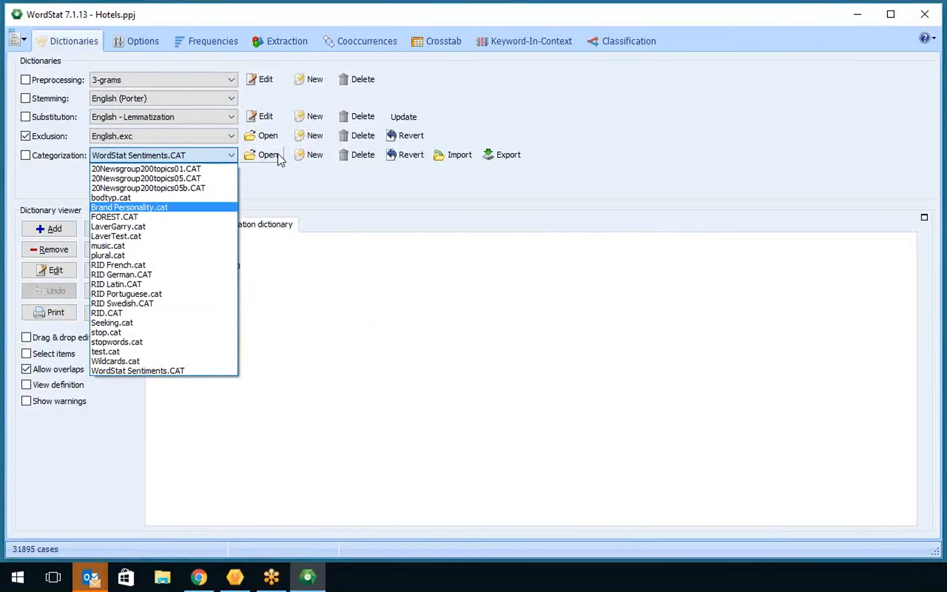
pyautogui.click(263, 156)
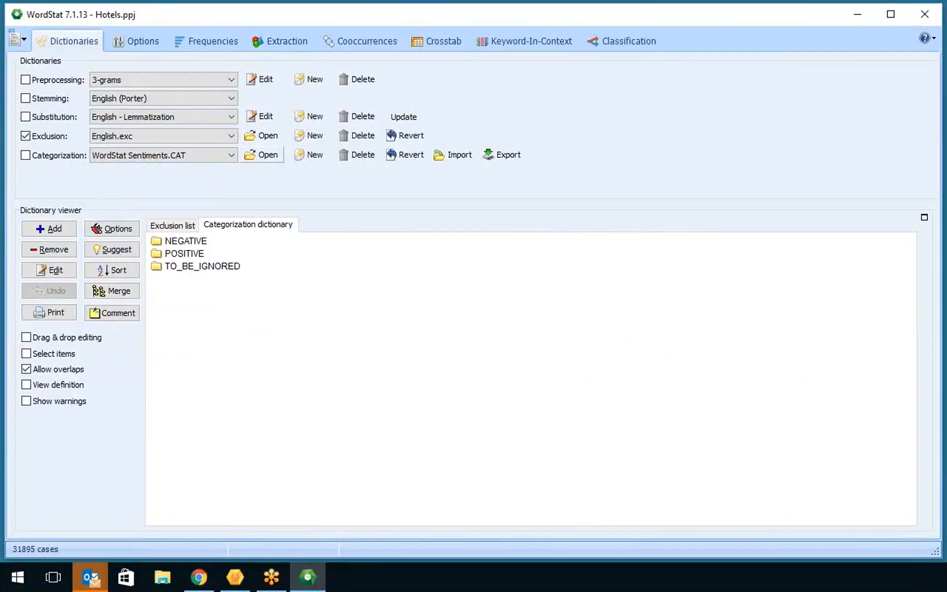
pyautogui.click(414, 322)
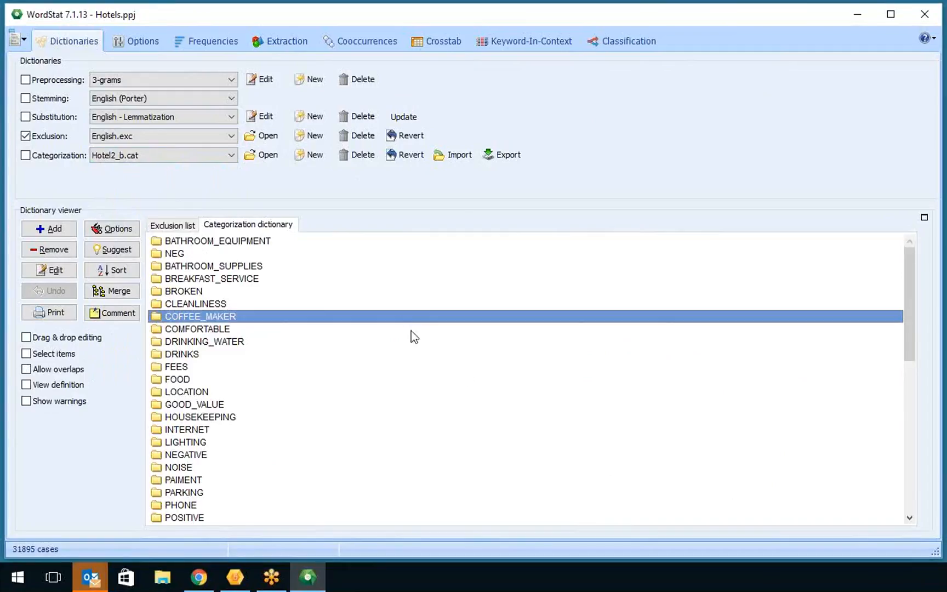
# Step: Examine the dictionary entries in the BROKEN category and in the CLEAN and DIRTY subcategories of CLEANLINESS
pyautogui.doubleClick(242, 305)
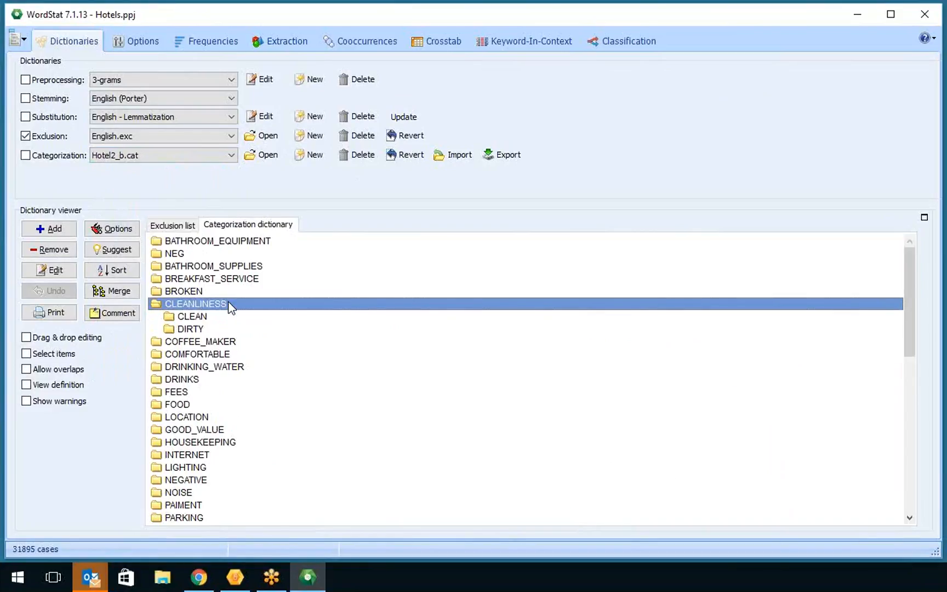
pyautogui.doubleClick(197, 292)
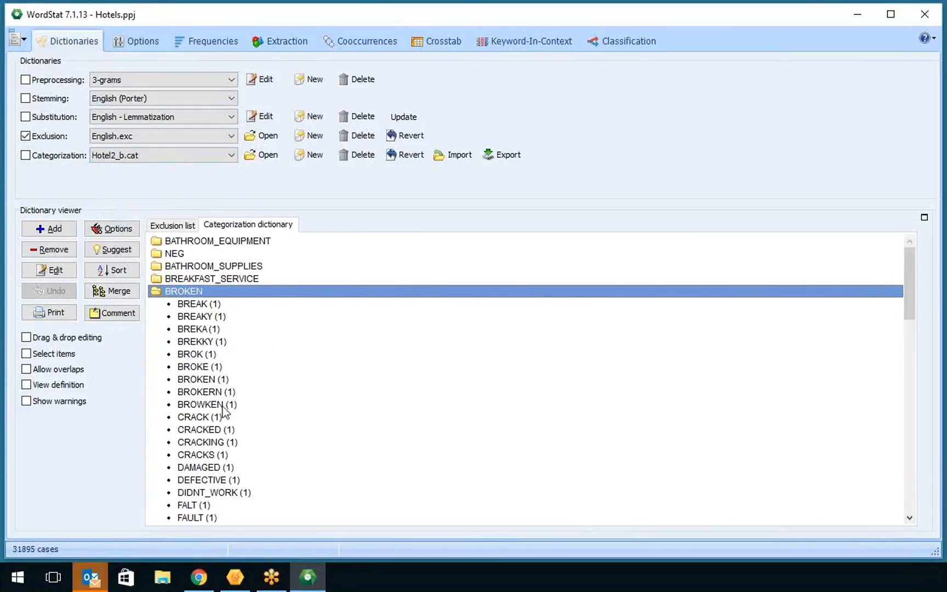
pyautogui.scroll(-8, 261, 455)
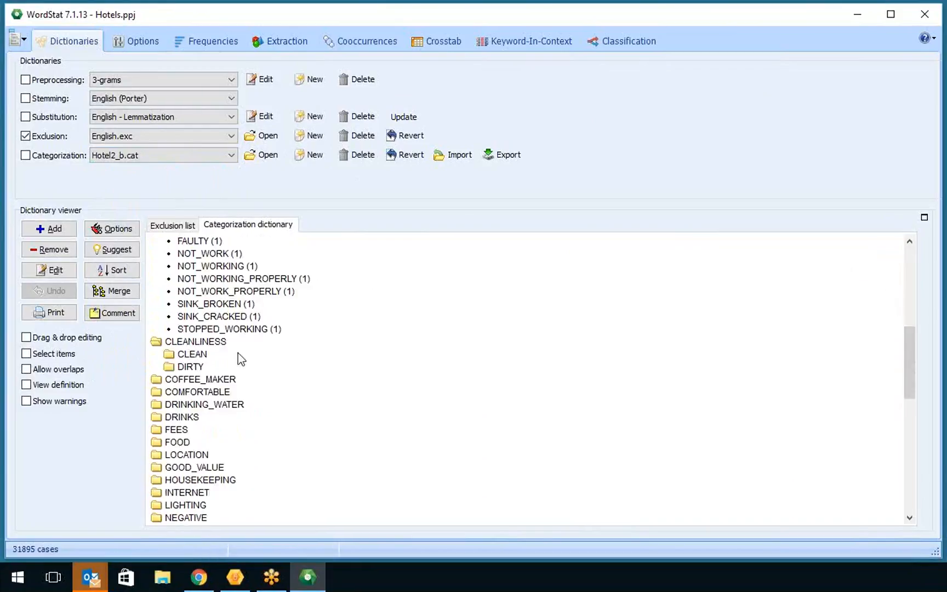
pyautogui.click(200, 354)
pyautogui.doubleClick(200, 354)
pyautogui.scroll(-12, 337, 383)
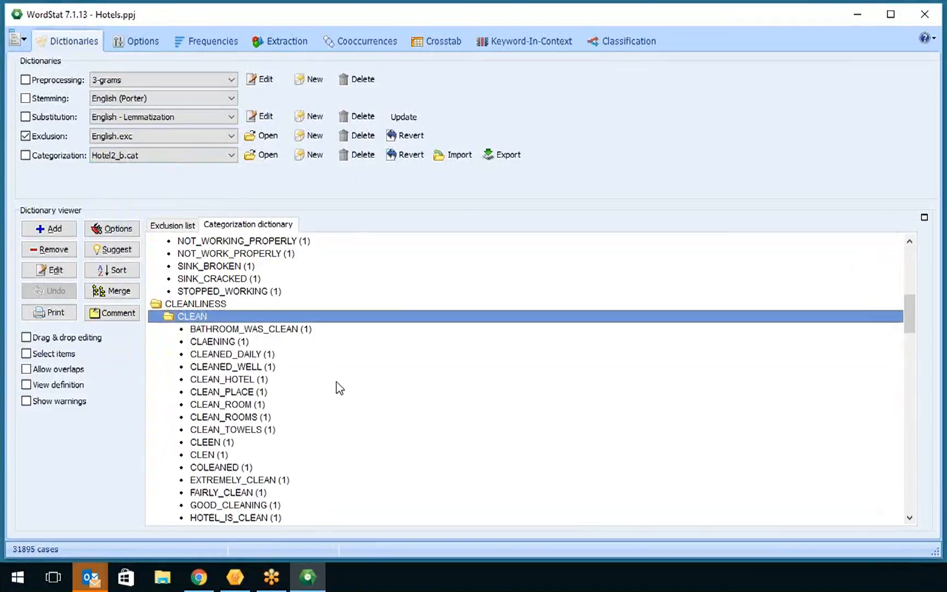
pyautogui.scroll(-5, 338, 389)
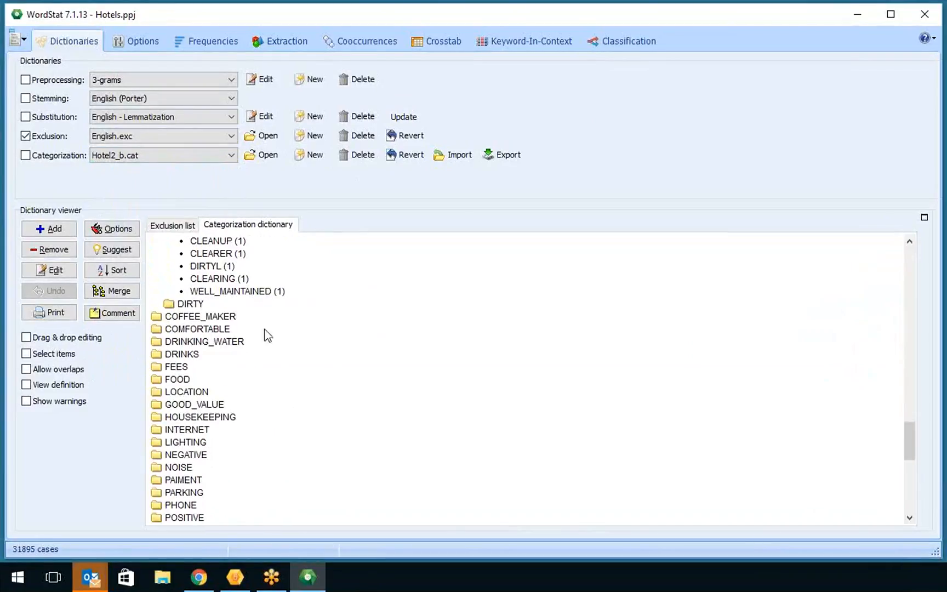
pyautogui.doubleClick(192, 305)
pyautogui.scroll(-2, 426, 408)
pyautogui.scroll(-13, 429, 415)
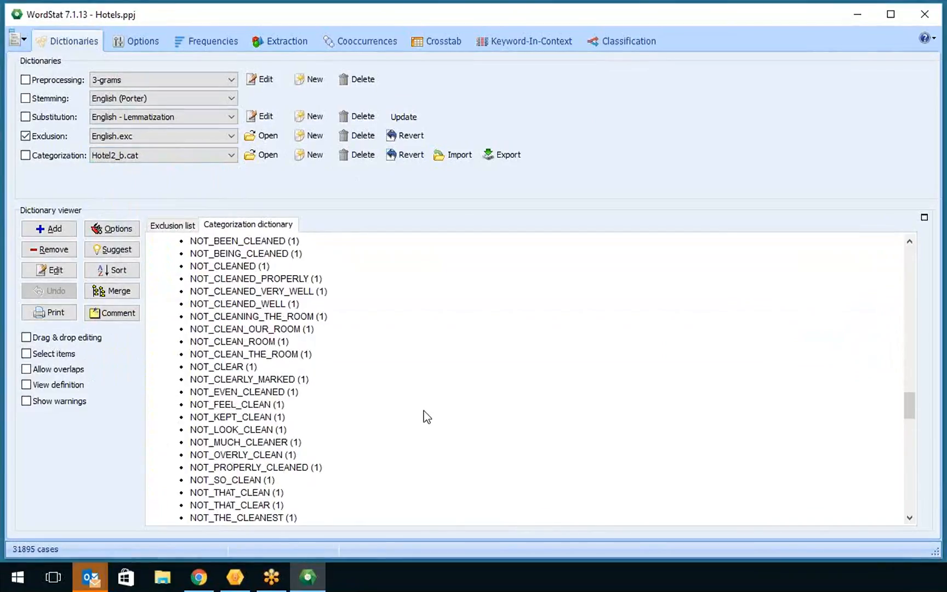
pyautogui.scroll(3, 430, 411)
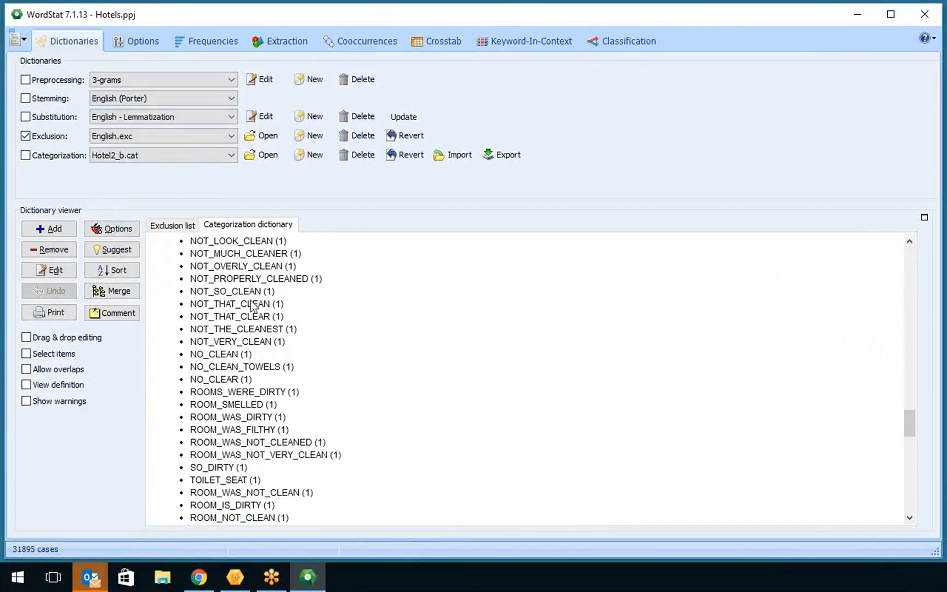
# Step: Enable categorization with the Hotel2_b.cat dictionary
pyautogui.click(68, 158)
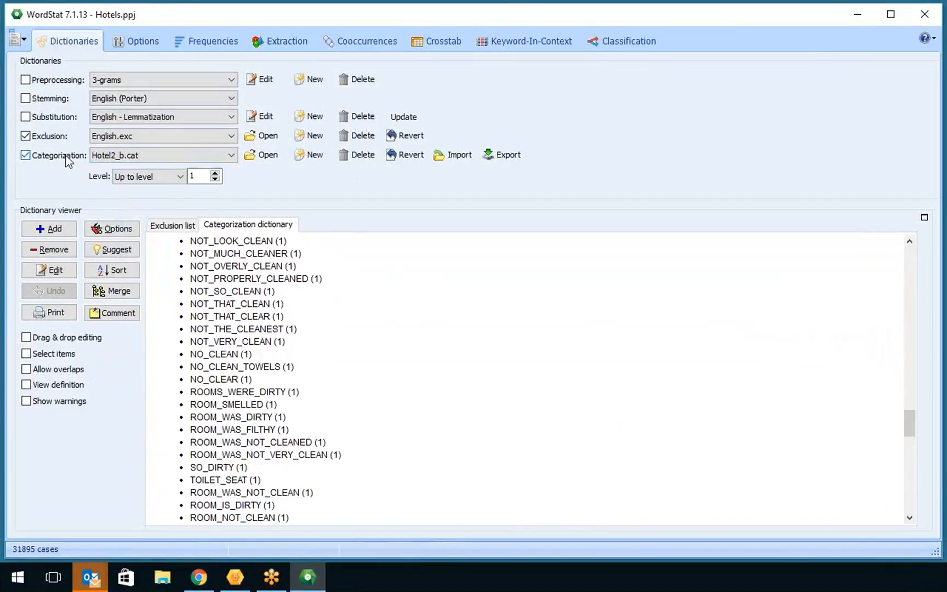
# Step: Turn off the English.exc exclusion list and recompute the frequencies with the Hotel2_b.cat categorization dictionary
pyautogui.click(42, 134)
pyautogui.scroll(9, 480, 362)
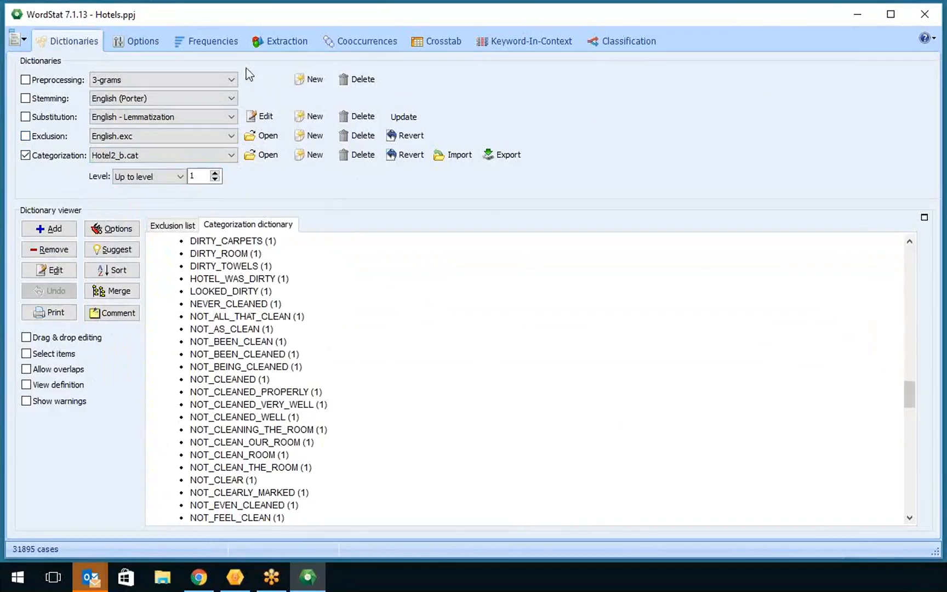
pyautogui.click(227, 45)
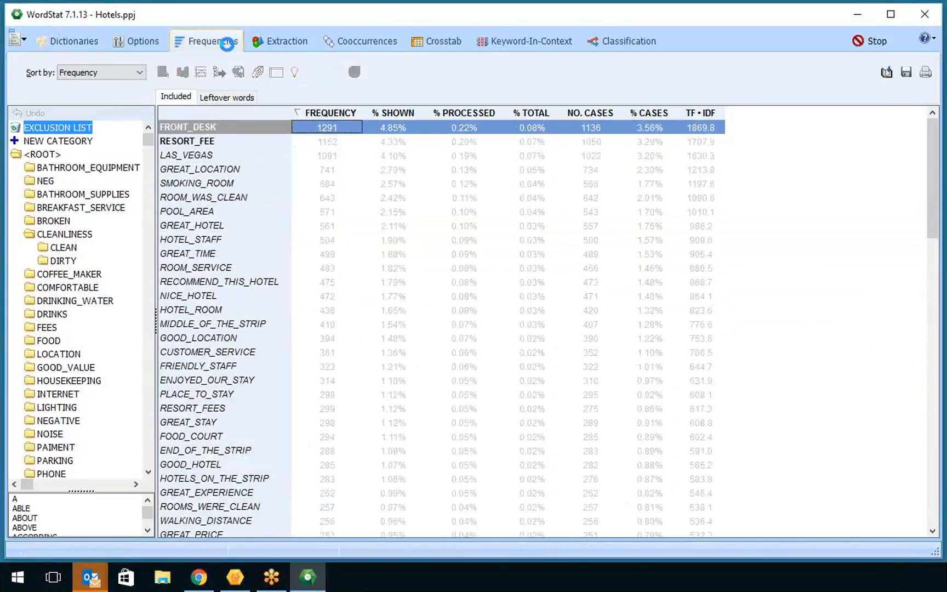
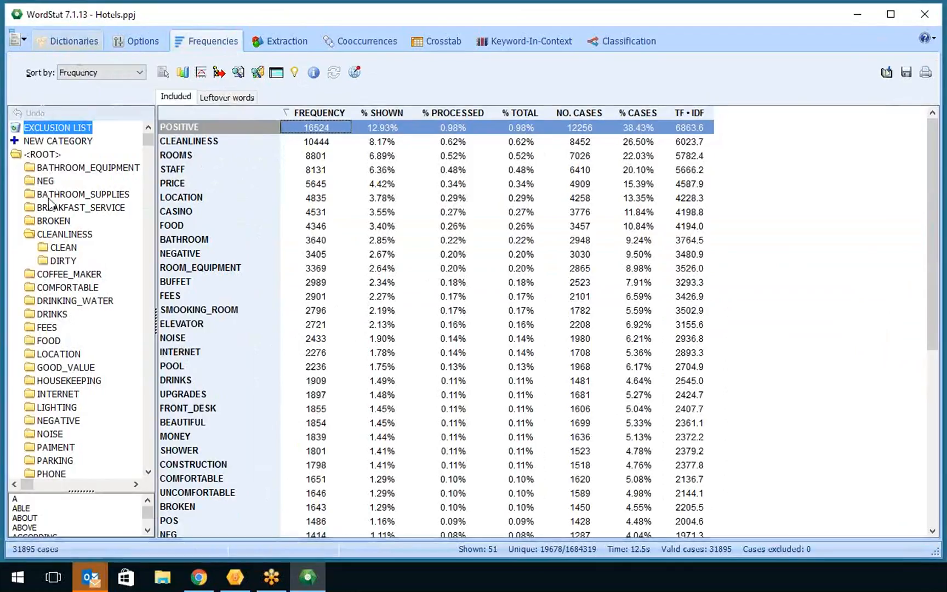
pyautogui.click(70, 44)
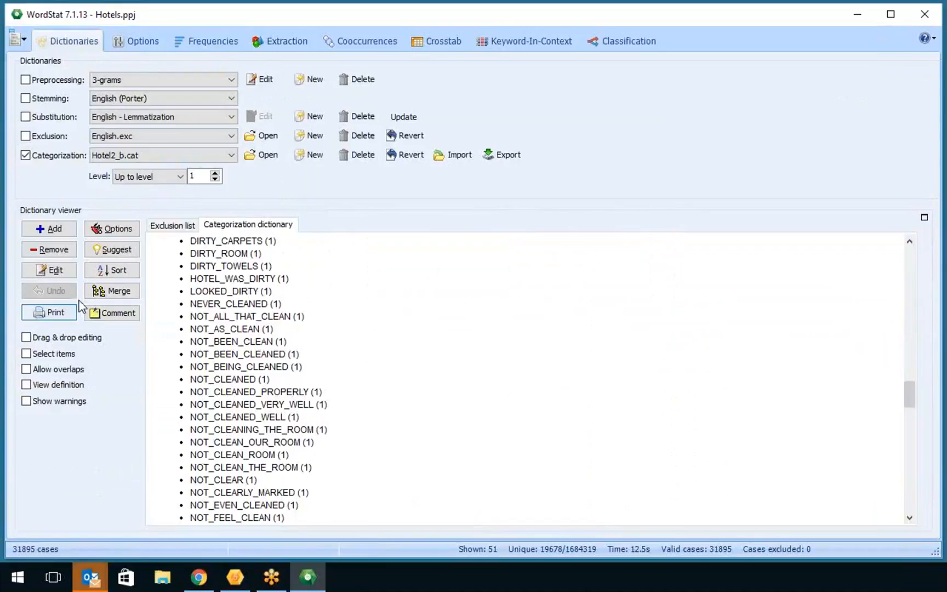
pyautogui.scroll(1, 226, 236)
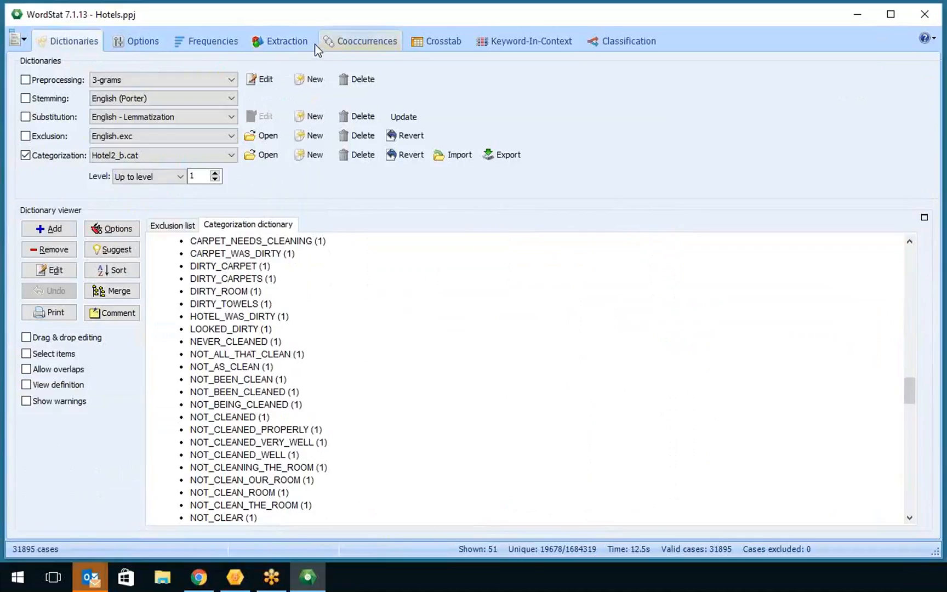
pyautogui.click(354, 44)
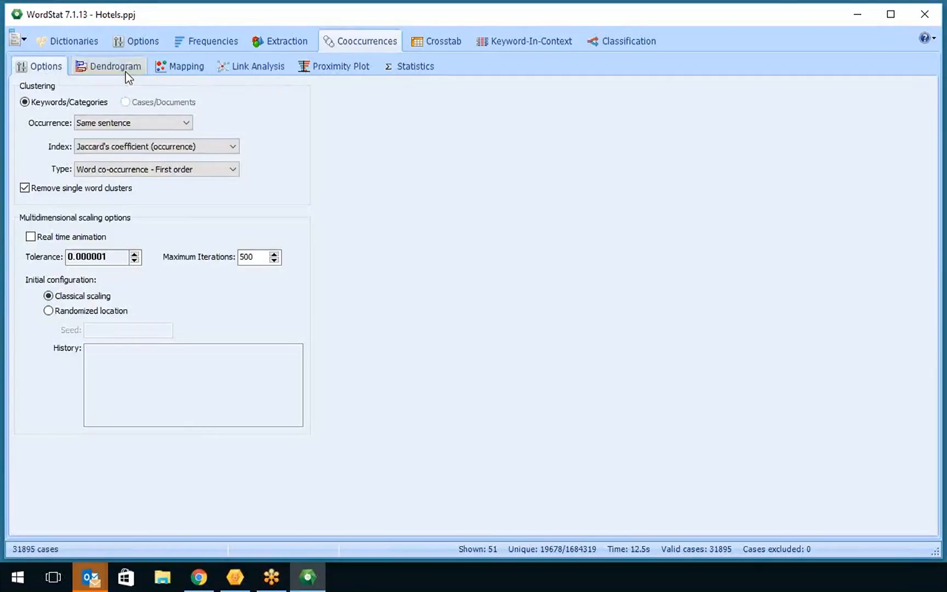
pyautogui.click(227, 42)
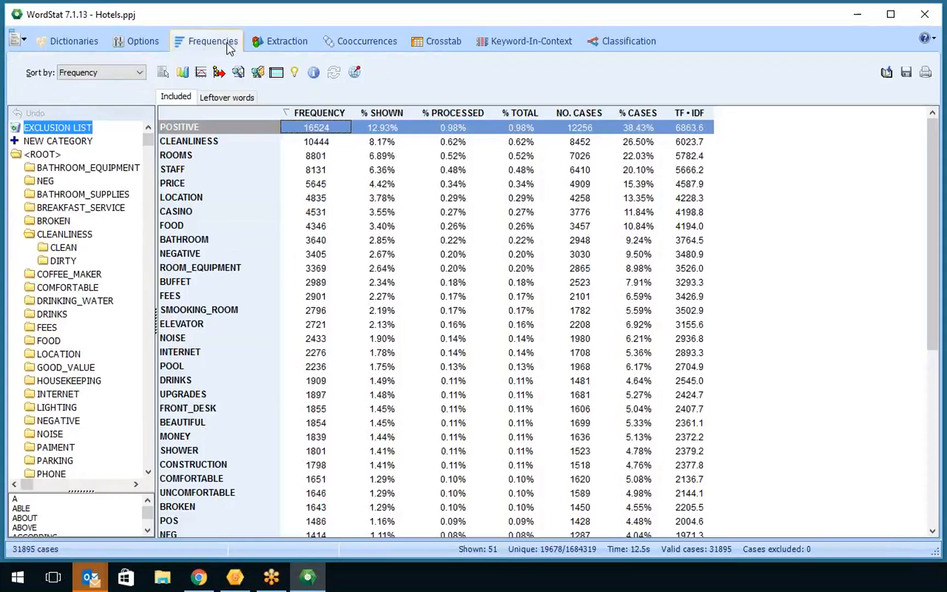
# Step: Review the extracted phrases and examine the phrases overlapping RESORT FEE alongside the existing dictionary categories
pyautogui.click(294, 44)
pyautogui.click(106, 73)
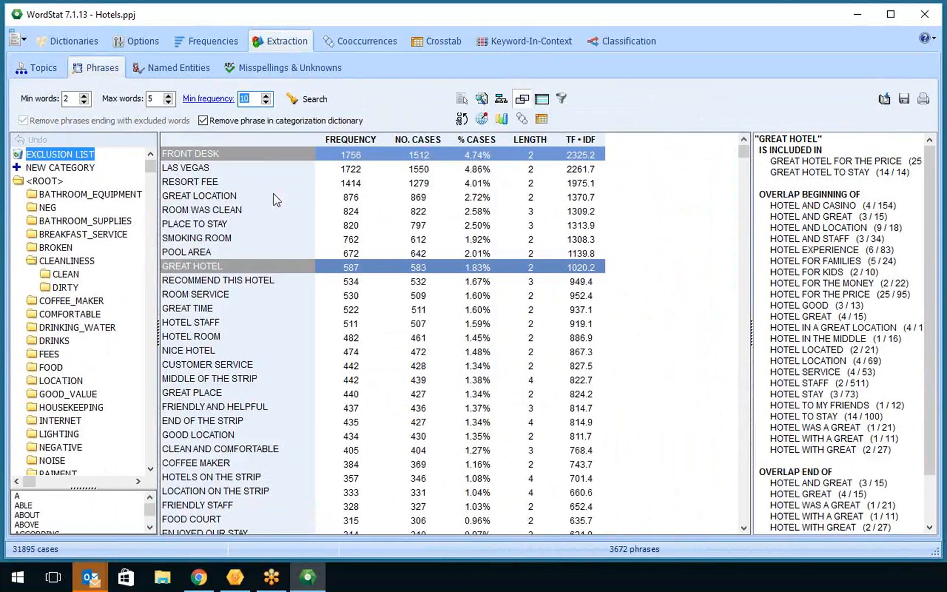
pyautogui.click(211, 184)
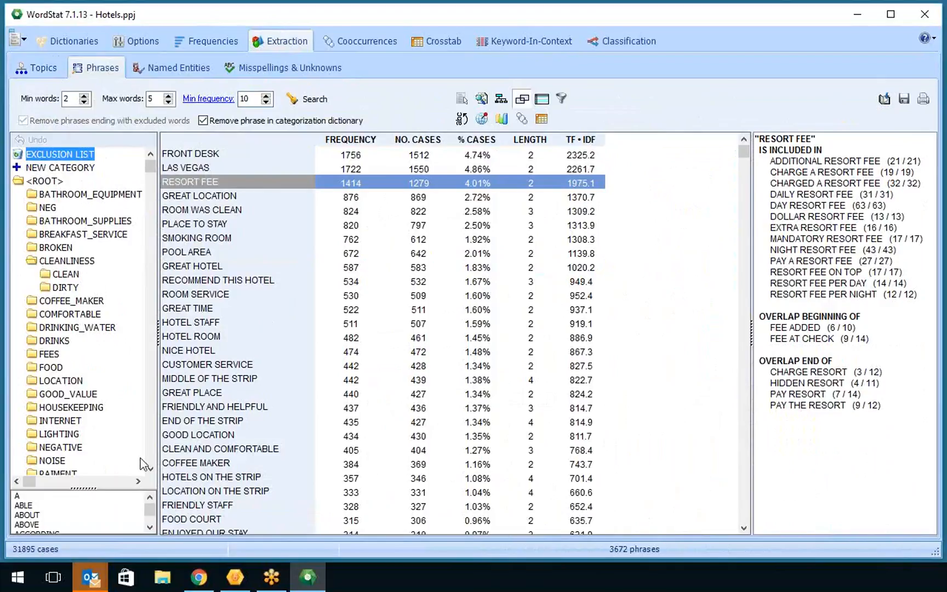
pyautogui.click(151, 469)
pyautogui.click(151, 470)
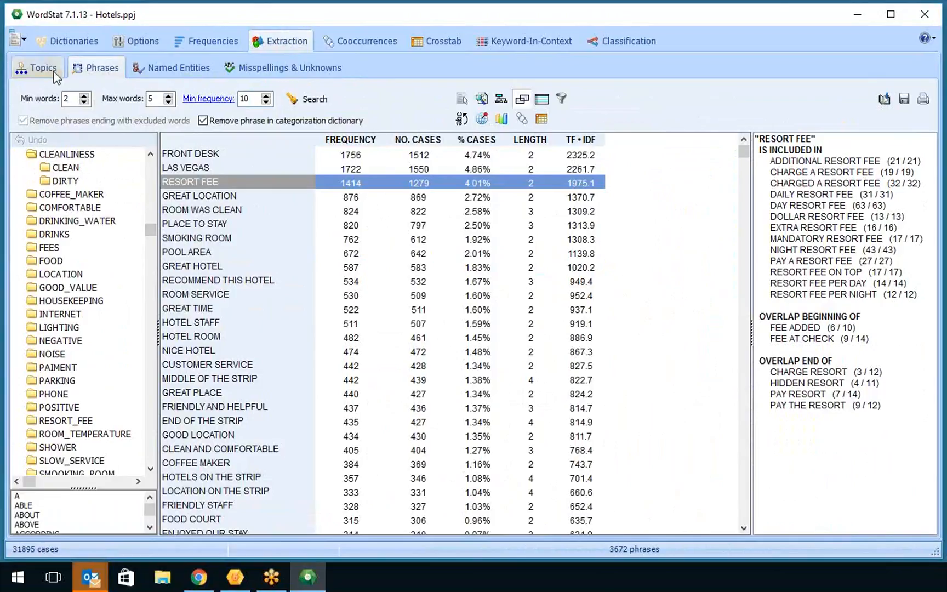
# Step: Check the leftover words, turn the English.exc exclusion list back on and list the leftover words again
pyautogui.click(222, 44)
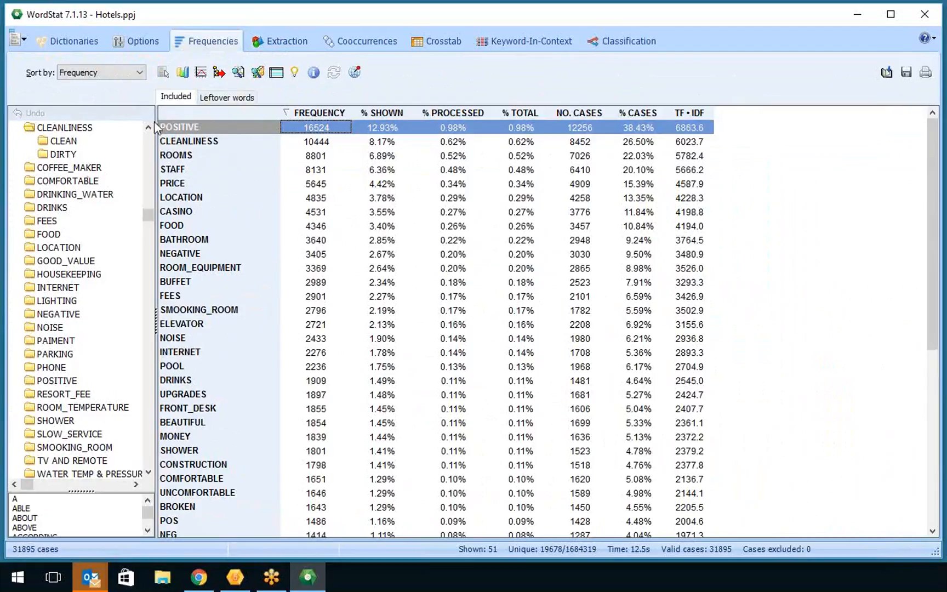
pyautogui.click(232, 97)
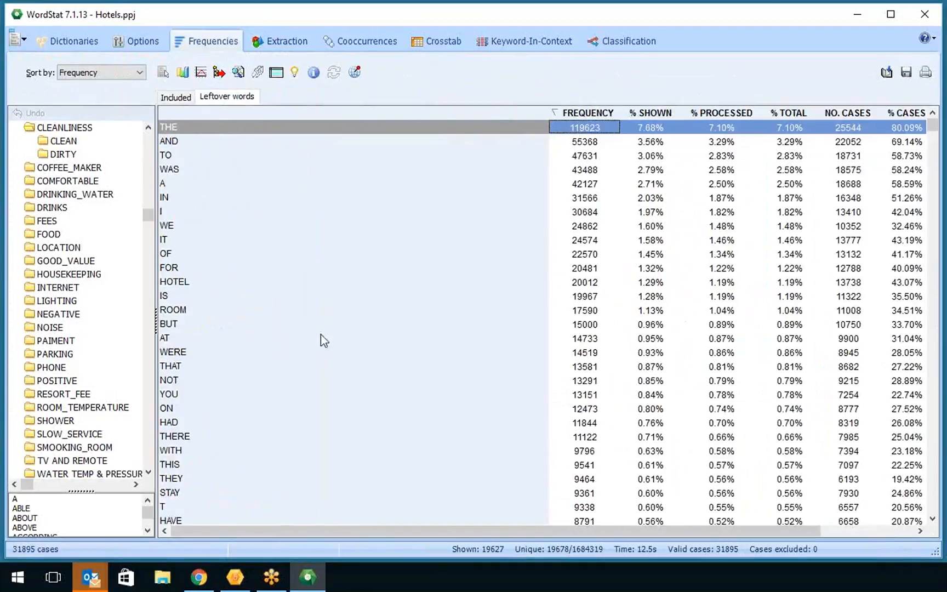
pyautogui.click(97, 44)
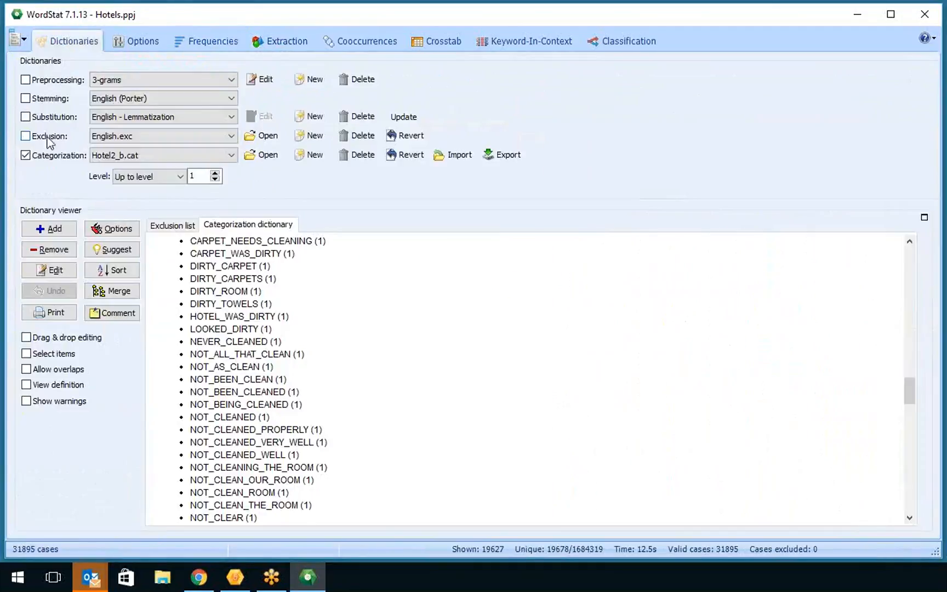
pyautogui.click(223, 44)
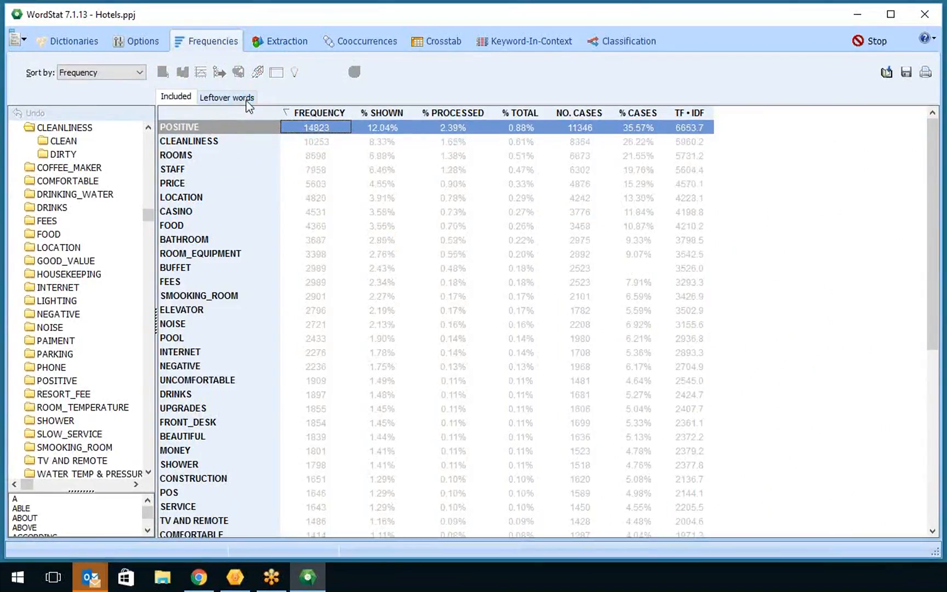
pyautogui.click(246, 98)
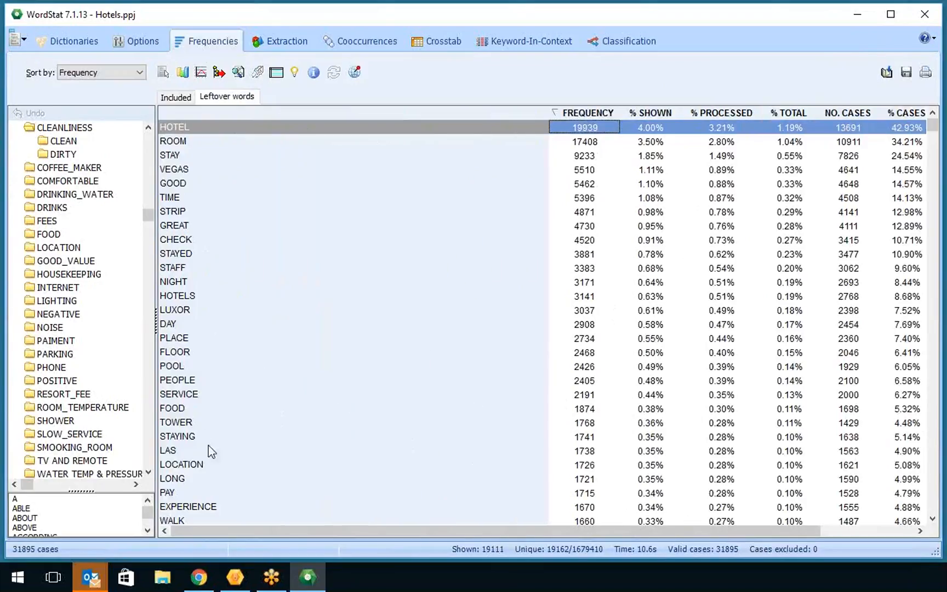
# Step: Narrow the leftover word column and display the suggested synonyms and related words for LOCATION, LONG and FOOD
pyautogui.click(204, 464)
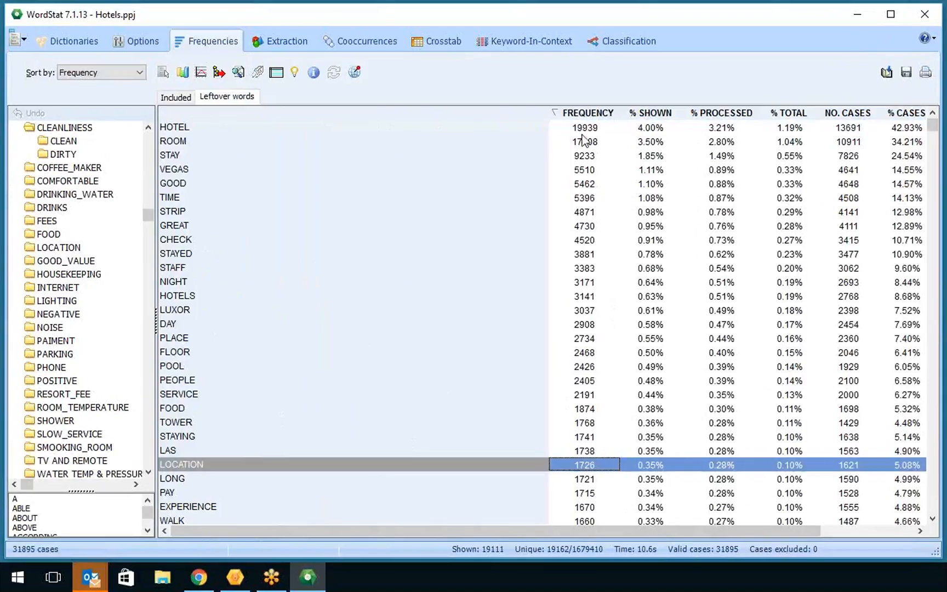
pyautogui.moveTo(551, 117); pyautogui.dragTo(285, 117)
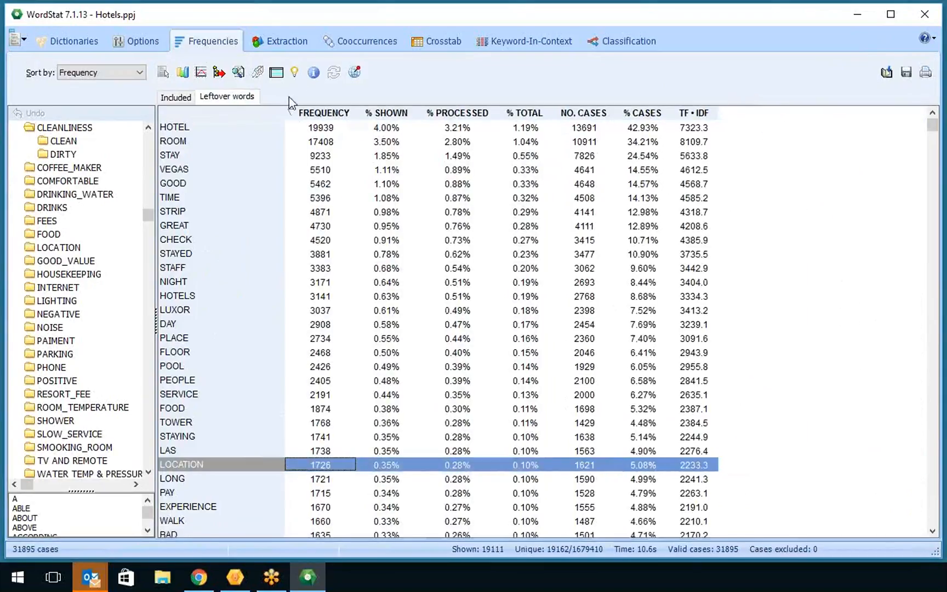
pyautogui.click(294, 72)
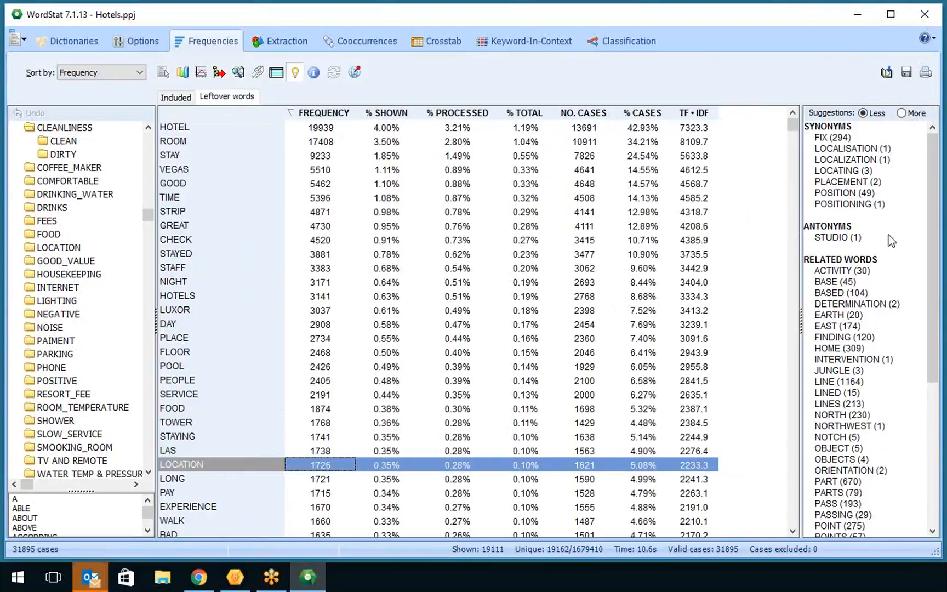
pyautogui.moveTo(937, 197); pyautogui.dragTo(932, 431)
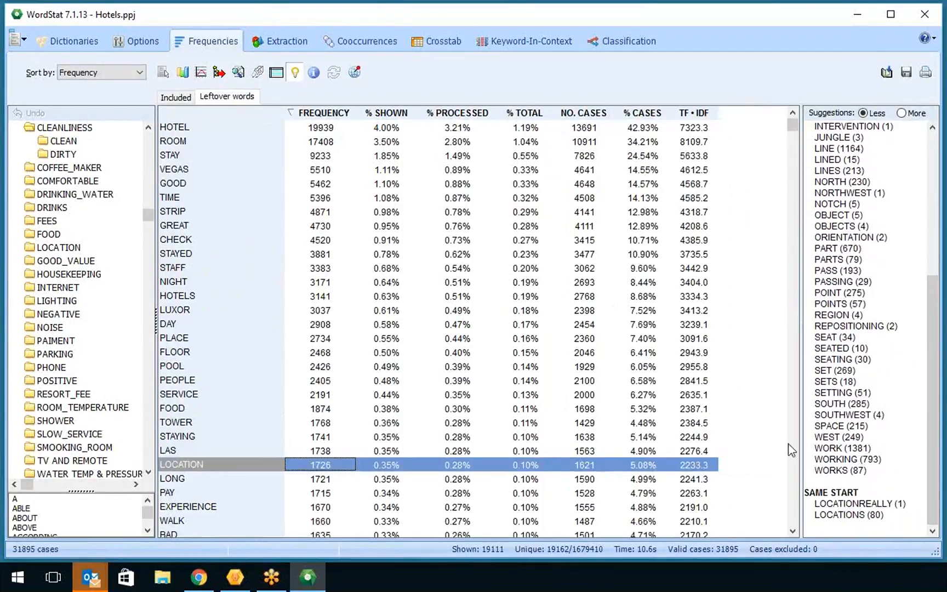
pyautogui.click(344, 480)
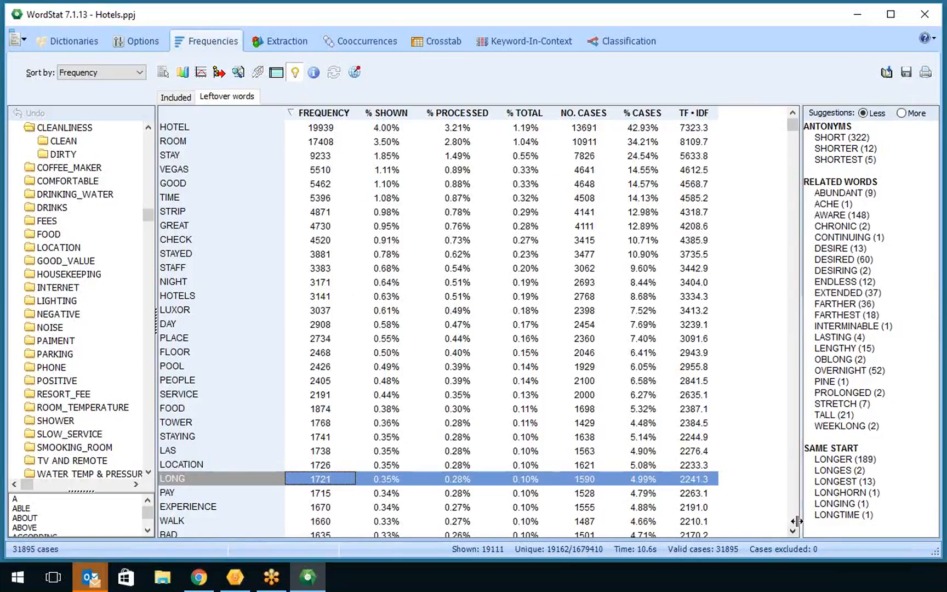
pyautogui.click(231, 410)
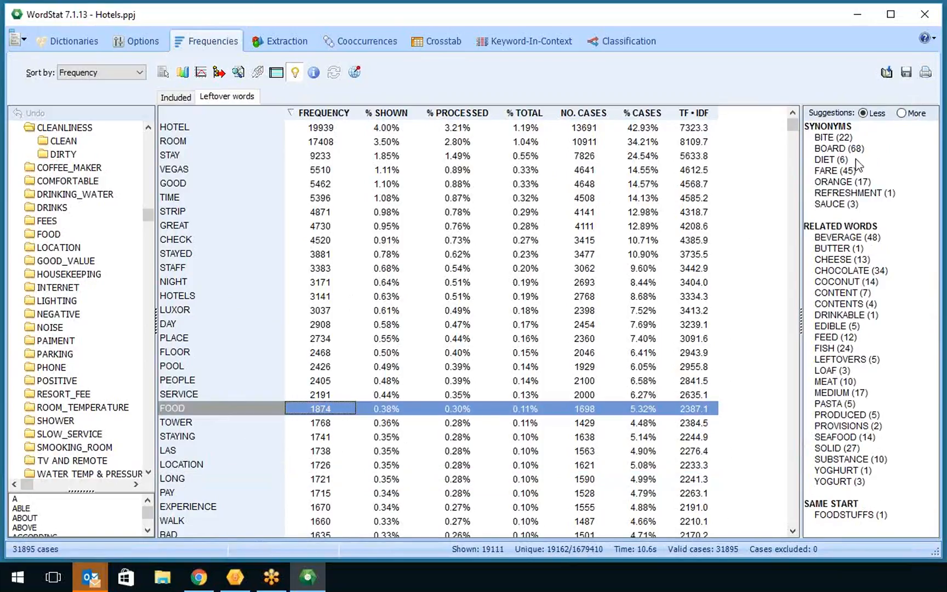
# Step: Try to move FOOD's suggestions ORANGE, REFRESHMENT, SAUCE, BEVERAGE, BUTTER, CHEESE, CHOCOLATE, COCONUT, FISH and FOODSTUFFS into the category tree
pyautogui.click(866, 183)
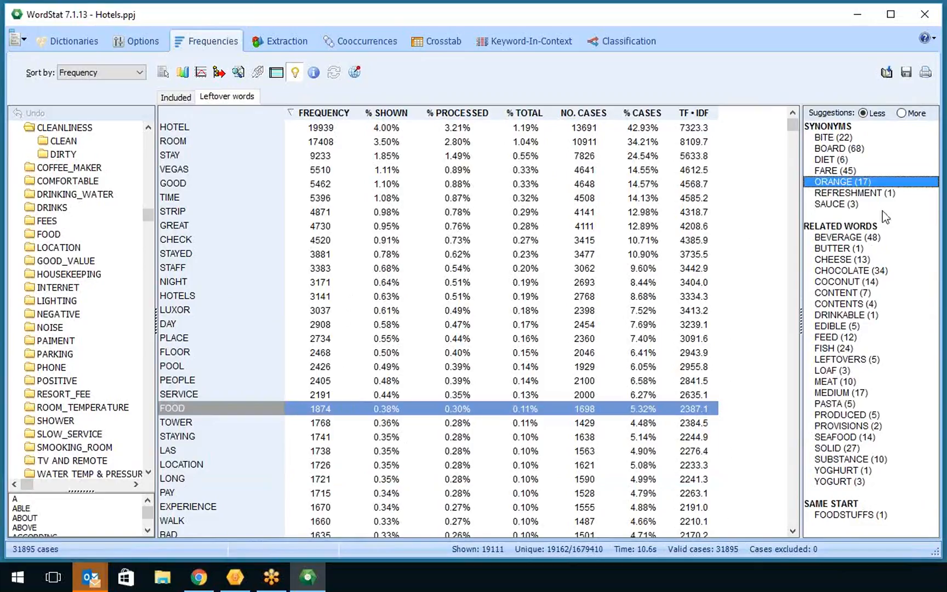
pyautogui.keyDown('ctrl'); pyautogui.click(866, 193); pyautogui.keyUp('ctrl')
pyautogui.keyDown('ctrl'); pyautogui.click(842, 205); pyautogui.keyUp('ctrl')
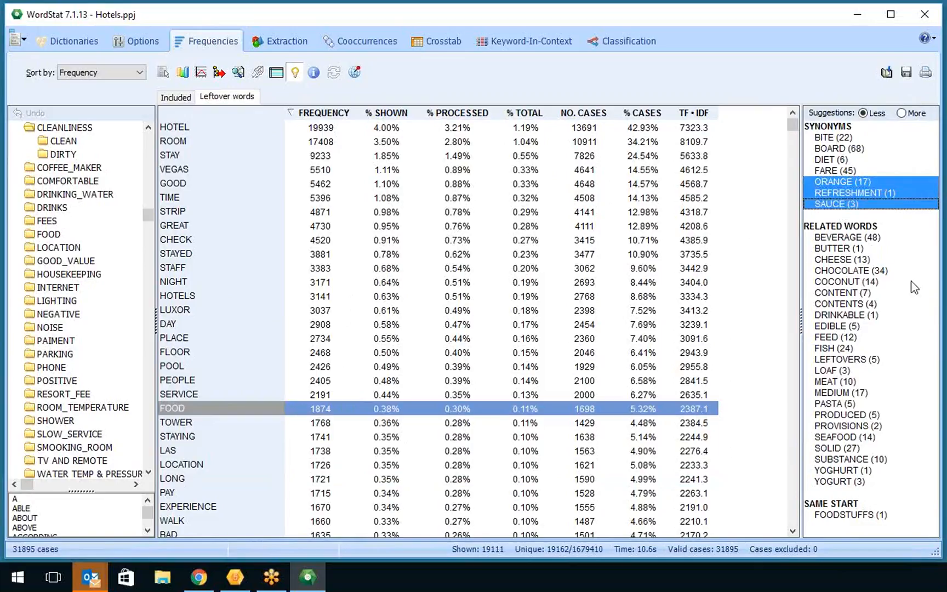
pyautogui.keyDown('ctrl'); pyautogui.click(844, 237); pyautogui.keyUp('ctrl')
pyautogui.keyDown('ctrl'); pyautogui.click(845, 248); pyautogui.keyUp('ctrl')
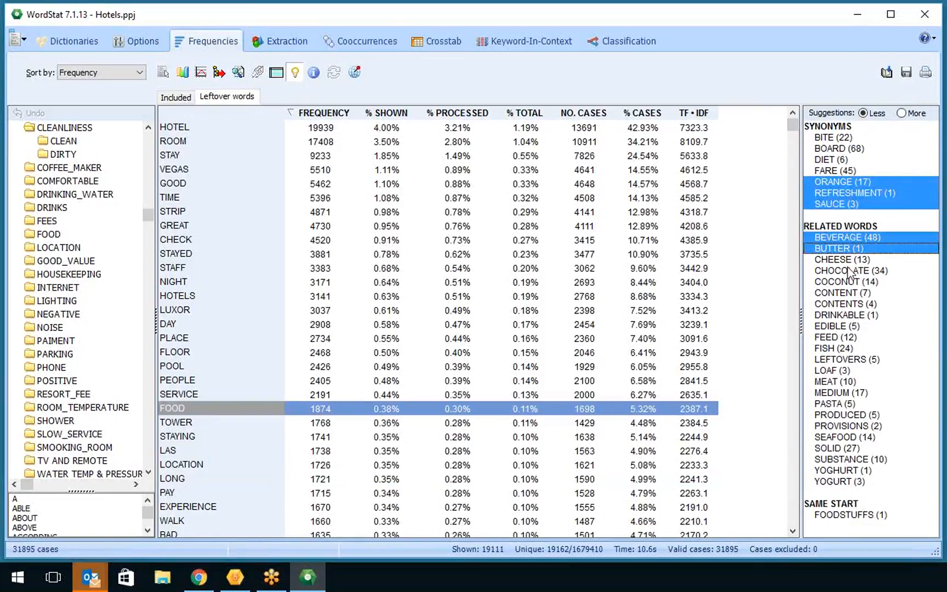
pyautogui.keyDown('ctrl'); pyautogui.click(846, 260); pyautogui.keyUp('ctrl')
pyautogui.keyDown('ctrl'); pyautogui.click(847, 272); pyautogui.keyUp('ctrl')
pyautogui.keyDown('ctrl'); pyautogui.click(850, 283); pyautogui.keyUp('ctrl')
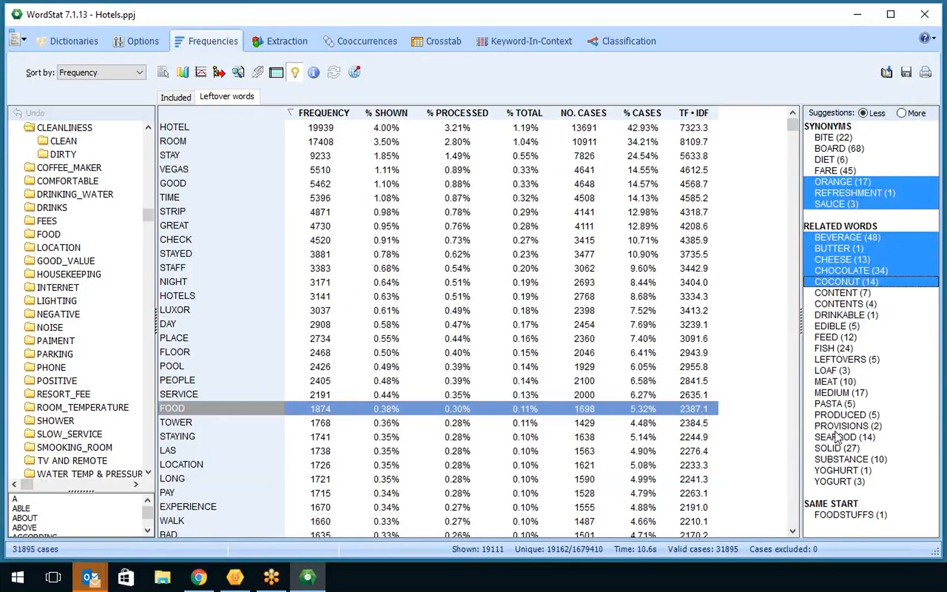
pyautogui.keyDown('ctrl'); pyautogui.click(829, 348); pyautogui.keyUp('ctrl')
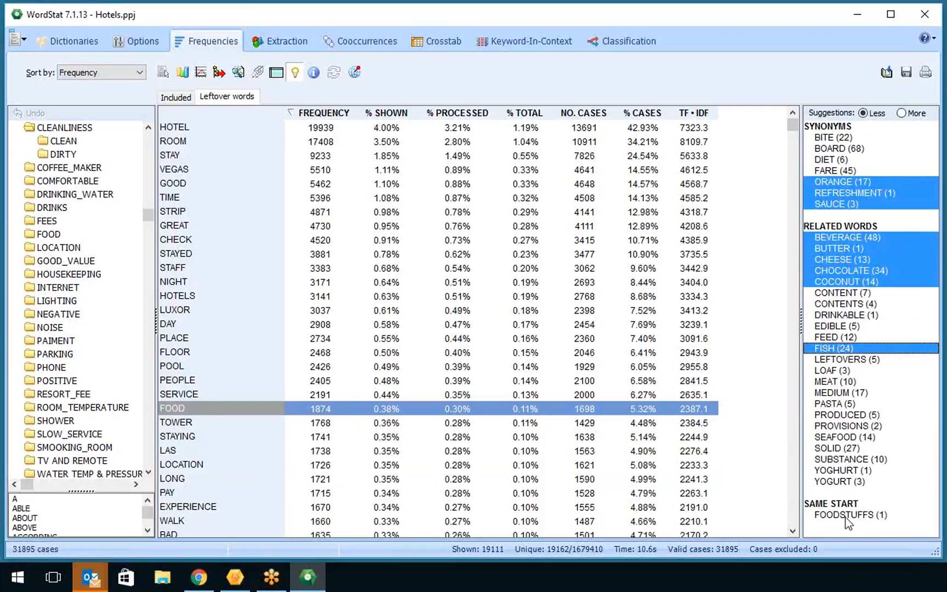
pyautogui.keyDown('ctrl'); pyautogui.click(864, 515); pyautogui.keyUp('ctrl')
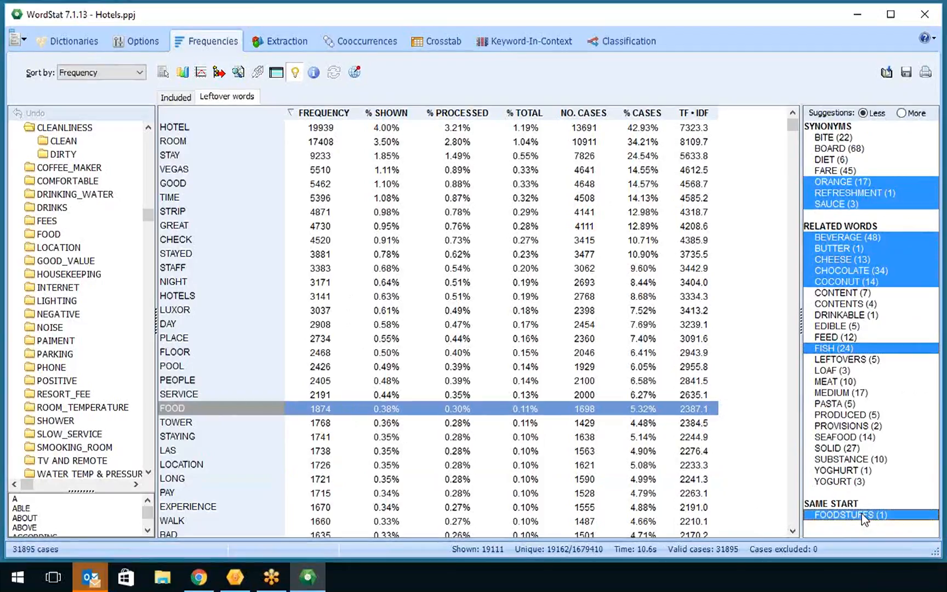
pyautogui.moveTo(202, 405); pyautogui.dragTo(387, 402)
pyautogui.click(375, 409)
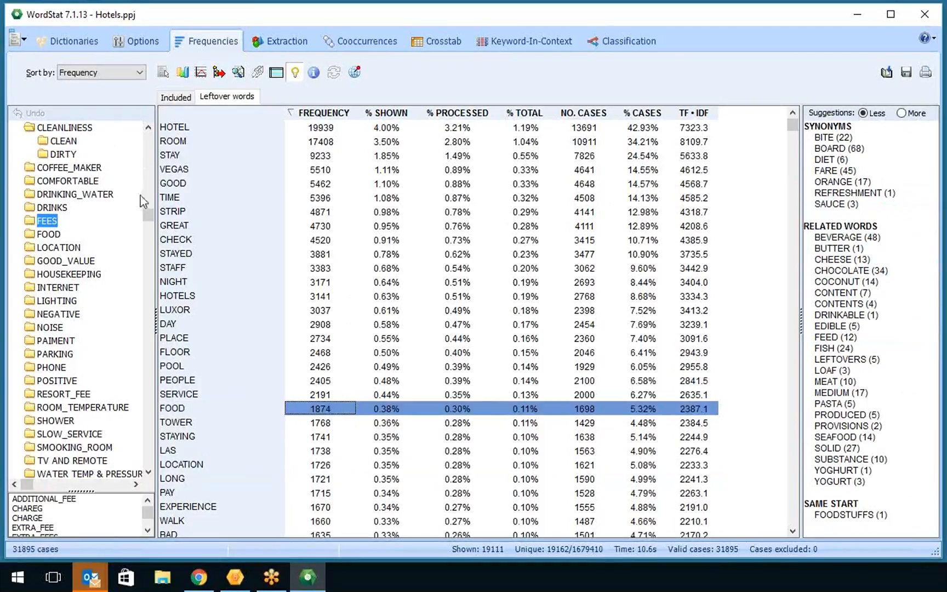
pyautogui.moveTo(149, 215); pyautogui.dragTo(149, 140)
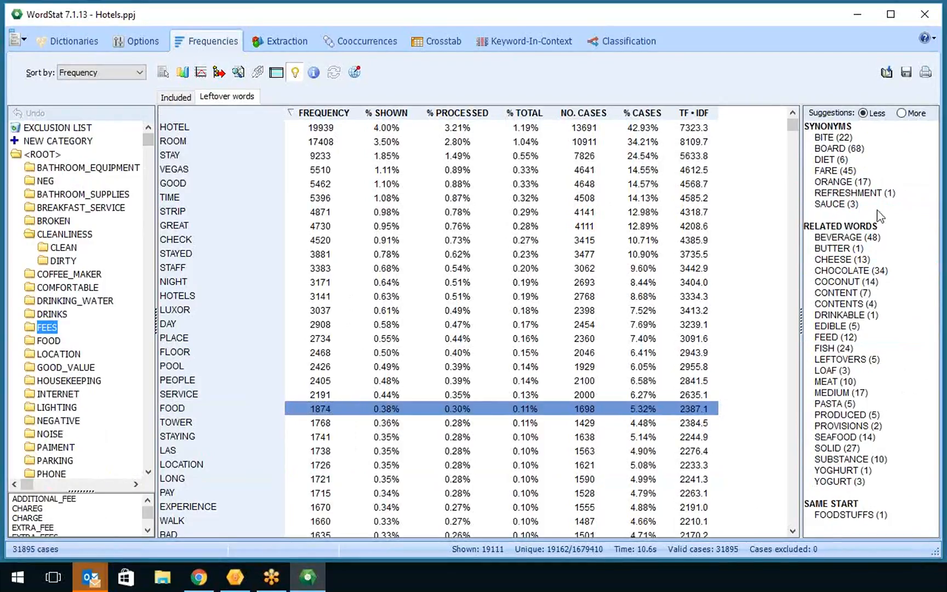
# Step: Try to create a new category for FOOD's suggestions BOARD, FARE, ORANGE, REFRESHMENT, MEAT, YOGHURT, YOGURT and FOODSTUFFS
pyautogui.click(839, 148)
pyautogui.keyDown('ctrl'); pyautogui.click(845, 171); pyautogui.keyUp('ctrl')
pyautogui.keyDown('ctrl'); pyautogui.click(847, 181); pyautogui.keyUp('ctrl')
pyautogui.keyDown('ctrl'); pyautogui.click(850, 193); pyautogui.keyUp('ctrl')
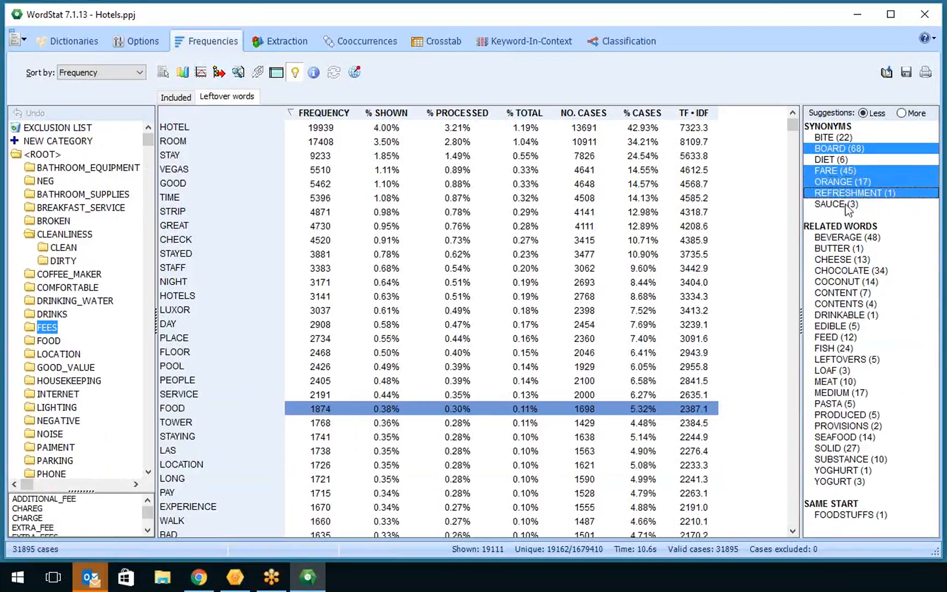
pyautogui.keyDown('ctrl'); pyautogui.click(891, 382); pyautogui.keyUp('ctrl')
pyautogui.keyDown('ctrl'); pyautogui.click(869, 470); pyautogui.keyUp('ctrl')
pyautogui.keyDown('ctrl'); pyautogui.click(845, 515); pyautogui.keyUp('ctrl')
pyautogui.keyDown('ctrl'); pyautogui.click(851, 481); pyautogui.keyUp('ctrl')
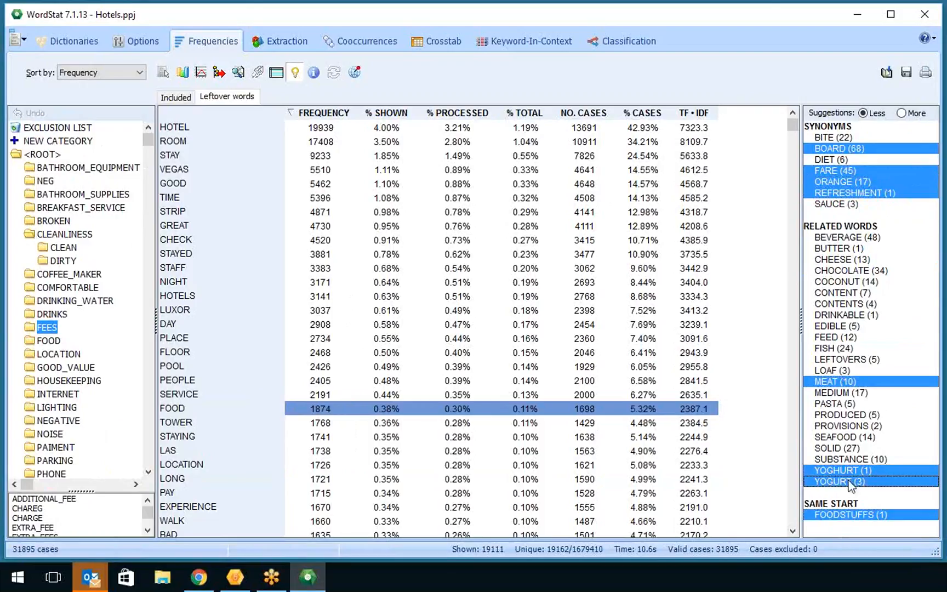
pyautogui.click(323, 413)
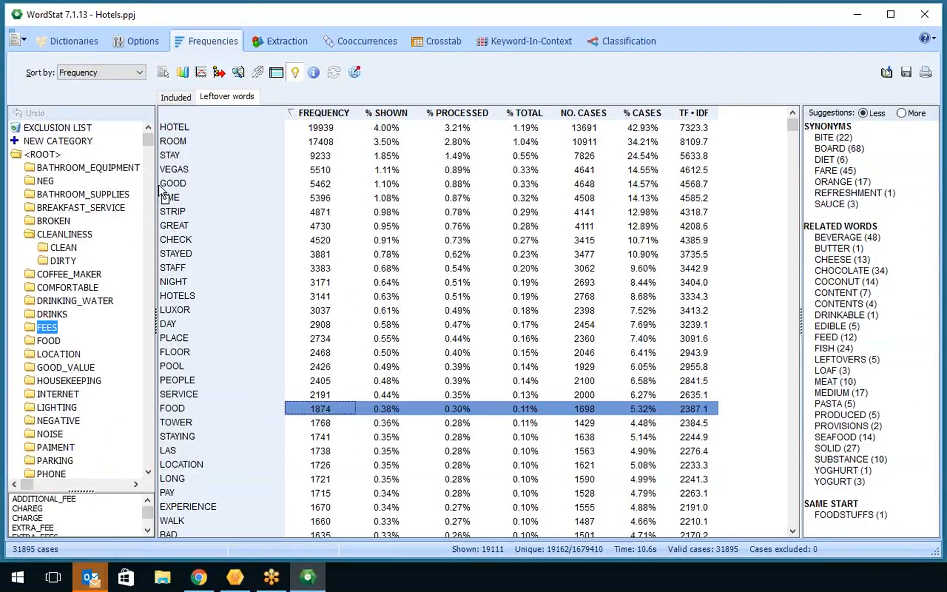
pyautogui.click(104, 143)
pyautogui.doubleClick(94, 143)
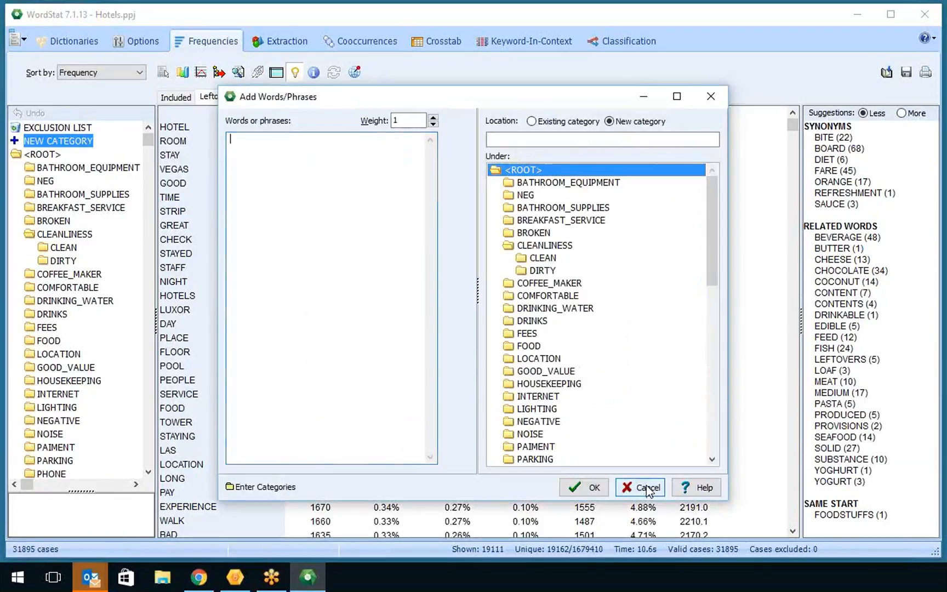
pyautogui.click(647, 488)
# Step: Try to select FOOD together with its suggestions FARE, REFRESHMENT, BEVERAGE and FOODSTUFFS
pyautogui.click(847, 515)
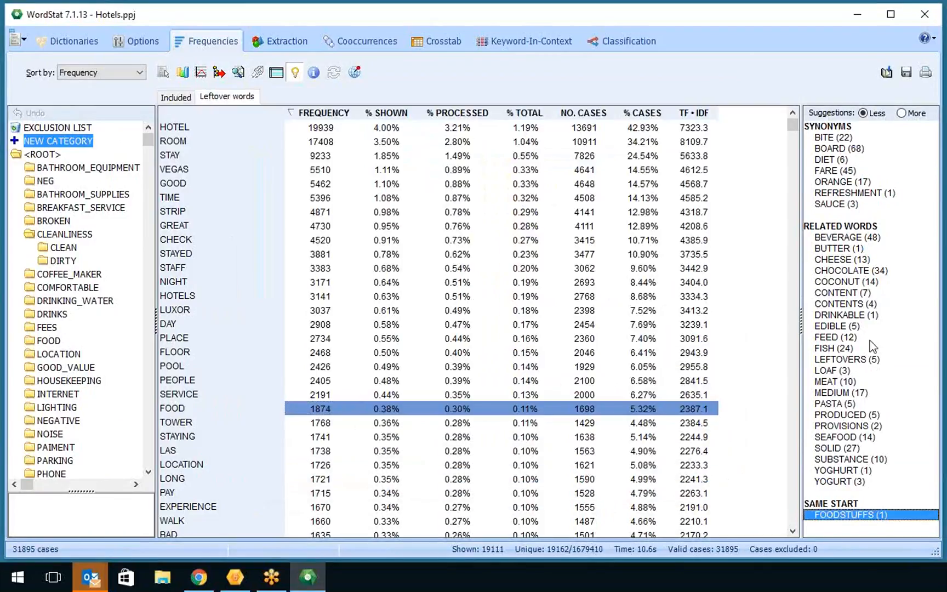
pyautogui.keyDown('ctrl'); pyautogui.click(847, 238); pyautogui.keyUp('ctrl')
pyautogui.keyDown('ctrl'); pyautogui.click(847, 193); pyautogui.keyUp('ctrl')
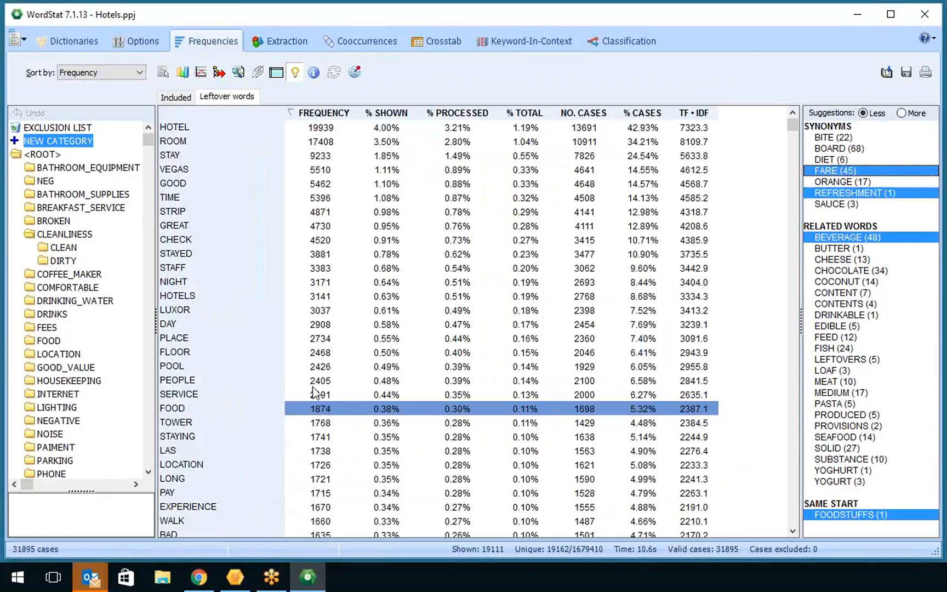
pyautogui.click(211, 413)
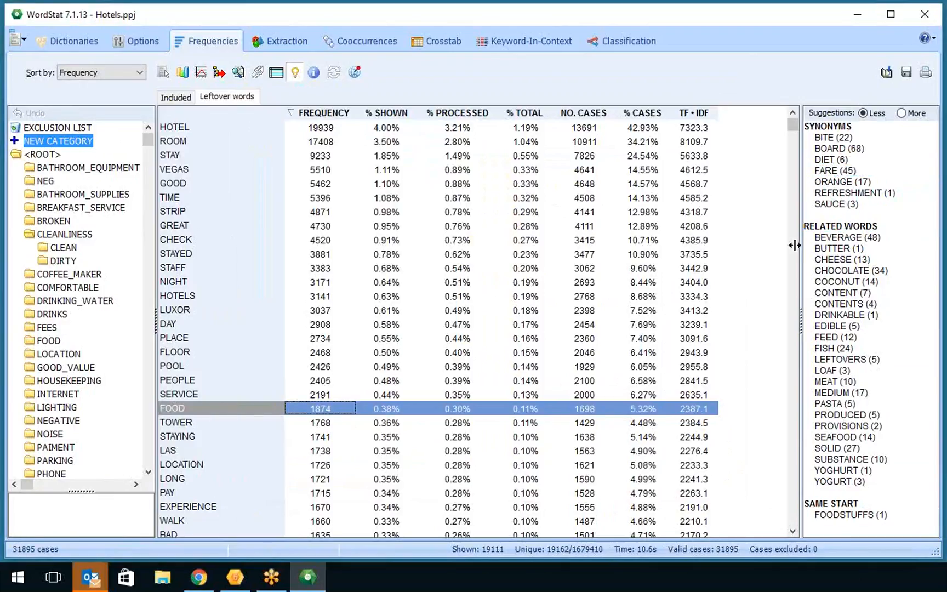
# Step: Try to combine FOOD with its suggestions ORANGE, SAUCE, LEFTOVERS, SUBSTANCE, YOGURT and FOODSTUFFS for categorization
pyautogui.click(849, 184)
pyautogui.keyDown('ctrl'); pyautogui.click(842, 206); pyautogui.keyUp('ctrl')
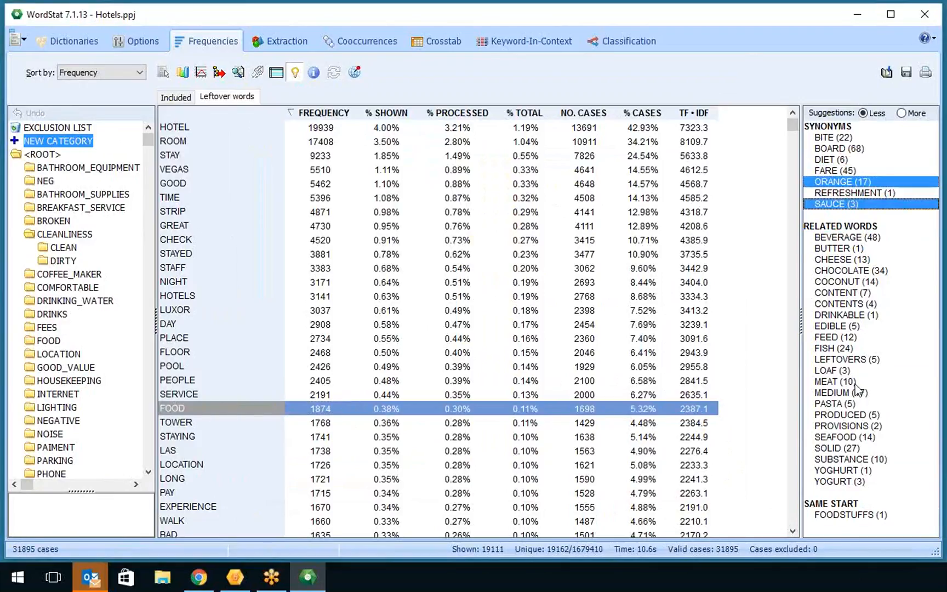
pyautogui.keyDown('ctrl'); pyautogui.click(845, 360); pyautogui.keyUp('ctrl')
pyautogui.keyDown('ctrl'); pyautogui.click(847, 516); pyautogui.keyUp('ctrl')
pyautogui.keyDown('ctrl'); pyautogui.click(849, 483); pyautogui.keyUp('ctrl')
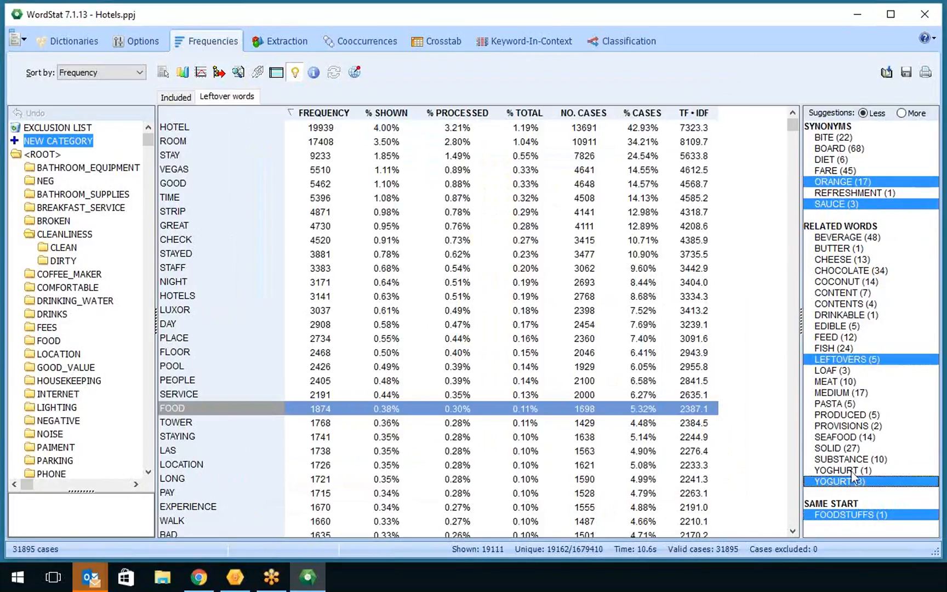
pyautogui.keyDown('ctrl'); pyautogui.click(853, 461); pyautogui.keyUp('ctrl')
pyautogui.keyDown('shift'); pyautogui.click(181, 380); pyautogui.keyUp('shift')
pyautogui.moveTo(178, 407); pyautogui.dragTo(250, 411)
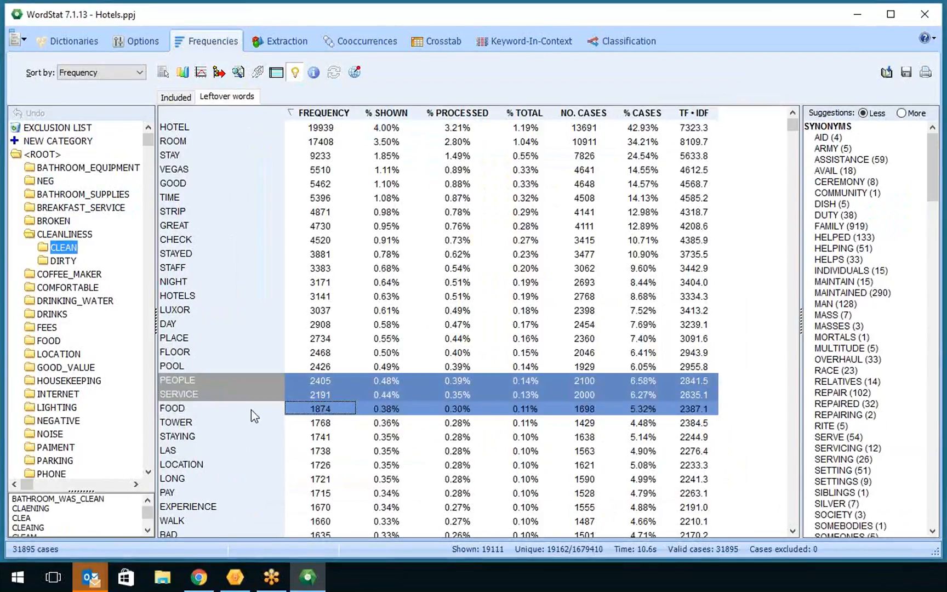
pyautogui.click(335, 412)
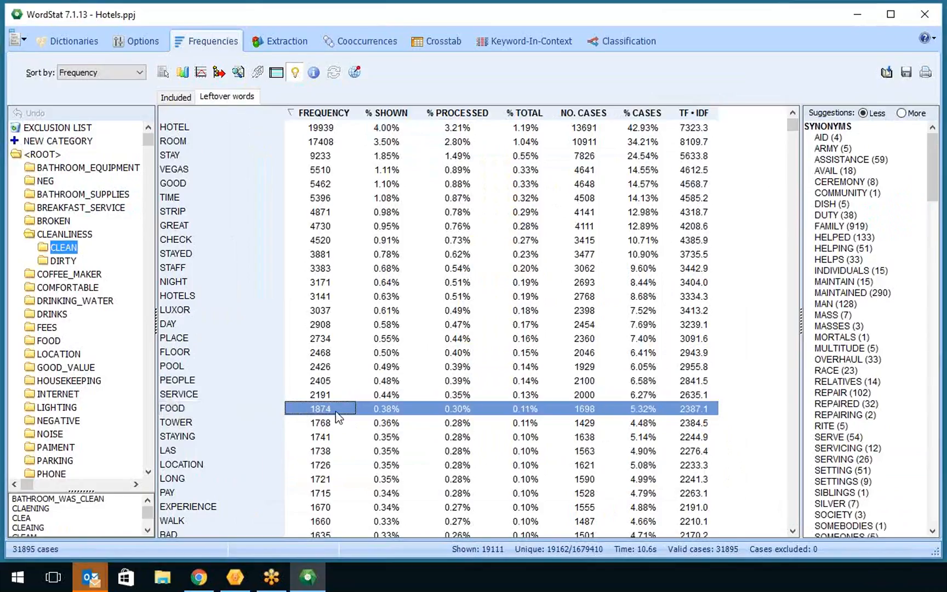
# Step: Try to create a new category from FOOD and its suggestions FARE, CHEESE, DRINKABLE, PASTA and FOODSTUFFS
pyautogui.click(875, 520)
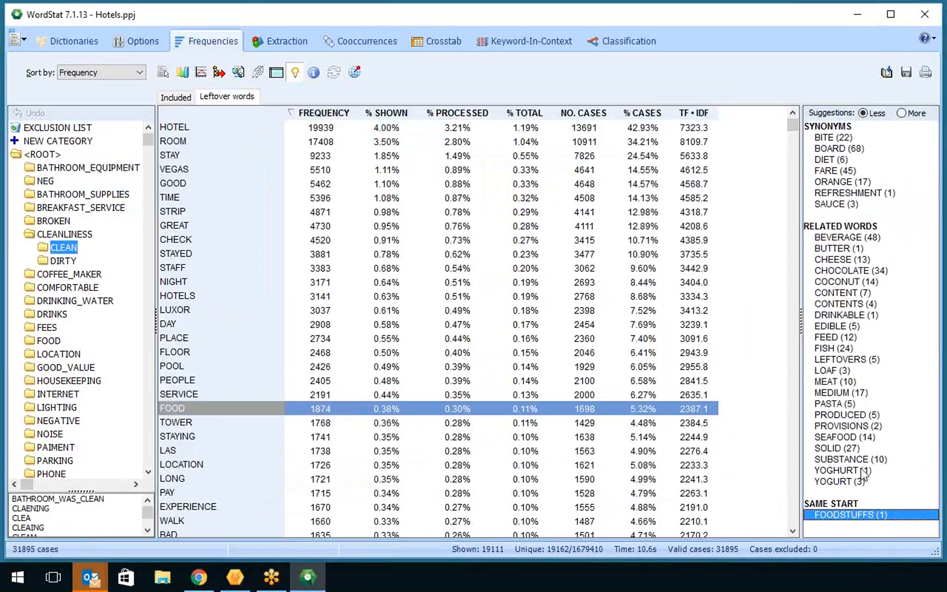
pyautogui.keyDown('ctrl'); pyautogui.click(834, 408); pyautogui.keyUp('ctrl')
pyautogui.keyDown('ctrl'); pyautogui.click(835, 316); pyautogui.keyUp('ctrl')
pyautogui.keyDown('ctrl'); pyautogui.click(835, 260); pyautogui.keyUp('ctrl')
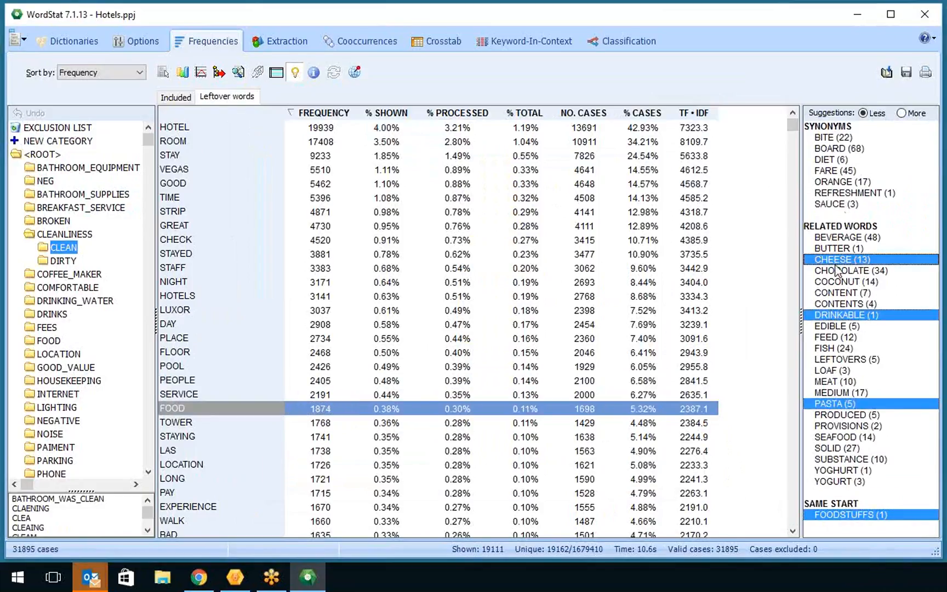
pyautogui.keyDown('ctrl'); pyautogui.click(837, 171); pyautogui.keyUp('ctrl')
pyautogui.click(180, 407)
pyautogui.moveTo(180, 406); pyautogui.dragTo(90, 140)
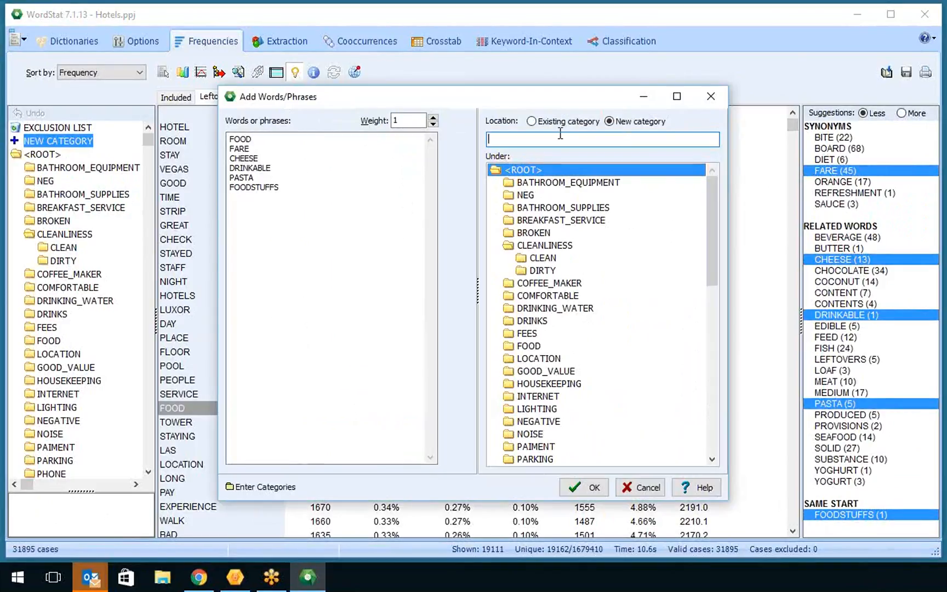
pyautogui.click(646, 490)
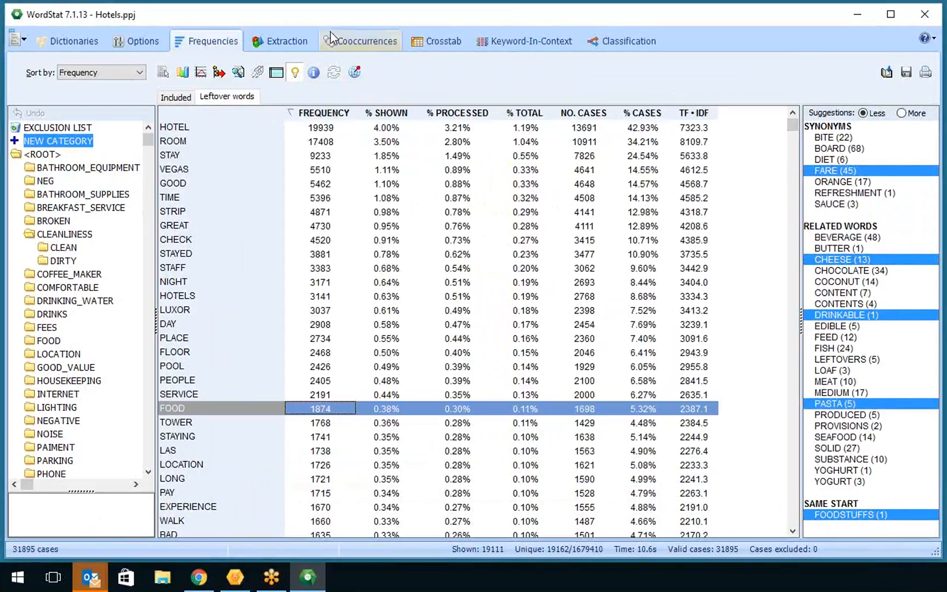
# Step: List the included categories alphabetically and examine the suggested synonyms and related words for BROKEN
pyautogui.click(304, 42)
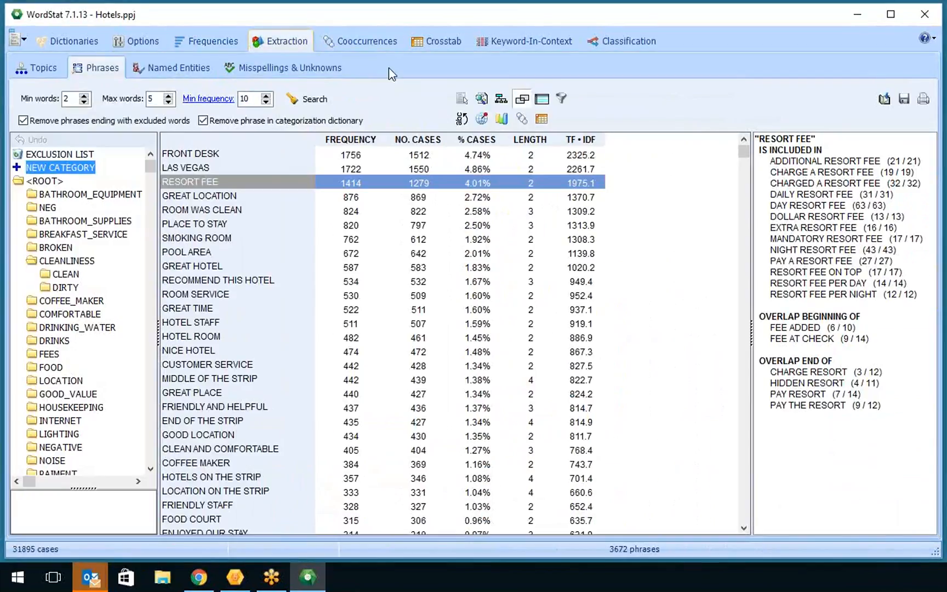
pyautogui.click(202, 45)
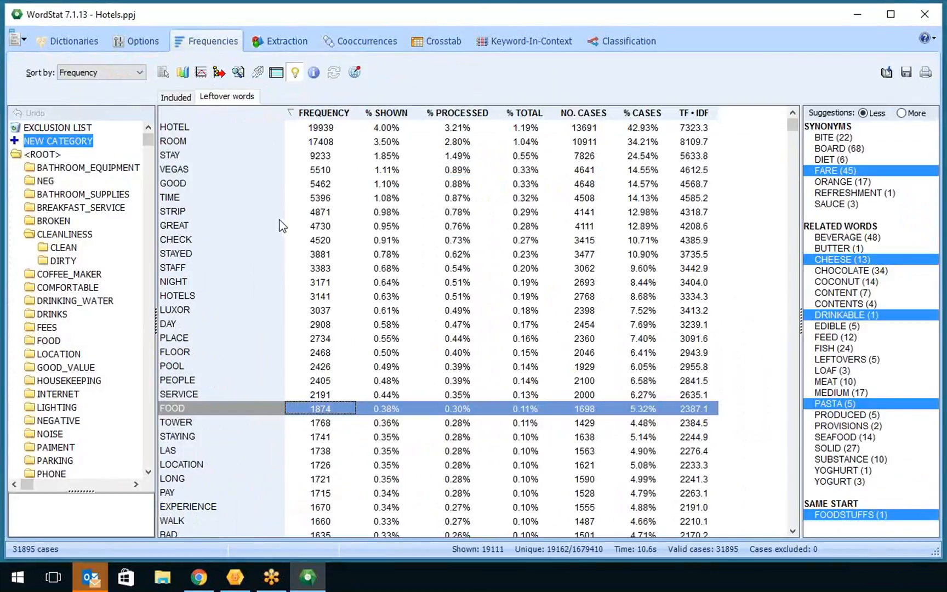
pyautogui.click(176, 96)
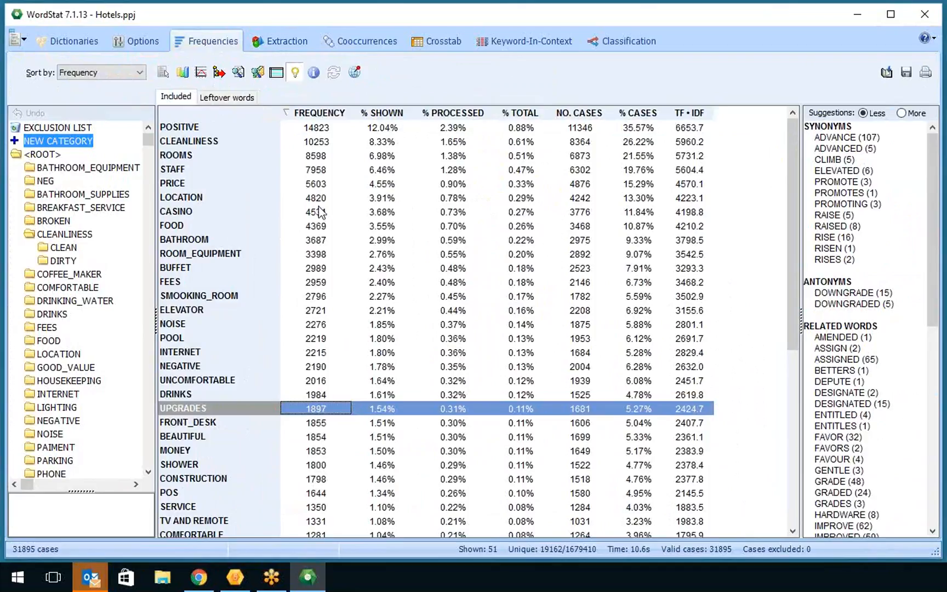
pyautogui.click(225, 114)
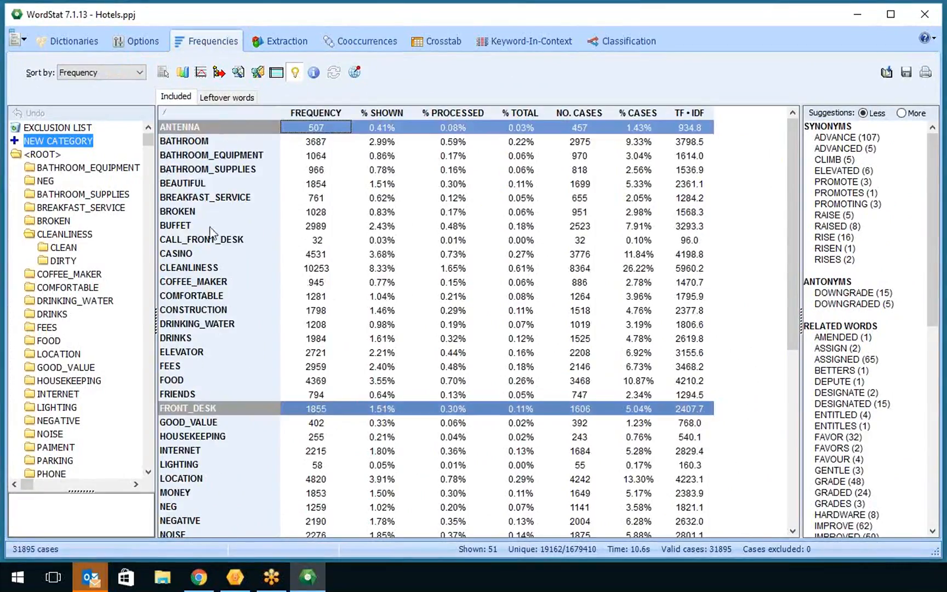
pyautogui.click(187, 211)
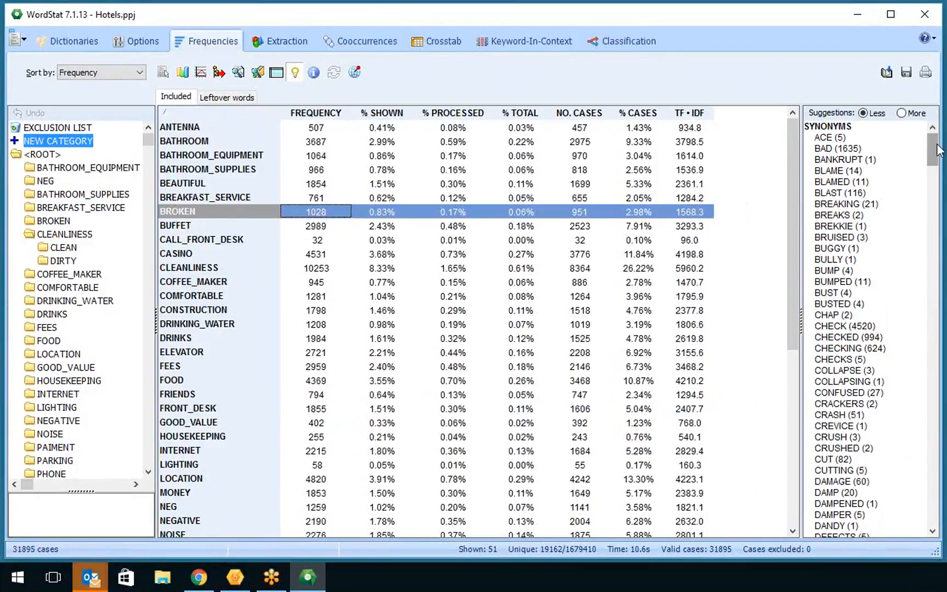
pyautogui.moveTo(935, 155); pyautogui.dragTo(944, 129)
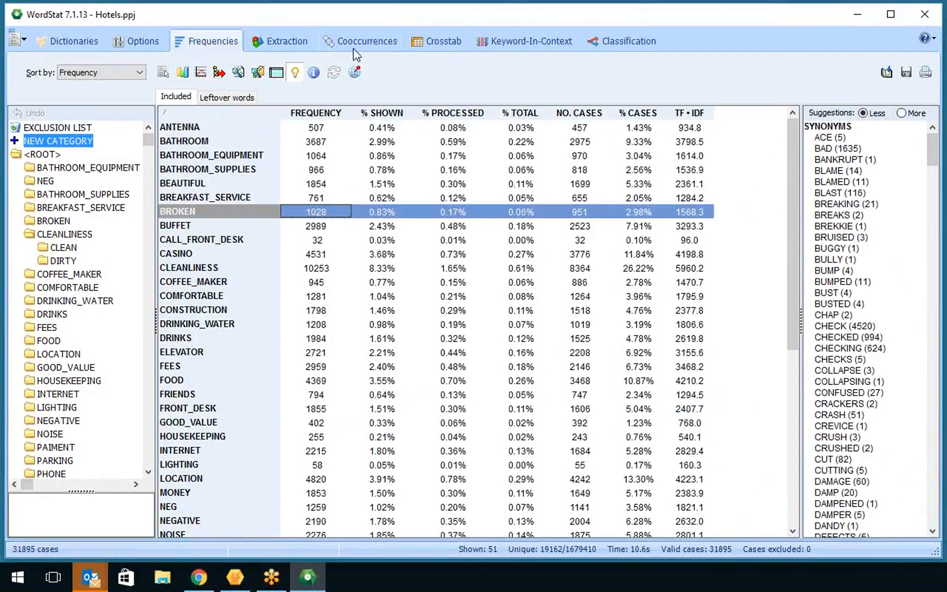
# Step: Check the words stored under BROKEN in the categorization dictionary and return to the category frequencies
pyautogui.click(69, 40)
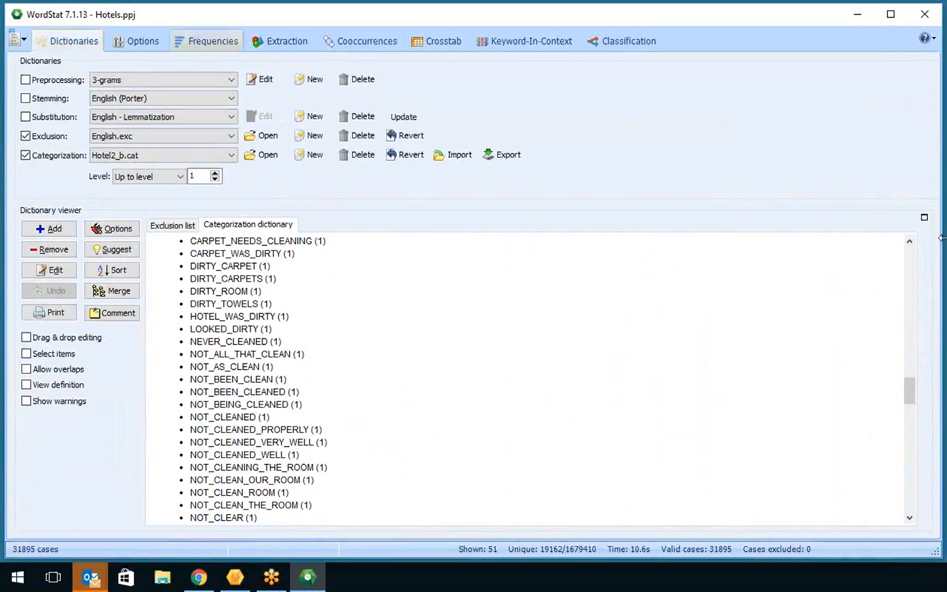
pyautogui.moveTo(910, 390); pyautogui.dragTo(926, 224)
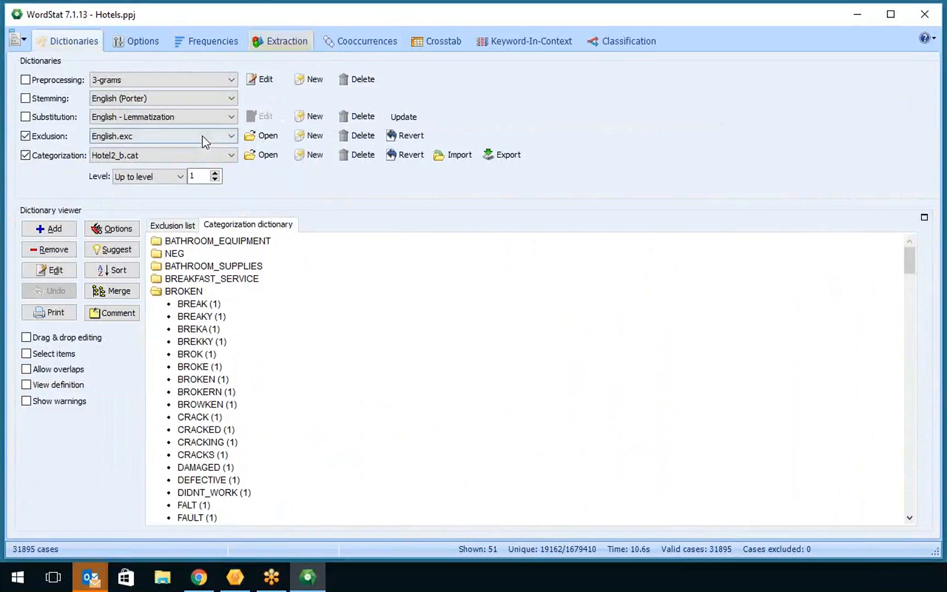
pyautogui.click(209, 40)
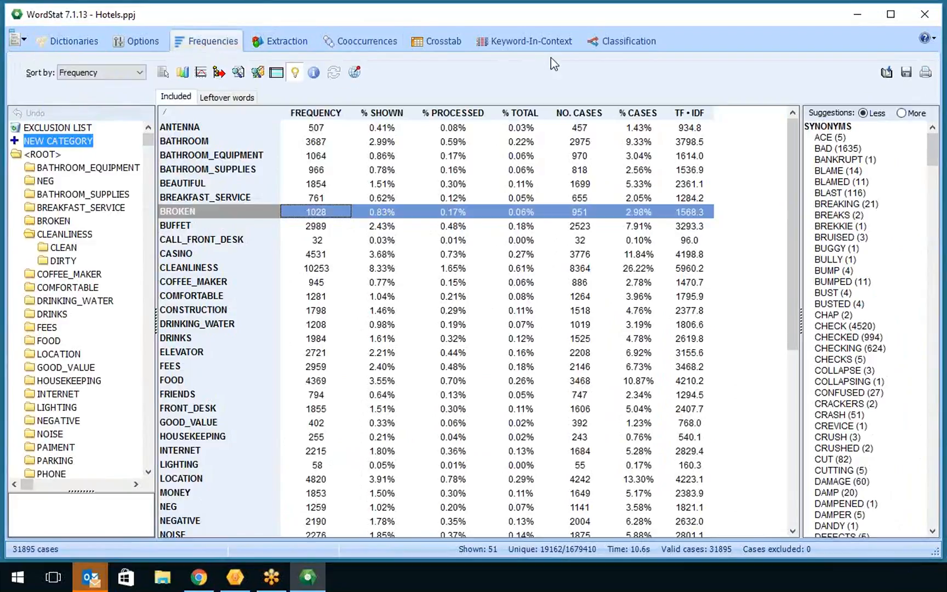
# Step: Search the reviews for misspellings and unknown words, applying the prior spelling corrections
pyautogui.click(291, 43)
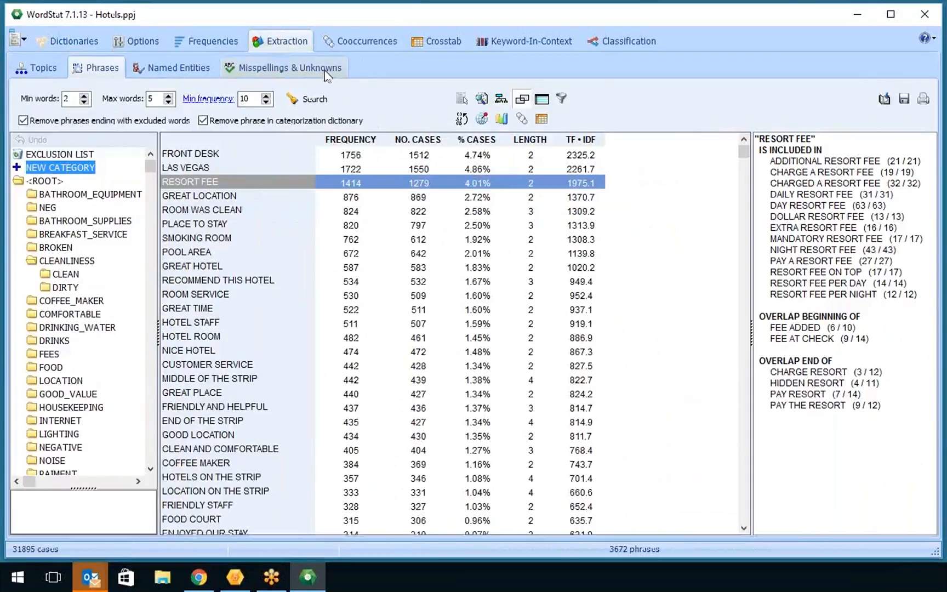
pyautogui.click(325, 69)
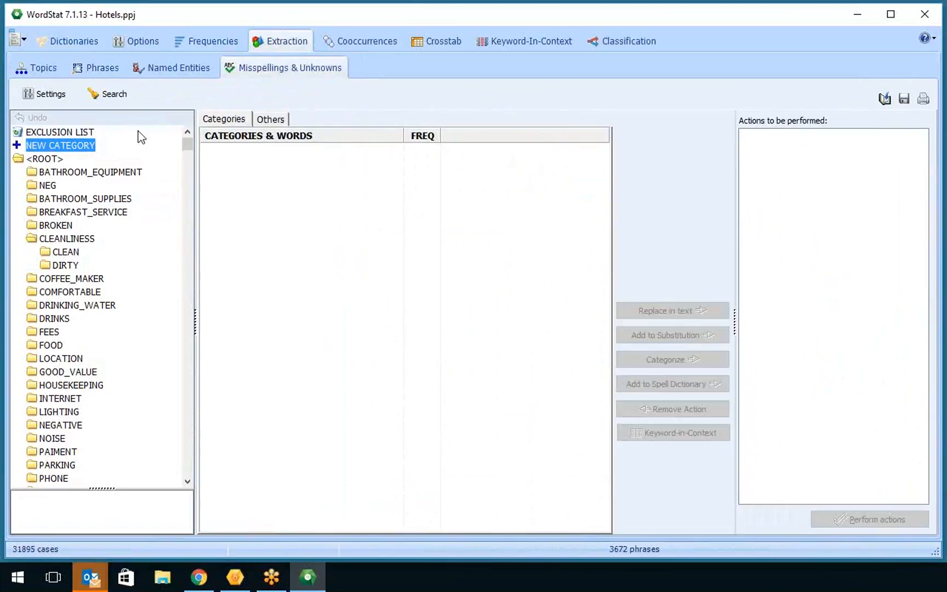
pyautogui.click(116, 94)
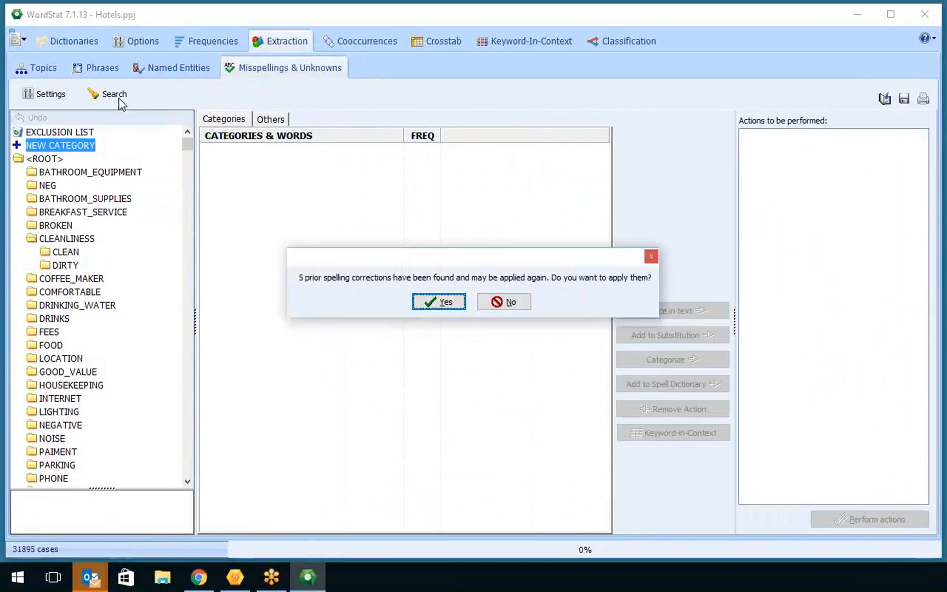
pyautogui.click(445, 302)
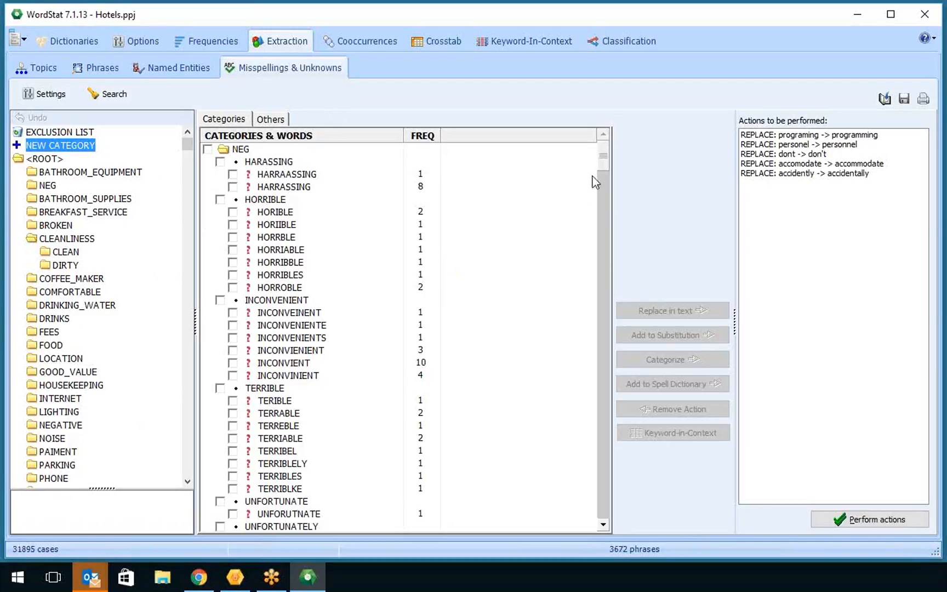
# Step: Categorize all misspelled variants of RESTAURANT, RESTAURANTS and RESTURAUNTS under the FOOD category
pyautogui.moveTo(603, 159); pyautogui.dragTo(604, 211)
pyautogui.scroll(-10, 501, 350)
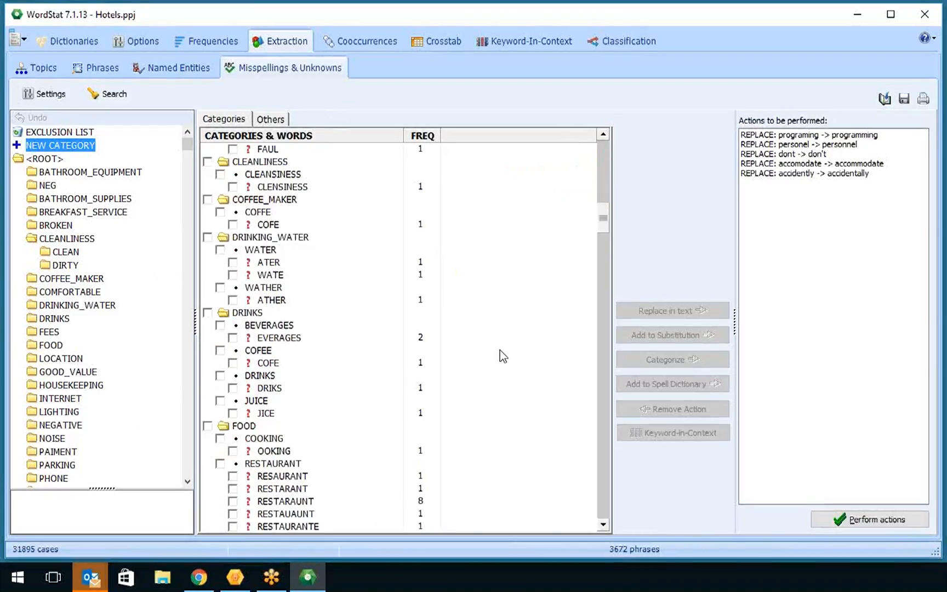
pyautogui.scroll(-5, 501, 351)
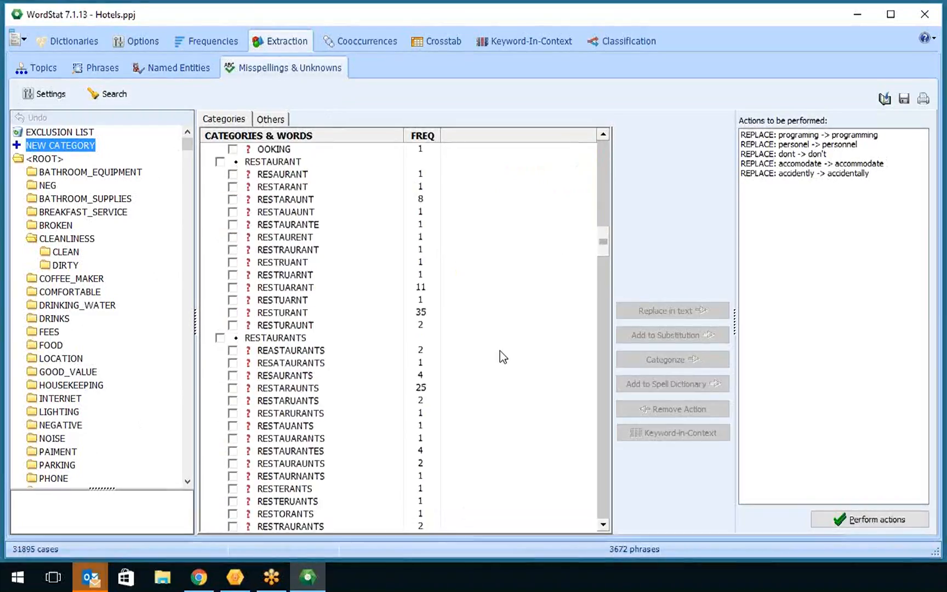
pyautogui.scroll(-4, 501, 351)
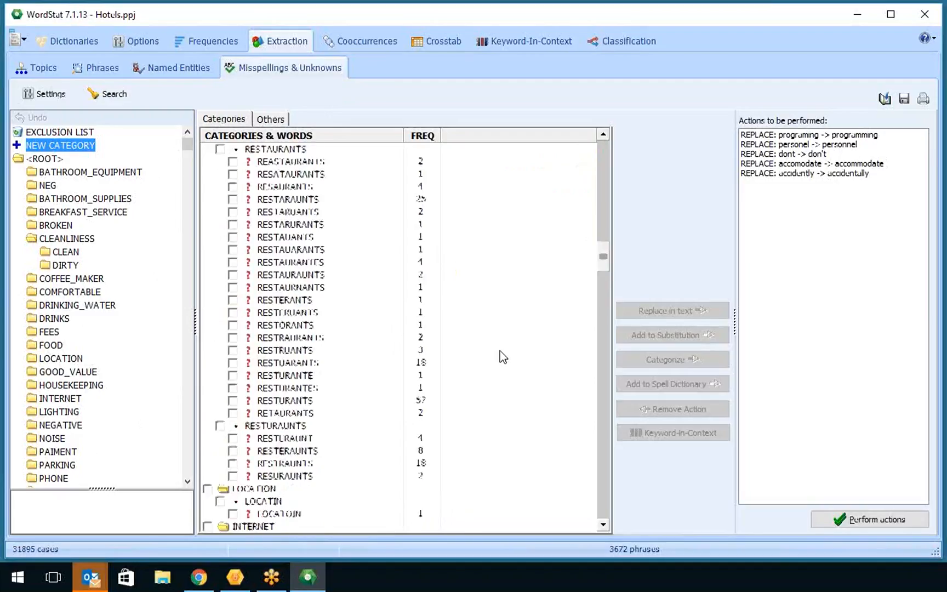
pyautogui.scroll(6, 501, 350)
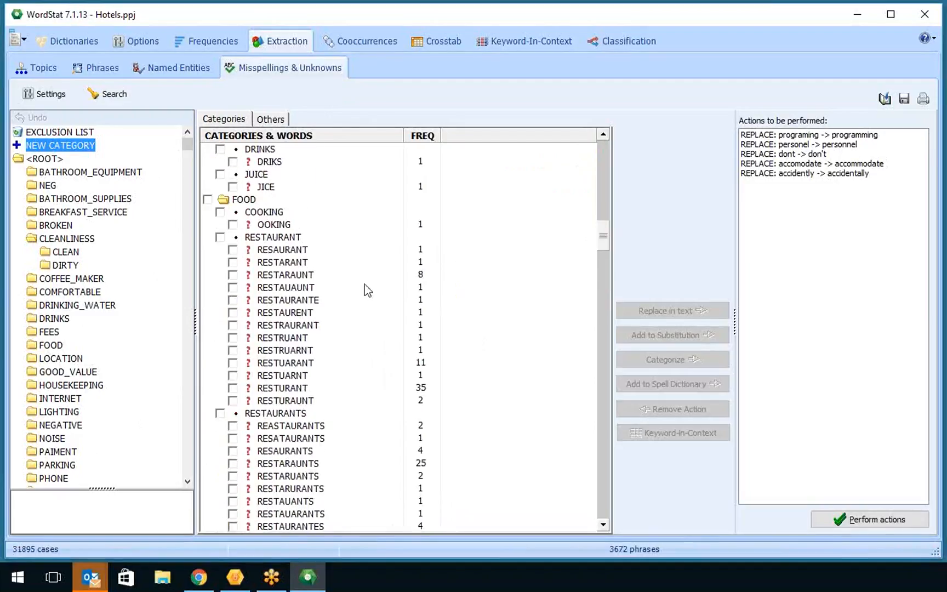
pyautogui.click(220, 237)
pyautogui.click(220, 413)
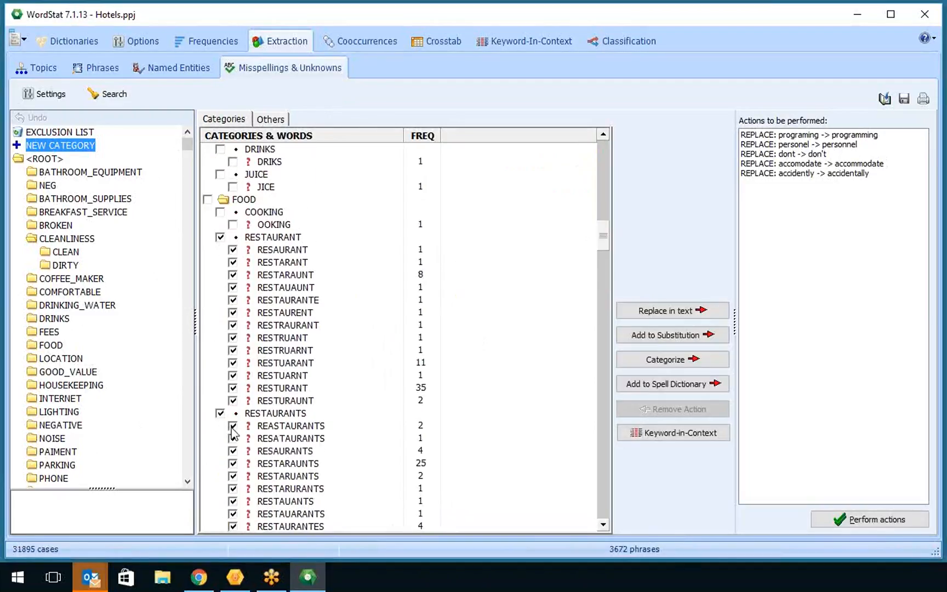
pyautogui.scroll(-3, 380, 429)
pyautogui.scroll(-3, 380, 423)
pyautogui.click(219, 463)
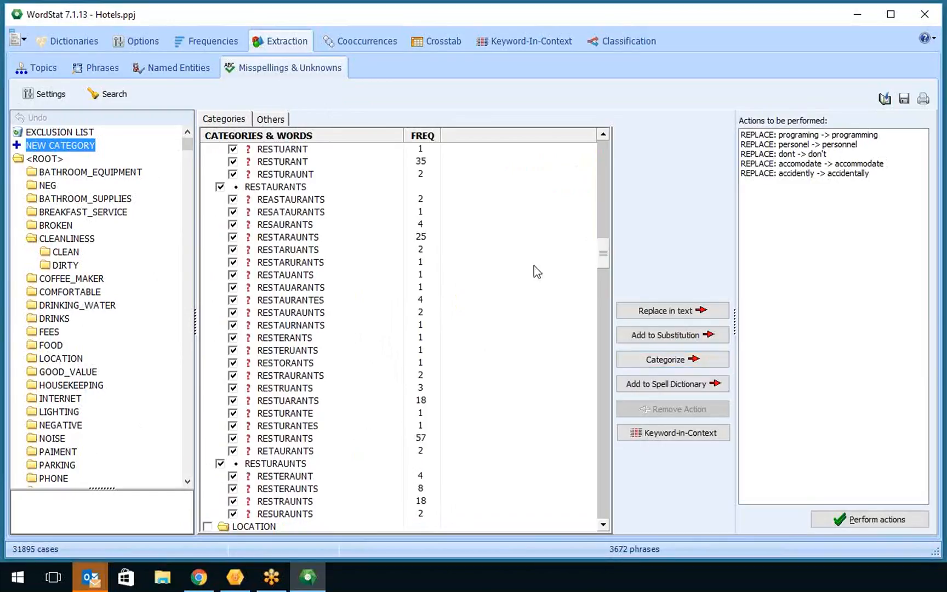
pyautogui.click(697, 362)
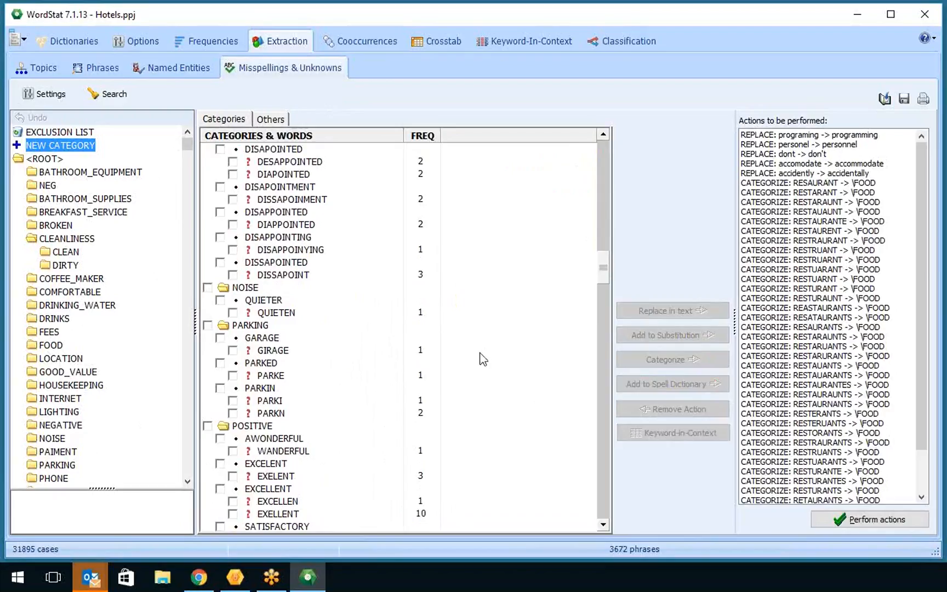
# Step: Select all suggested misspellings across the categories, leaving out TOWES and TOLES under BATHROOM_SUPPLIES
pyautogui.scroll(20, 524, 241)
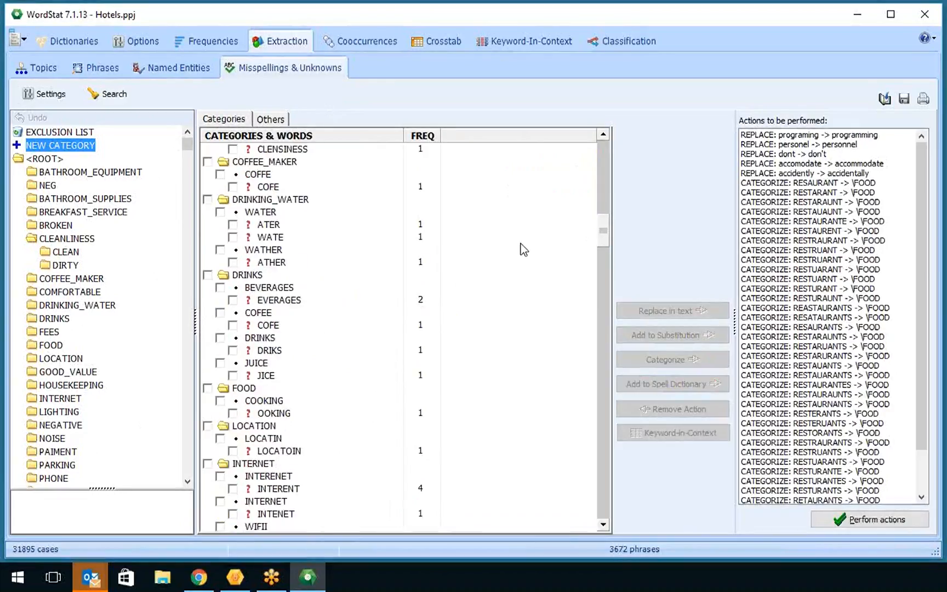
pyautogui.scroll(13, 521, 244)
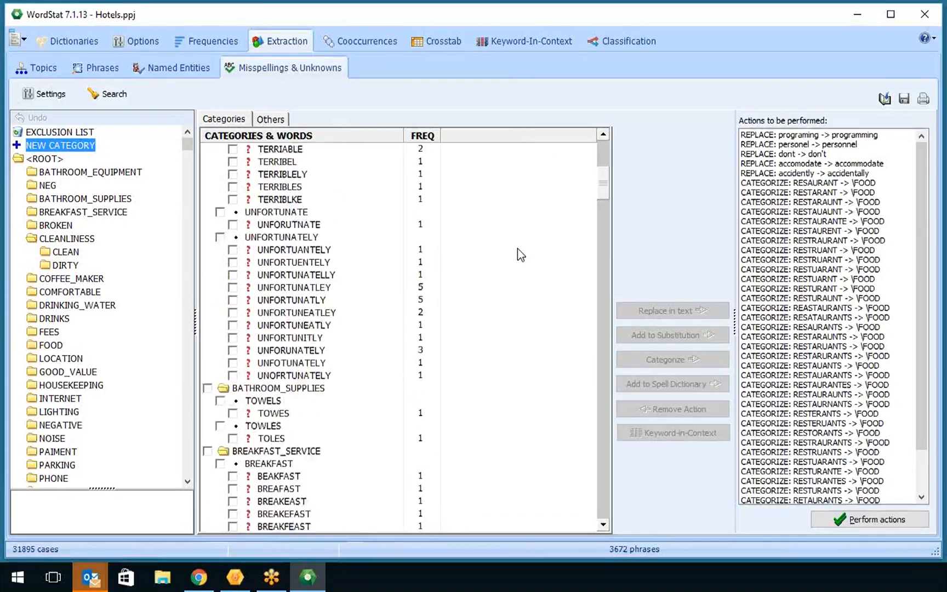
pyautogui.scroll(3, 518, 256)
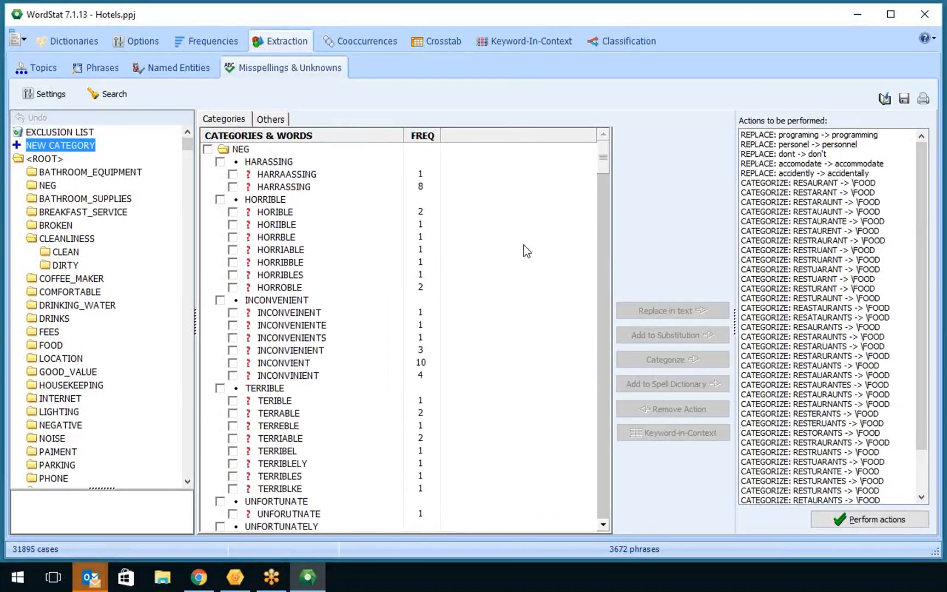
pyautogui.rightClick(525, 250)
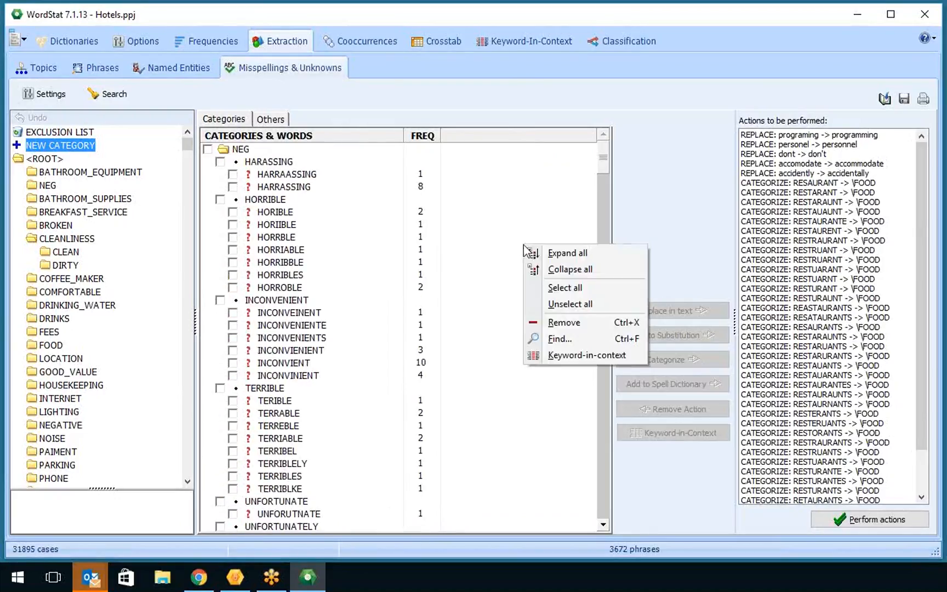
pyautogui.click(565, 288)
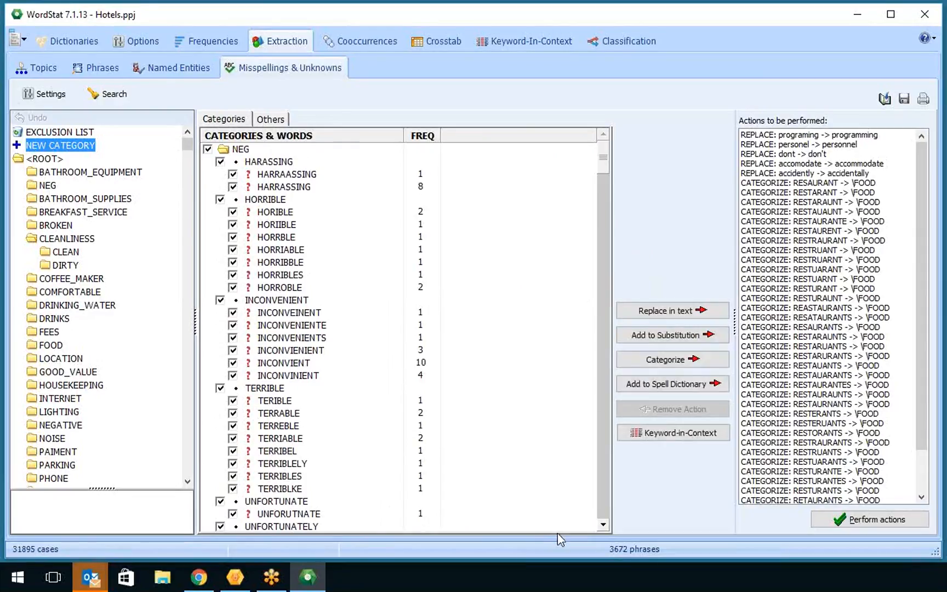
pyautogui.click(603, 525)
pyautogui.click(604, 496)
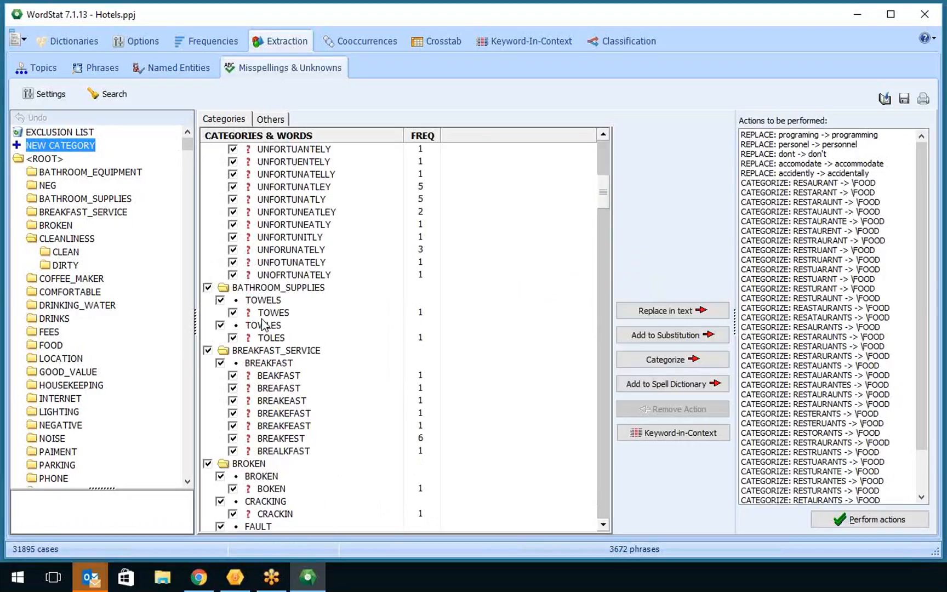
pyautogui.click(233, 313)
pyautogui.click(233, 338)
# Step: Cross-tabulate the categories by HOTEL and examine the two-dimensional correspondence analysis map
pyautogui.click(214, 41)
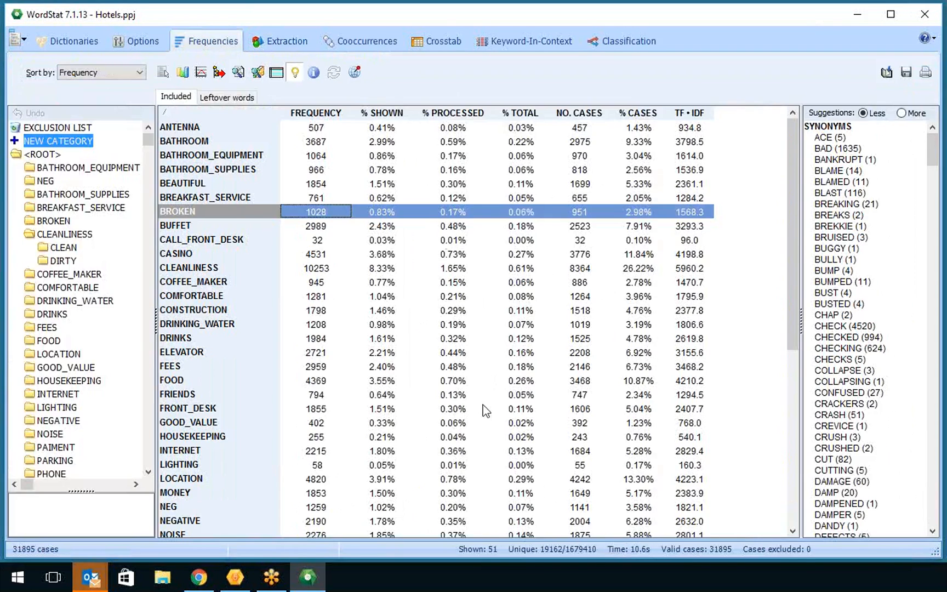
pyautogui.click(450, 42)
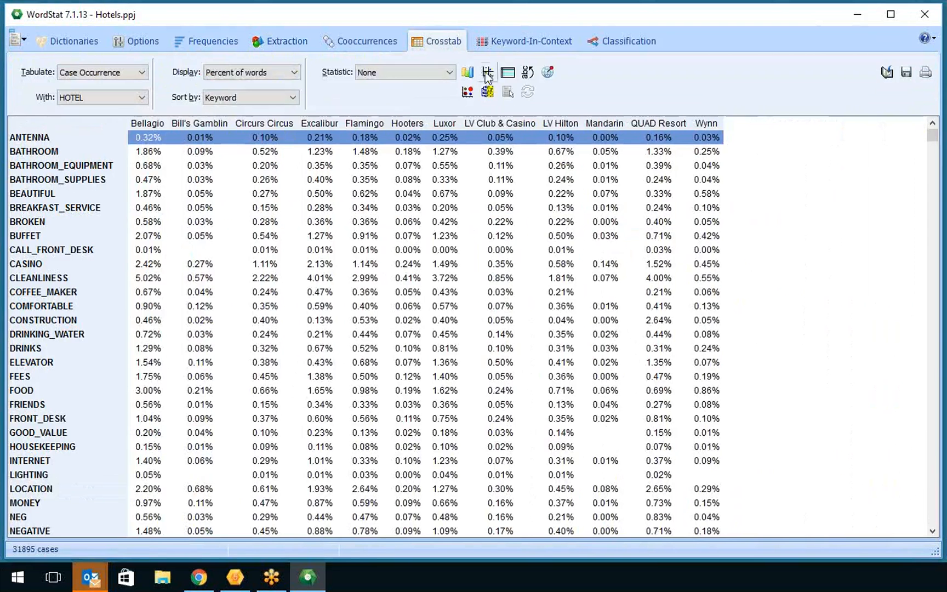
pyautogui.click(488, 91)
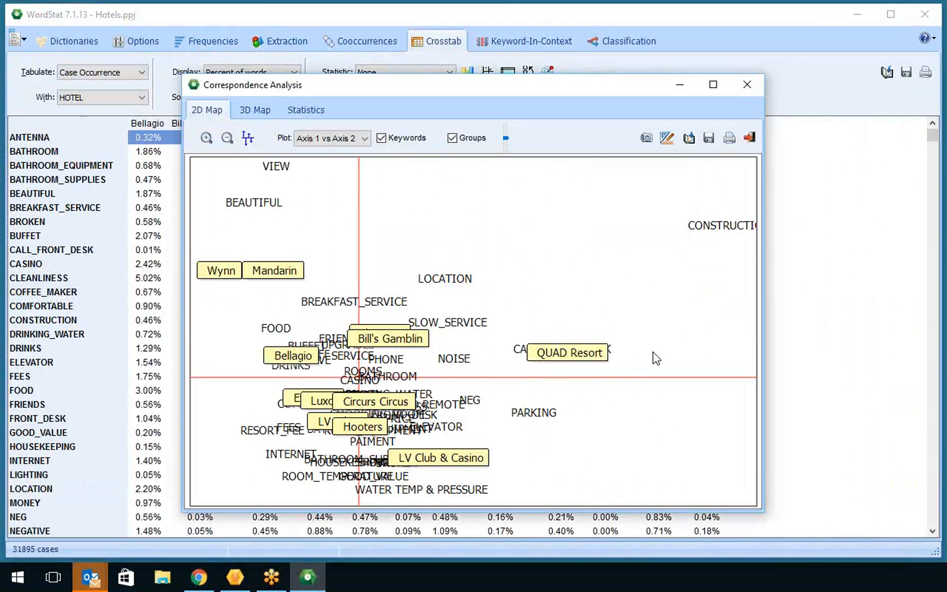
pyautogui.click(751, 138)
# Step: Set the crosstab to compare the categories by RATING and examine its correspondence analysis map
pyautogui.click(129, 98)
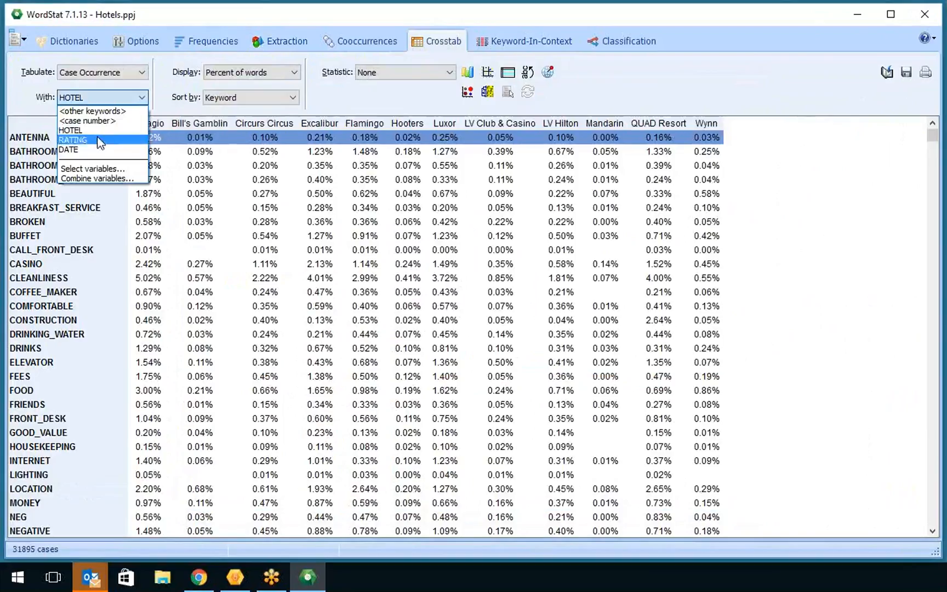
pyautogui.click(100, 140)
pyautogui.click(492, 77)
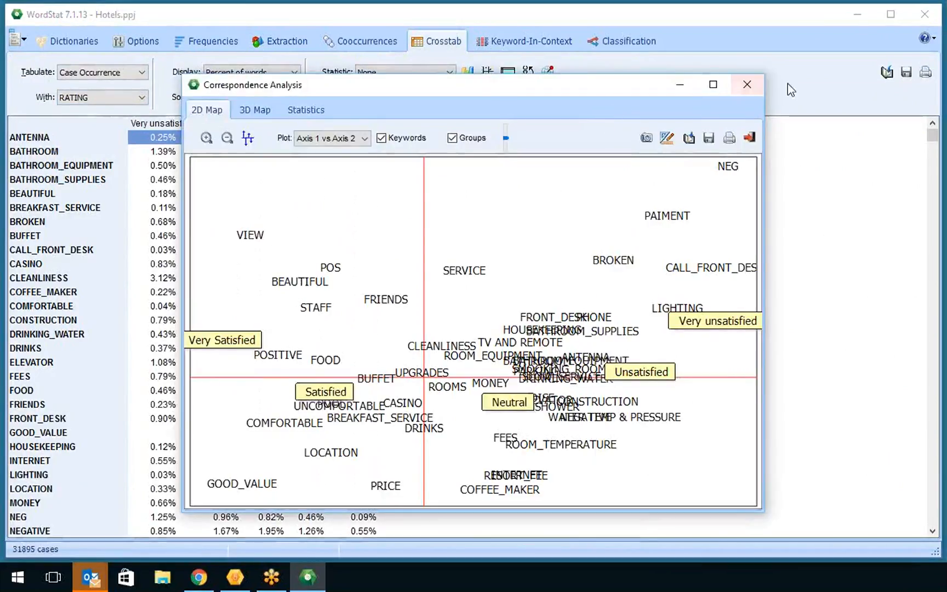
pyautogui.click(748, 85)
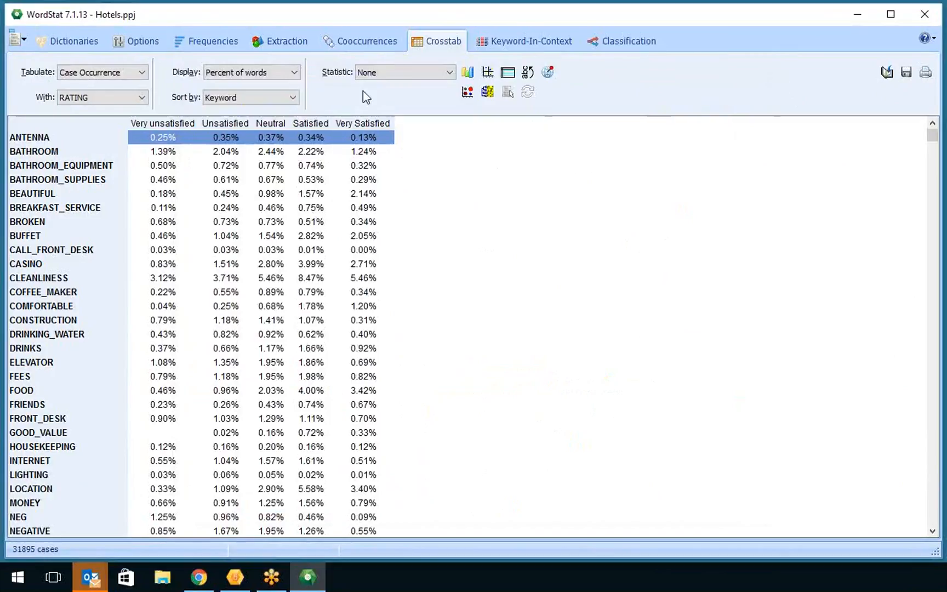
# Step: Display the category co-occurrence dendrogram from its beginning and set the number of clusters to 31
pyautogui.click(362, 43)
pyautogui.click(132, 70)
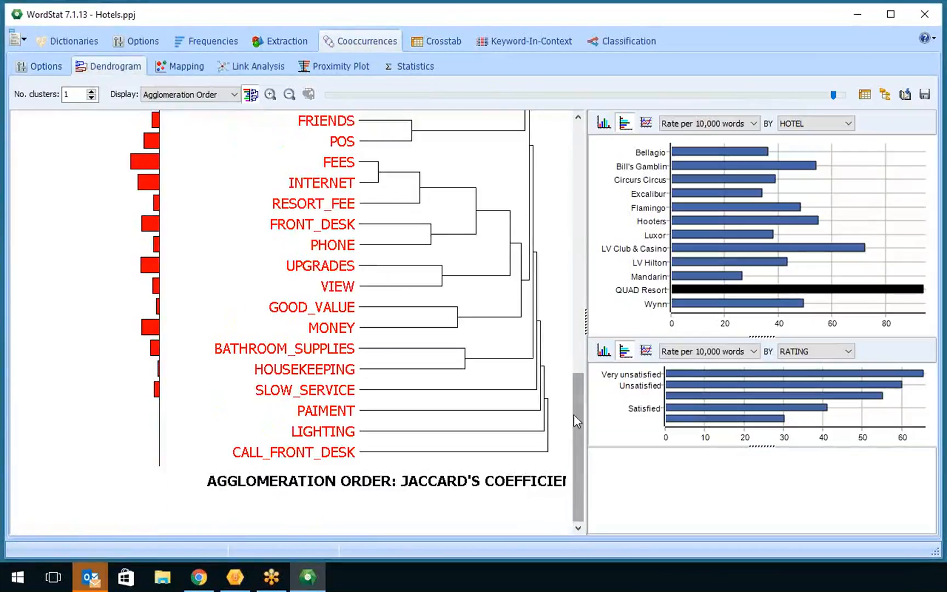
pyautogui.moveTo(575, 415); pyautogui.dragTo(577, 165)
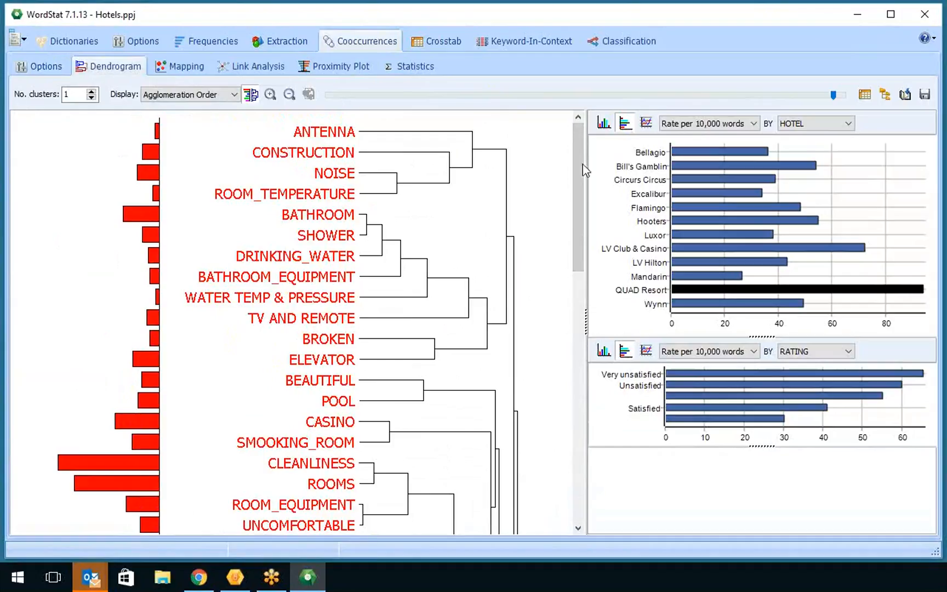
pyautogui.moveTo(831, 95); pyautogui.dragTo(524, 97)
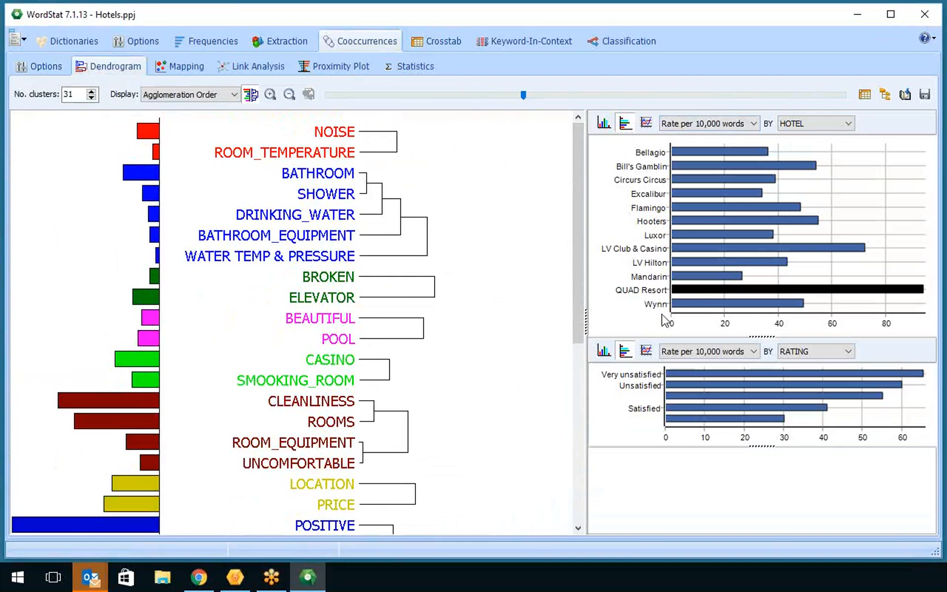
# Step: Show the clustered categories as a two-dimensional co-occurrence map
pyautogui.click(189, 72)
pyautogui.click(127, 69)
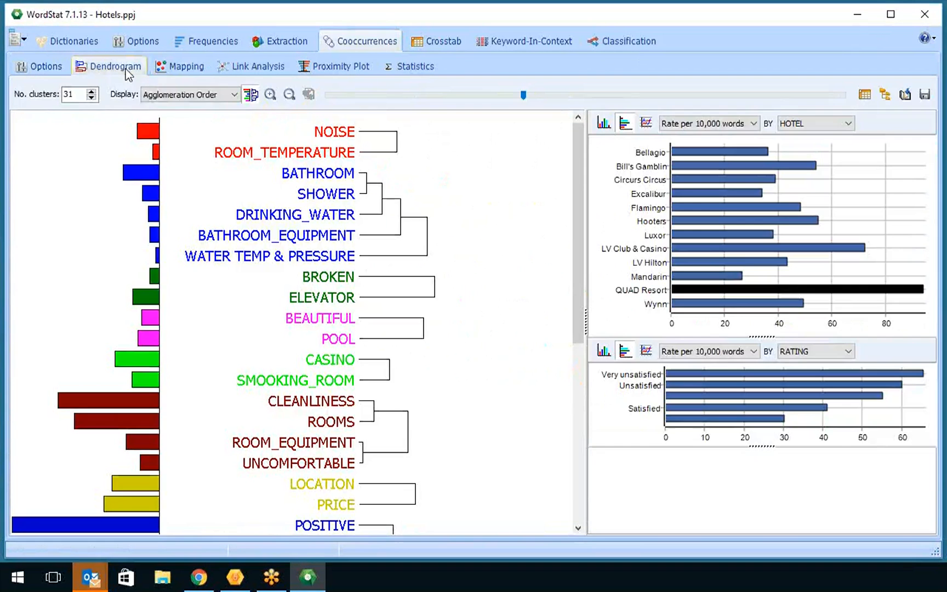
pyautogui.click(171, 67)
pyautogui.click(23, 98)
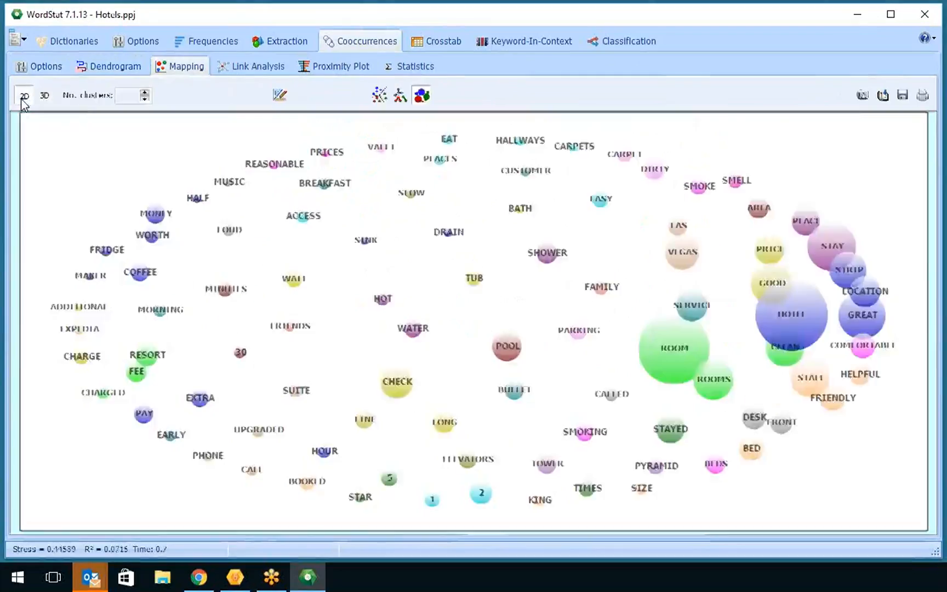
# Step: Enlarge the circular data points of the two-dimensional category map through its chart options
pyautogui.click(282, 99)
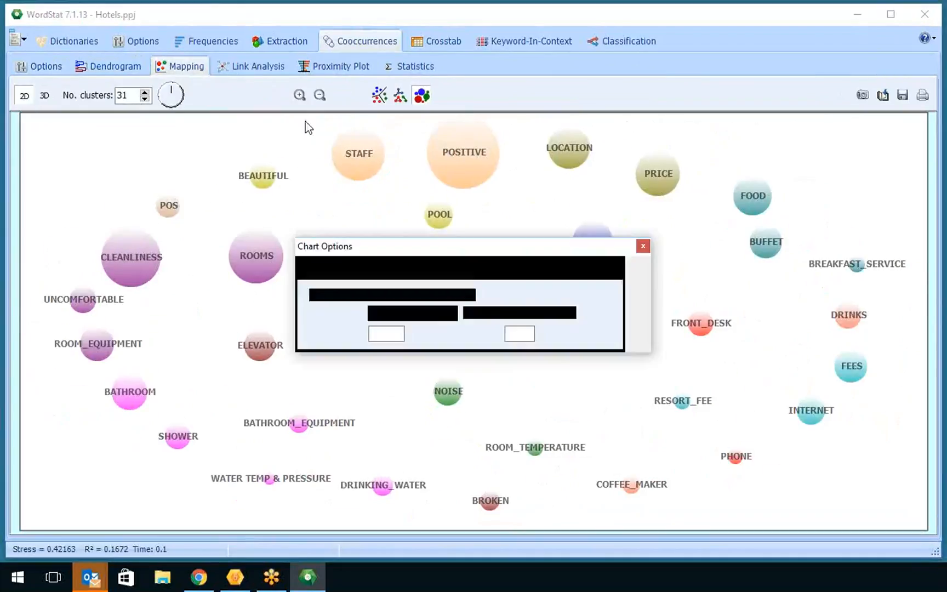
pyautogui.click(397, 331)
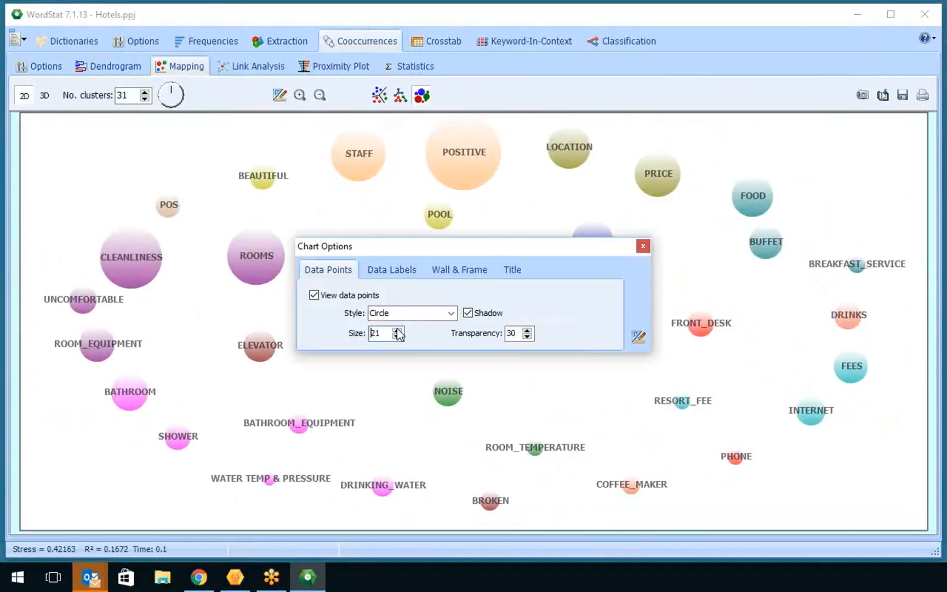
pyautogui.click(397, 331)
pyautogui.click(397, 331)
pyautogui.click(397, 330)
pyautogui.click(397, 331)
pyautogui.click(397, 331)
pyautogui.click(397, 331)
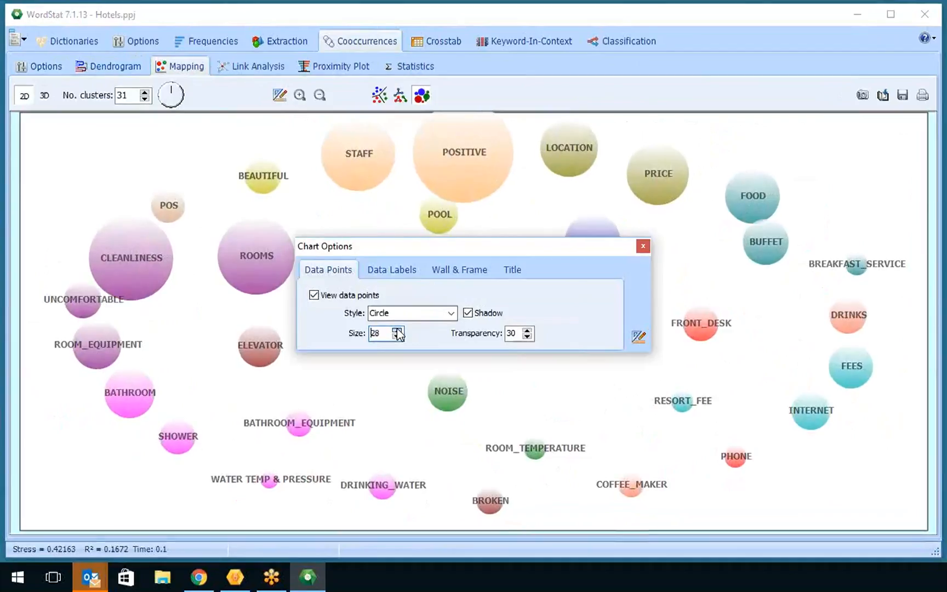
pyautogui.click(396, 331)
pyautogui.click(397, 331)
pyautogui.click(397, 331)
pyautogui.click(643, 246)
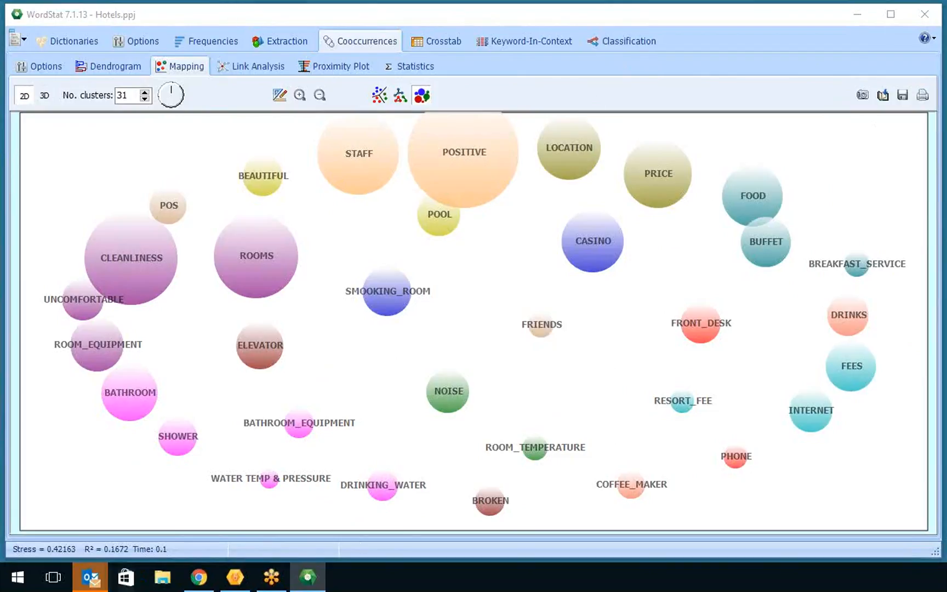
# Step: Look at the classification settings, return to the dictionaries and load WordStat Sentiments.CAT as the categorization dictionary
pyautogui.click(620, 42)
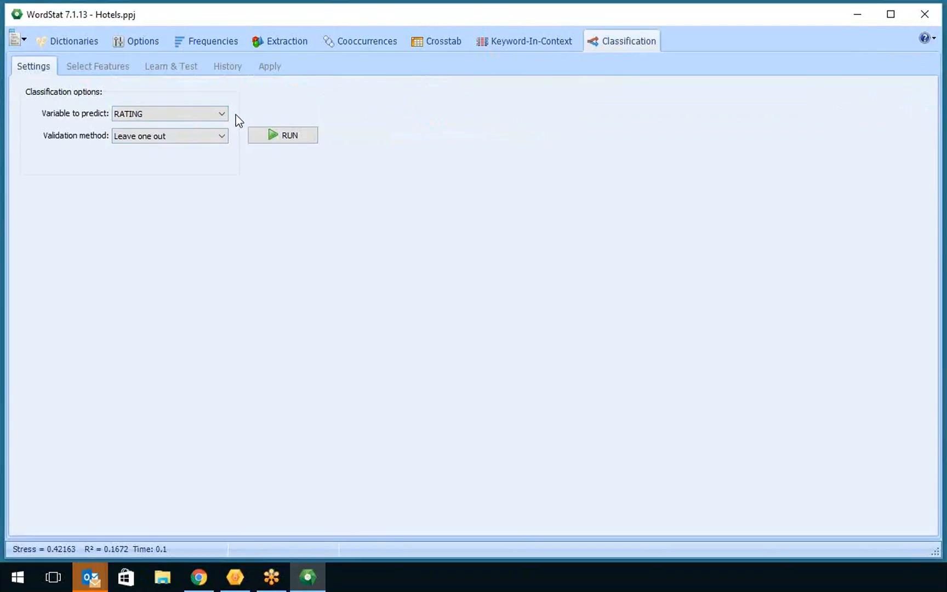
pyautogui.click(89, 45)
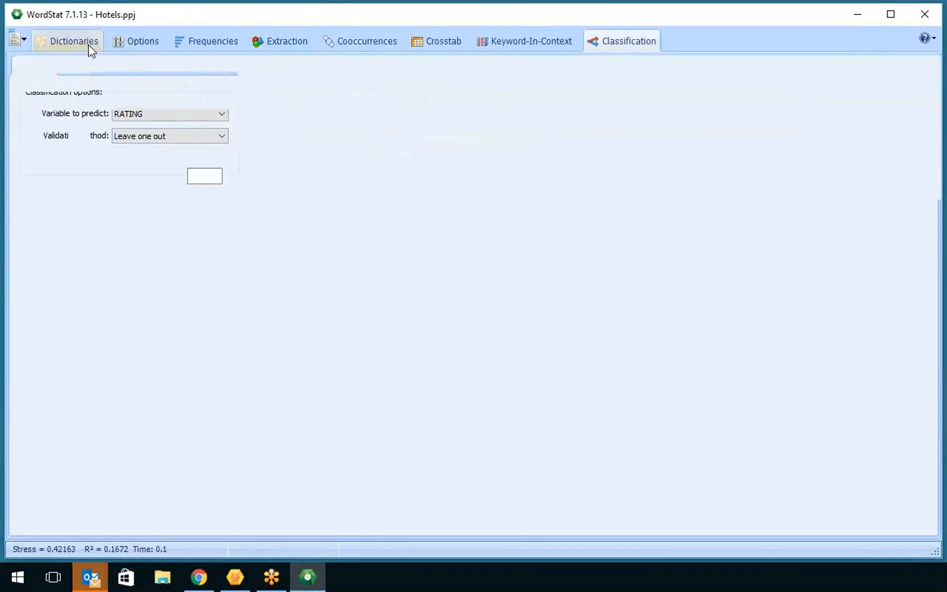
pyautogui.click(220, 155)
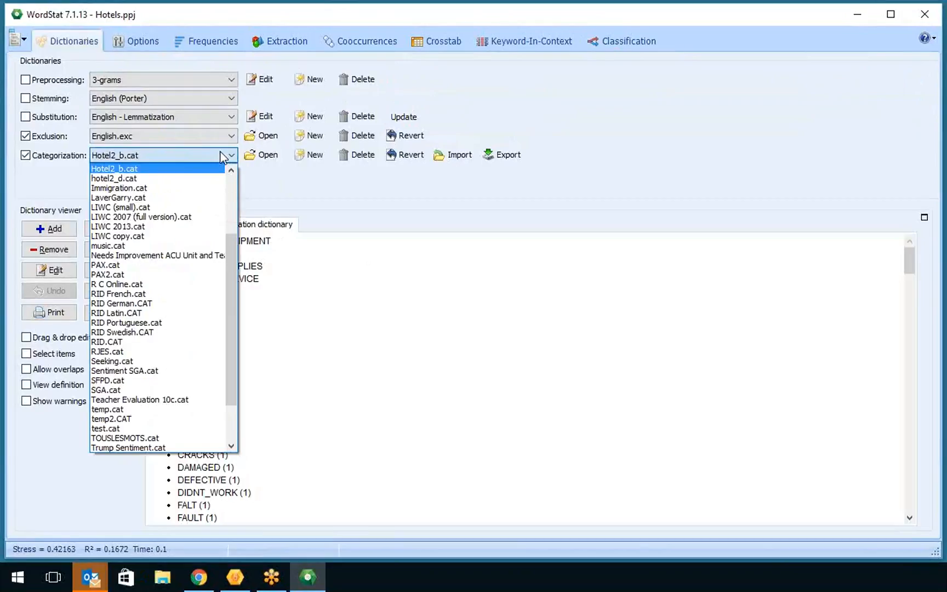
pyautogui.scroll(-2, 207, 380)
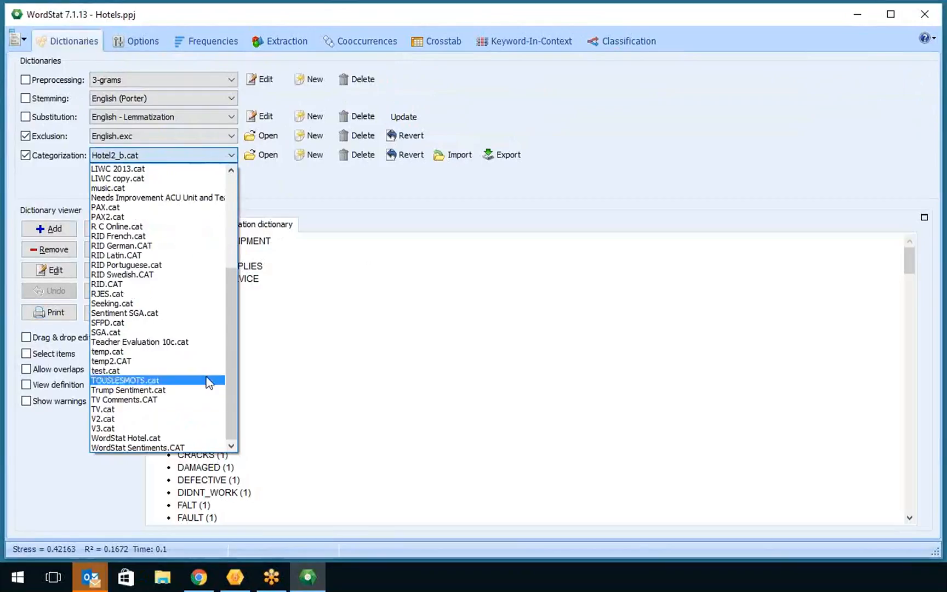
pyautogui.click(140, 448)
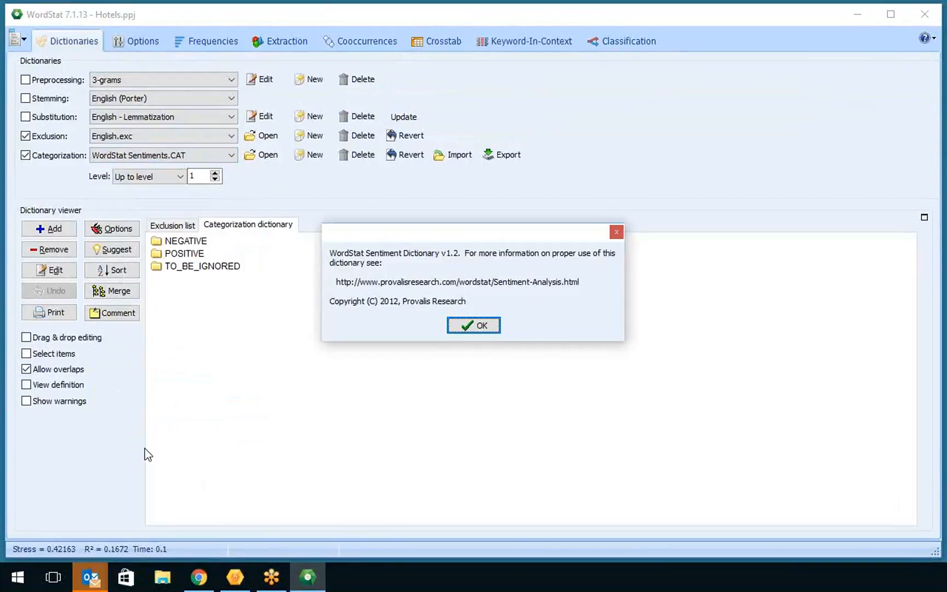
pyautogui.click(482, 326)
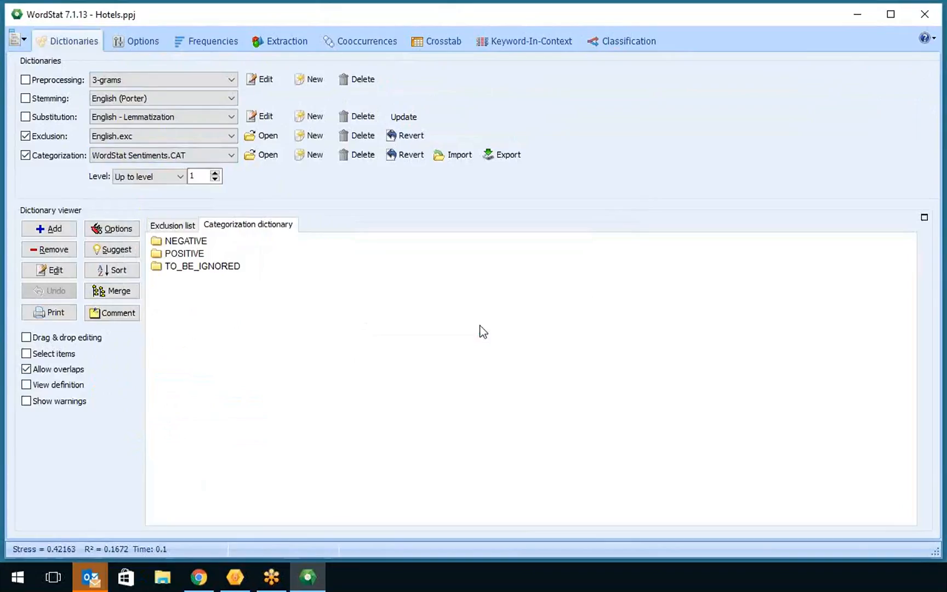
# Step: Examine the NEGATIVE WORDS and POSITIVE WORDS lists in the sentiment dictionary's TO_BE_IGNORED category
pyautogui.doubleClick(236, 271)
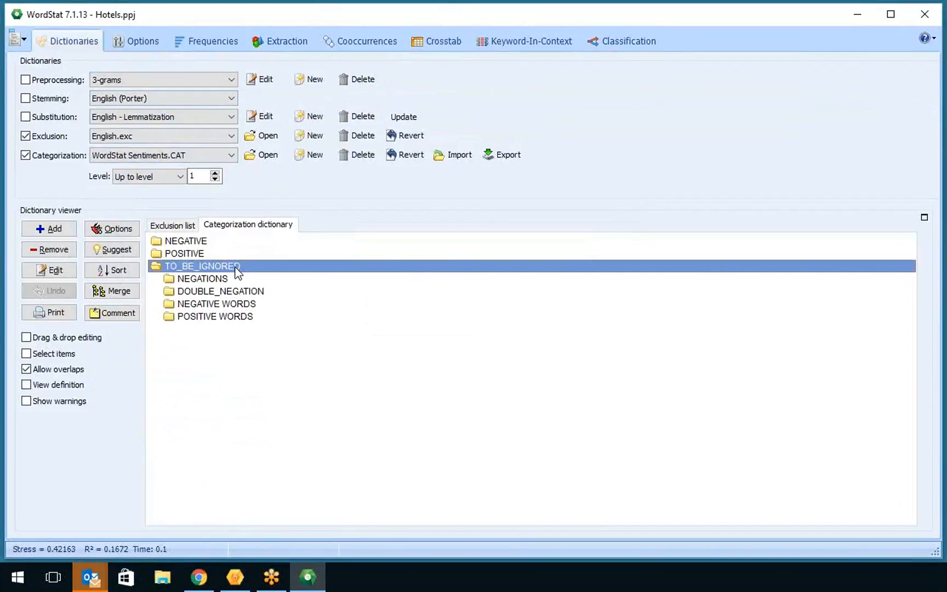
pyautogui.doubleClick(255, 306)
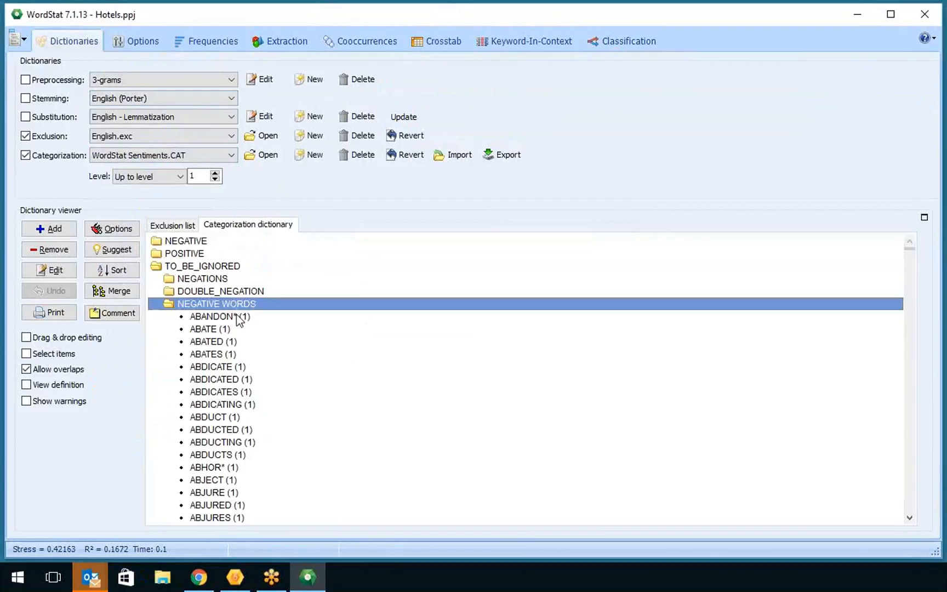
pyautogui.scroll(-6, 288, 362)
pyautogui.scroll(6, 289, 364)
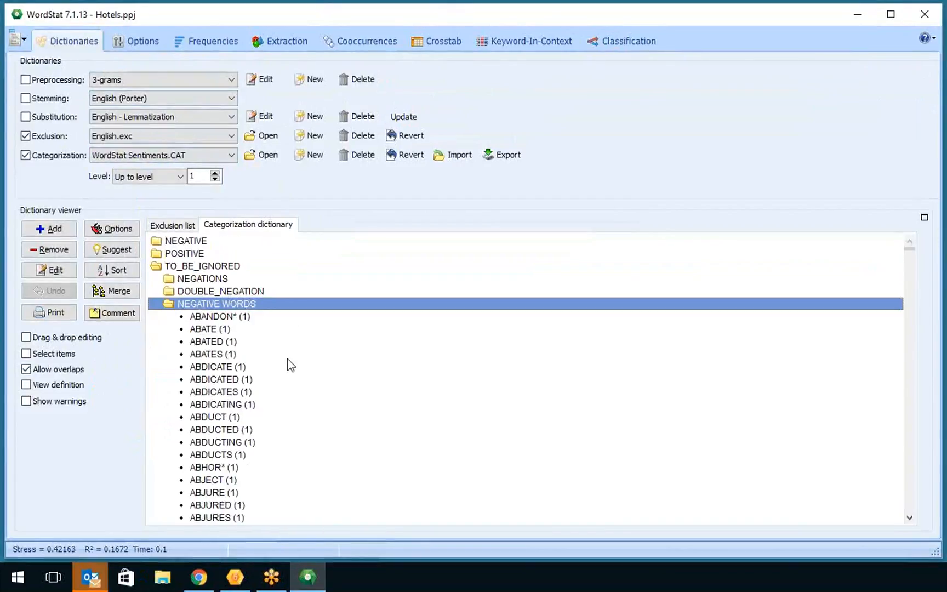
pyautogui.doubleClick(247, 305)
pyautogui.doubleClick(240, 318)
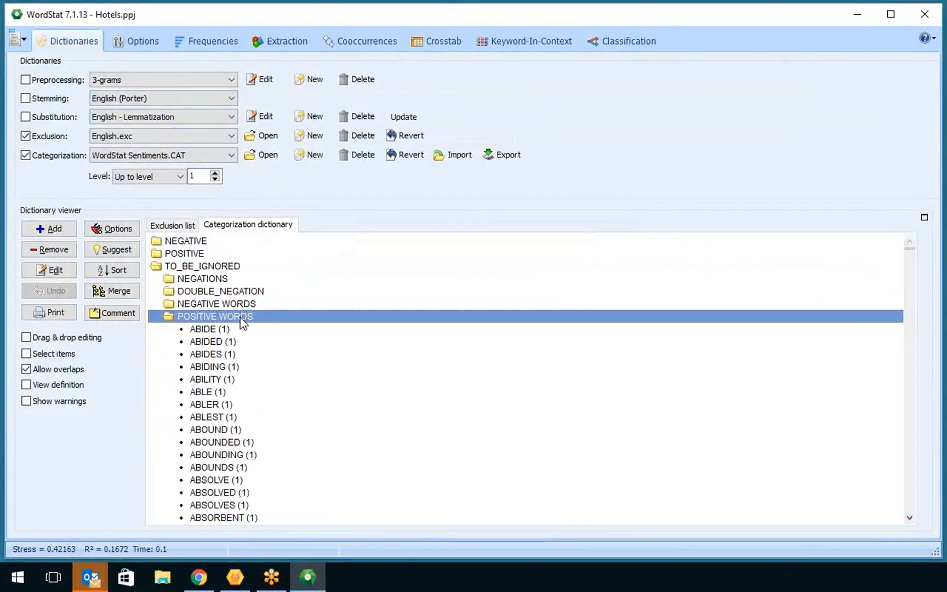
pyautogui.scroll(-4, 256, 342)
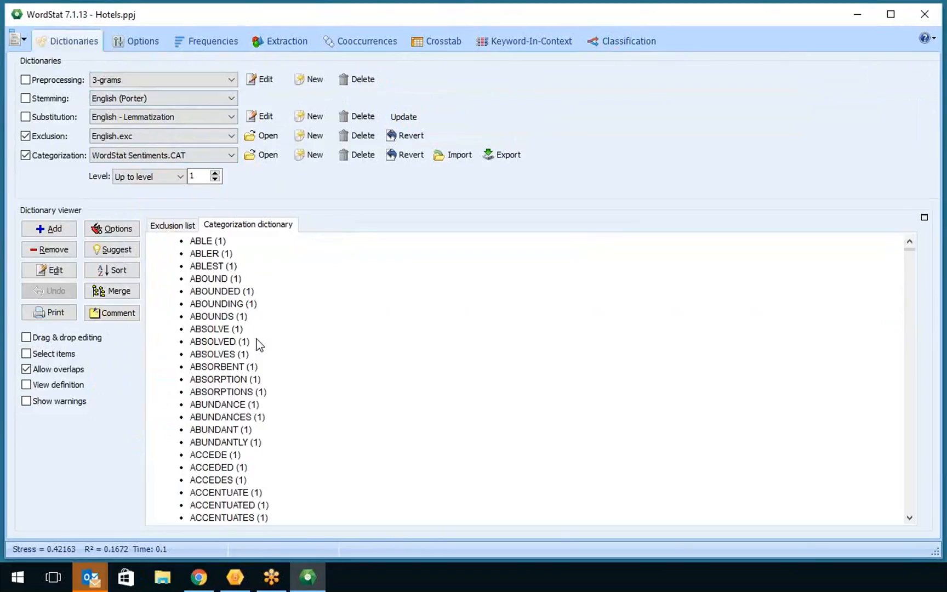
pyautogui.scroll(4, 259, 344)
pyautogui.doubleClick(251, 317)
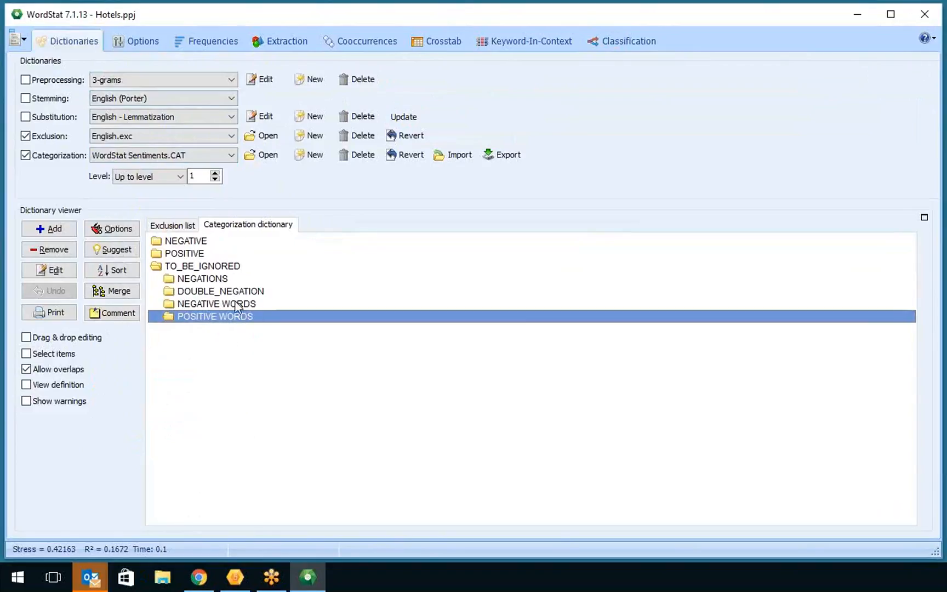
# Step: Examine the words listed in the NEGATIONS subcategory of TO_BE_IGNORED
pyautogui.doubleClick(221, 279)
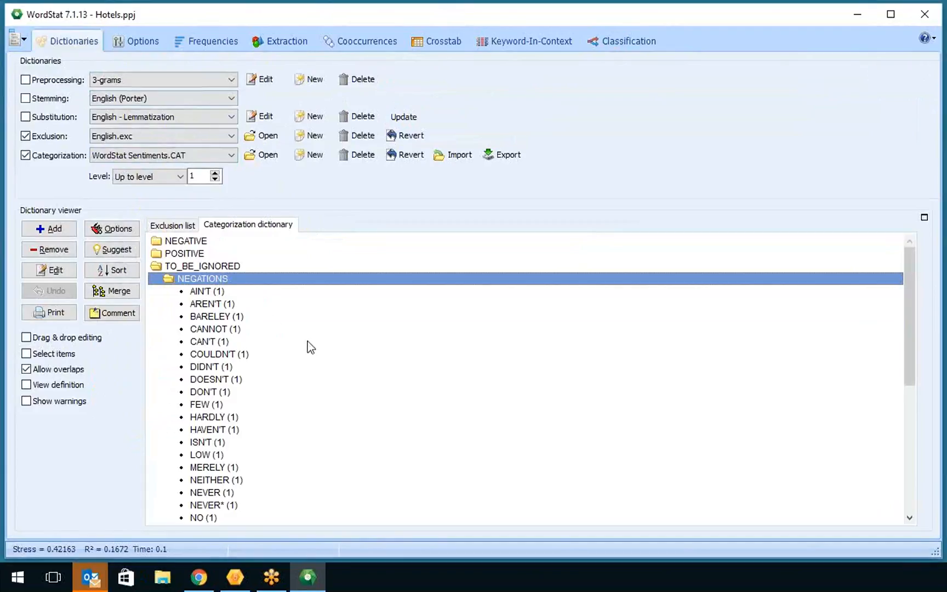
pyautogui.scroll(-2, 308, 341)
pyautogui.scroll(2, 307, 341)
pyautogui.scroll(-7, 308, 347)
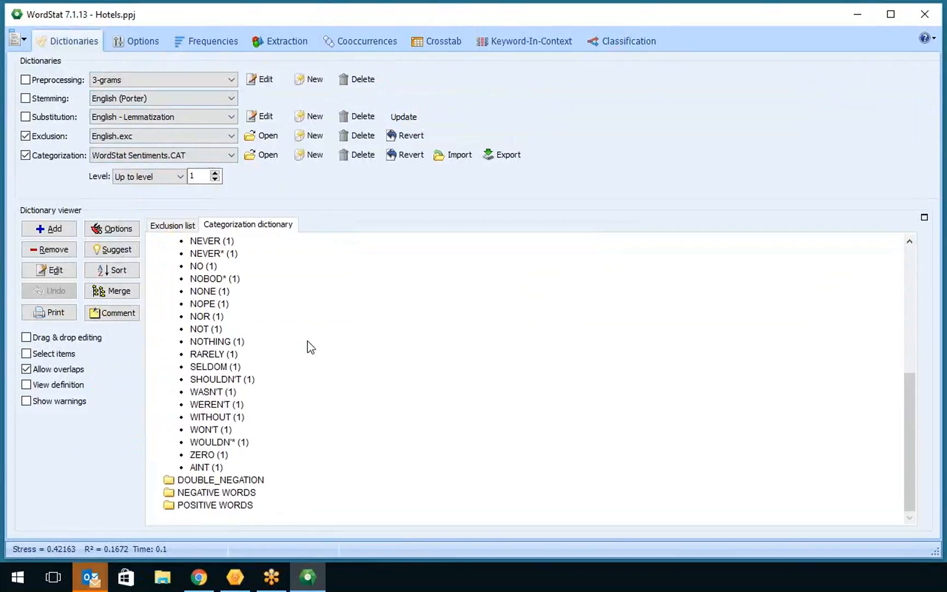
# Step: Collapse the NEGATIONS word list and expand the NEGATIVE category in the sentiment dictionary
pyautogui.scroll(7, 308, 341)
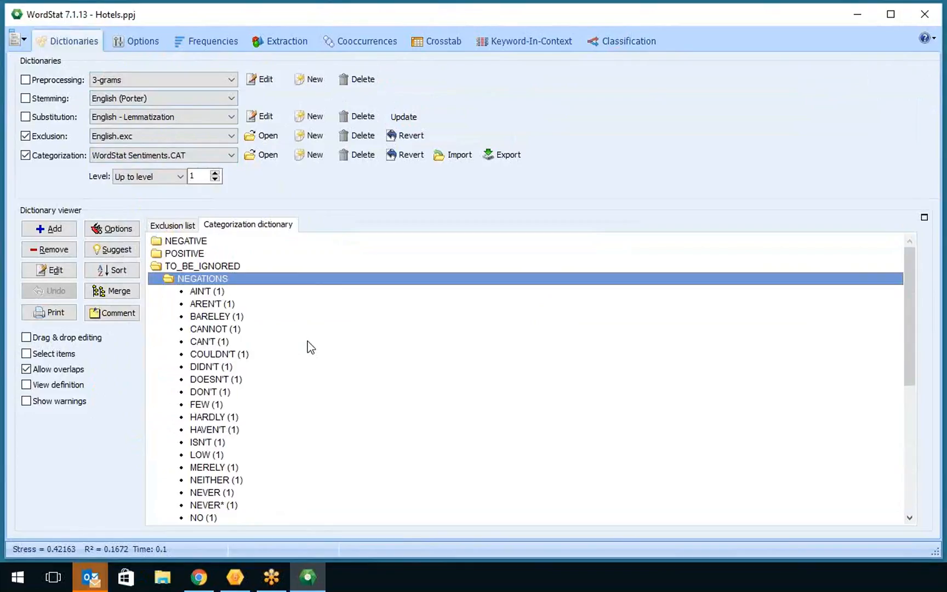
pyautogui.doubleClick(221, 281)
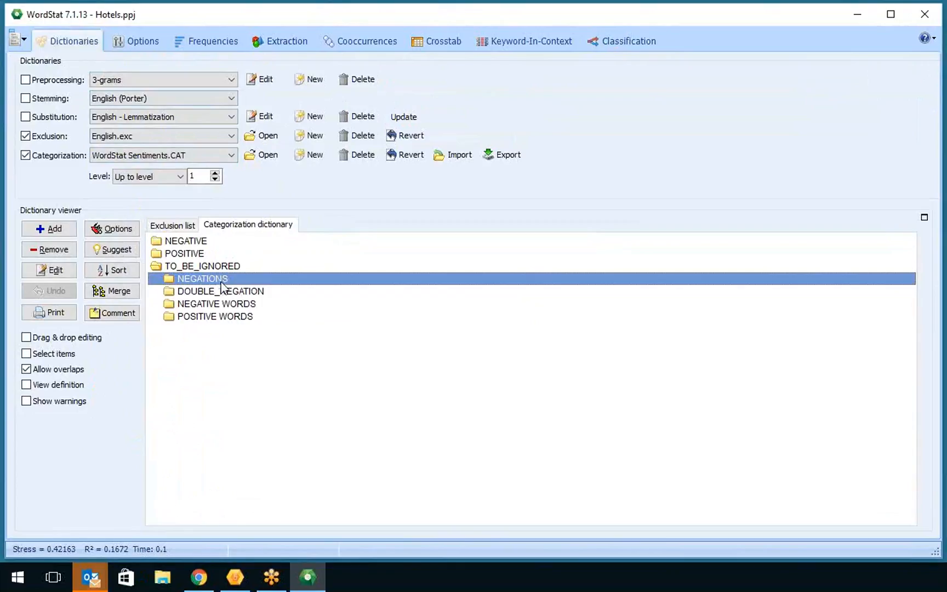
pyautogui.doubleClick(199, 241)
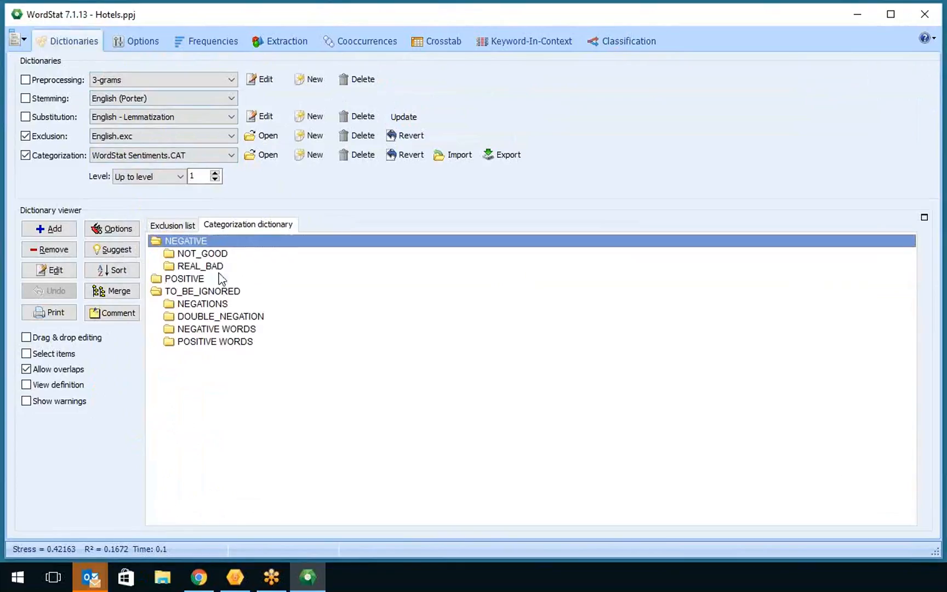
# Step: Set the distance of the NOTGOOD rule in the NOT_GOOD subcategory to 4
pyautogui.click(219, 256)
pyautogui.doubleClick(219, 255)
pyautogui.click(253, 266)
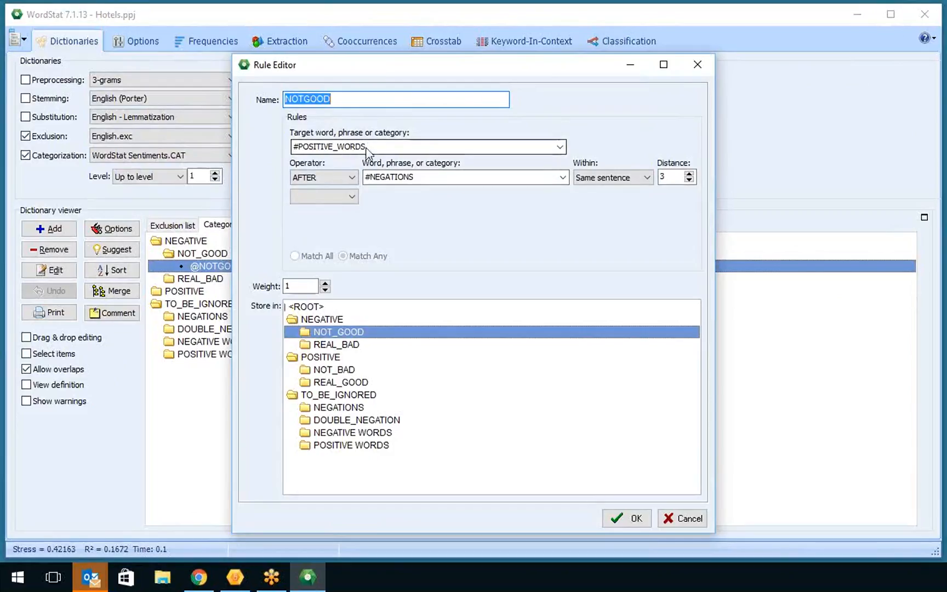
pyautogui.click(299, 148)
pyautogui.moveTo(429, 64); pyautogui.dragTo(570, 64)
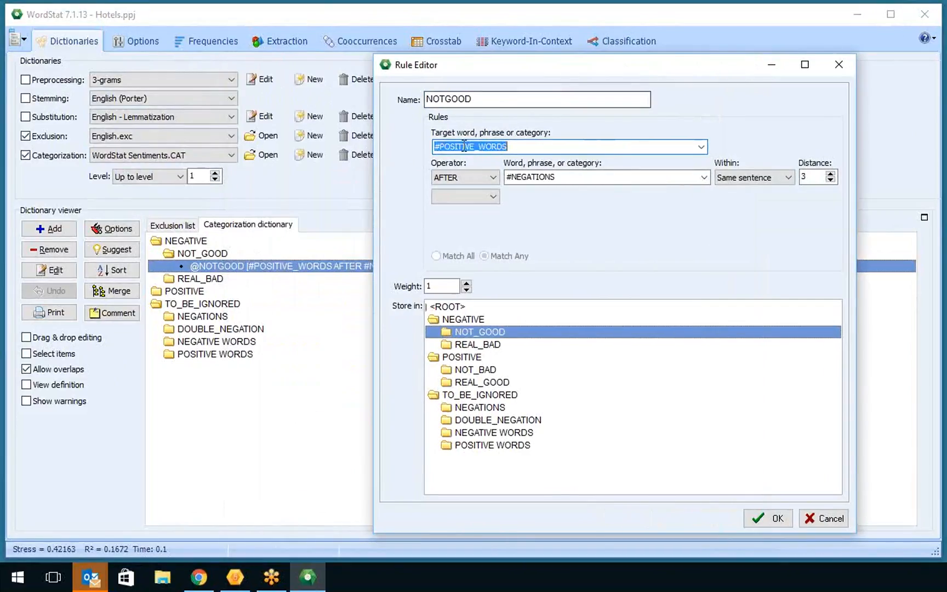
pyautogui.click(464, 146)
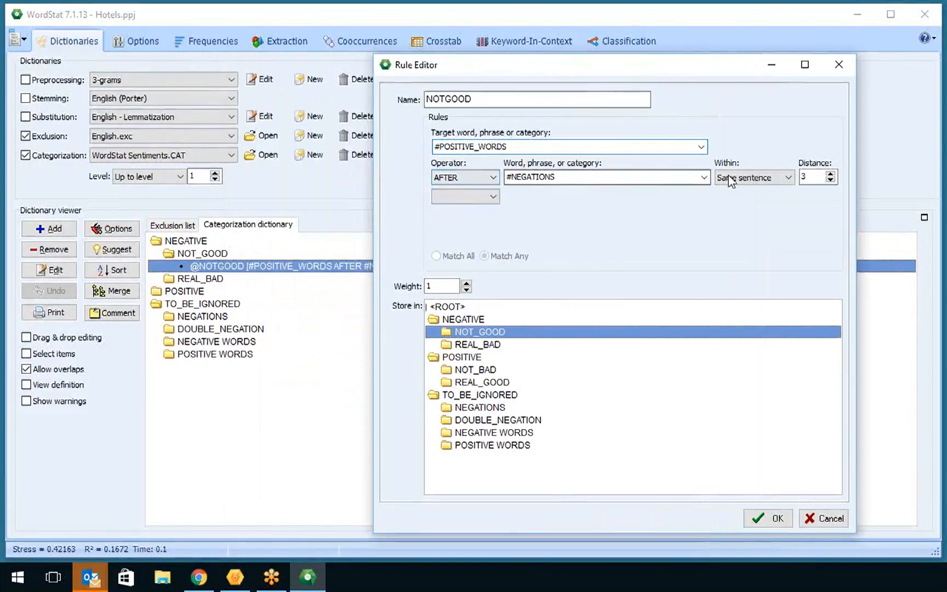
pyautogui.click(832, 174)
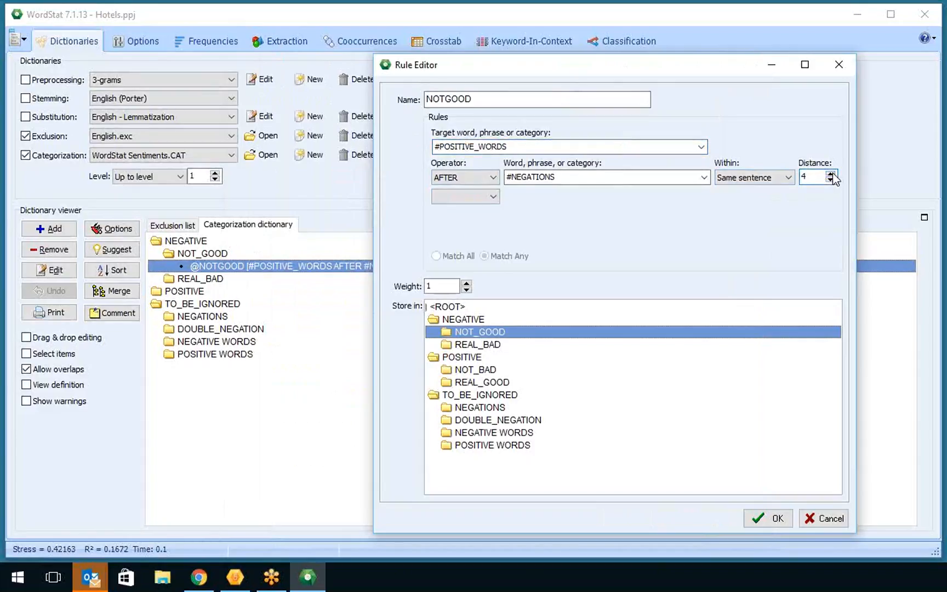
pyautogui.click(780, 518)
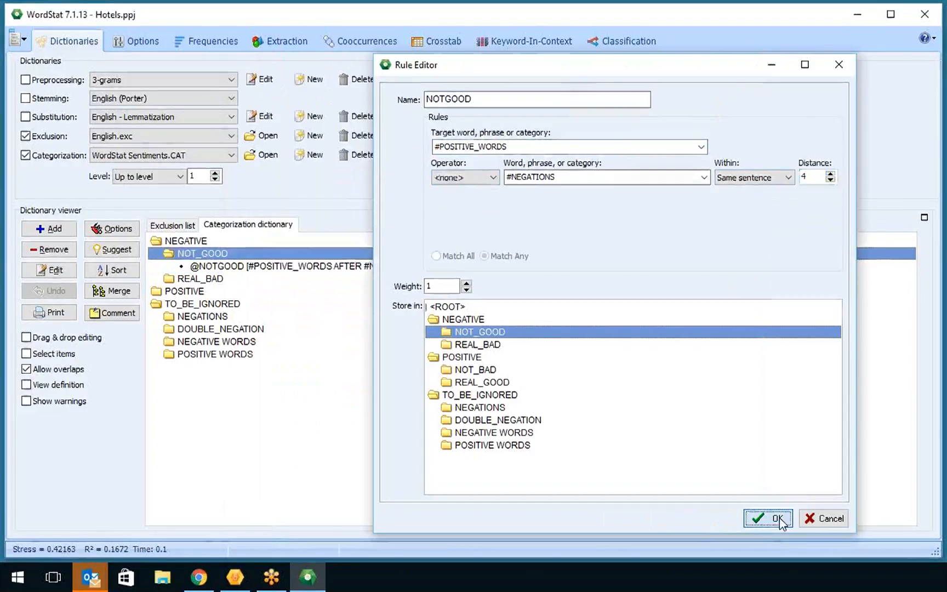
# Step: Examine the definition of the REALBAD rule in the REAL_BAD subcategory and close it without changes
pyautogui.doubleClick(217, 278)
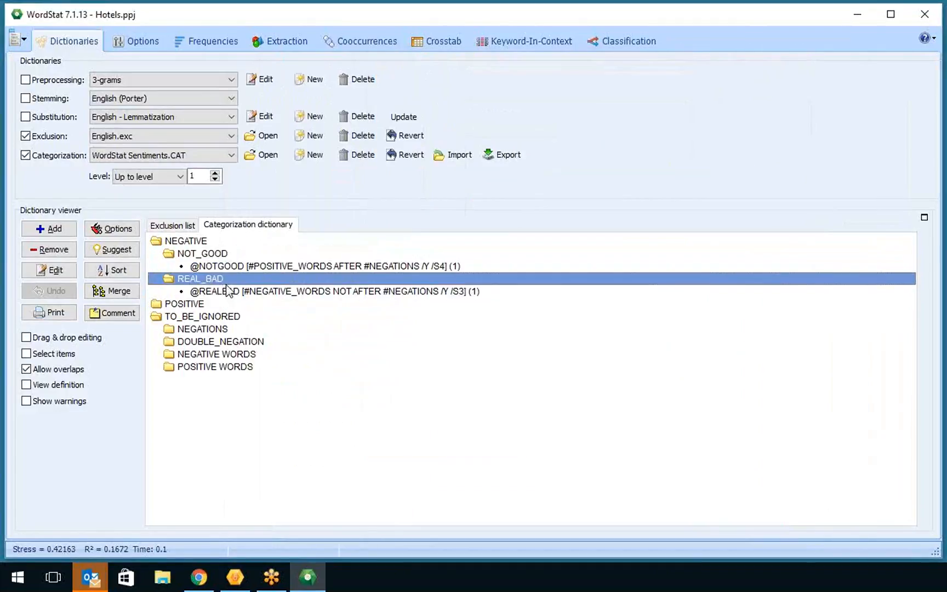
pyautogui.click(274, 294)
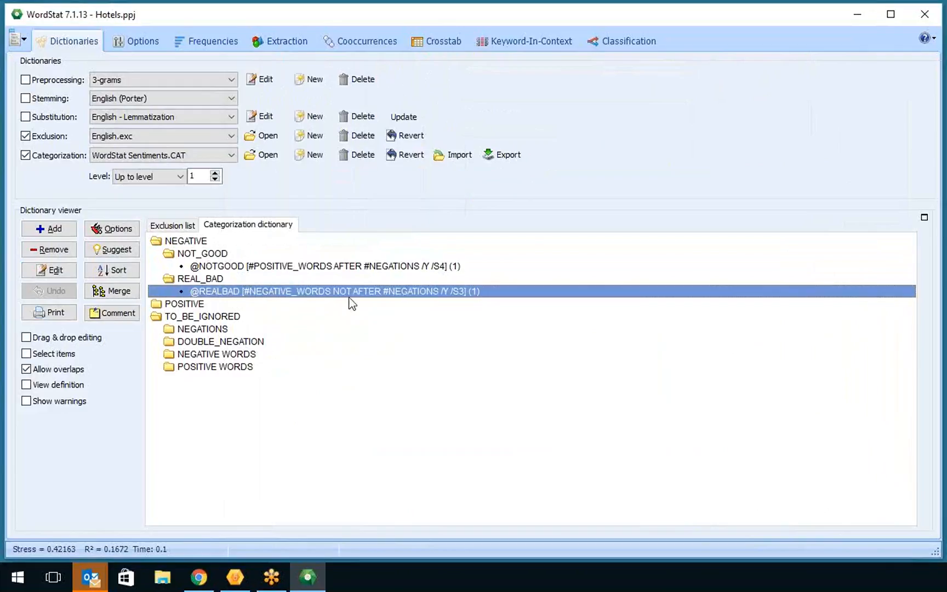
pyautogui.click(67, 269)
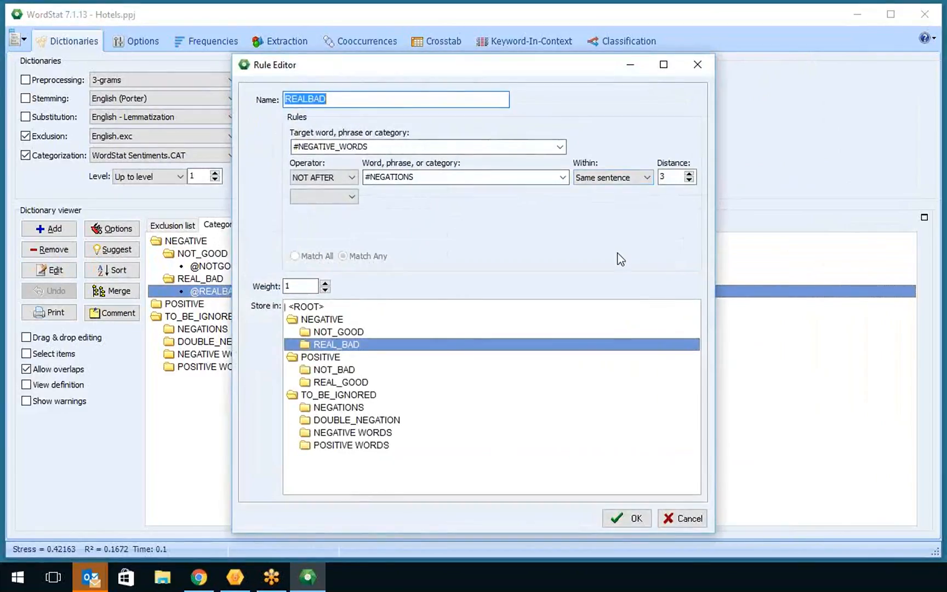
pyautogui.click(693, 518)
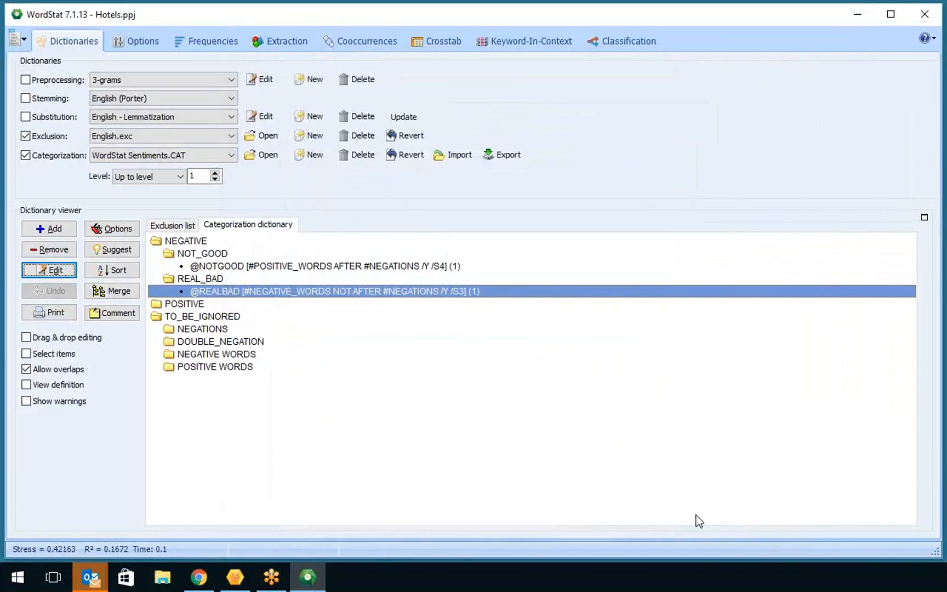
# Step: Expand the POSITIVE category and view the rules in its NOT_BAD and REAL_GOOD subcategories
pyautogui.doubleClick(185, 304)
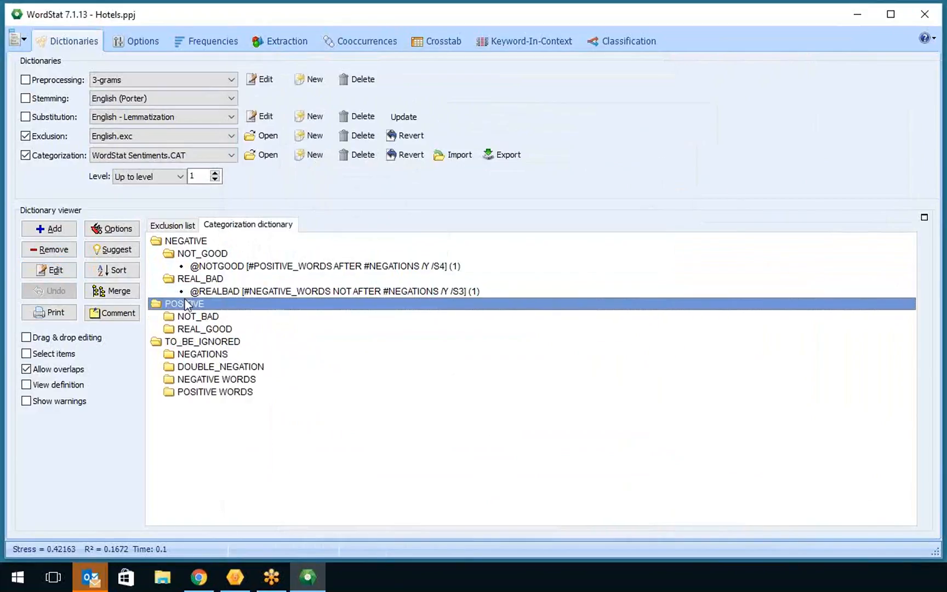
pyautogui.doubleClick(219, 318)
pyautogui.doubleClick(227, 342)
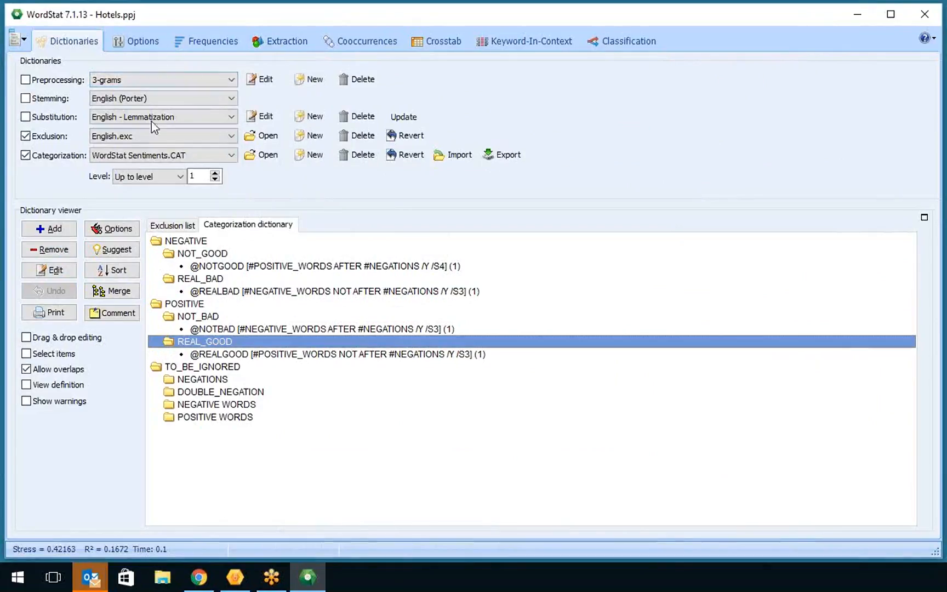
# Step: Load Hotel2_b.cat as the categorization dictionary and display its category frequencies
pyautogui.click(158, 155)
pyautogui.scroll(6, 202, 252)
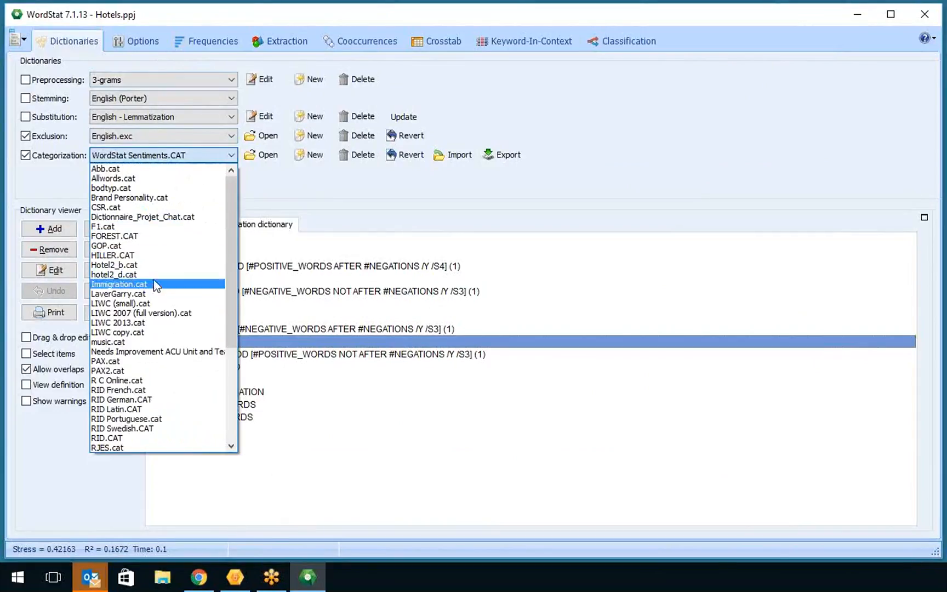
pyautogui.click(151, 266)
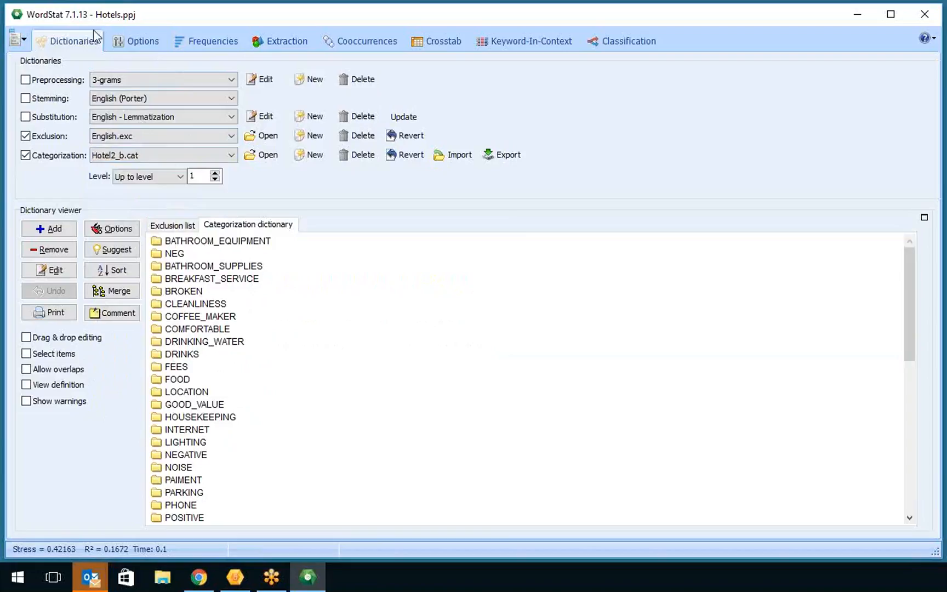
pyautogui.click(149, 45)
pyautogui.click(206, 45)
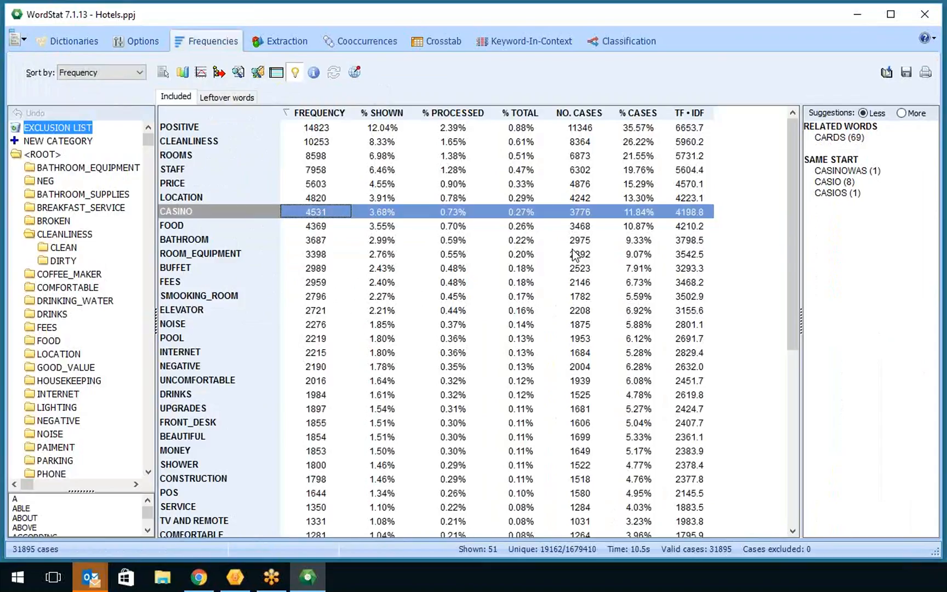
# Step: Open the keyword-in-context list for the FOOD category and maximize its window
pyautogui.click(338, 271)
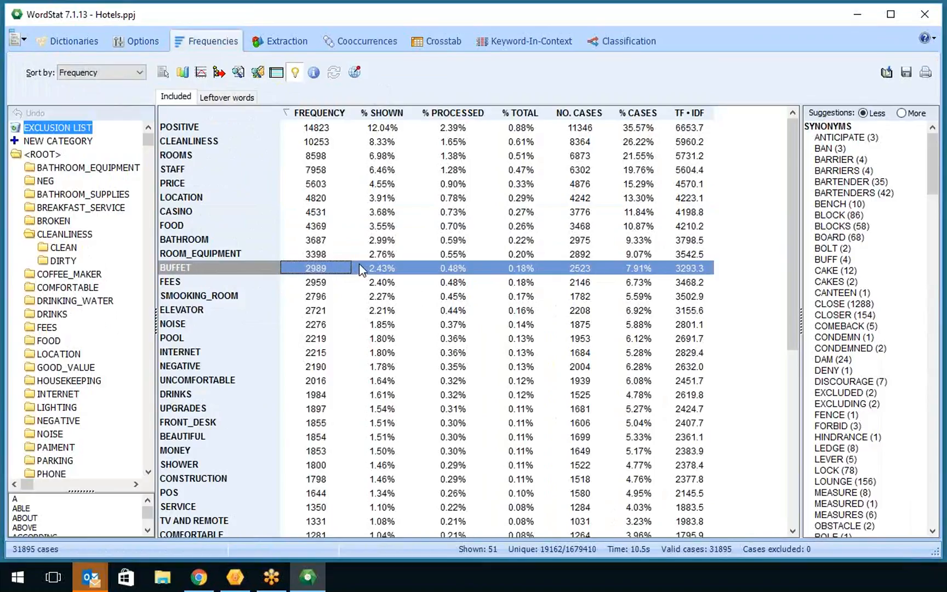
pyautogui.click(333, 226)
pyautogui.rightClick(348, 226)
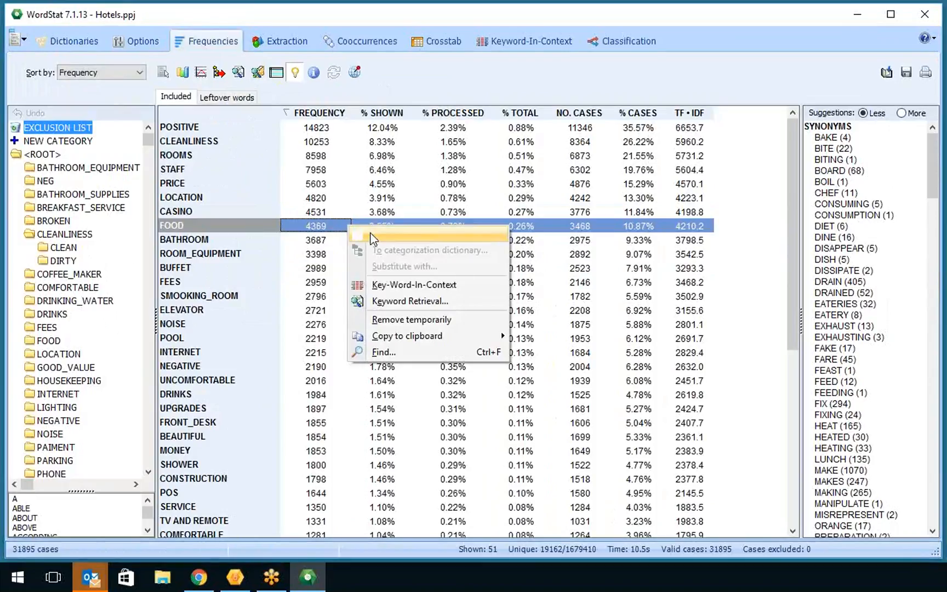
pyautogui.click(438, 285)
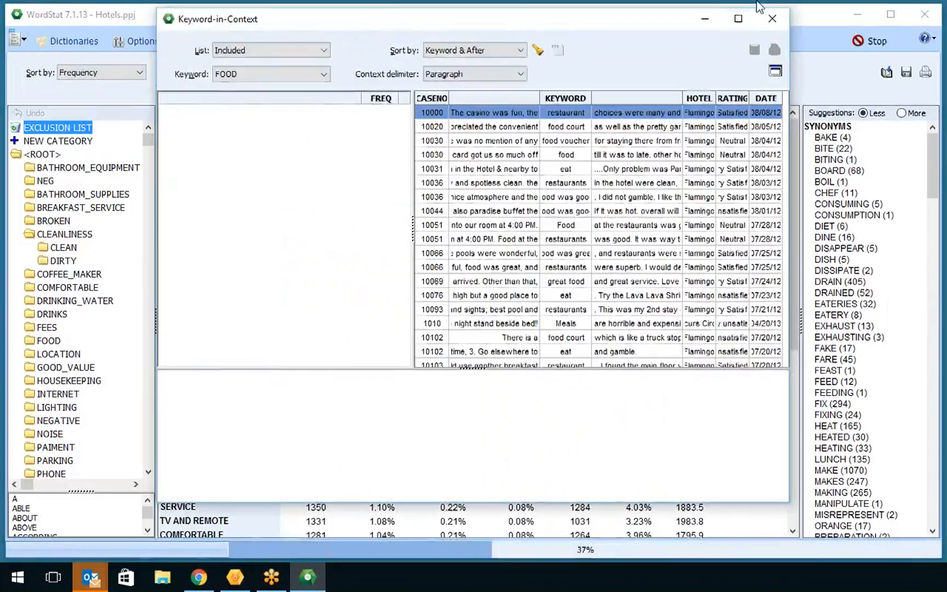
pyautogui.click(739, 20)
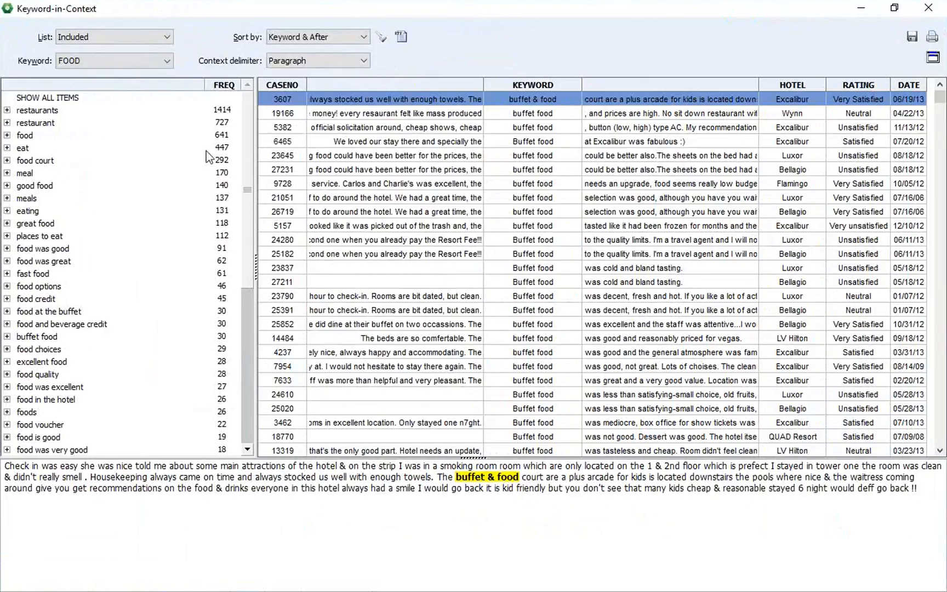
# Step: Expand the phrases beginning with "eat" and check the sort options for the FOOD keyword contexts
pyautogui.click(8, 149)
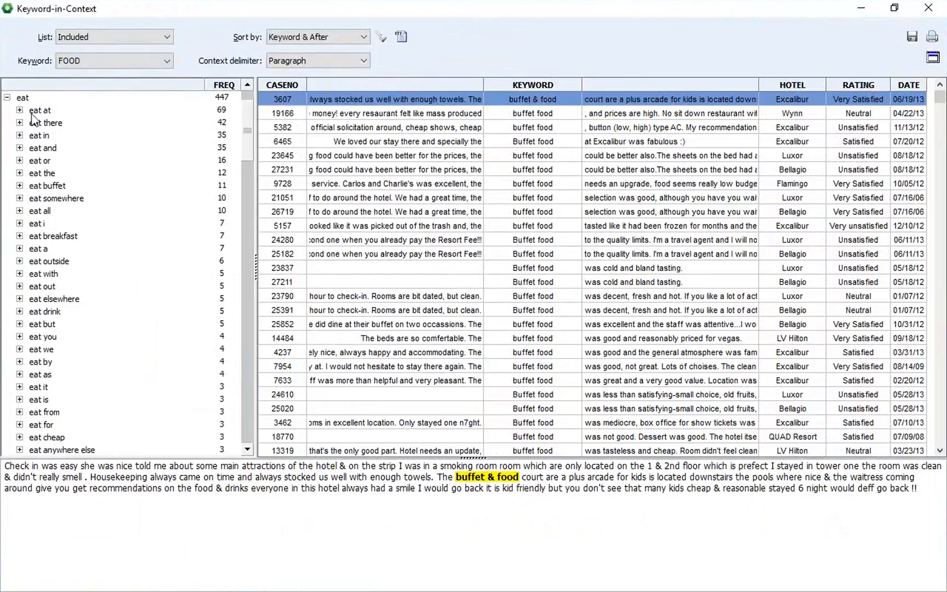
pyautogui.click(362, 37)
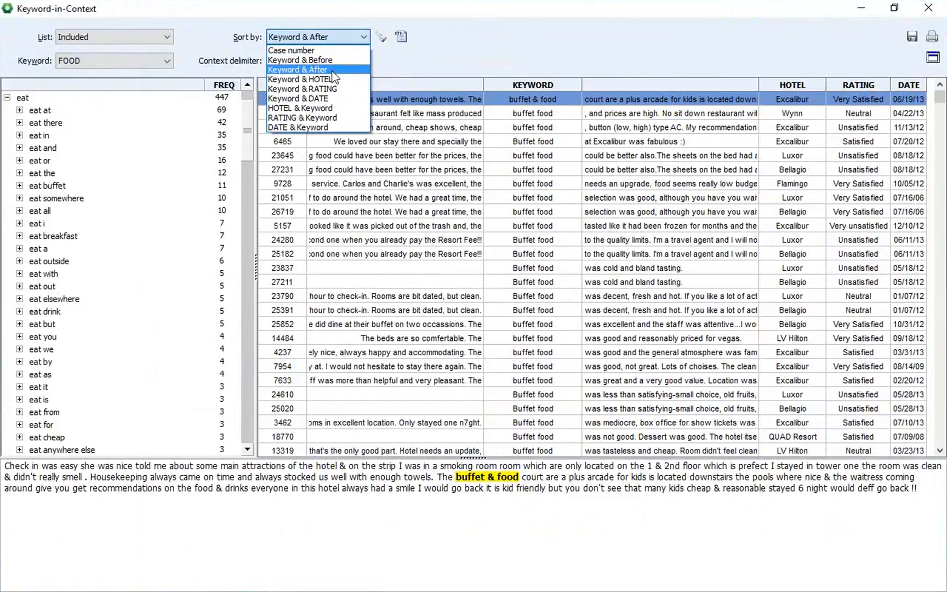
pyautogui.click(688, 340)
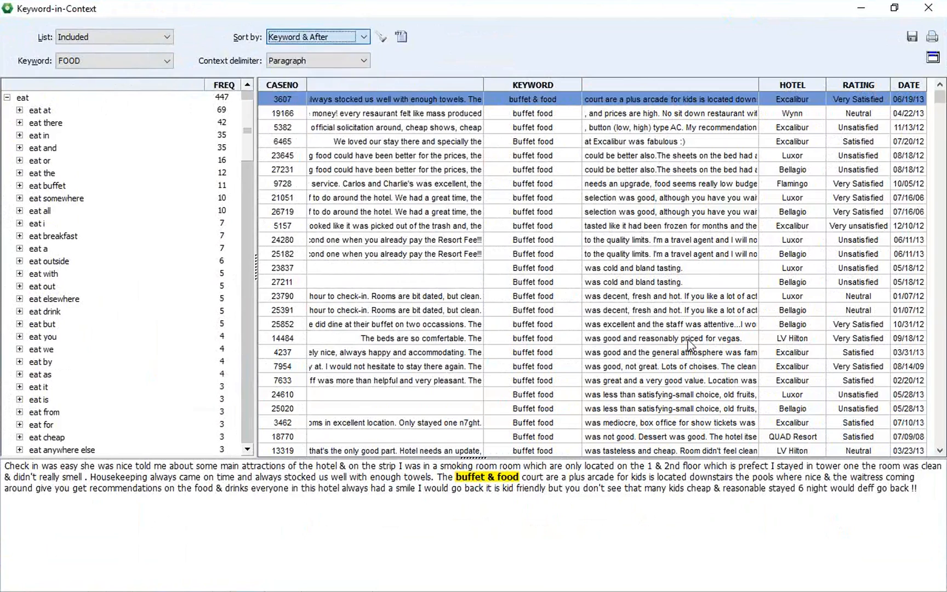
# Step: Look through the FOOD passages with their hotel, rating and date, and close the keyword-in-context list
pyautogui.scroll(-15, 942, 430)
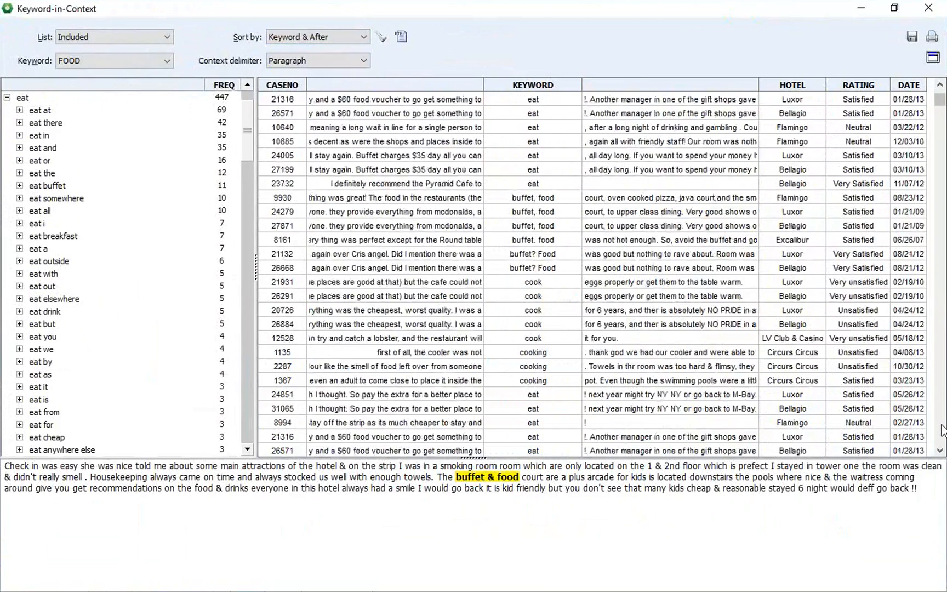
pyautogui.scroll(-15, 942, 429)
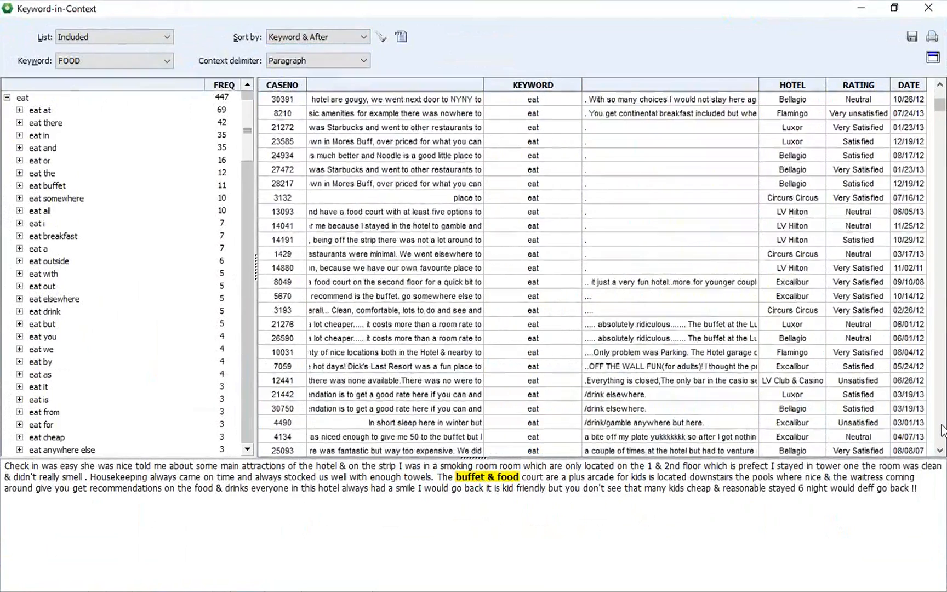
pyautogui.scroll(-15, 942, 429)
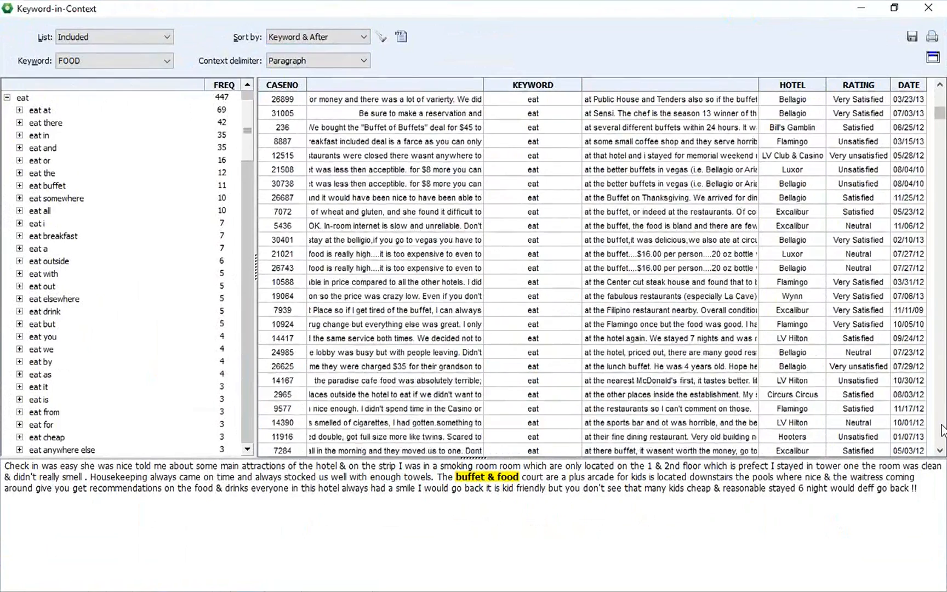
pyautogui.scroll(-15, 942, 429)
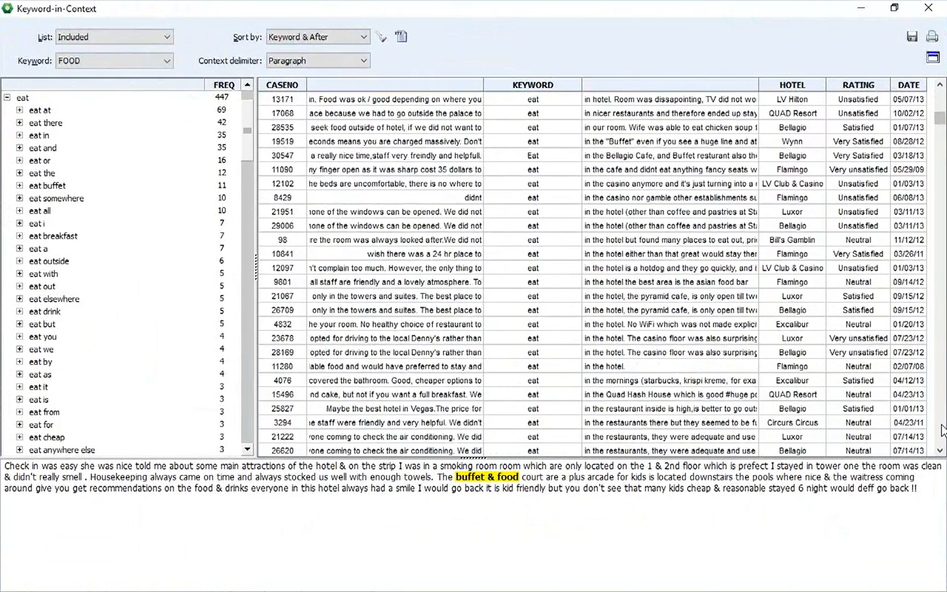
pyautogui.scroll(-15, 942, 429)
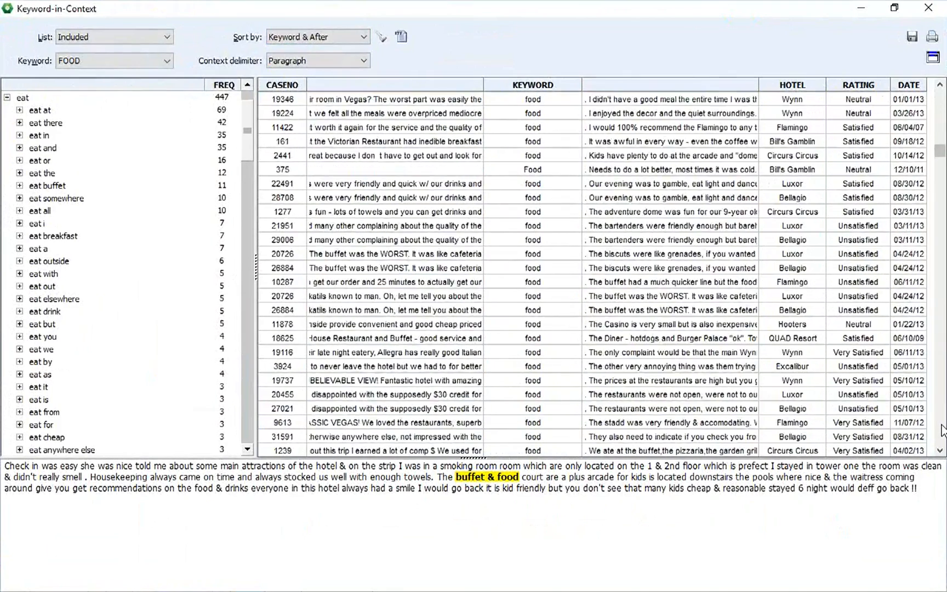
pyautogui.click(943, 124)
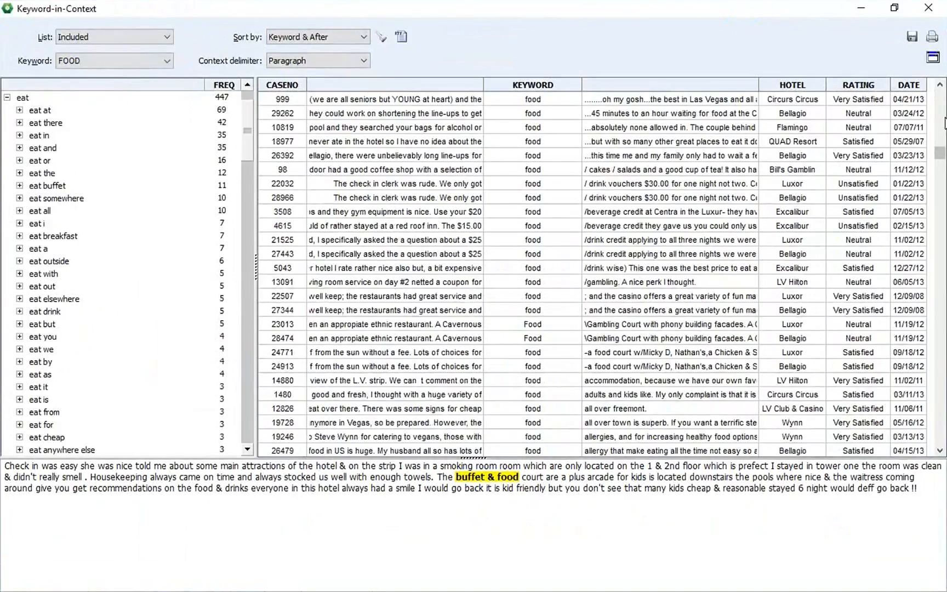
pyautogui.click(943, 123)
pyautogui.click(943, 123)
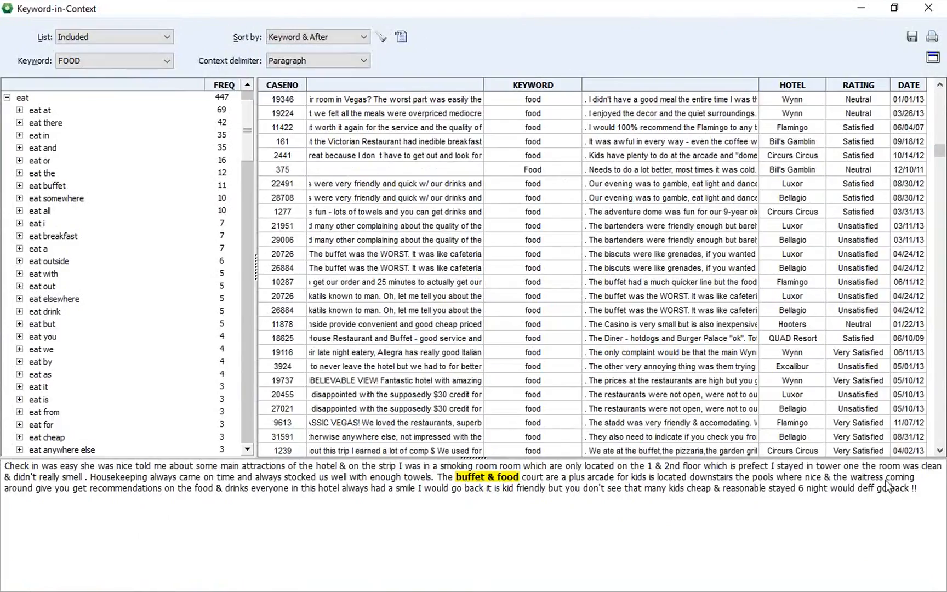
pyautogui.click(943, 430)
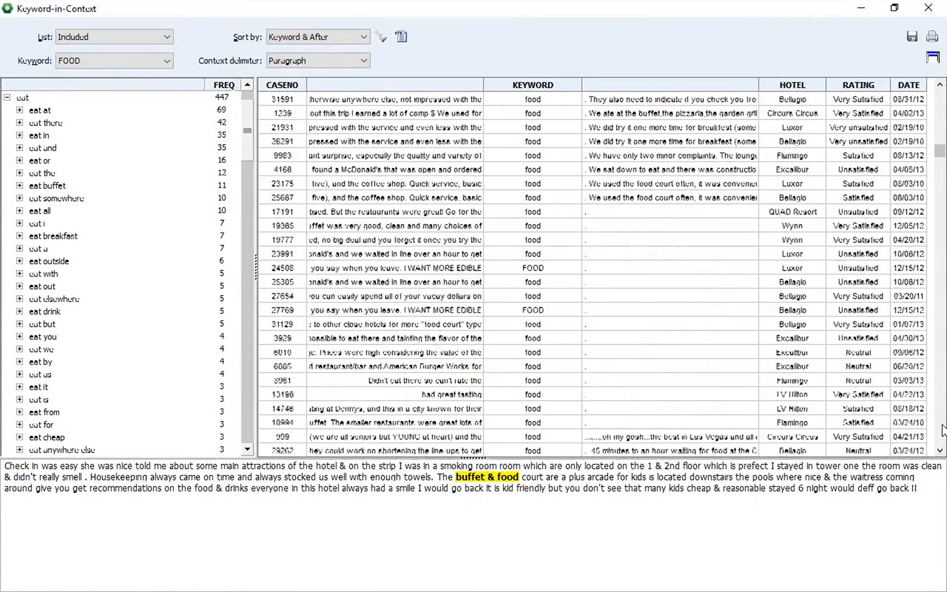
pyautogui.click(943, 430)
pyautogui.click(943, 430)
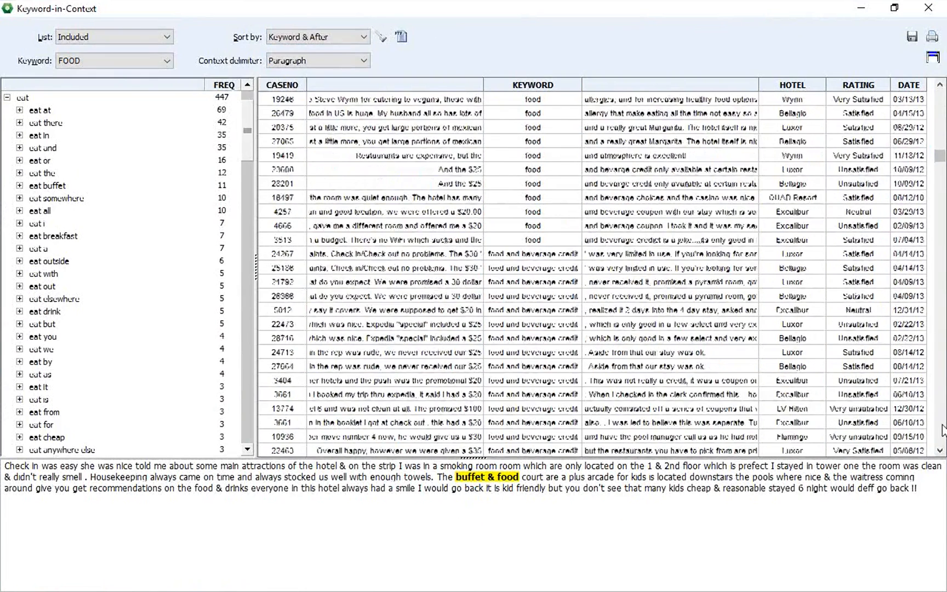
pyautogui.click(943, 430)
pyautogui.click(943, 430)
pyautogui.click(943, 430)
pyautogui.click(943, 430)
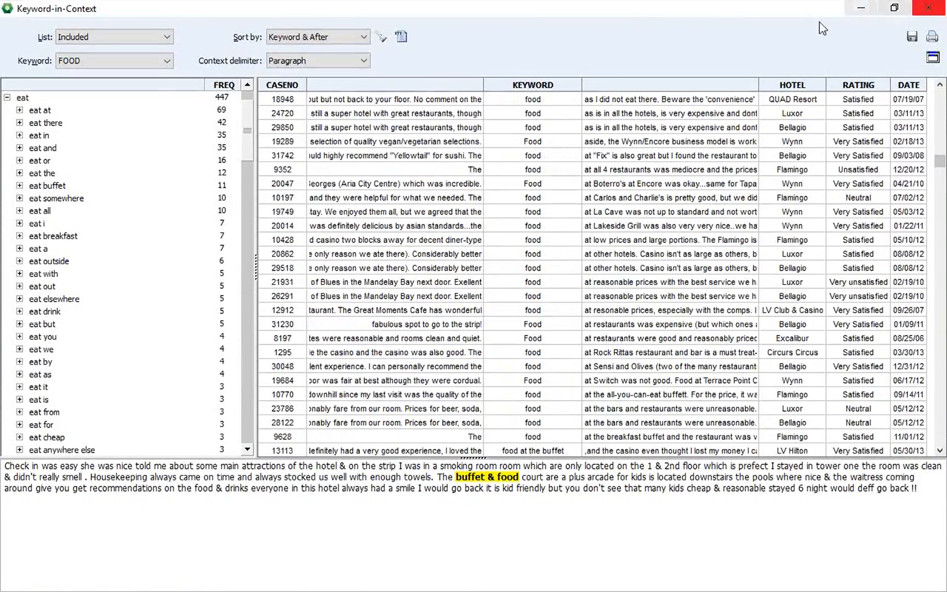
pyautogui.moveTo(826, 11); pyautogui.dragTo(630, 52)
pyautogui.click(759, 55)
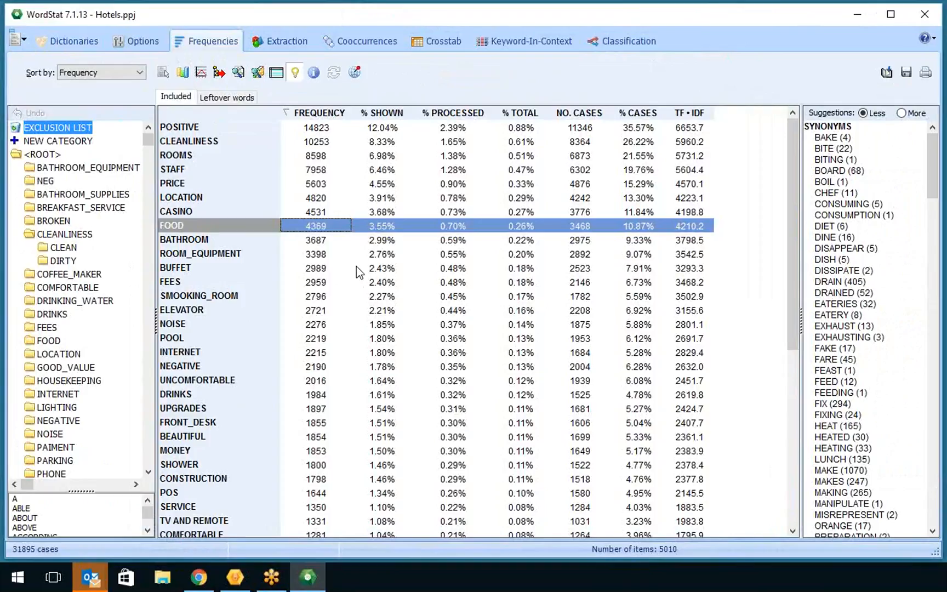
# Step: Run a keyword-in-context search for the user-defined word BILL, sorted by keyword and after, with paragraph context
pyautogui.click(326, 338)
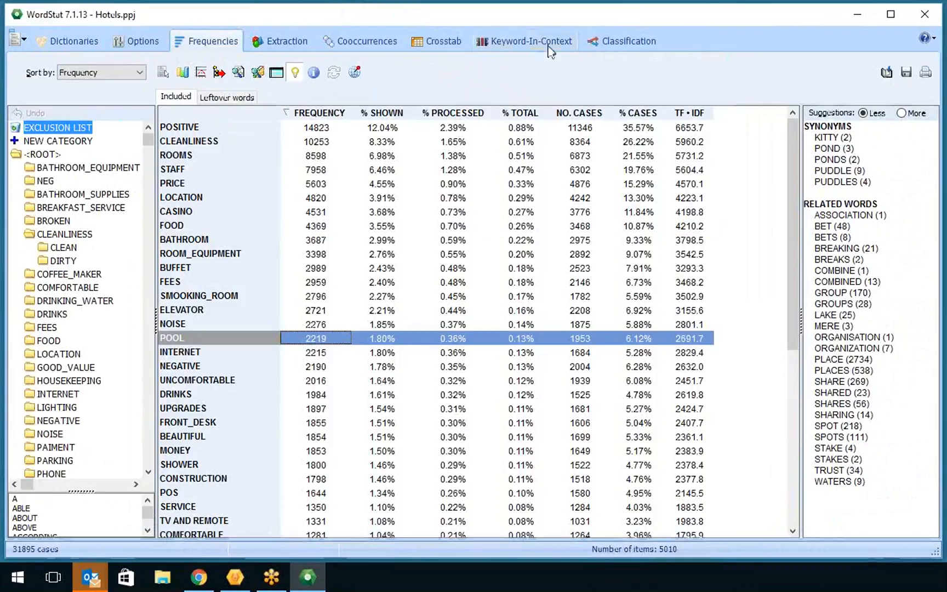
pyautogui.click(515, 42)
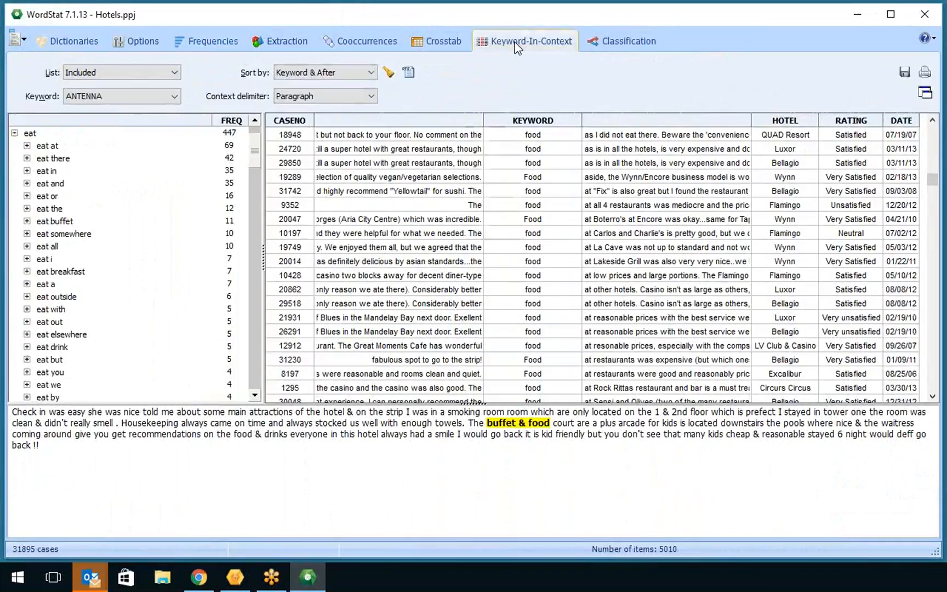
pyautogui.click(165, 73)
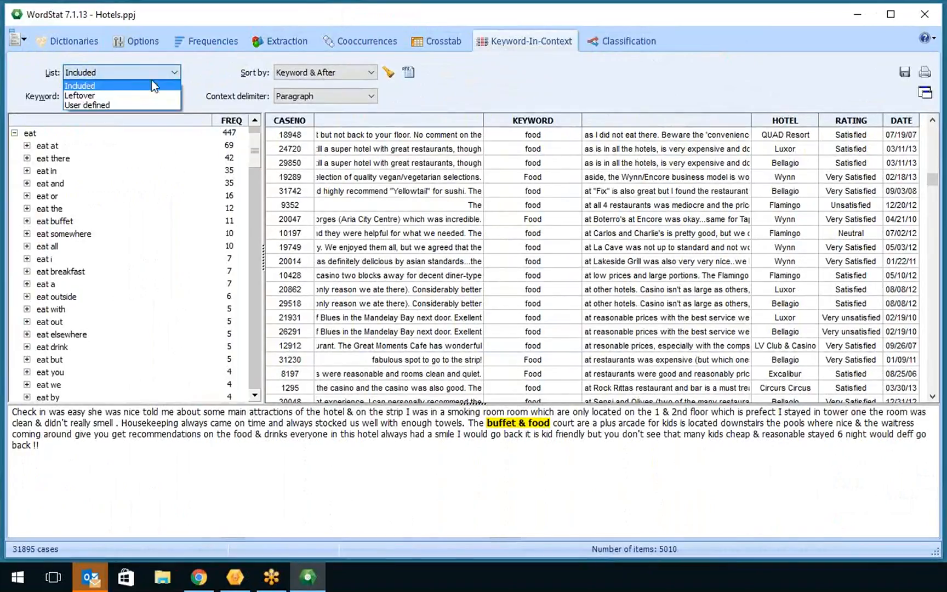
pyautogui.click(121, 106)
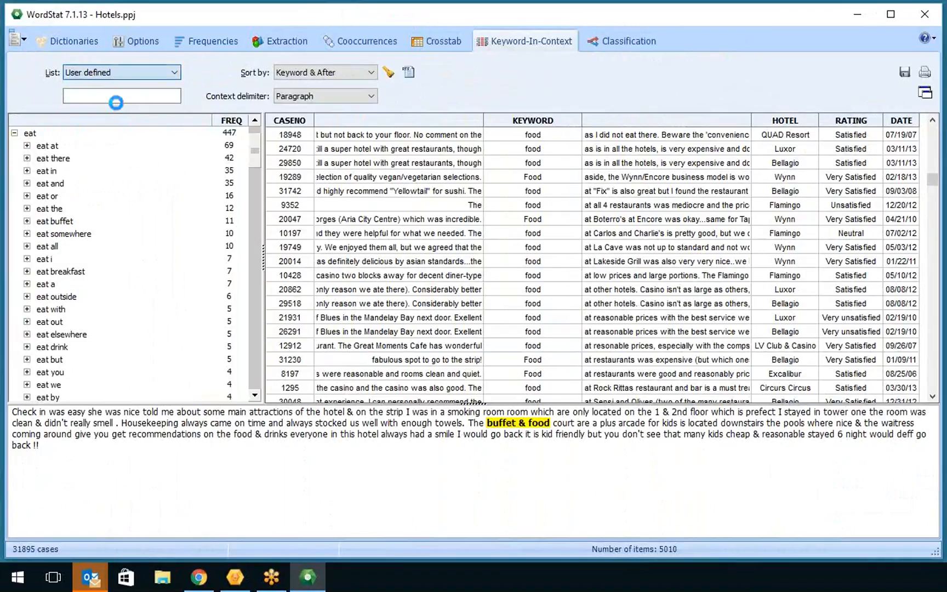
pyautogui.write('BILL')
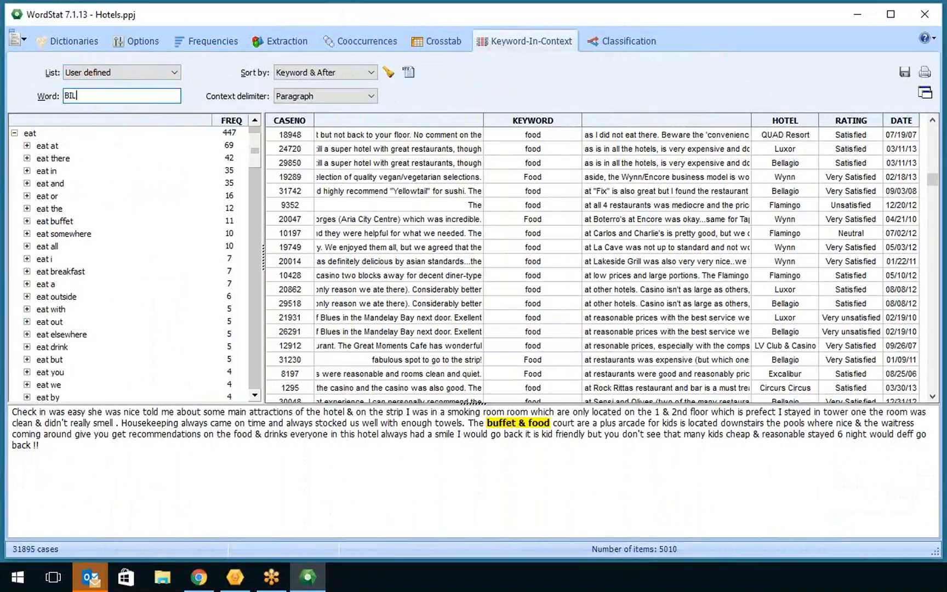
pyautogui.click(393, 73)
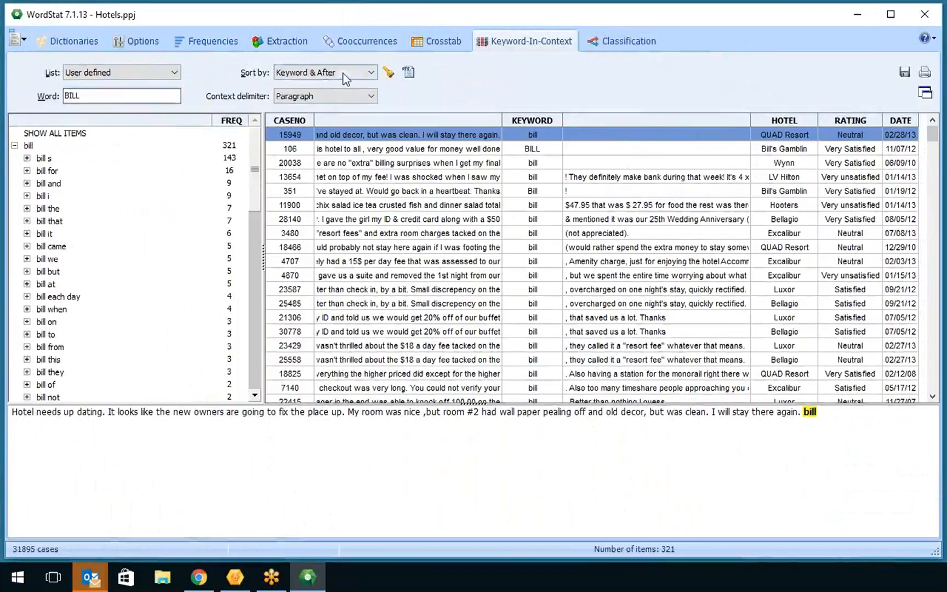
# Step: Look through the BILL contexts to tell hotel-name mentions apart from charges and banknotes
pyautogui.click(934, 385)
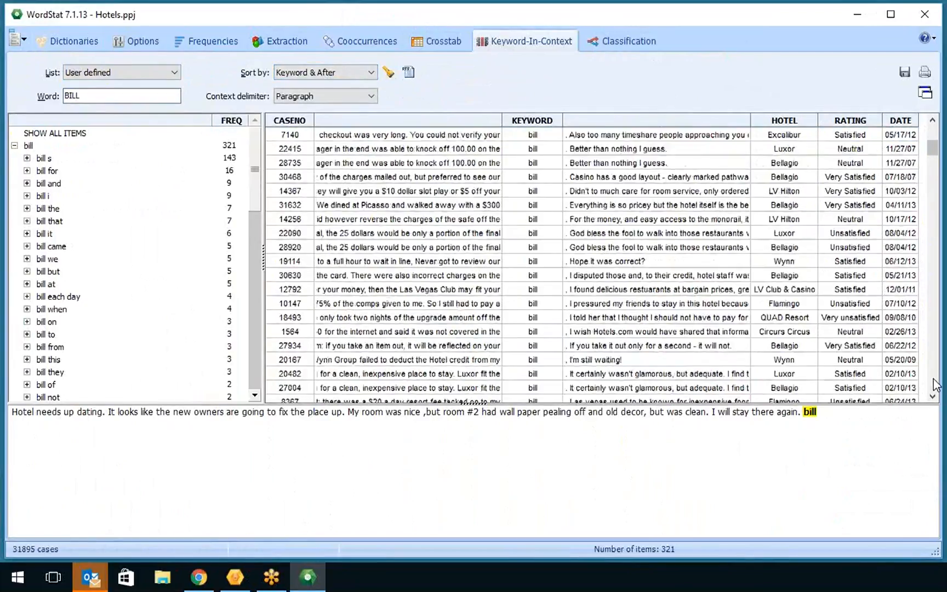
pyautogui.click(934, 380)
pyautogui.click(935, 381)
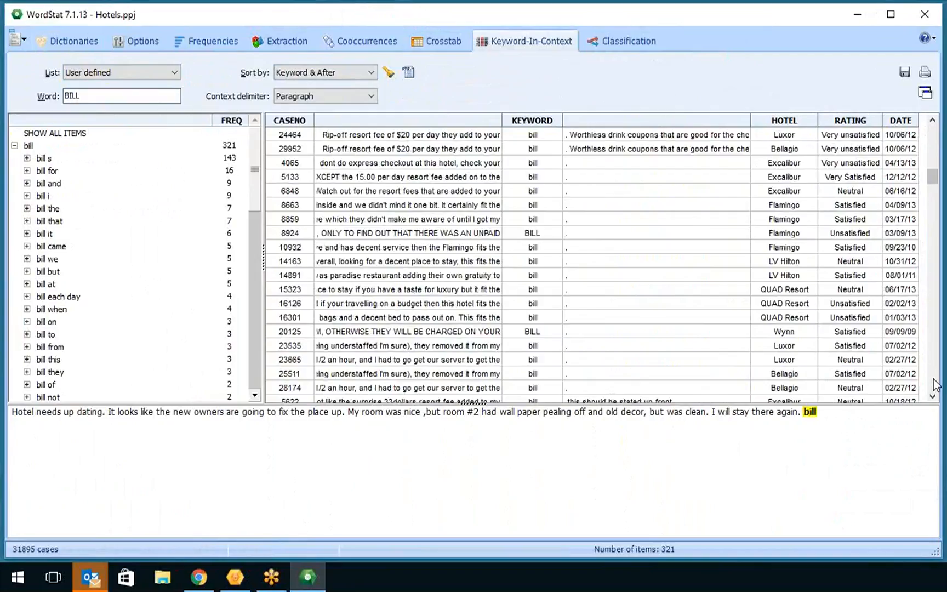
pyautogui.click(934, 386)
pyautogui.click(934, 386)
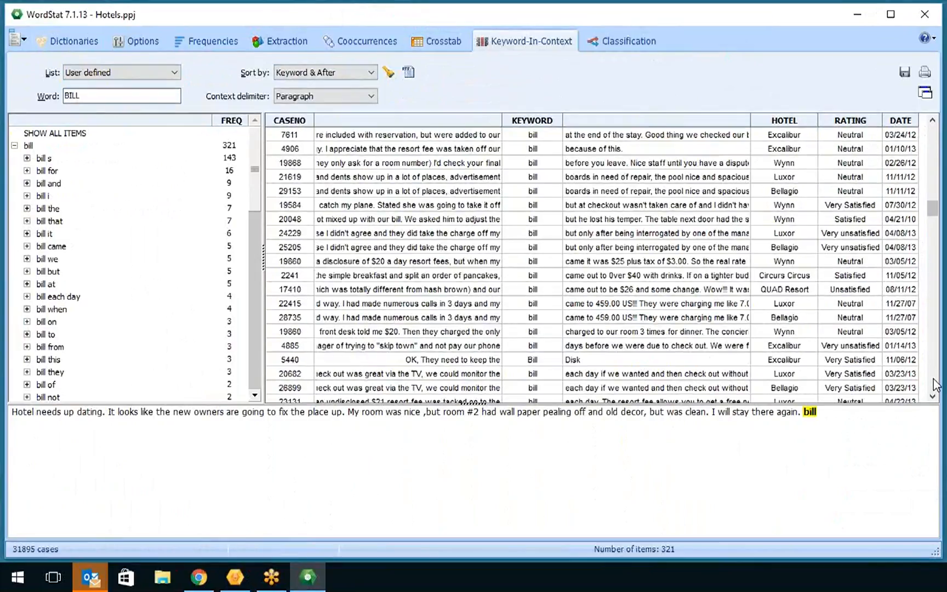
pyautogui.click(934, 385)
pyautogui.click(934, 386)
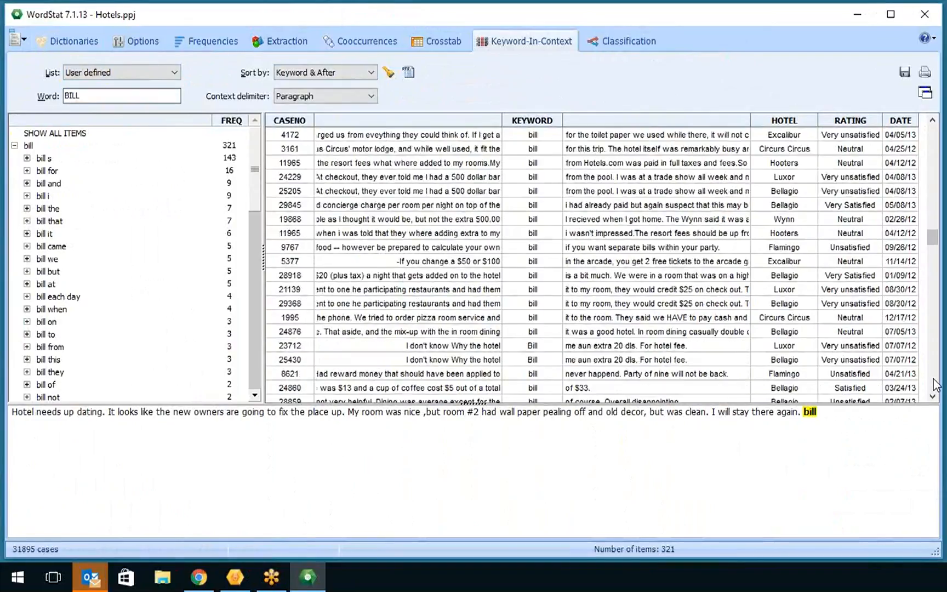
pyautogui.click(934, 385)
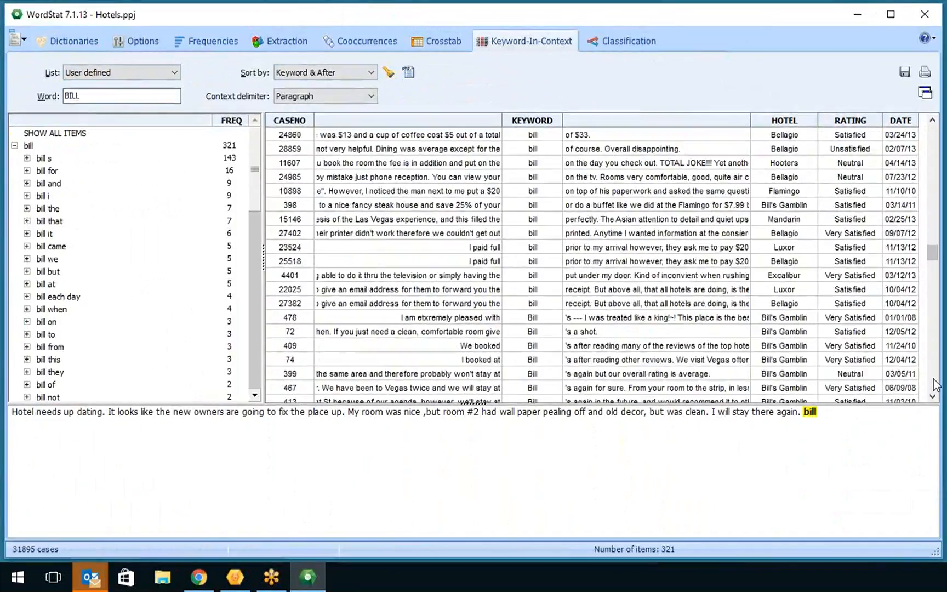
pyautogui.click(935, 385)
pyautogui.click(935, 386)
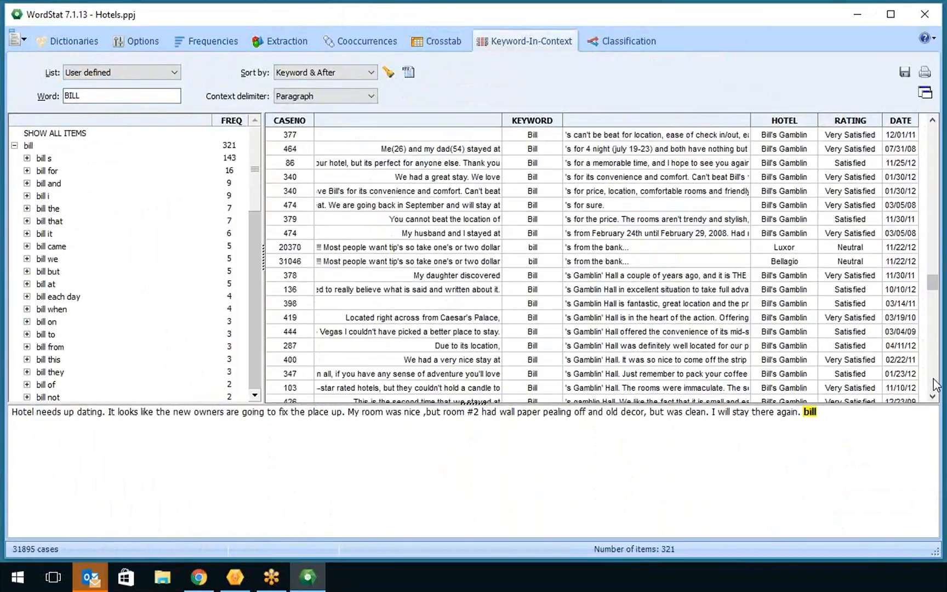
# Step: Add the phrase BILL'S_GAMBLIN from case 378 to the categorization dictionary in a new root-level category HOTEL_NAME
pyautogui.click(538, 275)
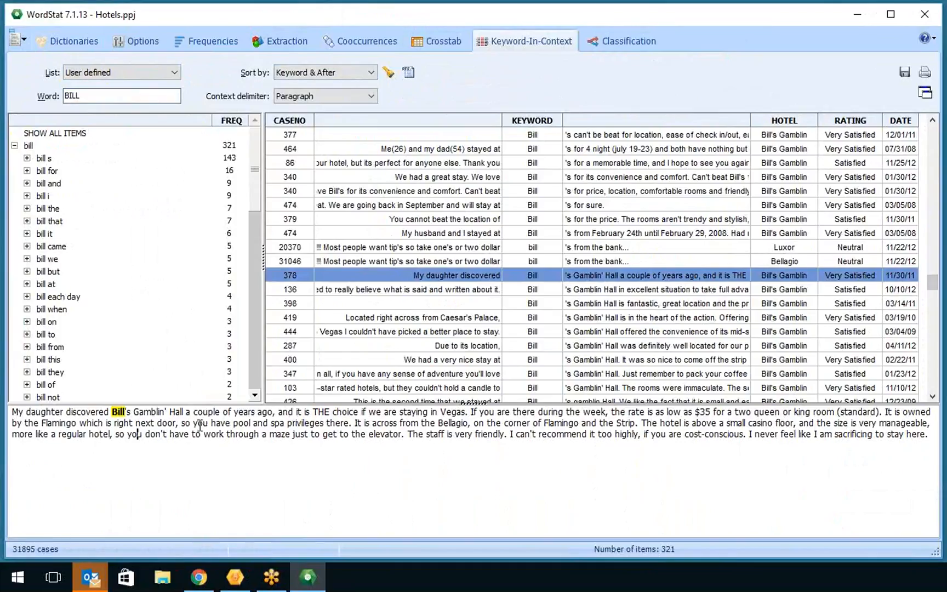
pyautogui.moveTo(111, 412); pyautogui.dragTo(166, 412)
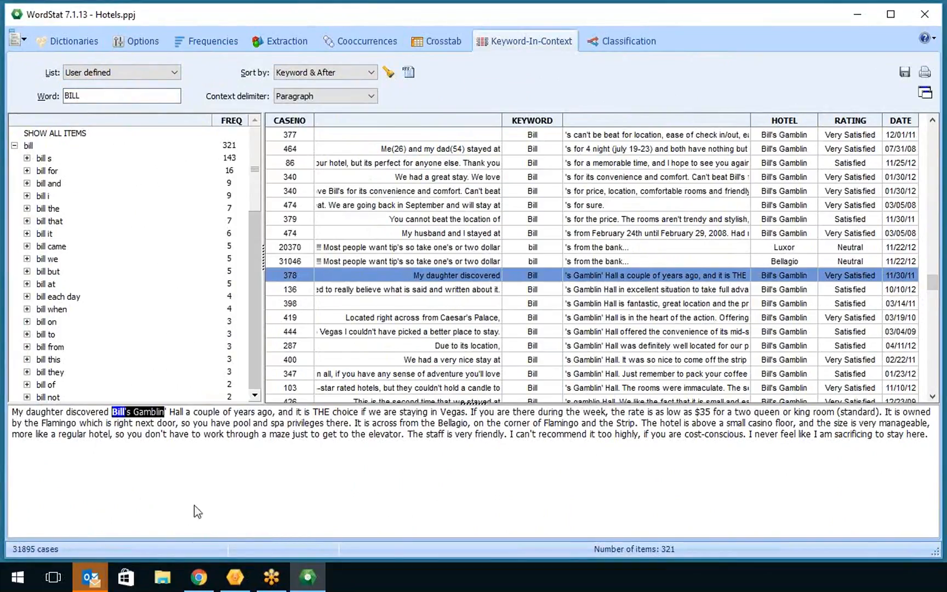
pyautogui.rightClick(154, 418)
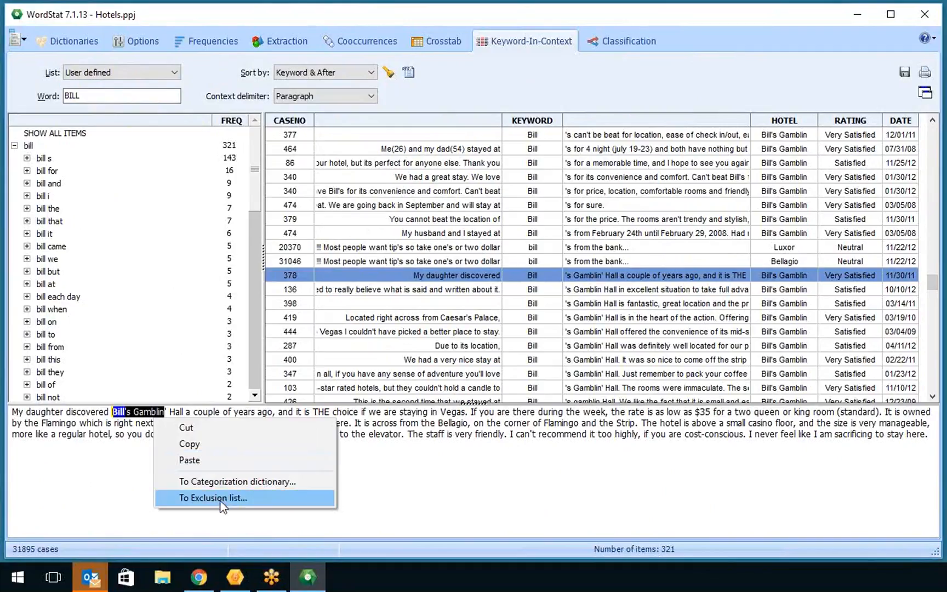
pyautogui.click(247, 482)
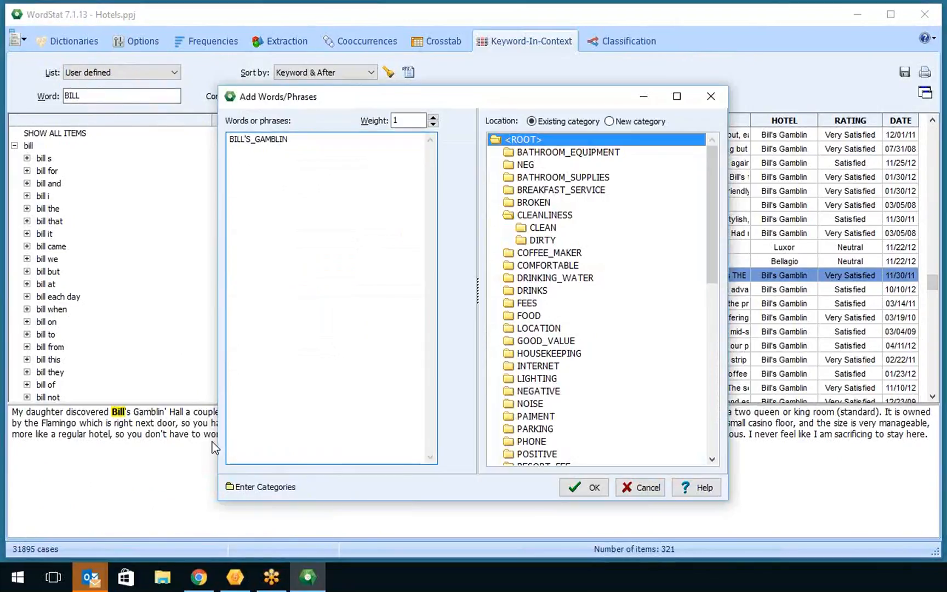
pyautogui.click(610, 122)
pyautogui.click(548, 142)
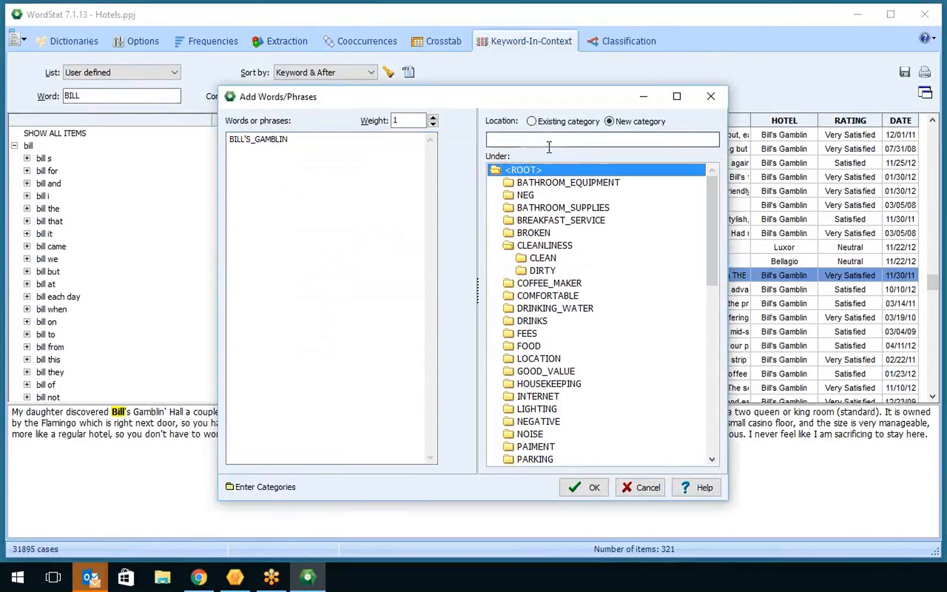
pyautogui.write('HOTEL_NAME')
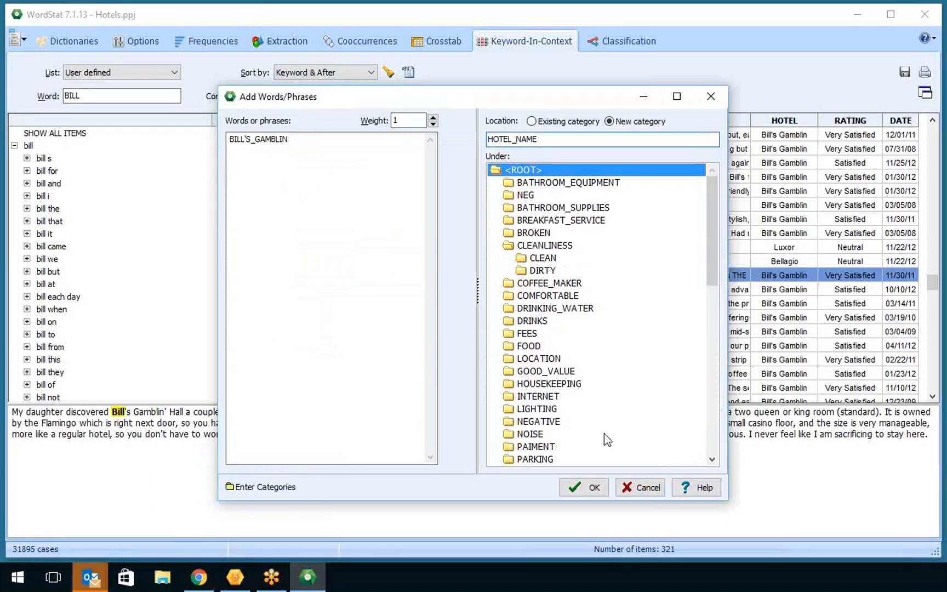
pyautogui.click(593, 488)
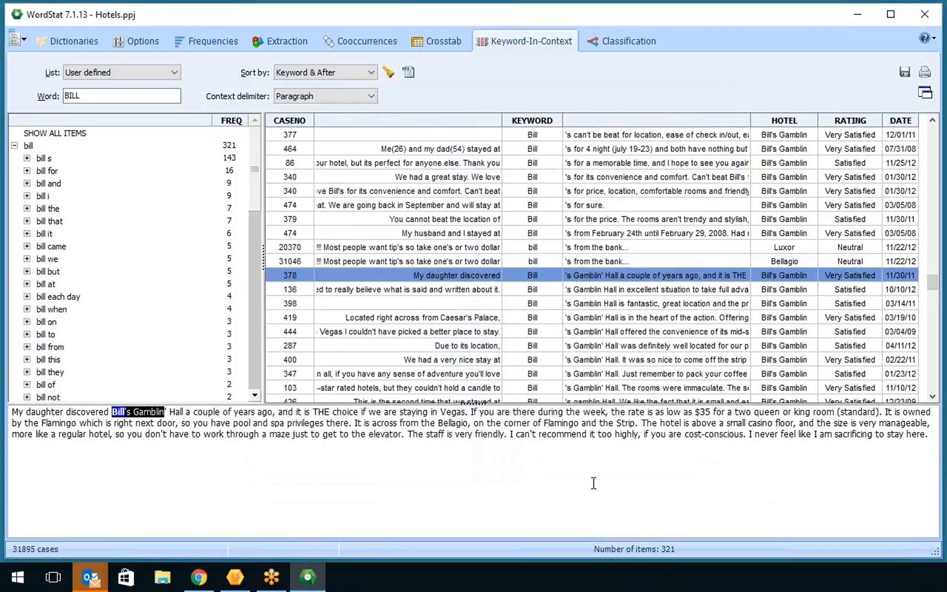
# Step: Change the user-defined search word to the wildcard form BILL*
pyautogui.click(933, 385)
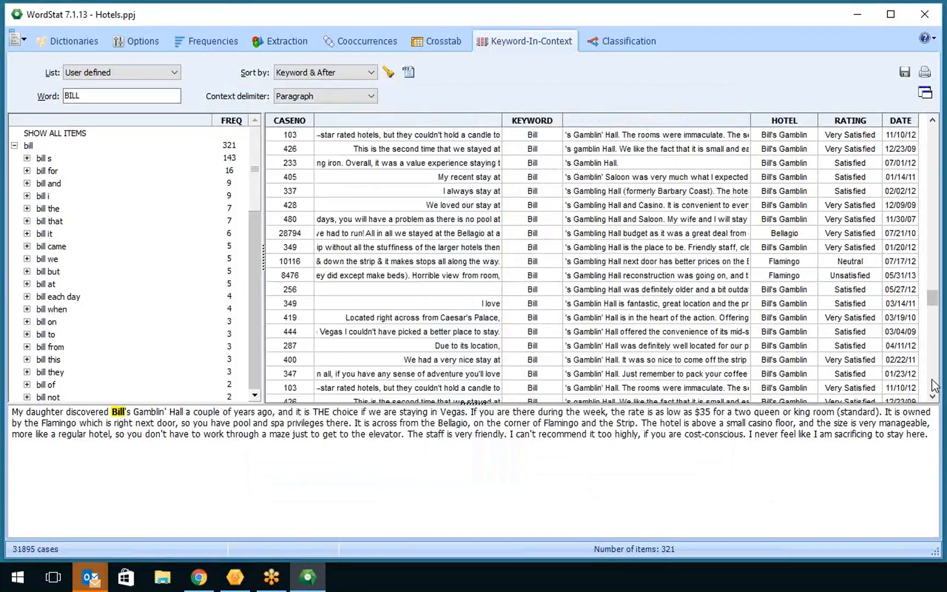
pyautogui.click(934, 386)
pyautogui.click(934, 385)
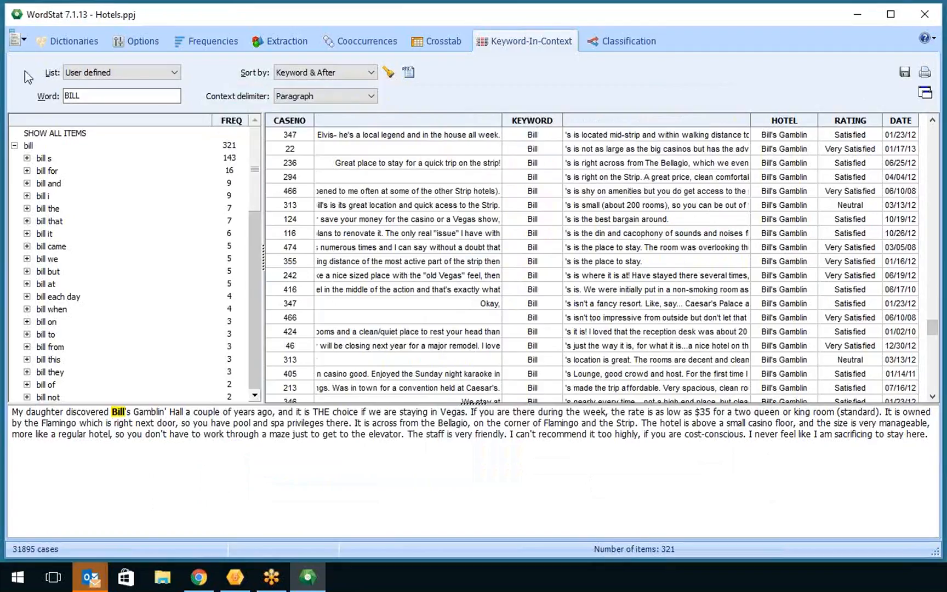
pyautogui.click(122, 92)
pyautogui.write('*')
# Step: Review the full list of bill contexts from start to end, comparing the wording around the keyword
pyautogui.scroll(20, 933, 147)
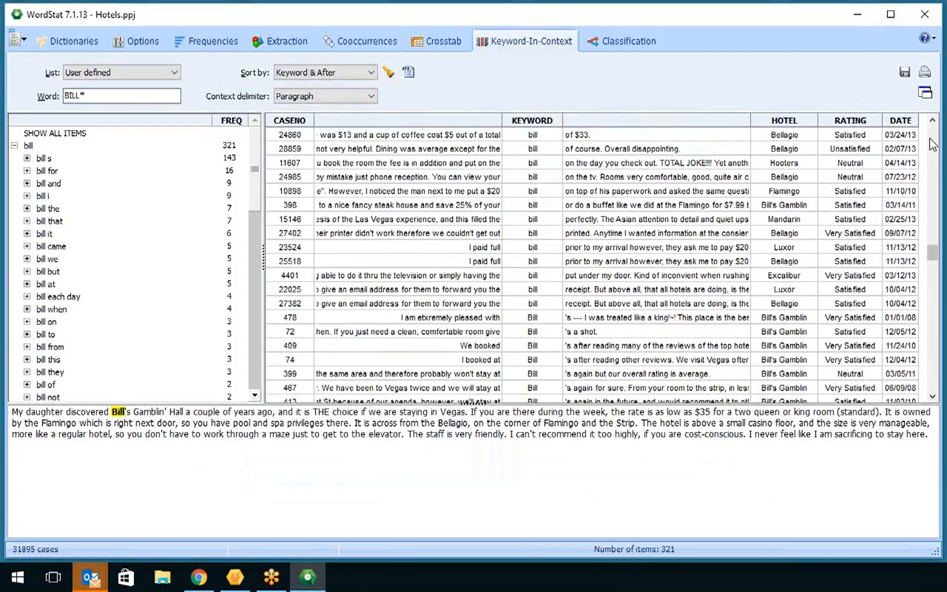
pyautogui.scroll(20, 933, 146)
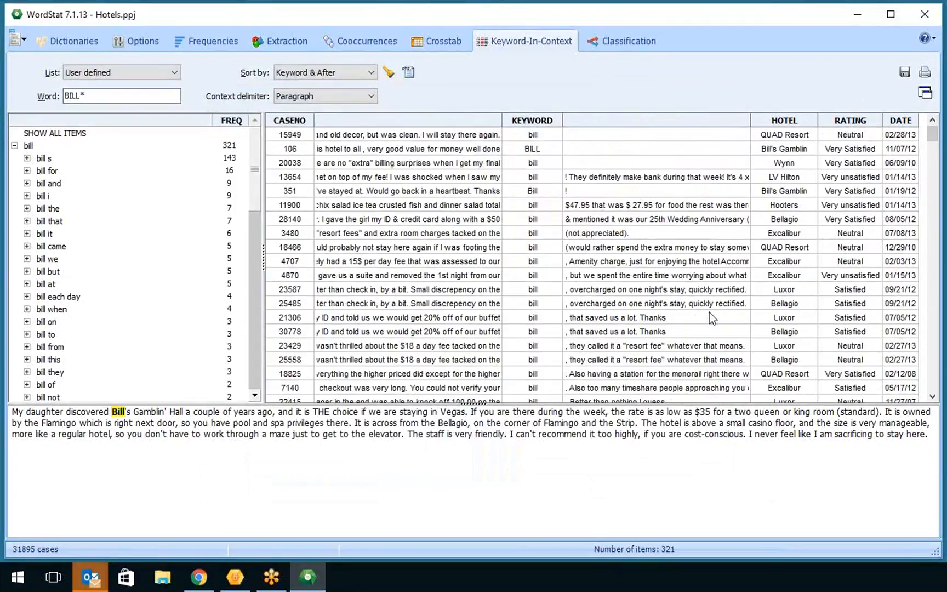
pyautogui.click(934, 384)
pyautogui.click(934, 384)
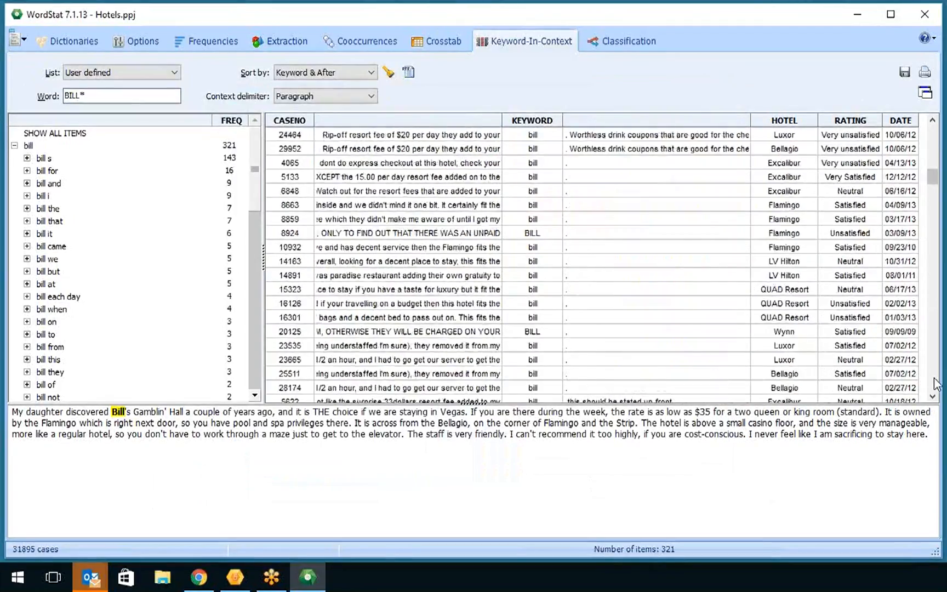
pyautogui.click(935, 384)
pyautogui.click(934, 384)
pyautogui.click(934, 384)
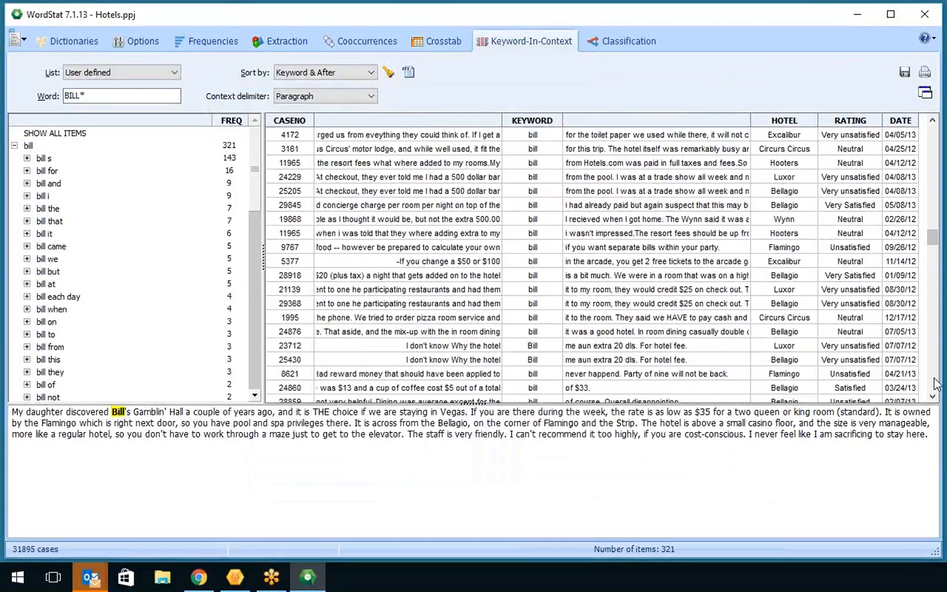
pyautogui.click(934, 383)
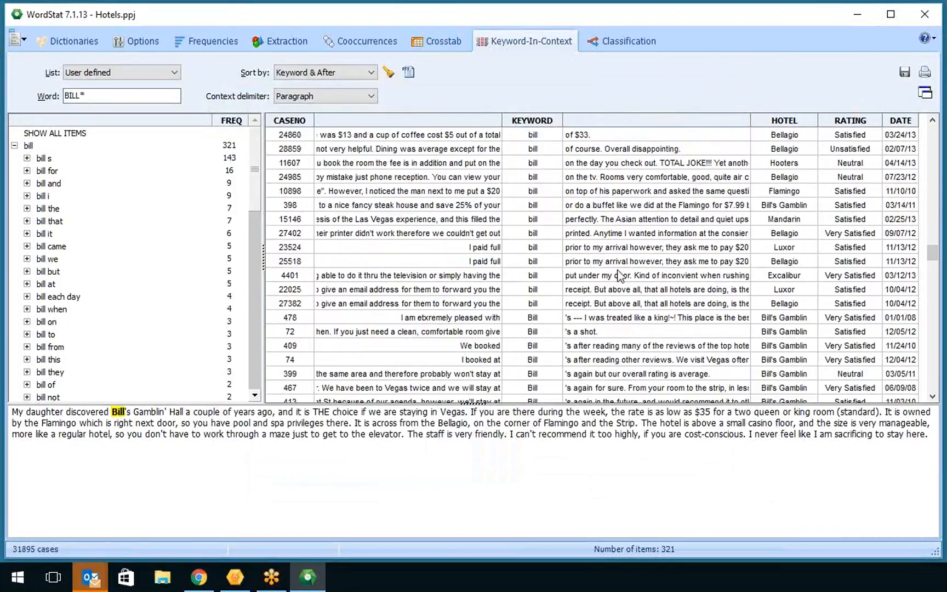
pyautogui.click(936, 389)
pyautogui.click(937, 389)
pyautogui.click(936, 389)
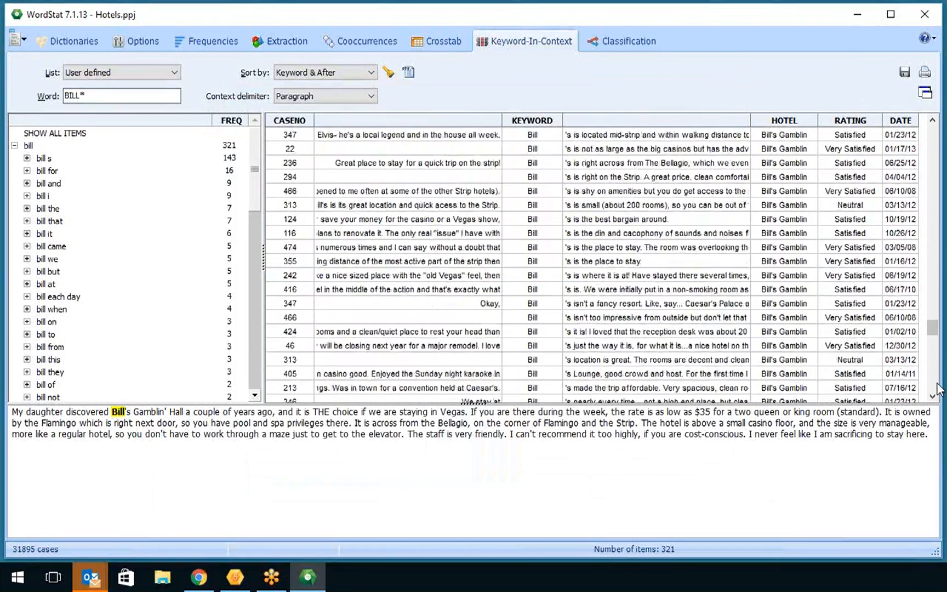
pyautogui.click(937, 390)
pyautogui.click(937, 389)
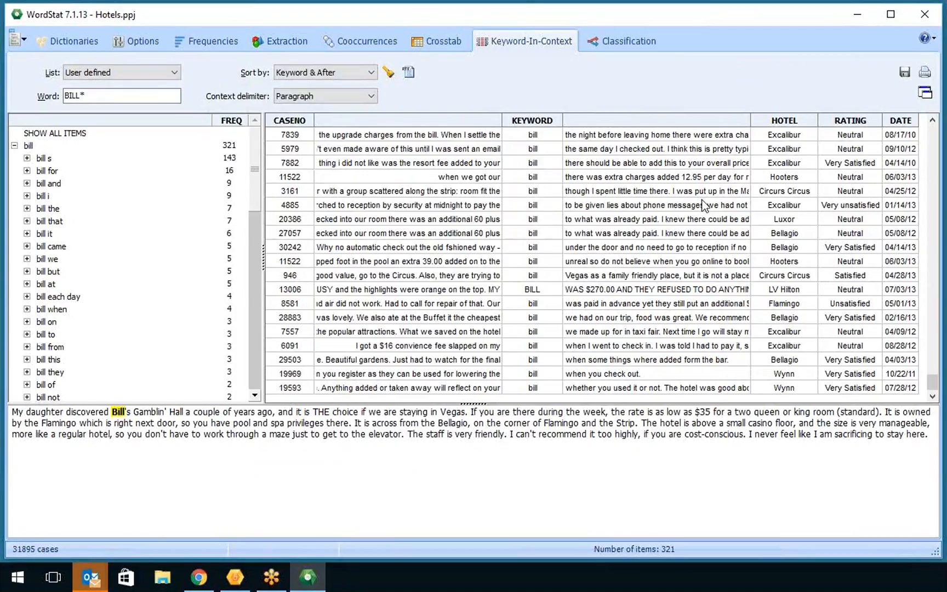
# Step: Create an empty categorization dictionary named test, replacing the existing test.cat and not keeping the current keywords
pyautogui.click(74, 43)
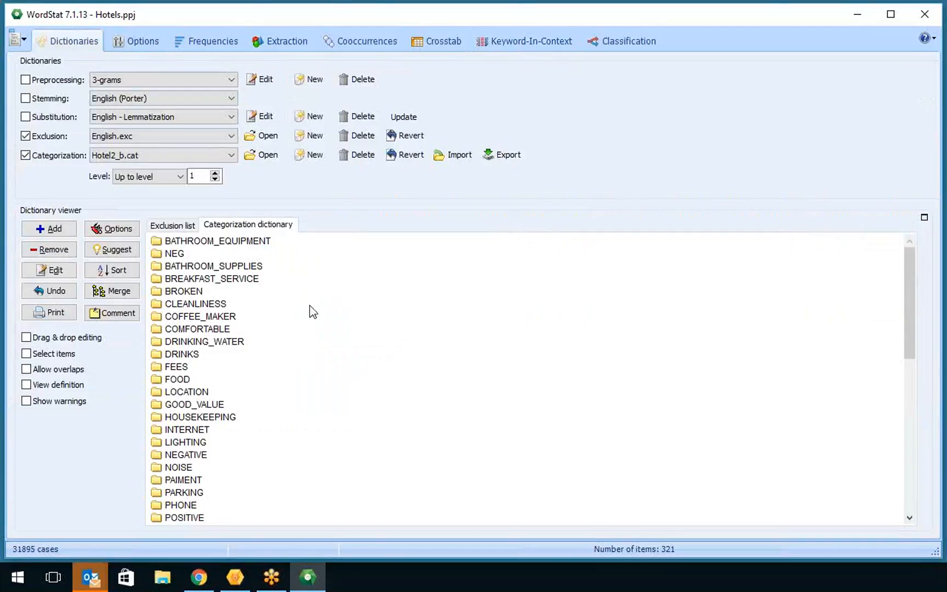
pyautogui.click(55, 229)
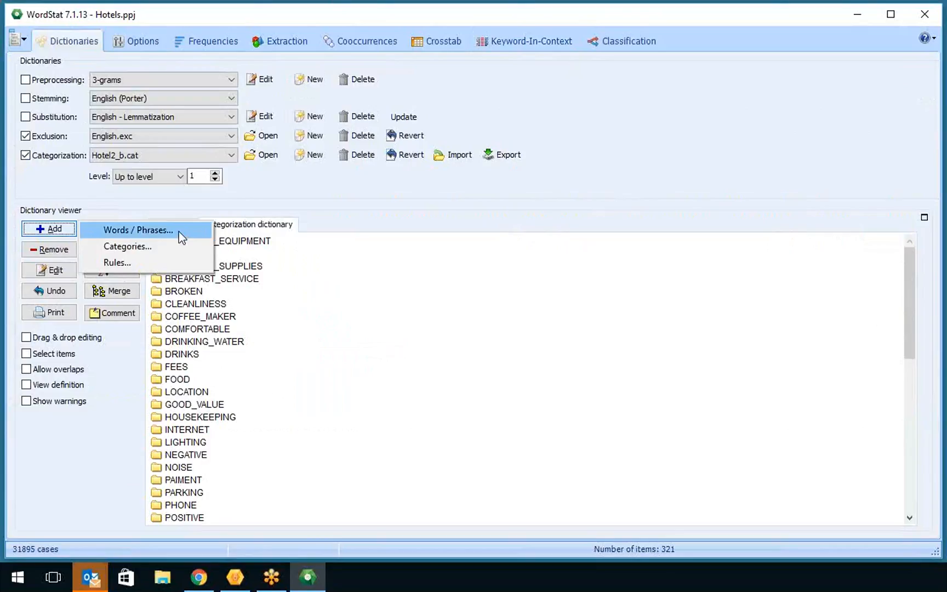
pyautogui.click(507, 416)
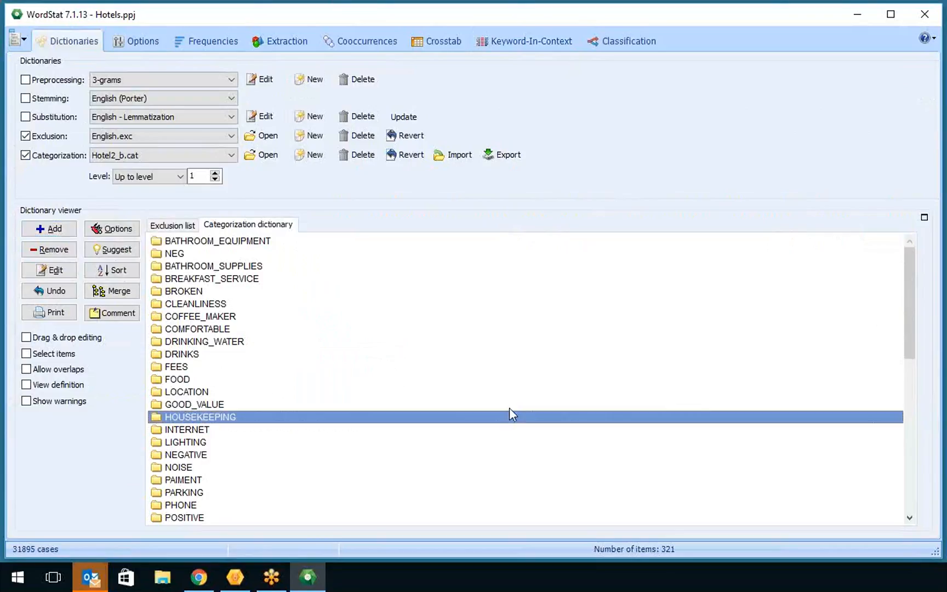
pyautogui.click(316, 156)
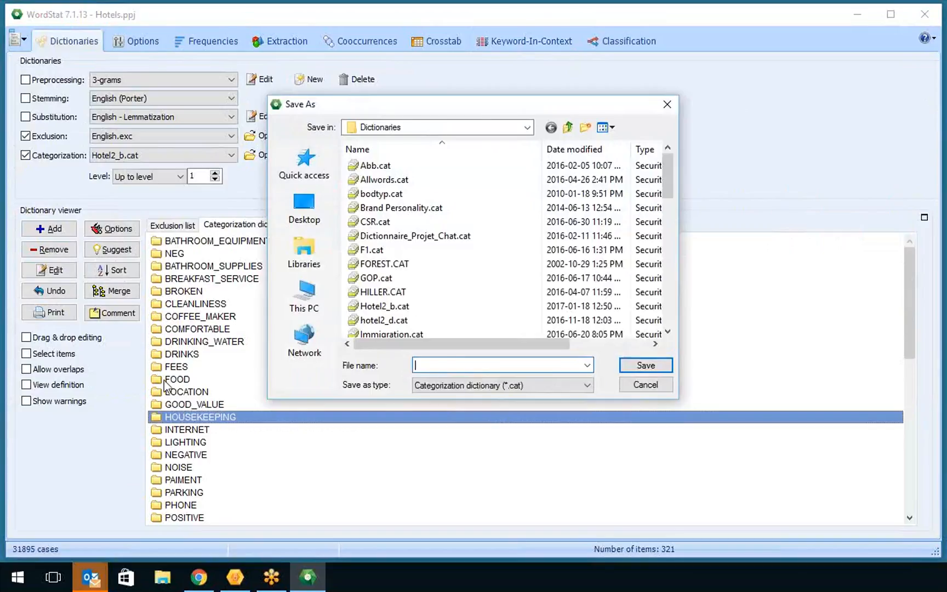
pyautogui.write('test')
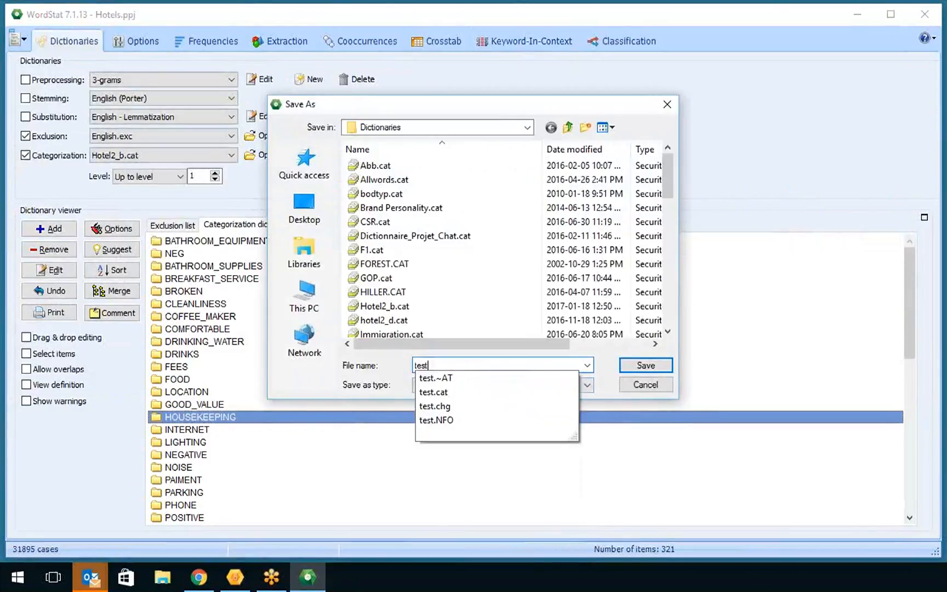
pyautogui.press('Return')
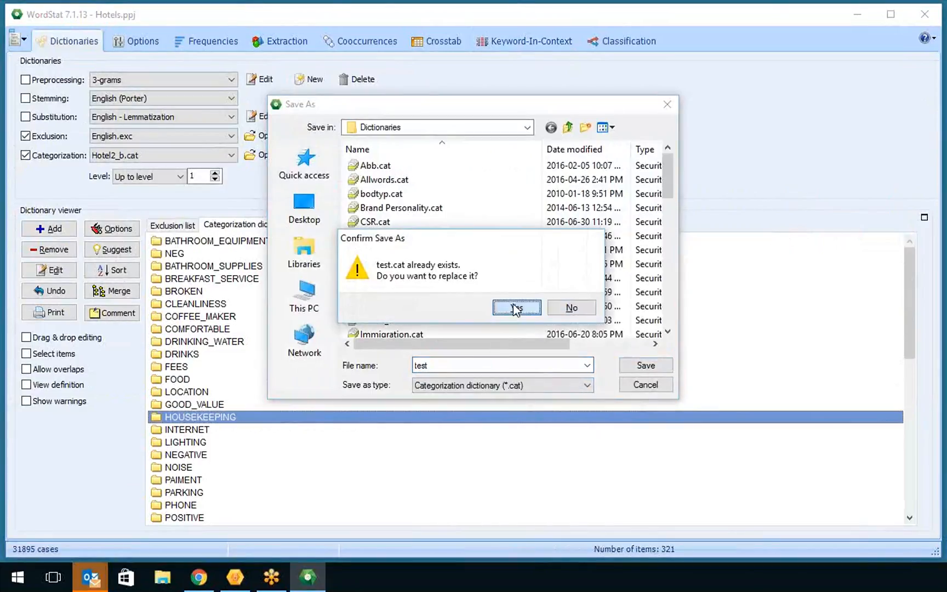
pyautogui.click(514, 309)
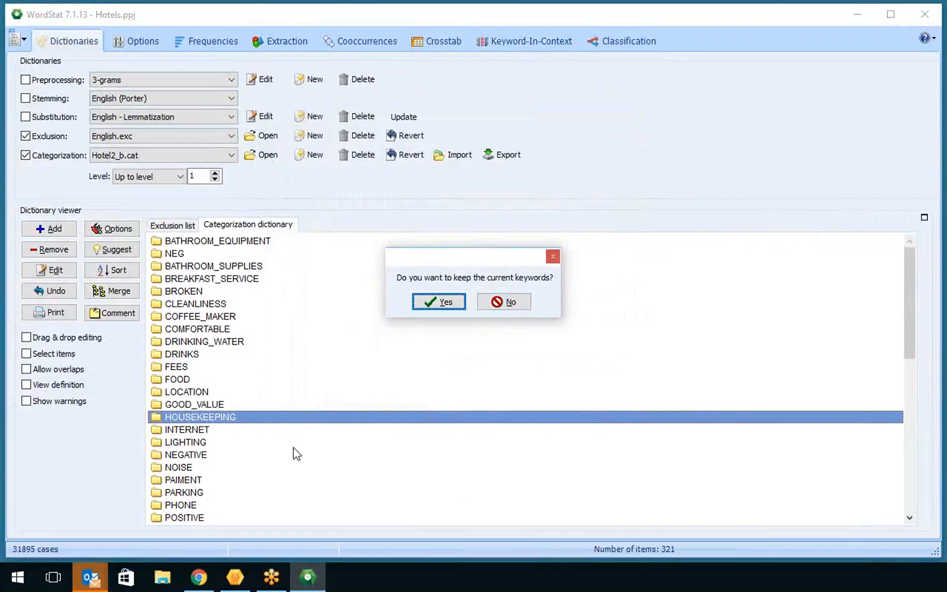
pyautogui.click(516, 309)
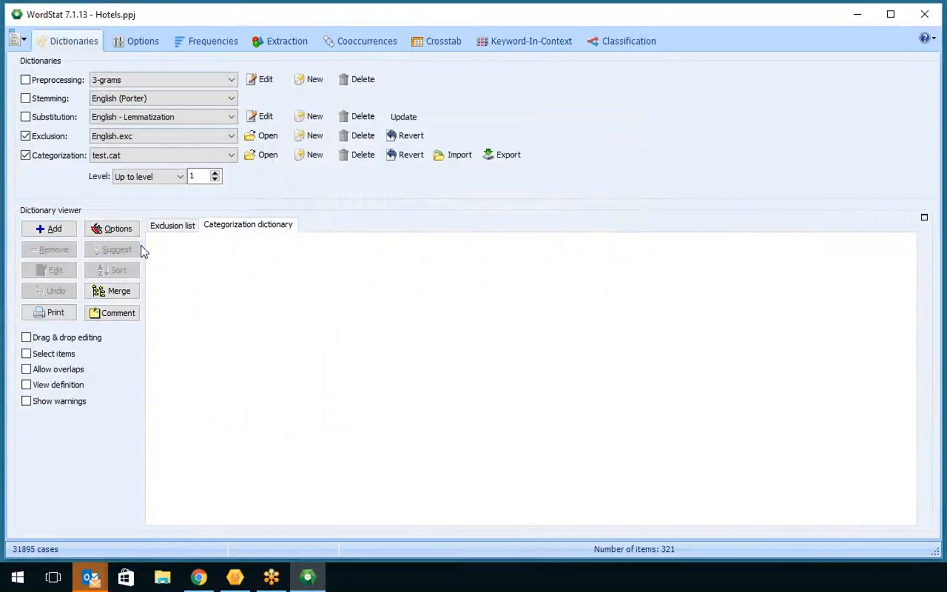
# Step: Add a new category SATISFIED under the root of the test categorization dictionary
pyautogui.click(51, 229)
pyautogui.click(140, 230)
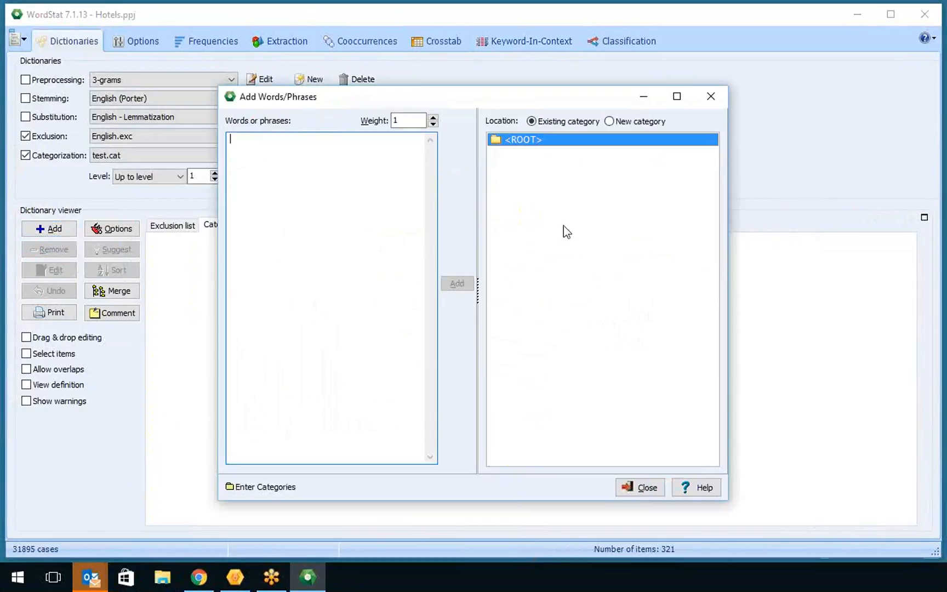
pyautogui.click(640, 121)
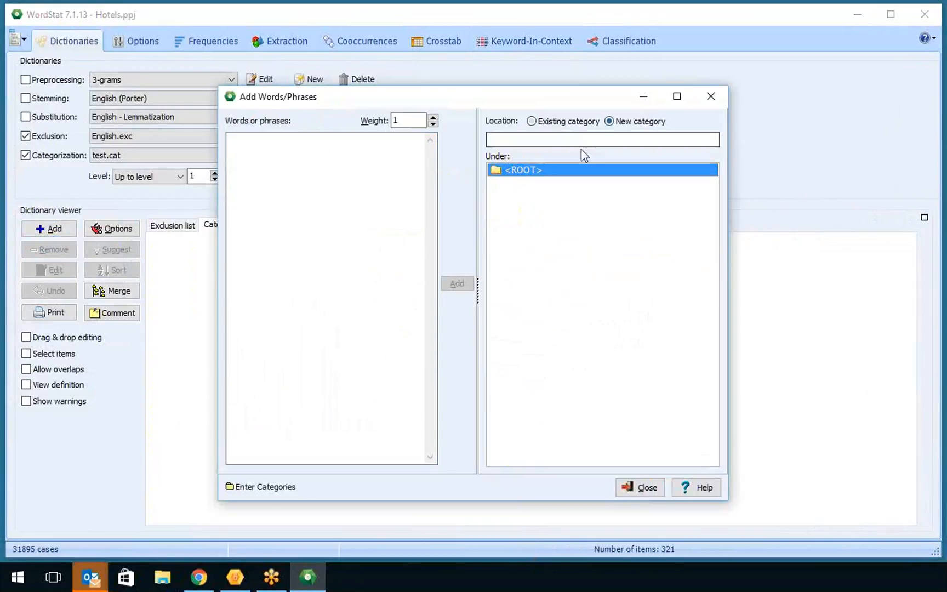
pyautogui.click(578, 137)
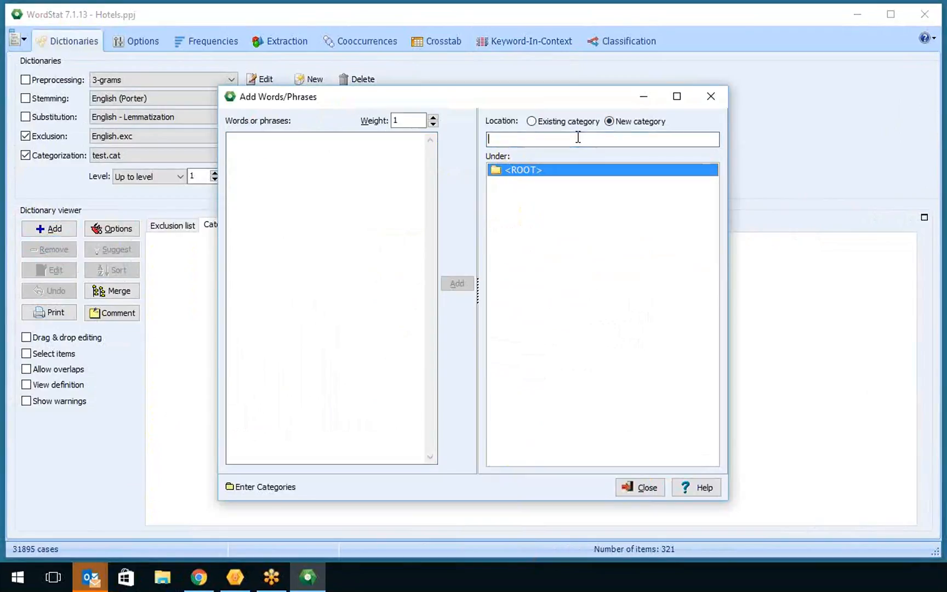
pyautogui.write('SATISFIED')
pyautogui.click(280, 155)
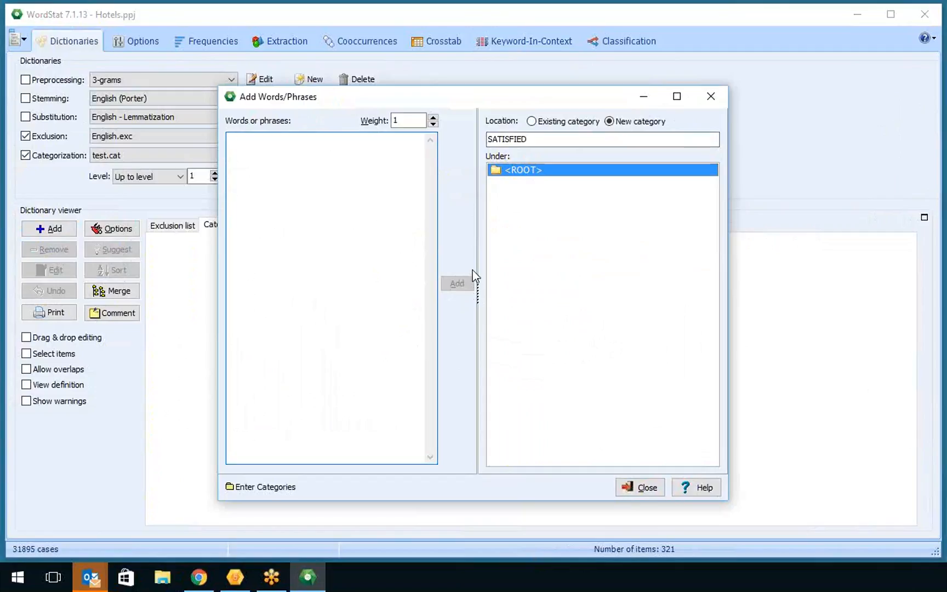
pyautogui.click(640, 488)
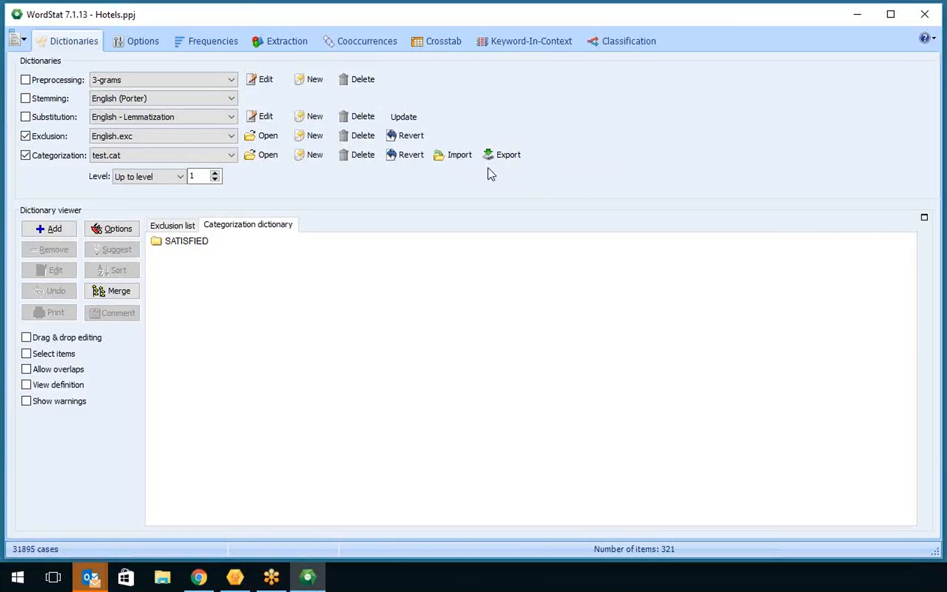
# Step: Look at the extracted phrases and their frequencies as candidates for dictionary entries
pyautogui.click(281, 41)
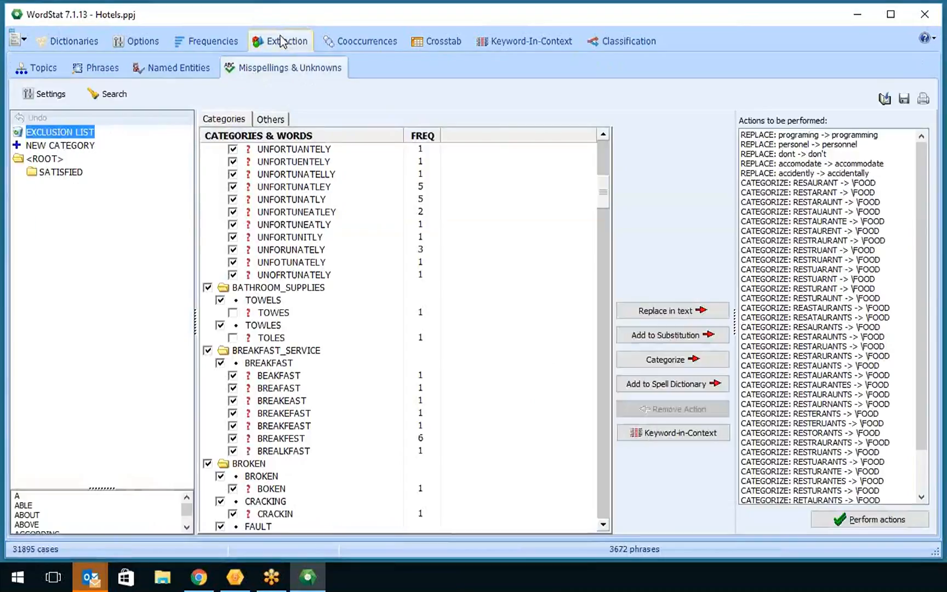
pyautogui.click(185, 70)
pyautogui.click(99, 71)
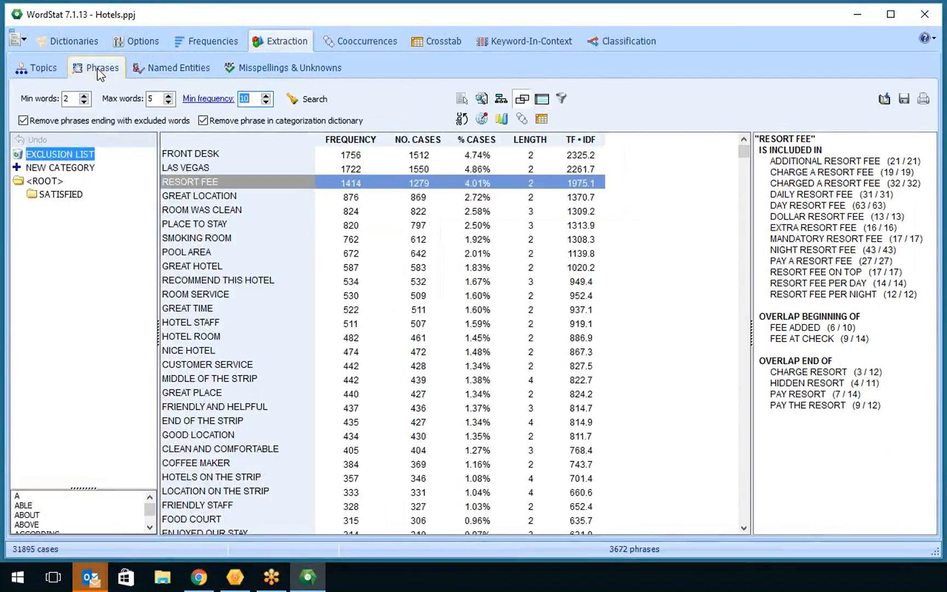
# Step: Rerun the topic extraction with a loading of 0.20 for 60 topics segmented by paragraph
pyautogui.click(51, 69)
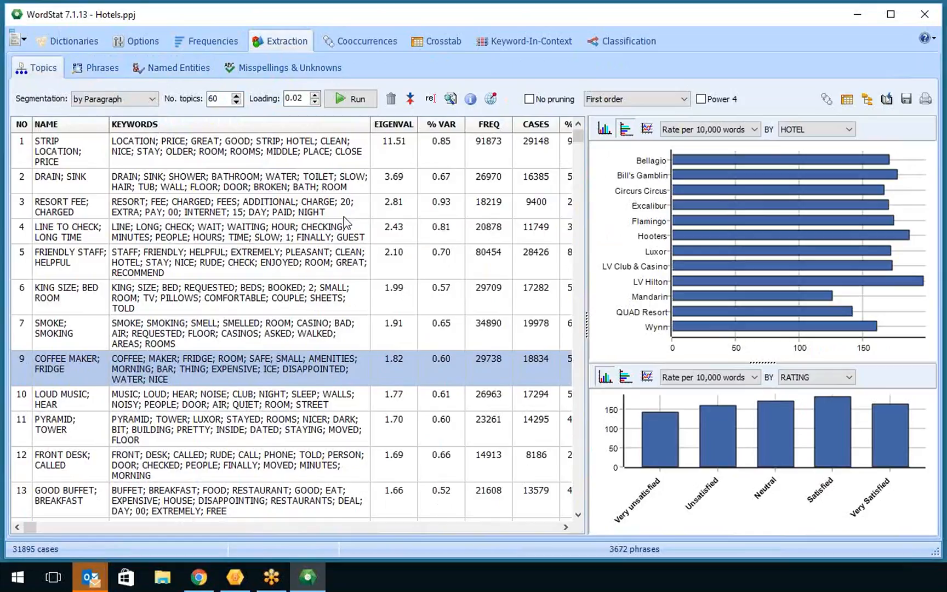
pyautogui.click(298, 98)
pyautogui.press('BackSpace')
pyautogui.click(359, 103)
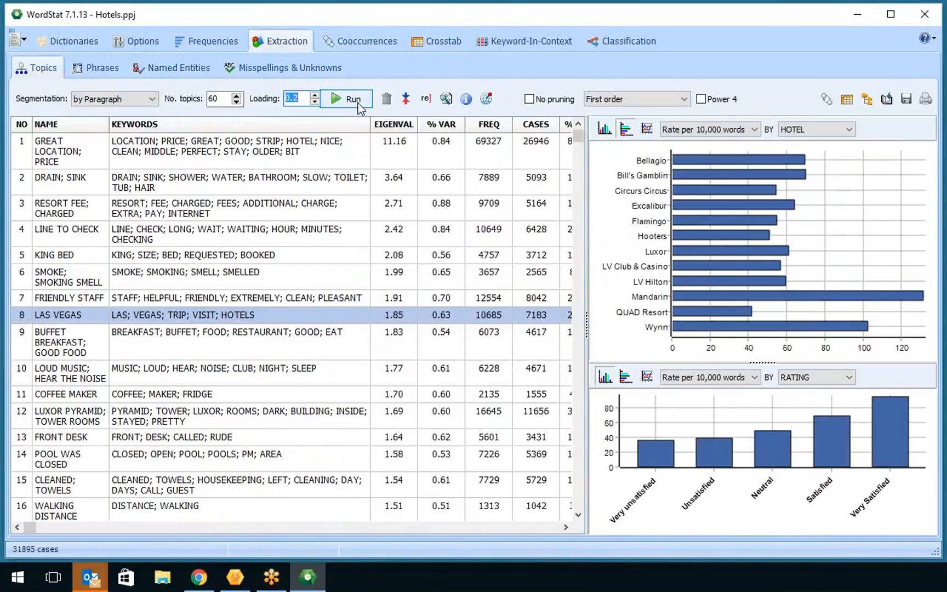
pyautogui.click(356, 100)
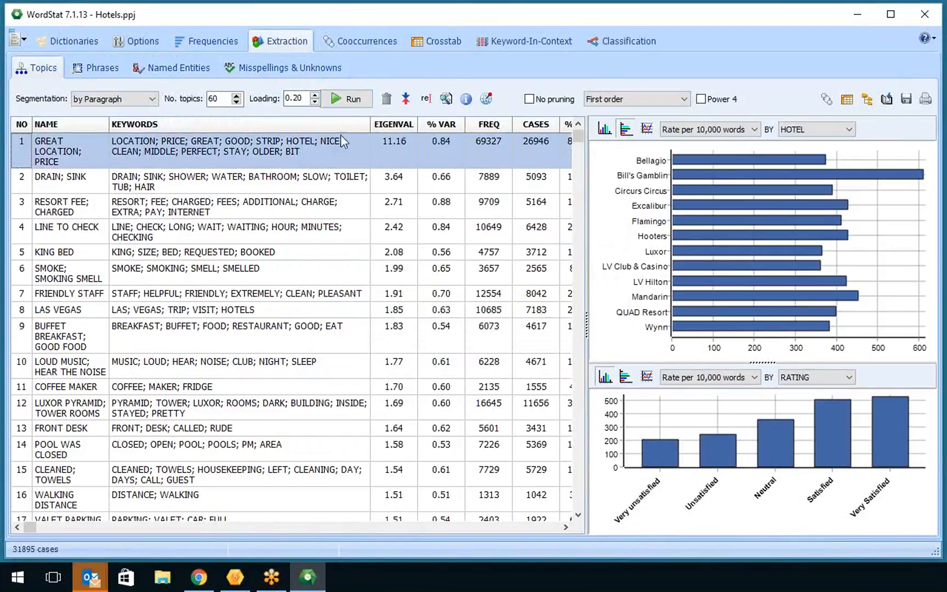
# Step: Switch the active categorization dictionary to Hotel2_b.cat
pyautogui.click(89, 39)
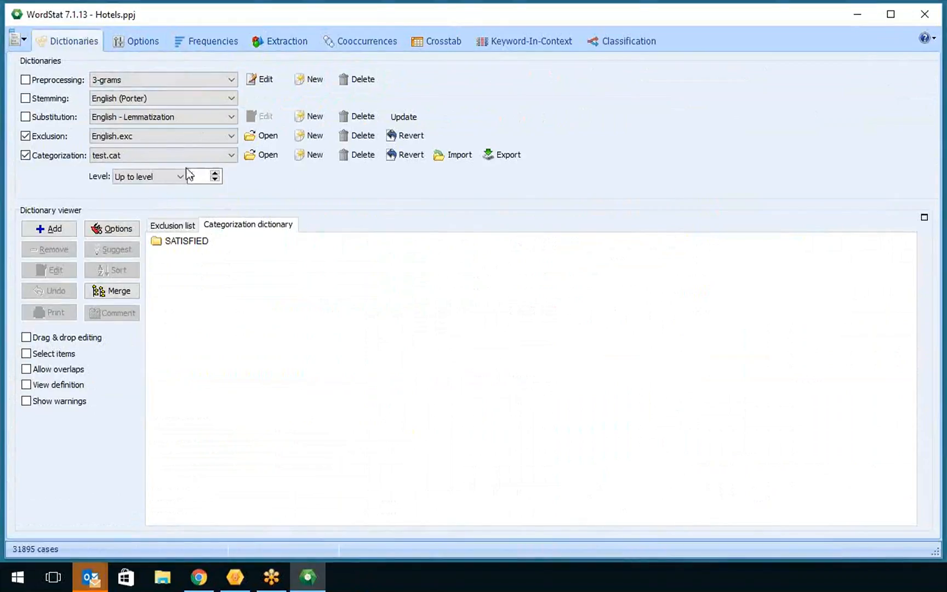
pyautogui.click(213, 156)
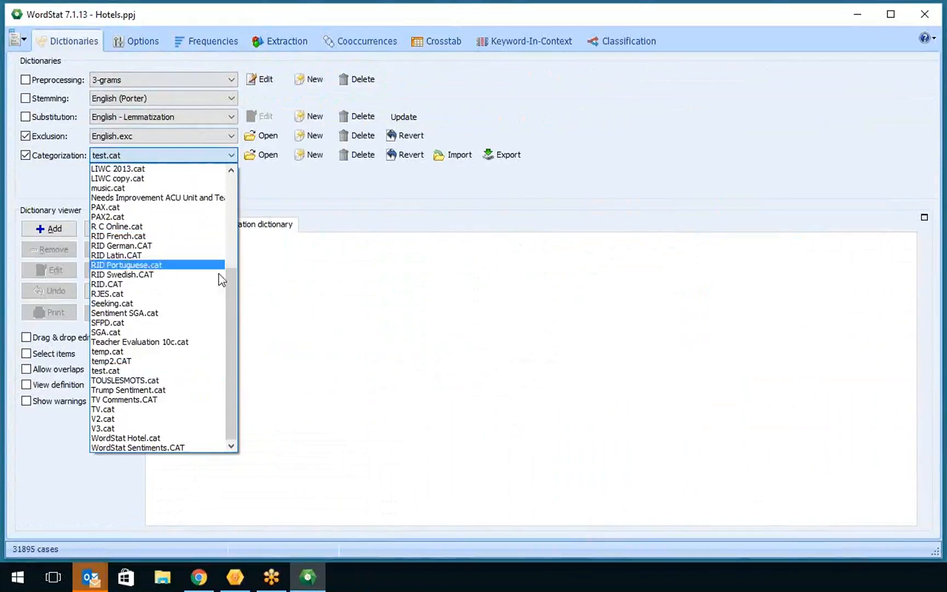
pyautogui.moveTo(229, 300); pyautogui.dragTo(228, 193)
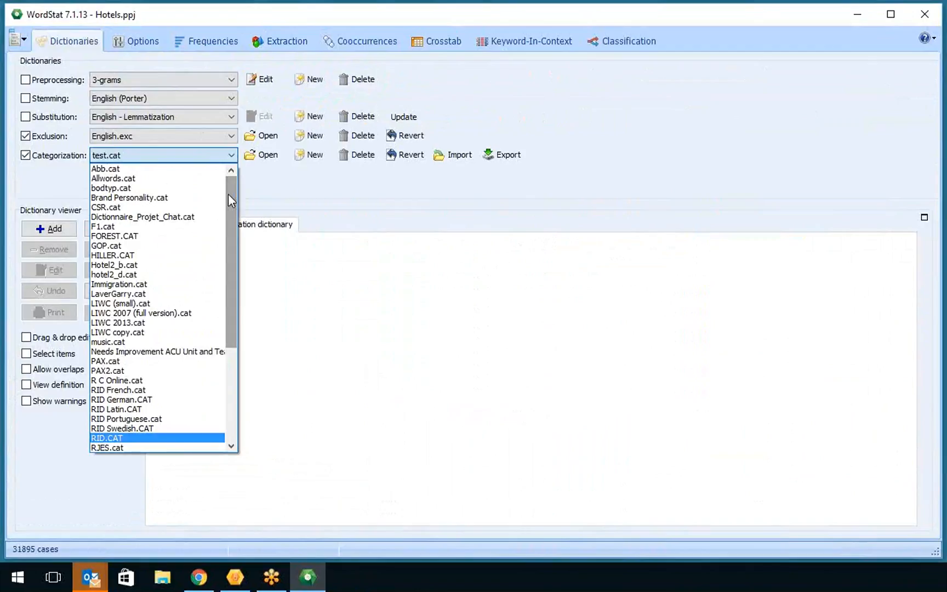
pyautogui.click(155, 269)
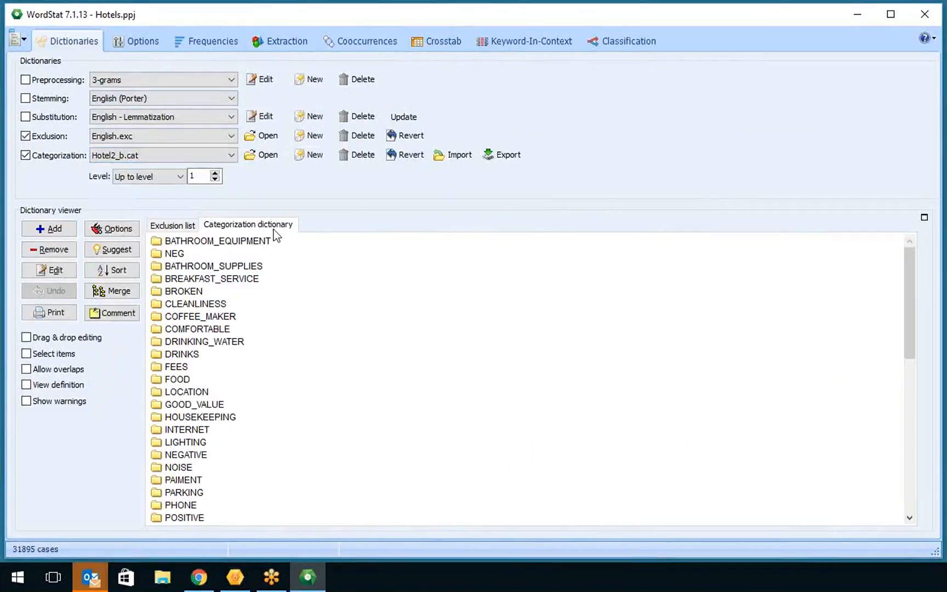
# Step: Retrieve all paragraphs containing no keyword, with the HOTEL variable filter set to none
pyautogui.click(225, 41)
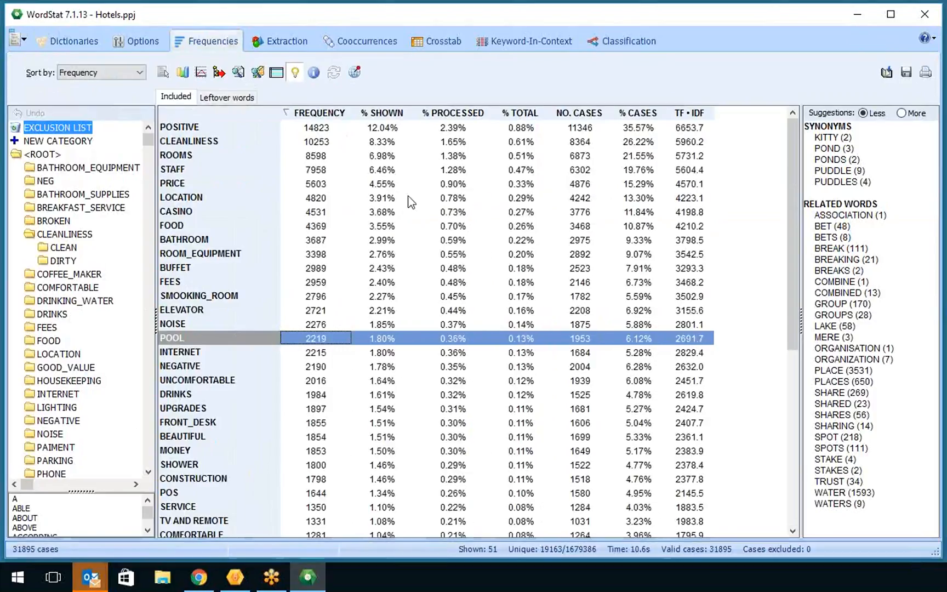
pyautogui.click(239, 73)
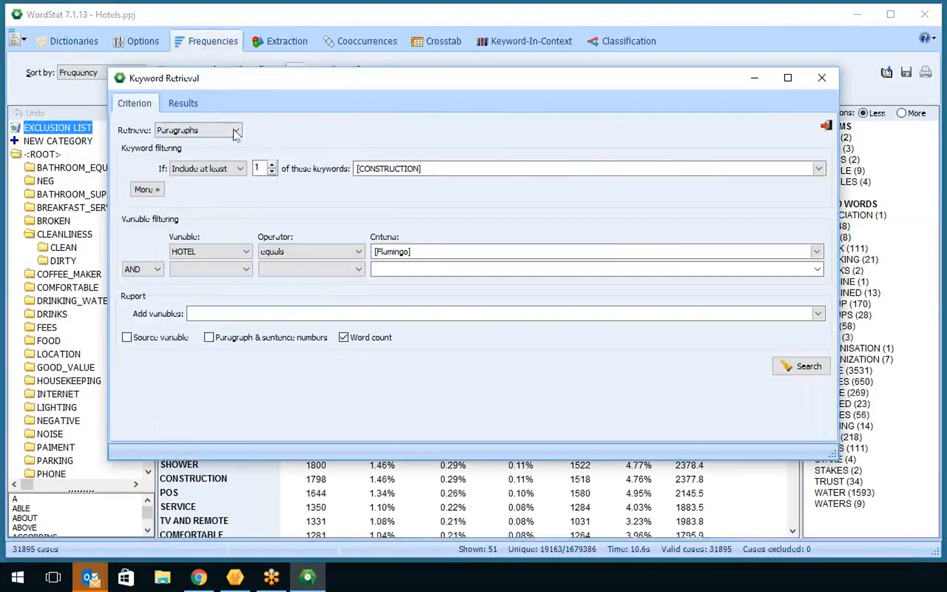
pyautogui.click(229, 170)
pyautogui.click(223, 193)
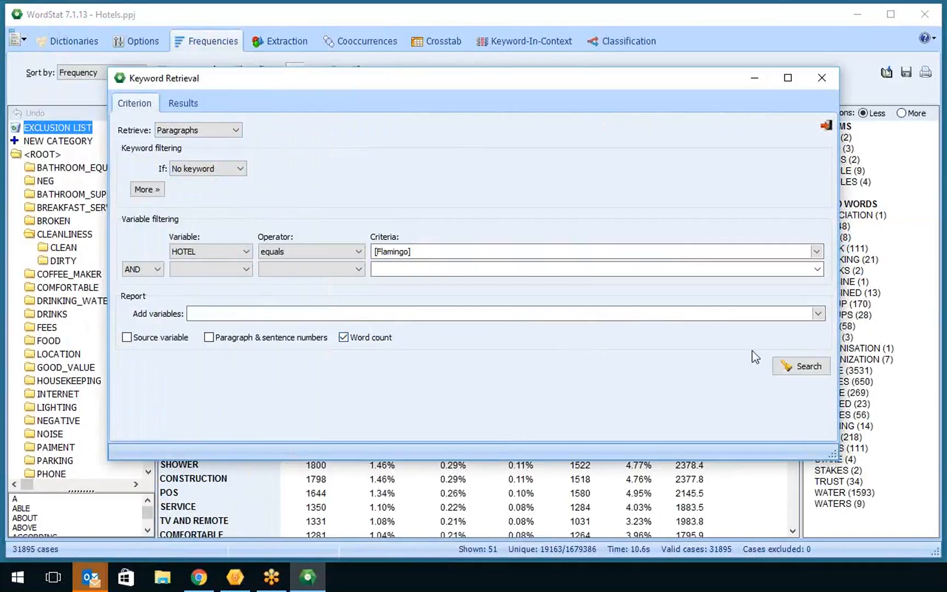
pyautogui.click(238, 252)
pyautogui.click(236, 265)
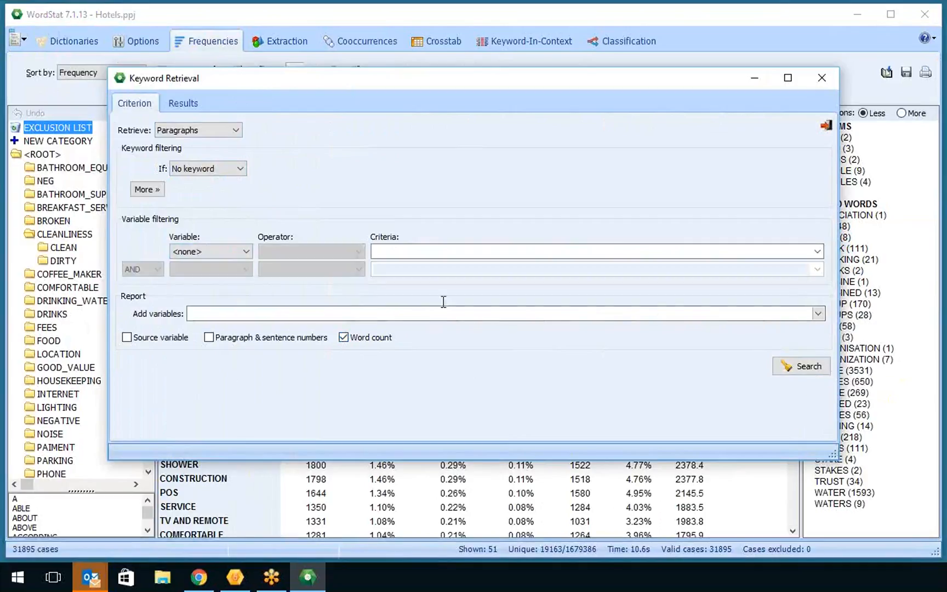
pyautogui.click(811, 370)
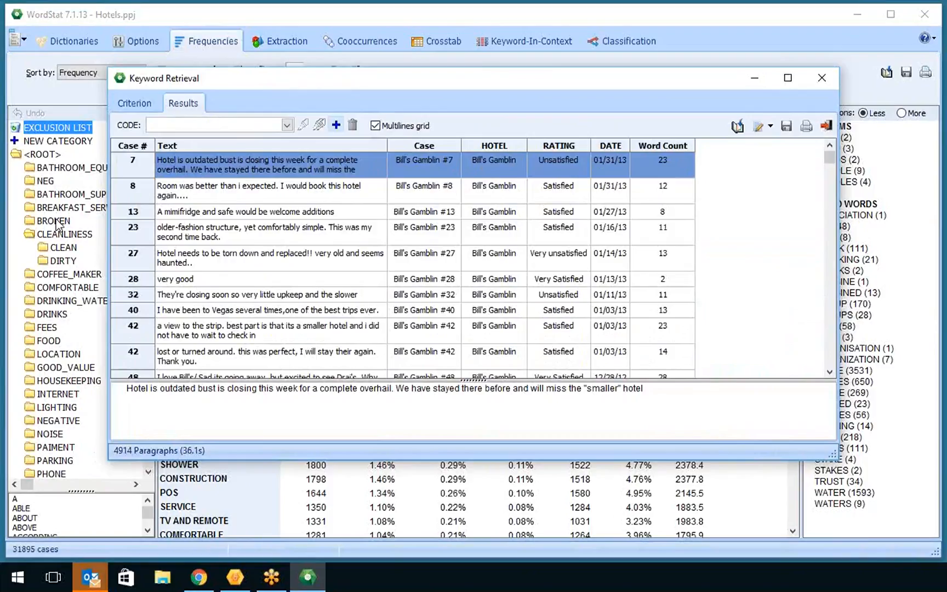
# Step: Add the word MIMIFRIDGE from the case 13 paragraph to the existing FOOD category of the categorization dictionary
pyautogui.click(220, 212)
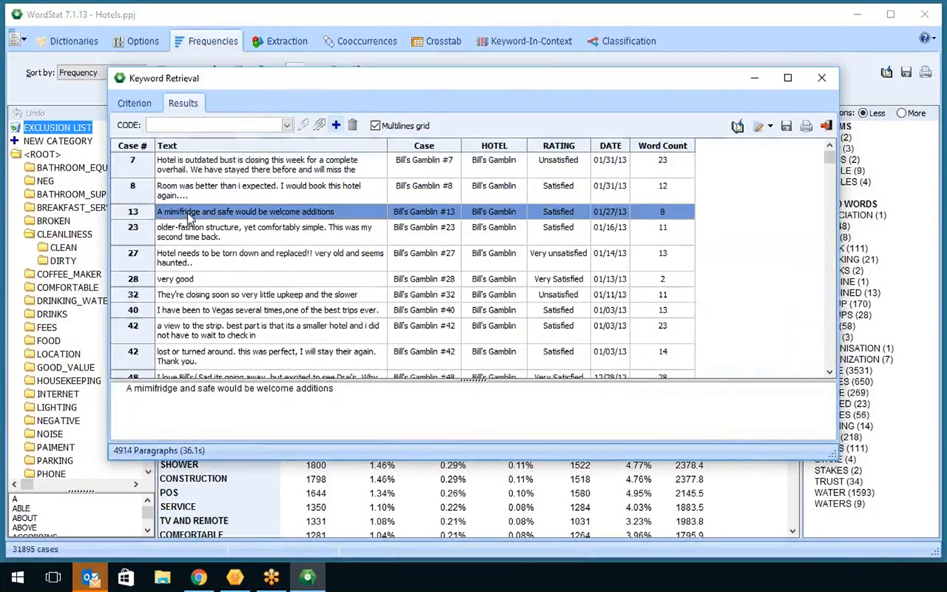
pyautogui.doubleClick(152, 391)
pyautogui.rightClick(151, 390)
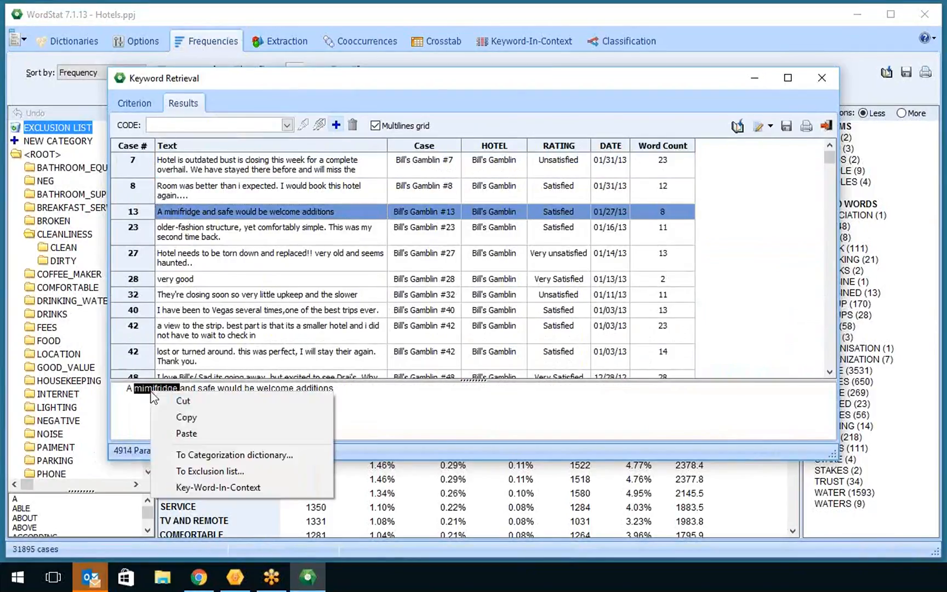
pyautogui.click(232, 458)
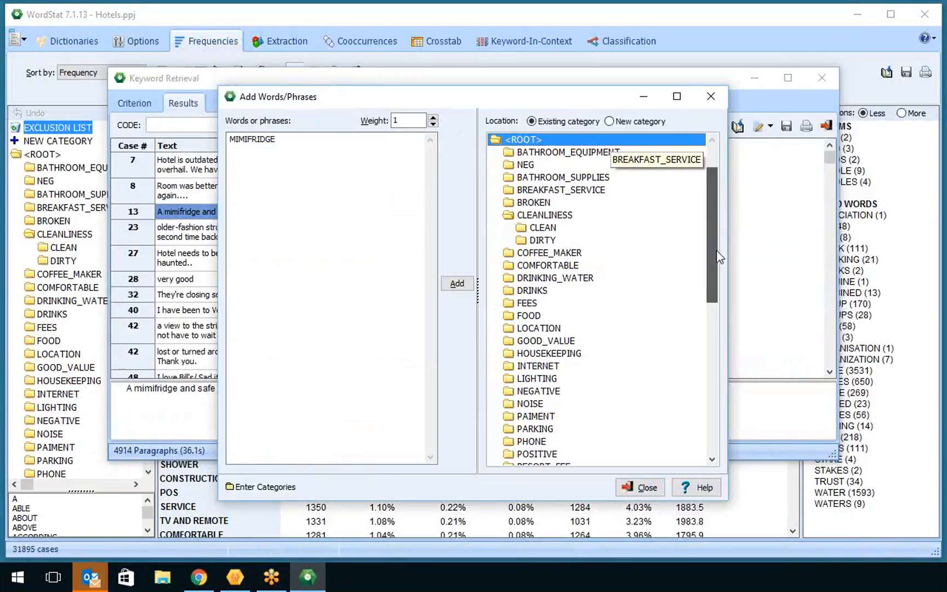
pyautogui.scroll(-2, 710, 232)
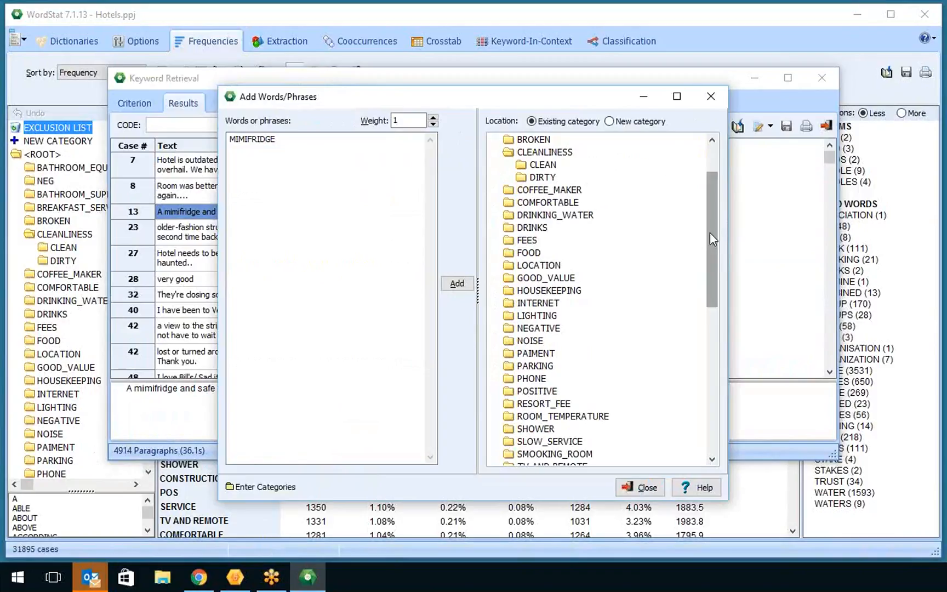
pyautogui.click(526, 253)
pyautogui.click(456, 282)
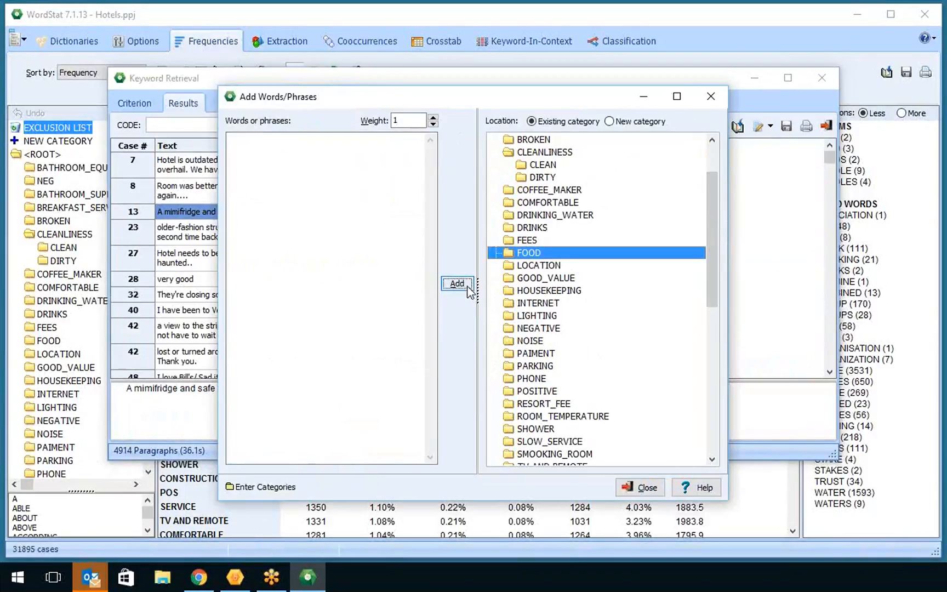
pyautogui.click(643, 488)
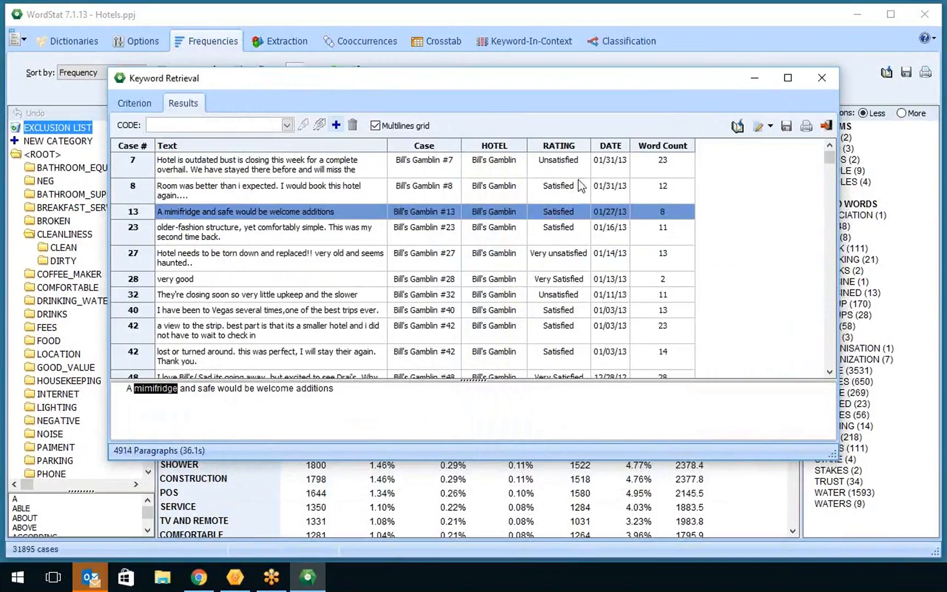
# Step: Sort the retrieved paragraphs by word count in descending order
pyautogui.click(670, 146)
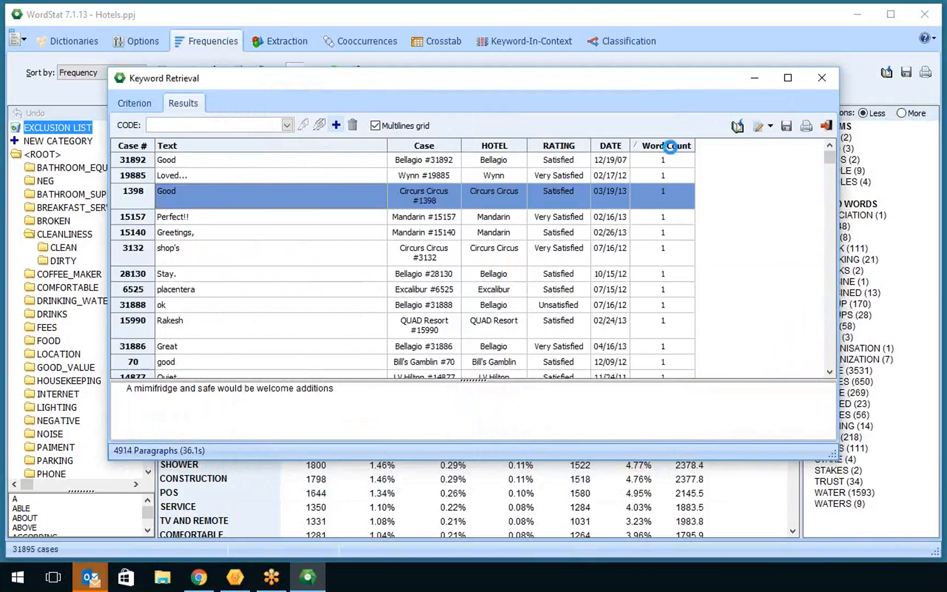
pyautogui.click(671, 147)
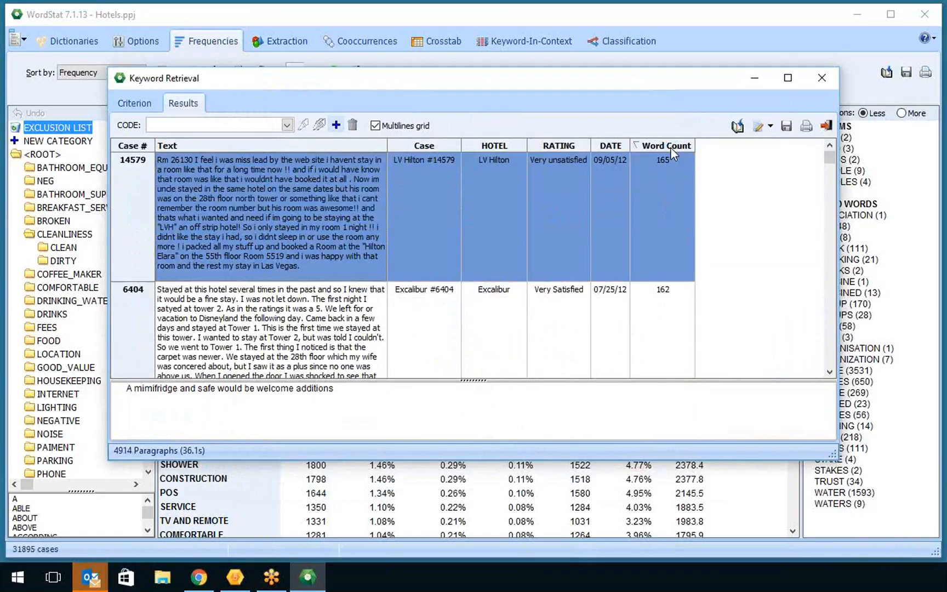
pyautogui.click(335, 234)
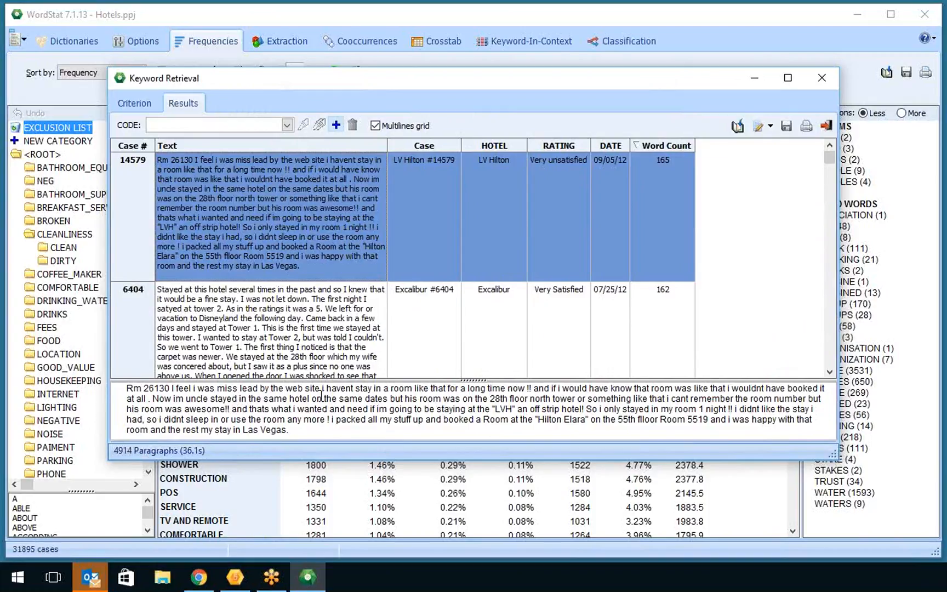
pyautogui.moveTo(337, 388); pyautogui.dragTo(366, 387)
pyautogui.rightClick(366, 387)
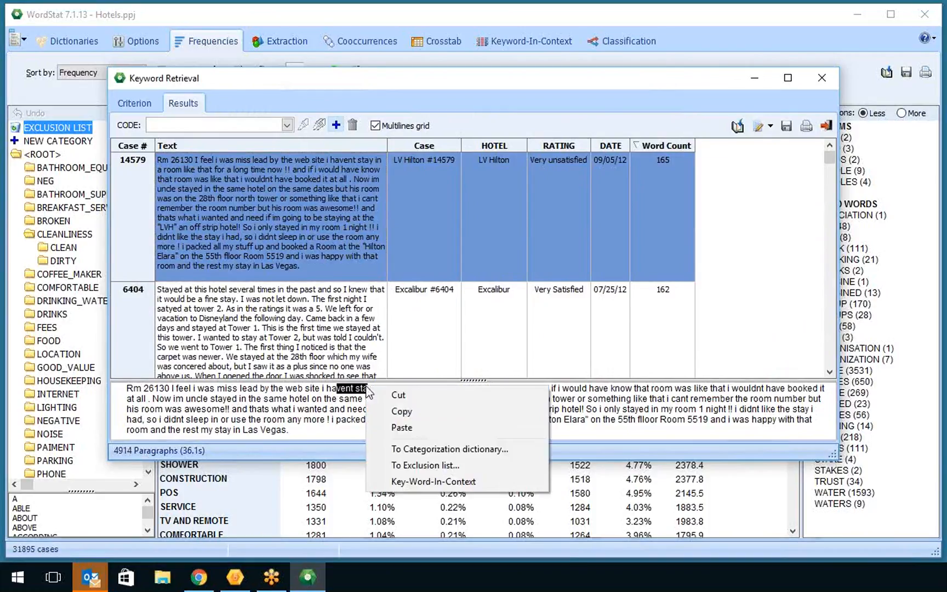
pyautogui.click(434, 448)
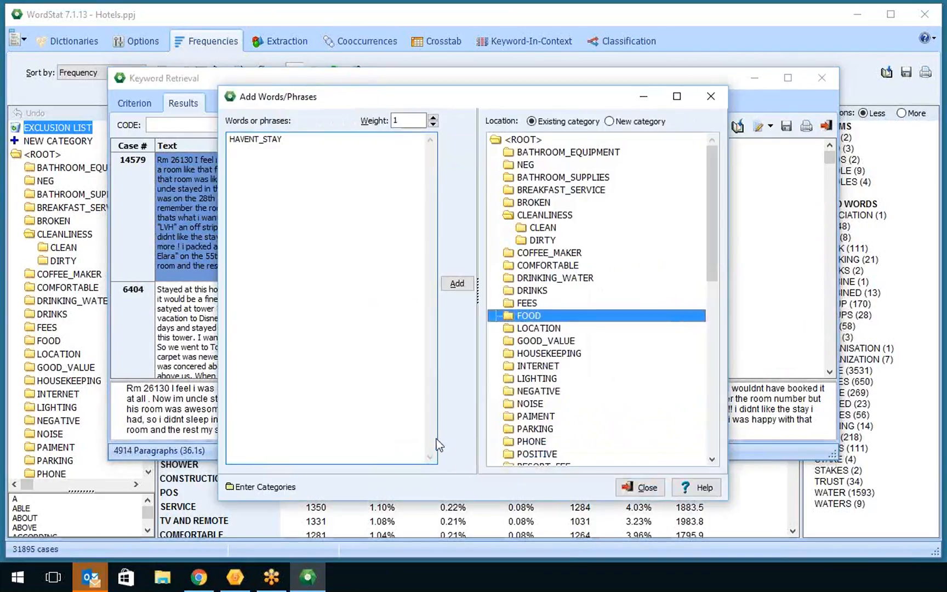
pyautogui.click(711, 97)
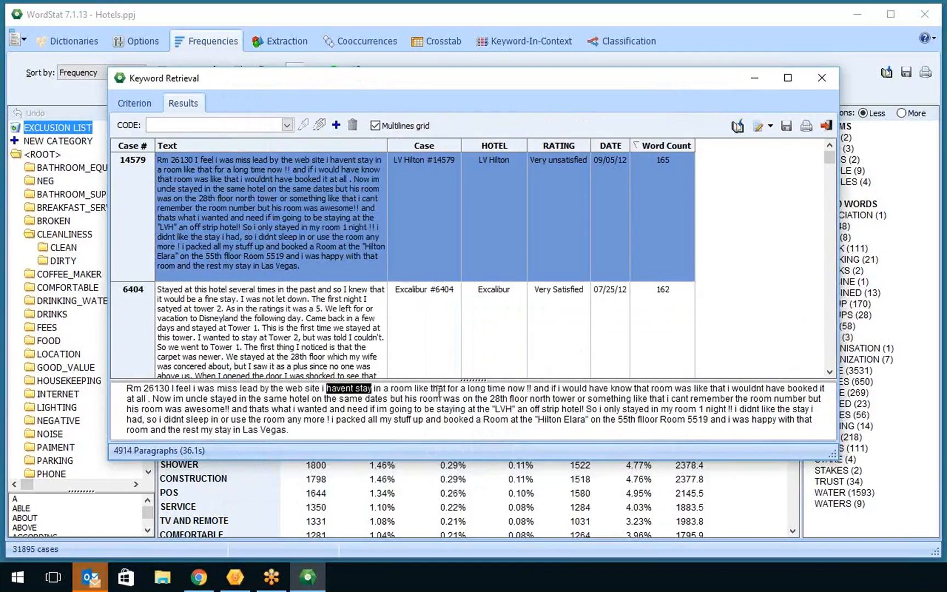
# Step: Set the keyword retrieval unit to Sentences for text with no keyword, and close the keyword retrieval without searching
pyautogui.scroll(-4, 815, 345)
pyautogui.scroll(-6, 833, 355)
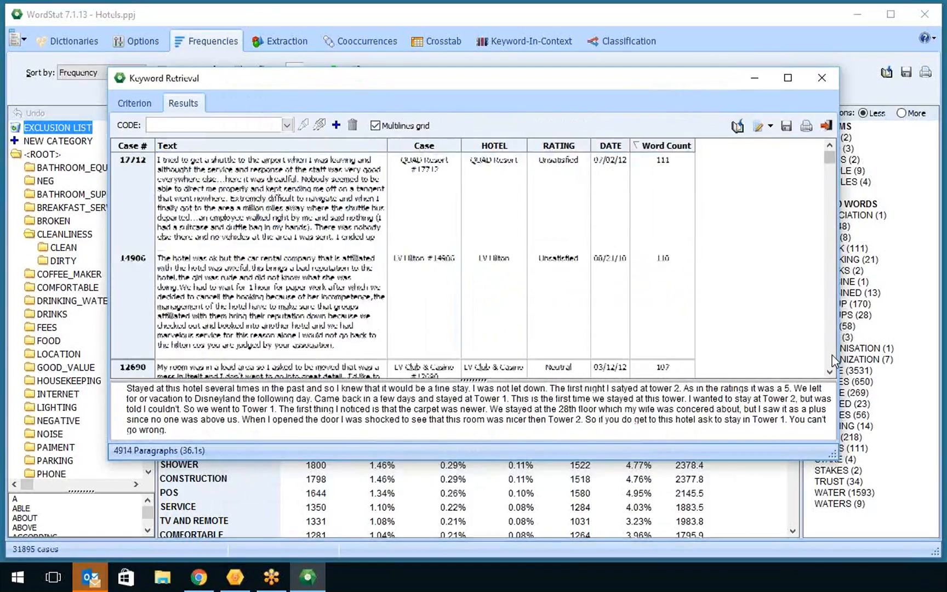
pyautogui.scroll(-4, 833, 359)
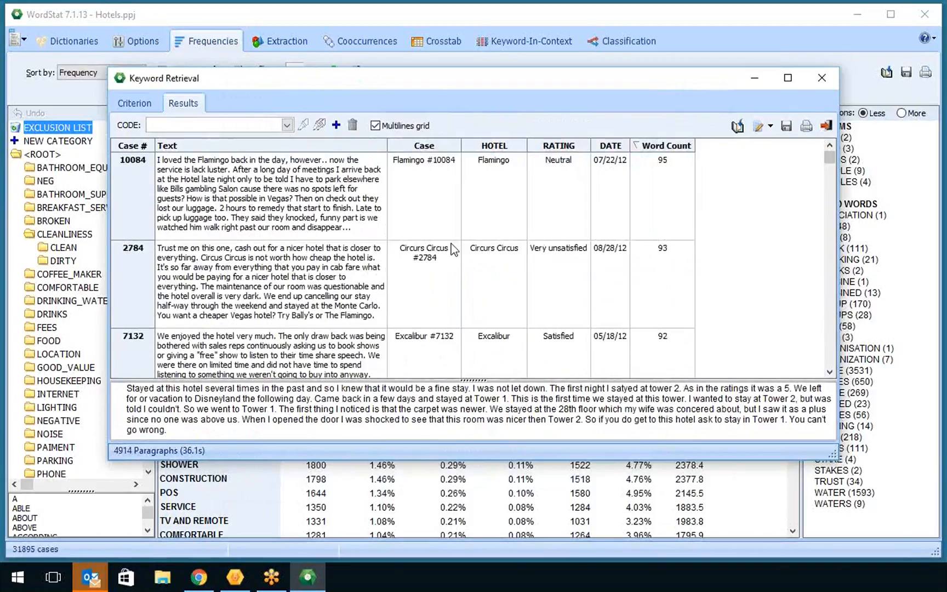
pyautogui.click(132, 104)
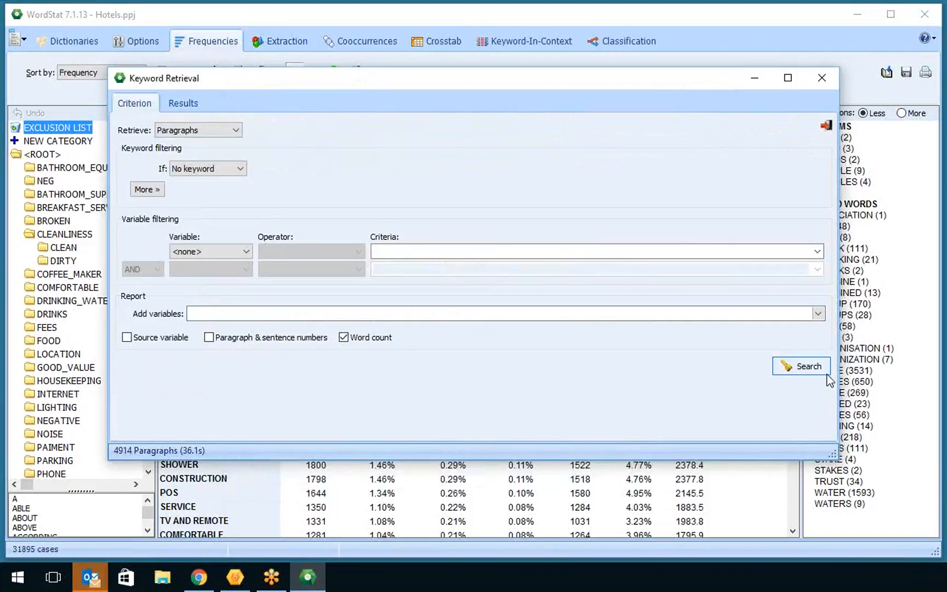
pyautogui.click(235, 130)
pyautogui.click(206, 162)
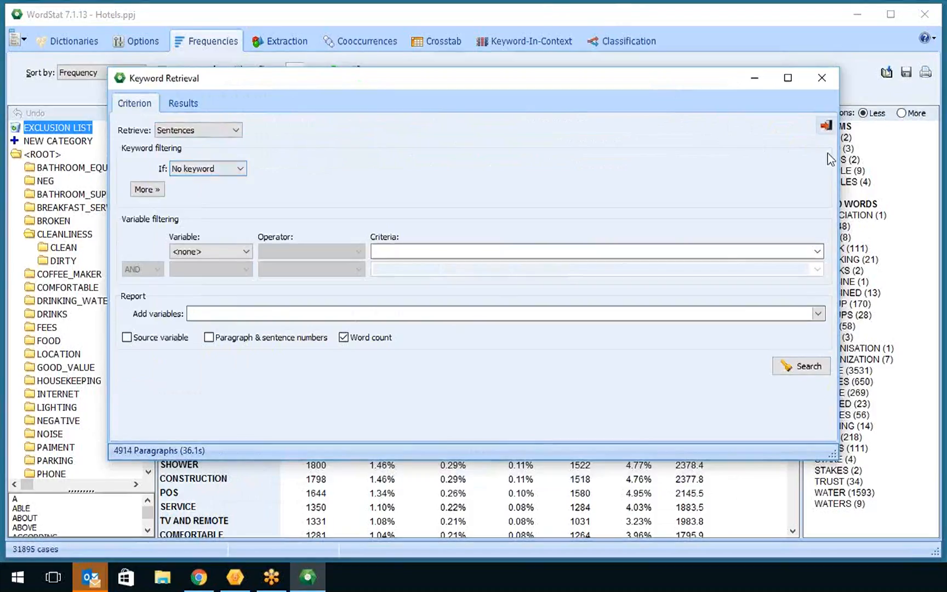
pyautogui.press('Escape')
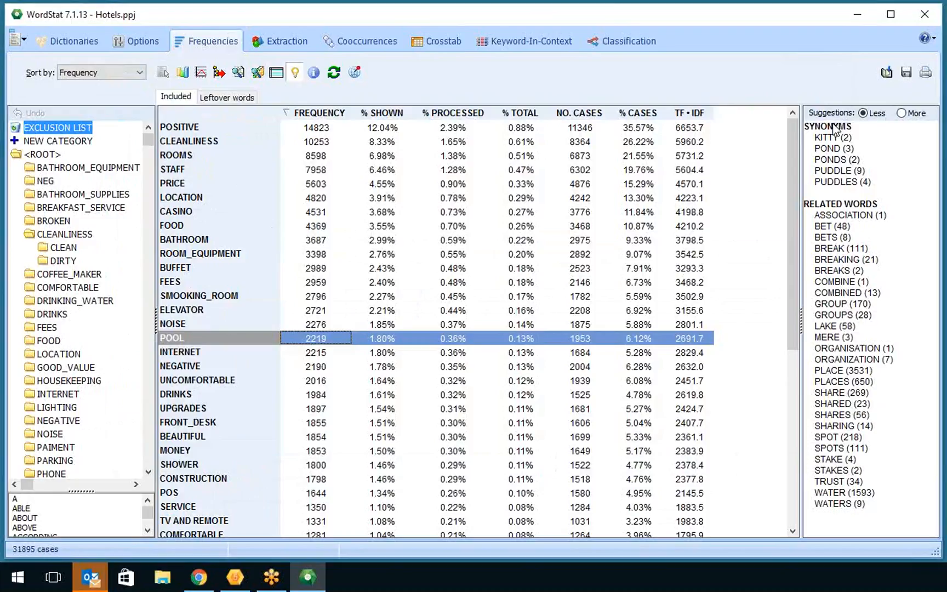